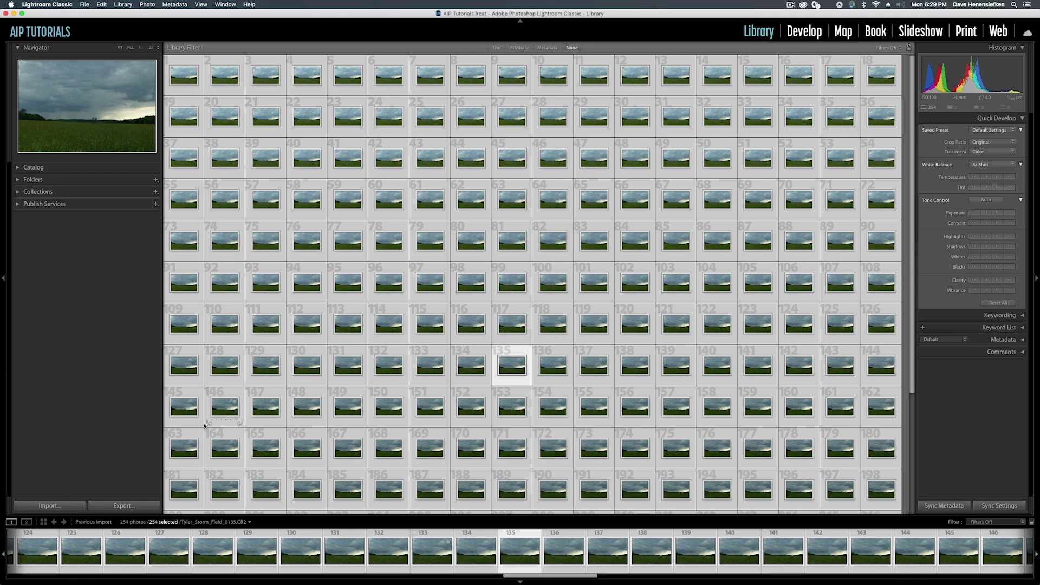
Start a photo import and expand the source folders on Drobo through ~Aesthetic Imaging~ and Business to TimeLapse Project
{"action": "left_click", "coordinate": [71, 501]}
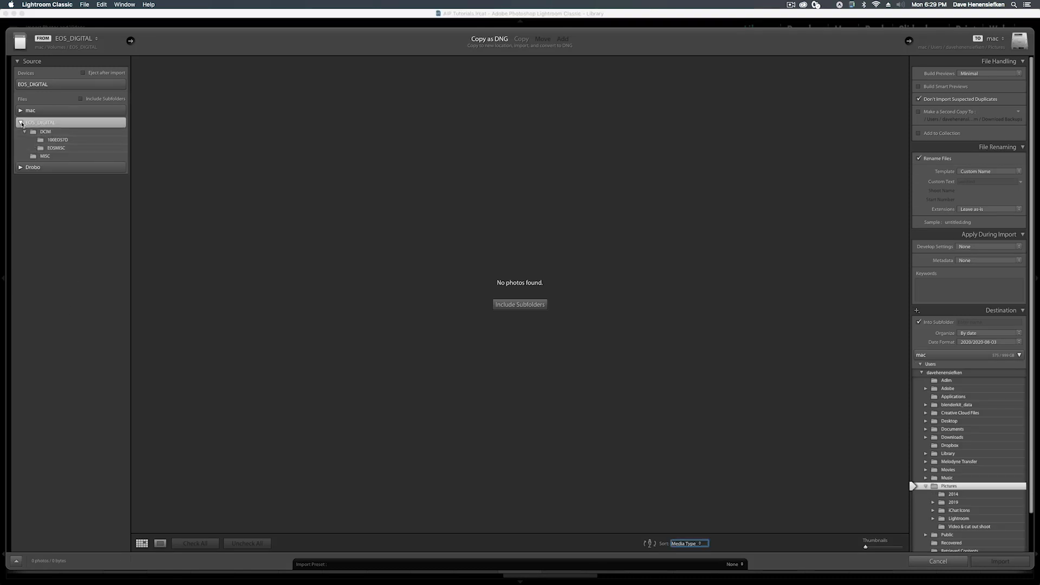
{"action": "left_click", "coordinate": [21, 122]}
{"action": "left_click", "coordinate": [20, 135]}
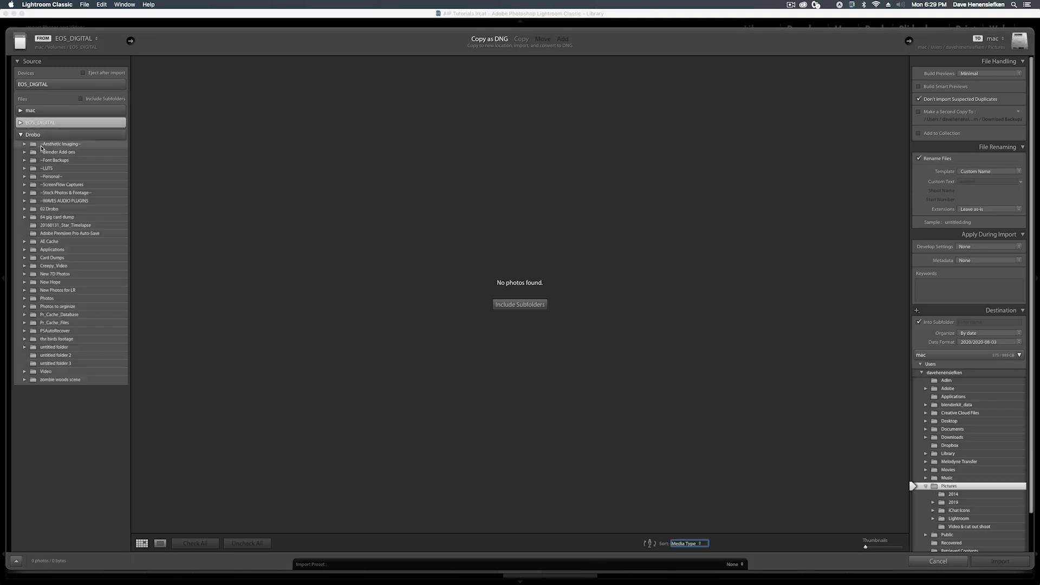
{"action": "left_click", "coordinate": [24, 145]}
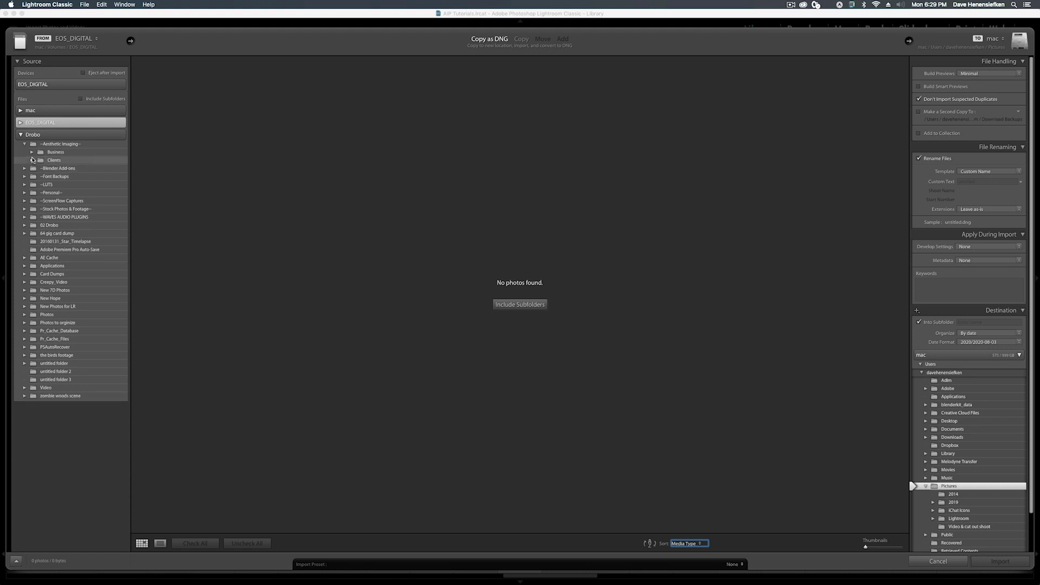
{"action": "left_click", "coordinate": [32, 152]}
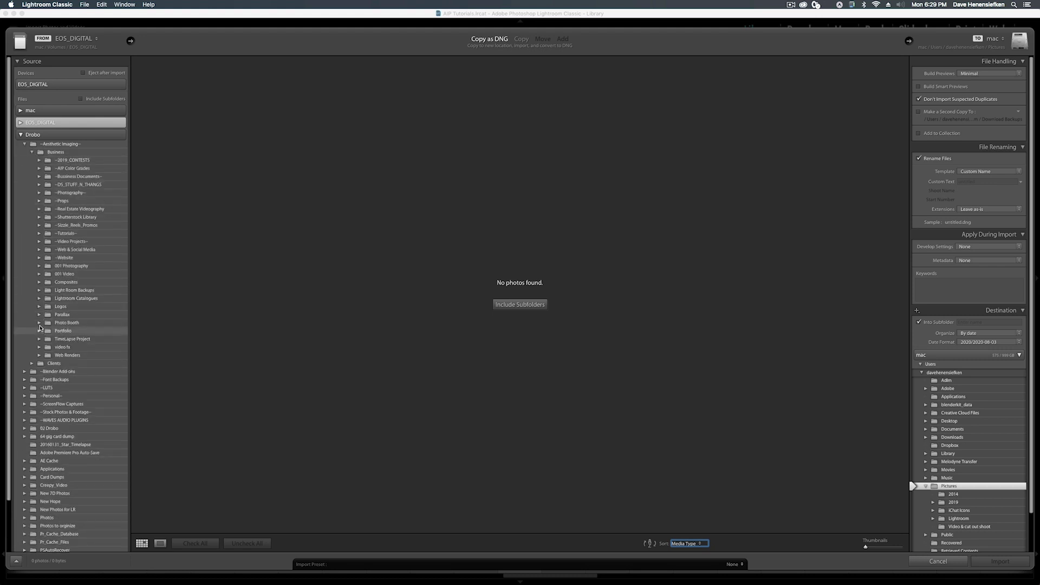
{"action": "left_click", "coordinate": [39, 339]}
Choose the 20180605 Tyler Storm Field folder and import its photos with Add, leaving the files in place
{"action": "scroll", "coordinate": [96, 315], "scroll_direction": "down", "scroll_amount": 15}
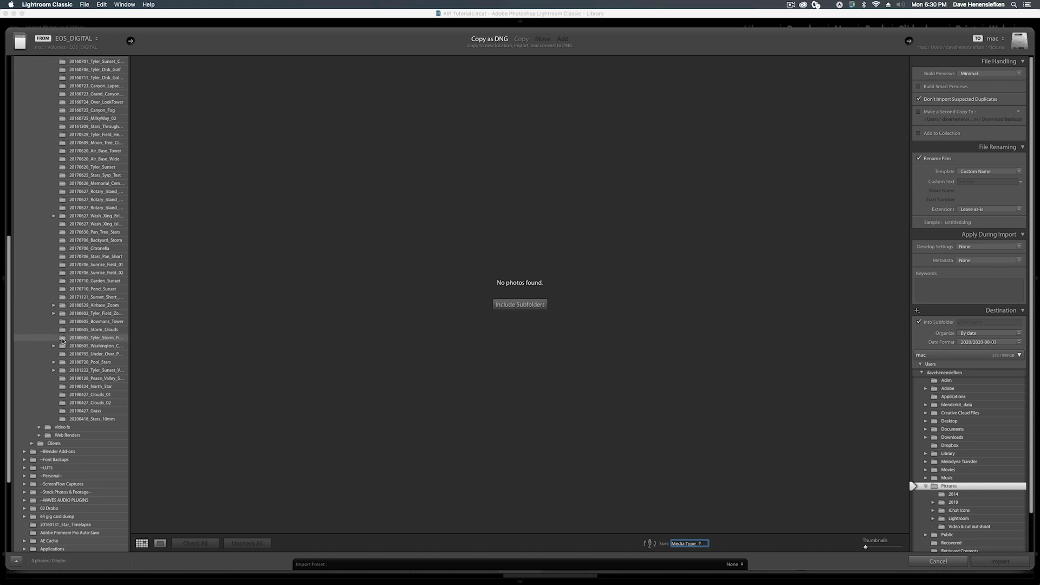
{"action": "left_click", "coordinate": [63, 338]}
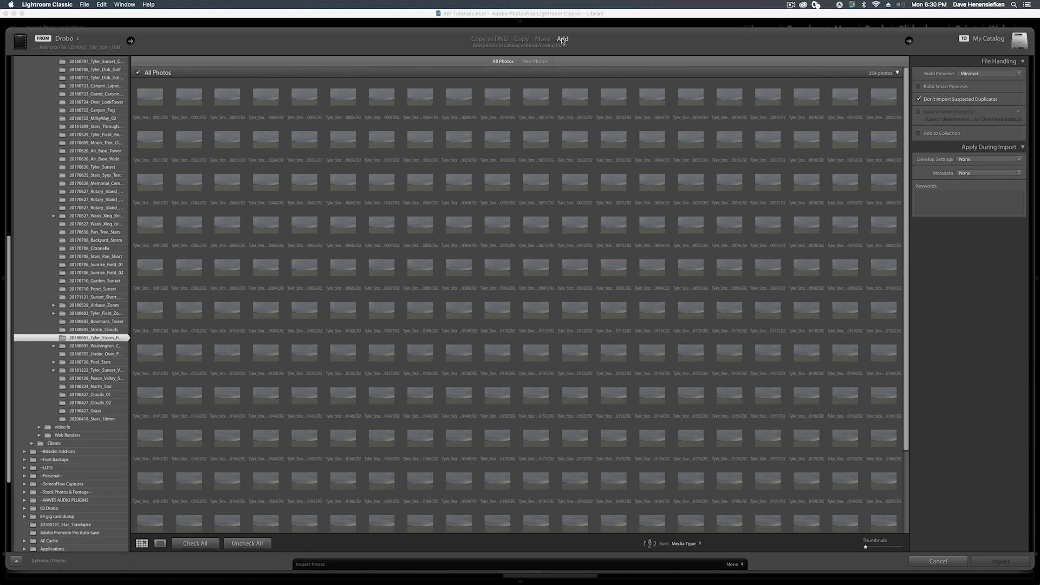
{"action": "left_click", "coordinate": [995, 560]}
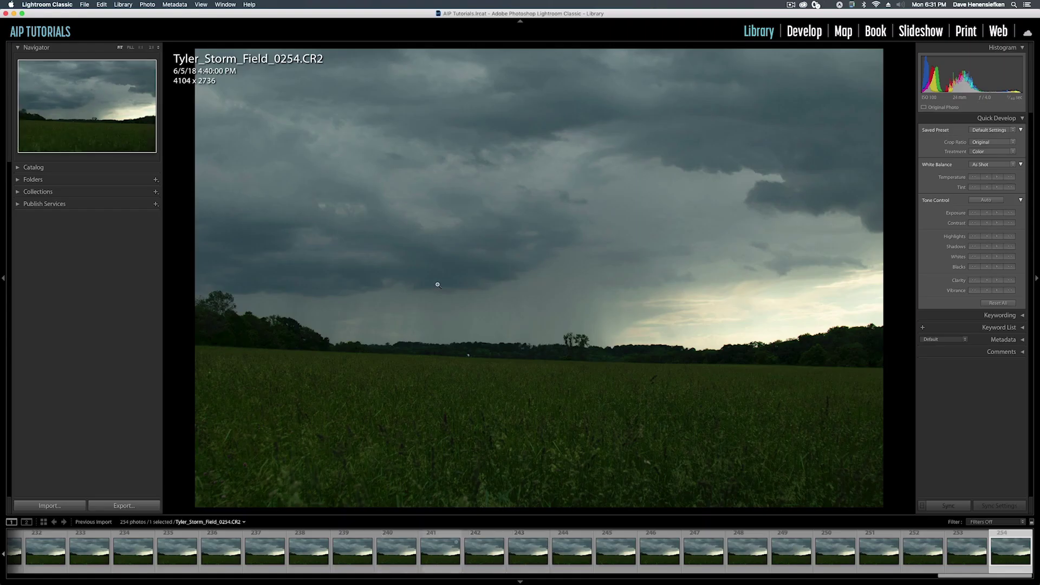
Go back to the thumbnail grid and inspect the last photo of the sequence, number 254, at full screen
{"action": "key", "text": "g"}
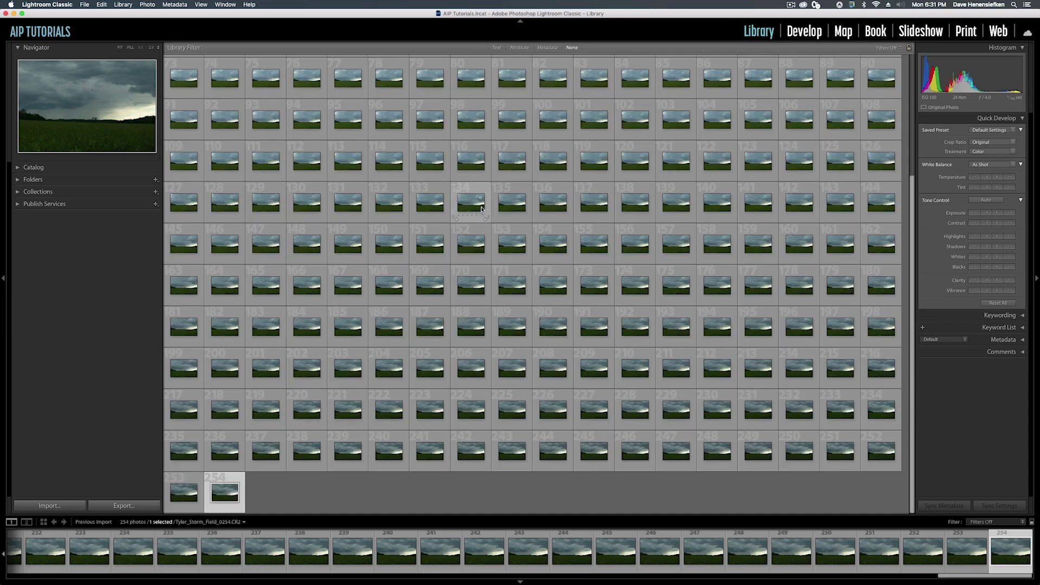
{"action": "key", "text": "f"}
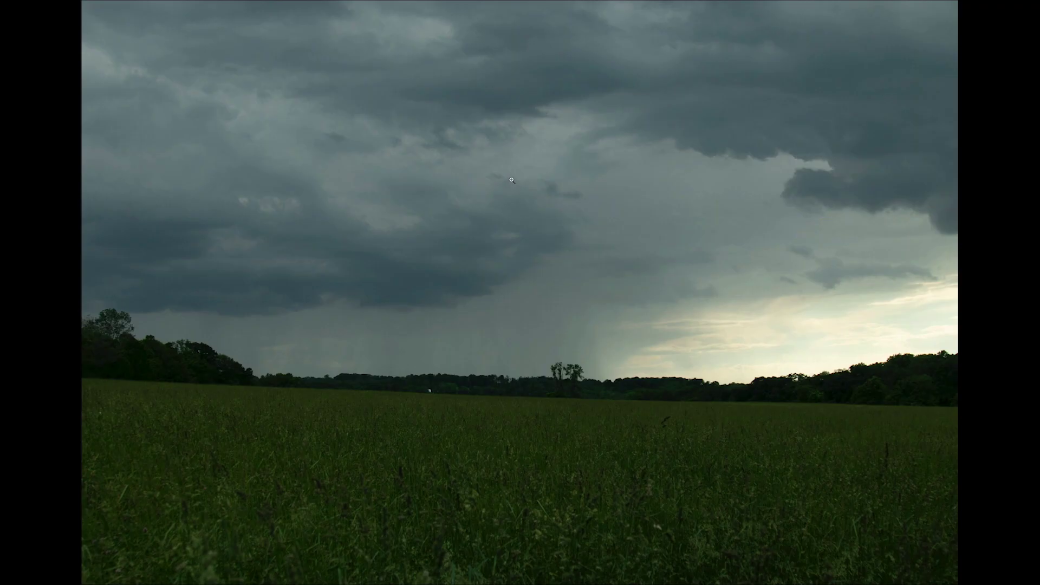
{"action": "key", "text": "f"}
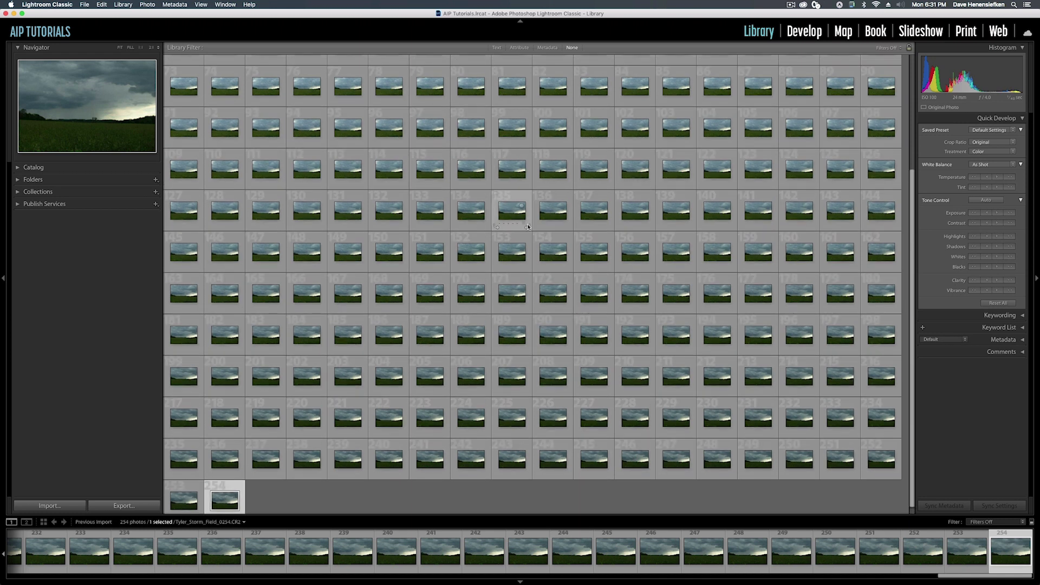
Open photo 135, Tyler_Storm_Field_0135.CR2, in Develop and straighten its horizon with a crop angle of -1.94
{"action": "double_click", "coordinate": [509, 197]}
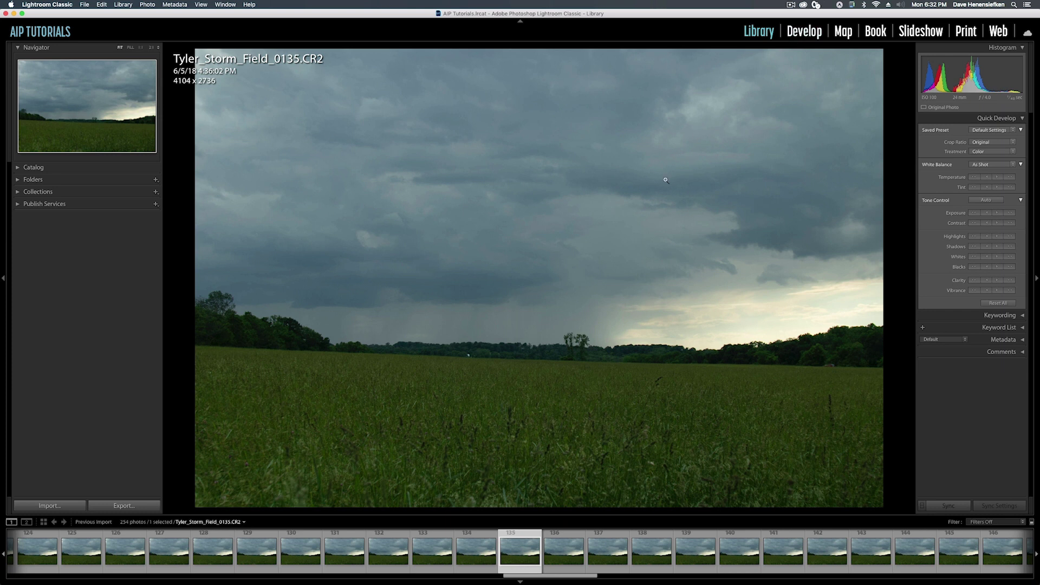
{"action": "key", "text": "d"}
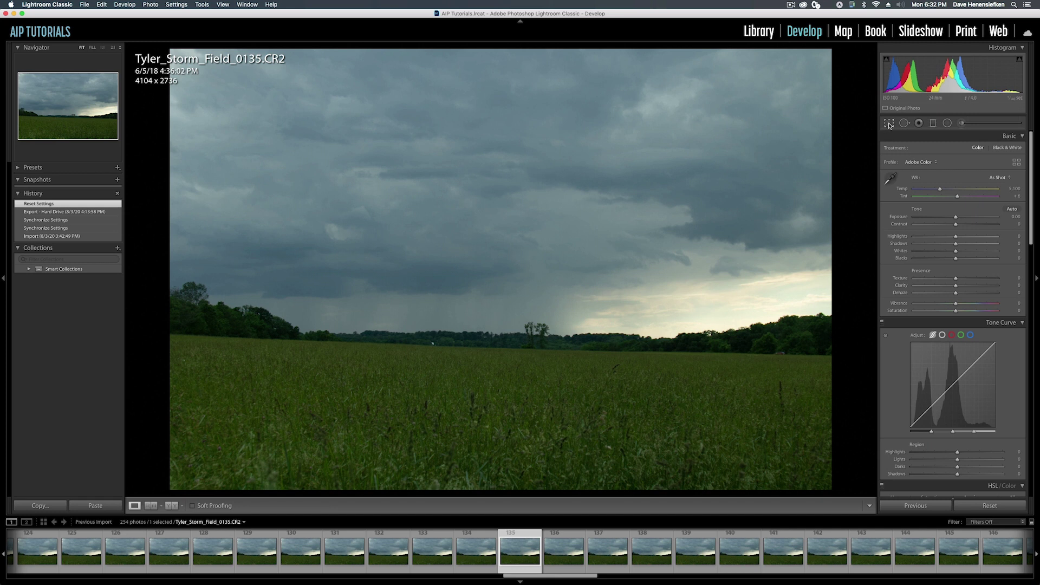
{"action": "left_click", "coordinate": [888, 123]}
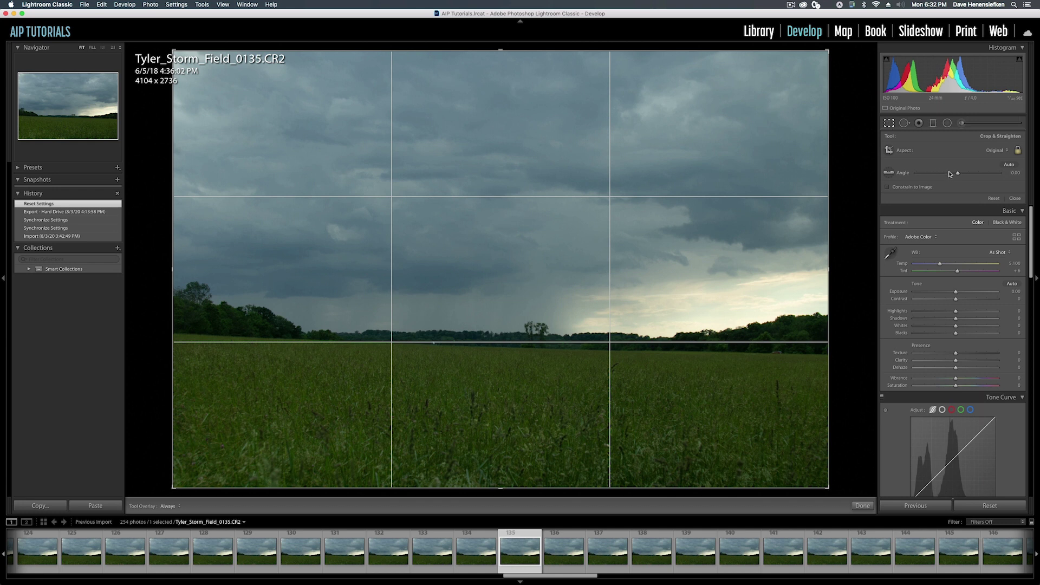
{"action": "left_click_drag", "start_coordinate": [958, 175], "coordinate": [956, 175]}
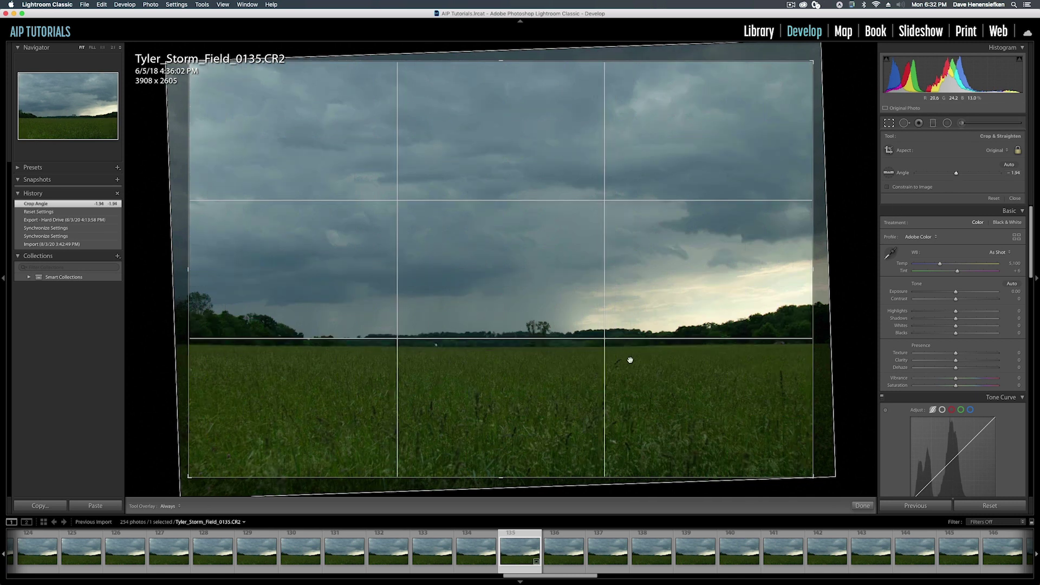
Crop the photo to 16 x 9 with the horizon on the lower third line and a crop angle of -1.77
{"action": "left_click", "coordinate": [1017, 150]}
{"action": "left_click", "coordinate": [995, 150]}
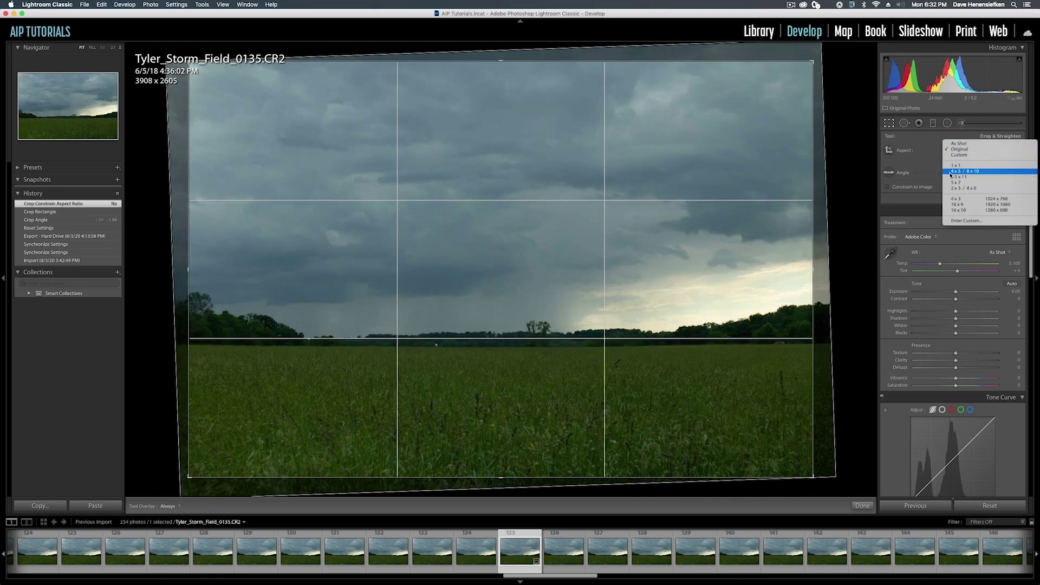
{"action": "left_click", "coordinate": [968, 206]}
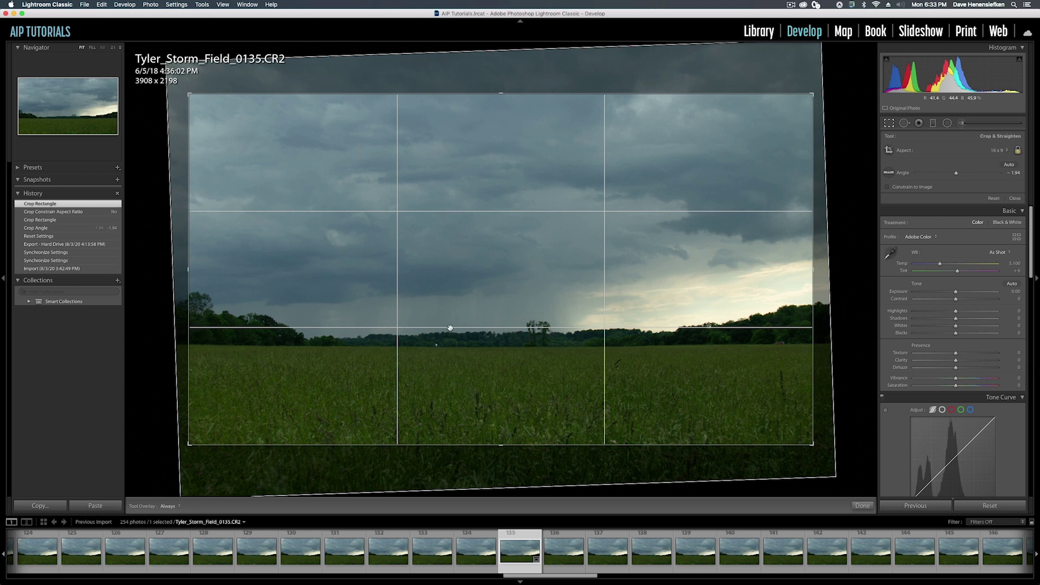
{"action": "left_click_drag", "start_coordinate": [511, 270], "coordinate": [494, 251]}
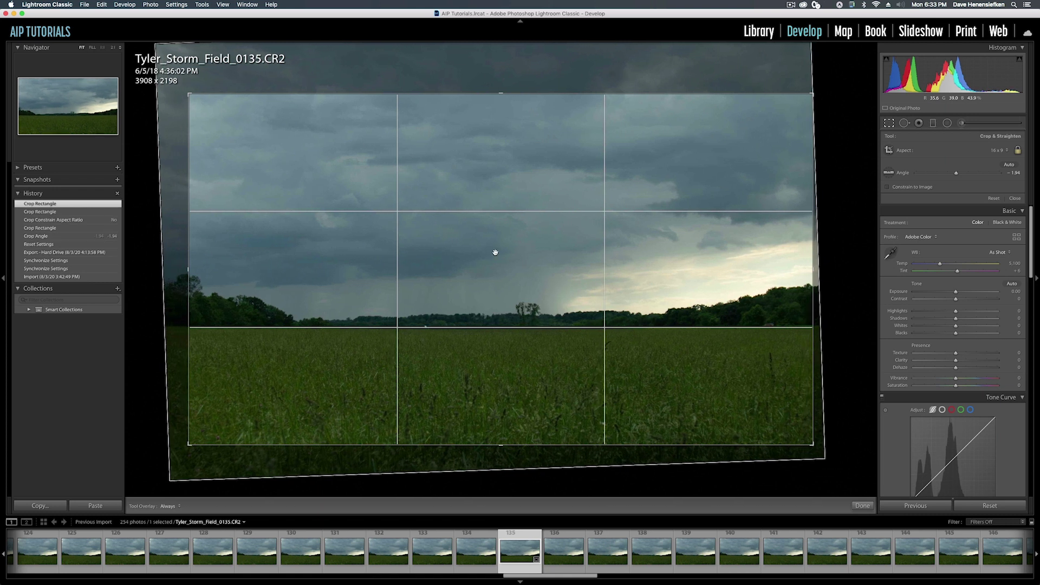
{"action": "left_click_drag", "start_coordinate": [956, 173], "coordinate": [957, 174]}
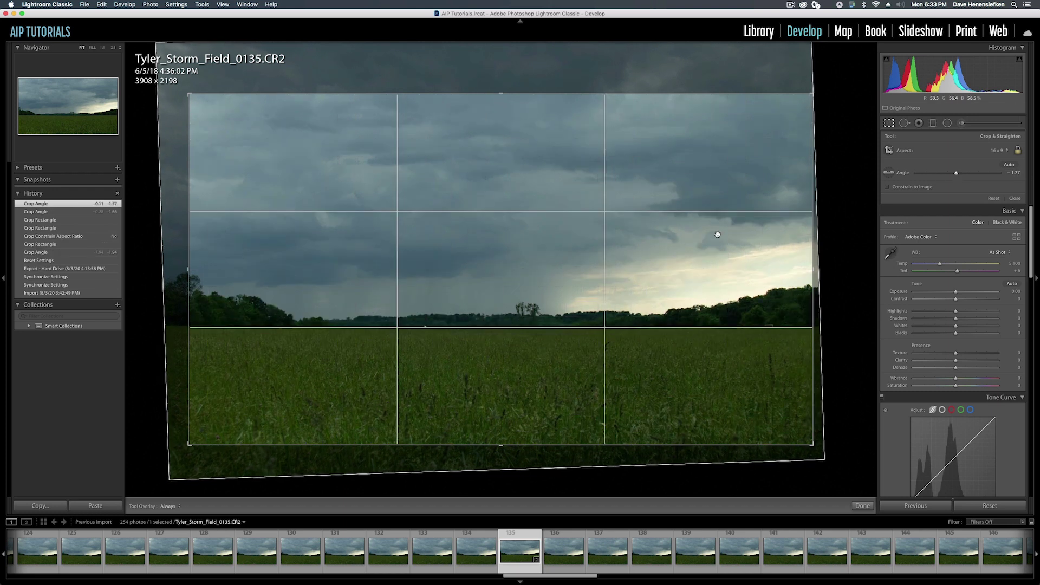
{"action": "left_click", "coordinate": [863, 506]}
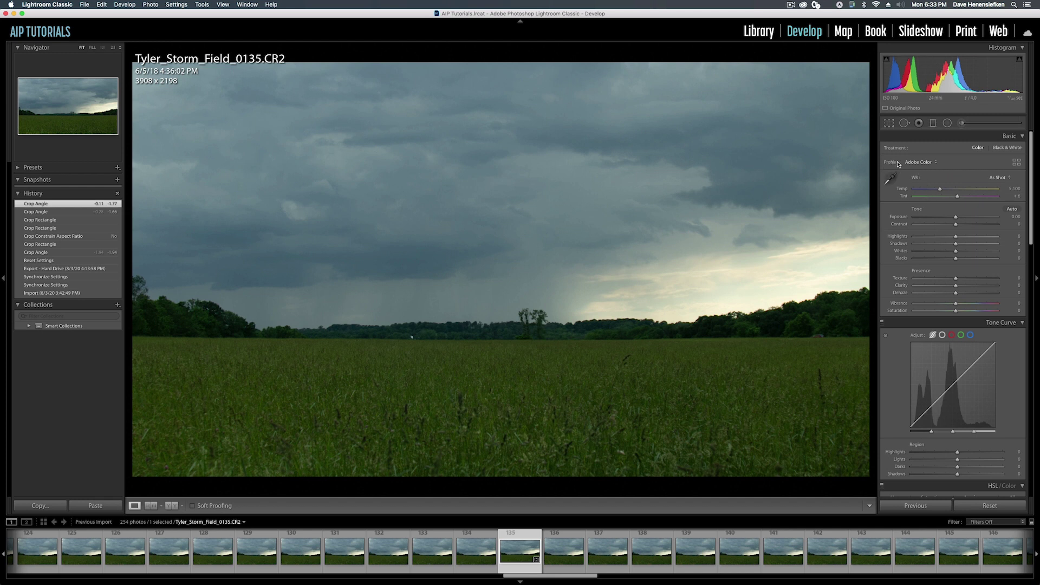
Apply the Adobe Standard profile and set Exposure to +0.30 and Contrast to +15
{"action": "left_click", "coordinate": [919, 164]}
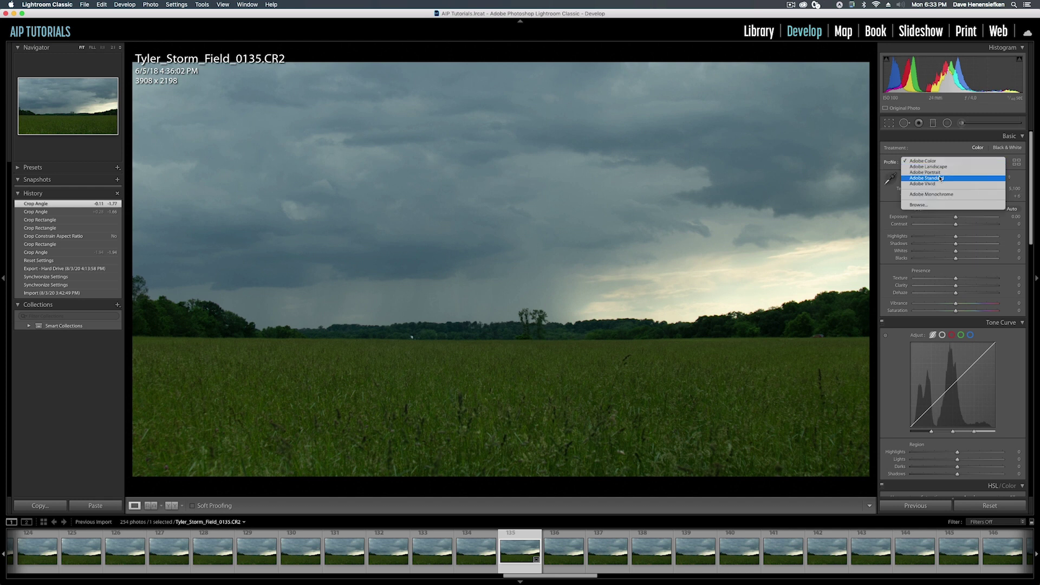
{"action": "left_click", "coordinate": [939, 178]}
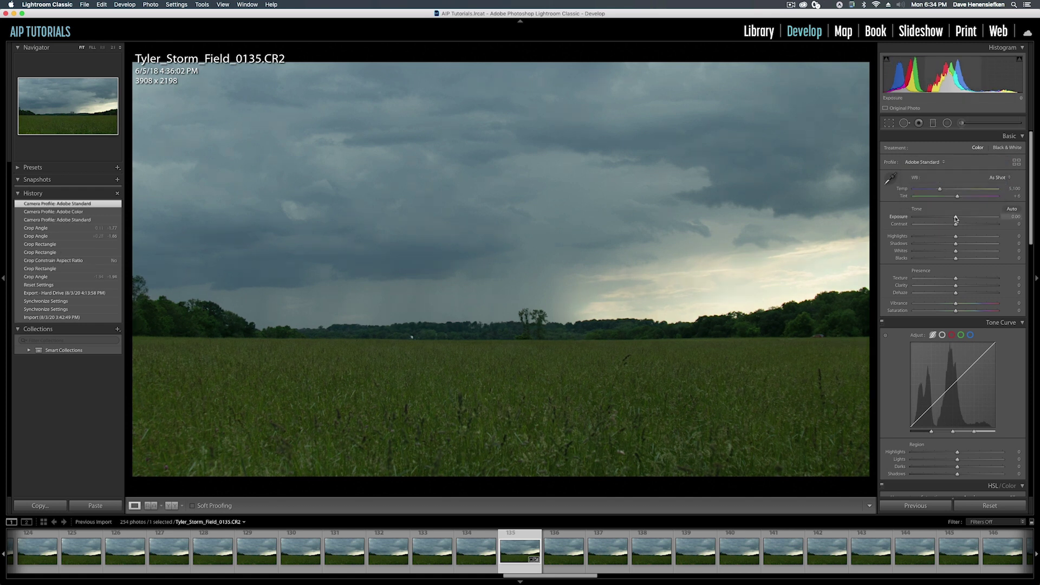
{"action": "left_click_drag", "start_coordinate": [956, 219], "coordinate": [962, 226]}
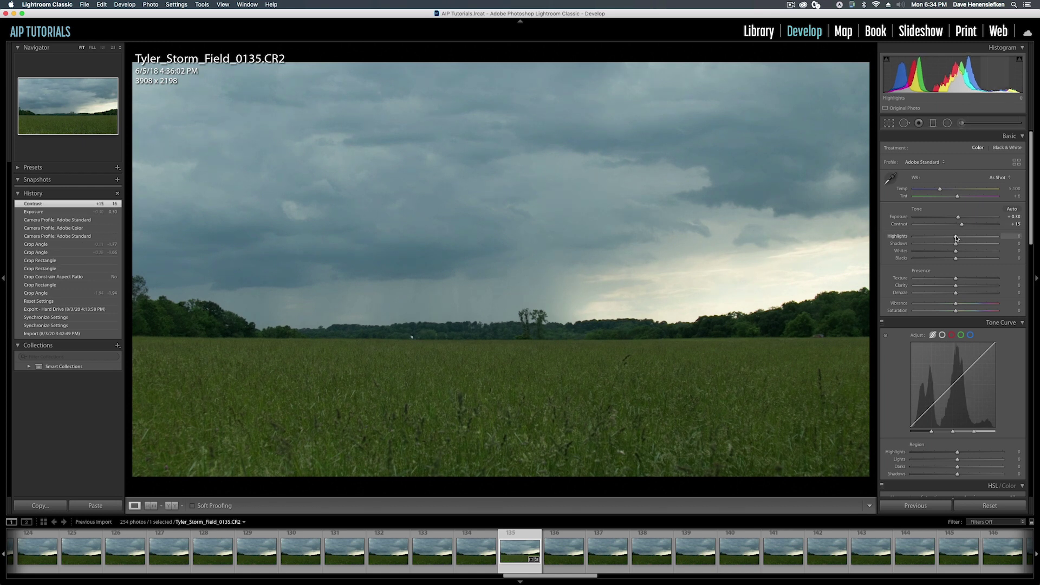
Set Highlights to -100, Shadows to +14 and Whites to +61, and check the sky with the highlight clipping overlay
{"action": "left_click_drag", "start_coordinate": [956, 238], "coordinate": [902, 240]}
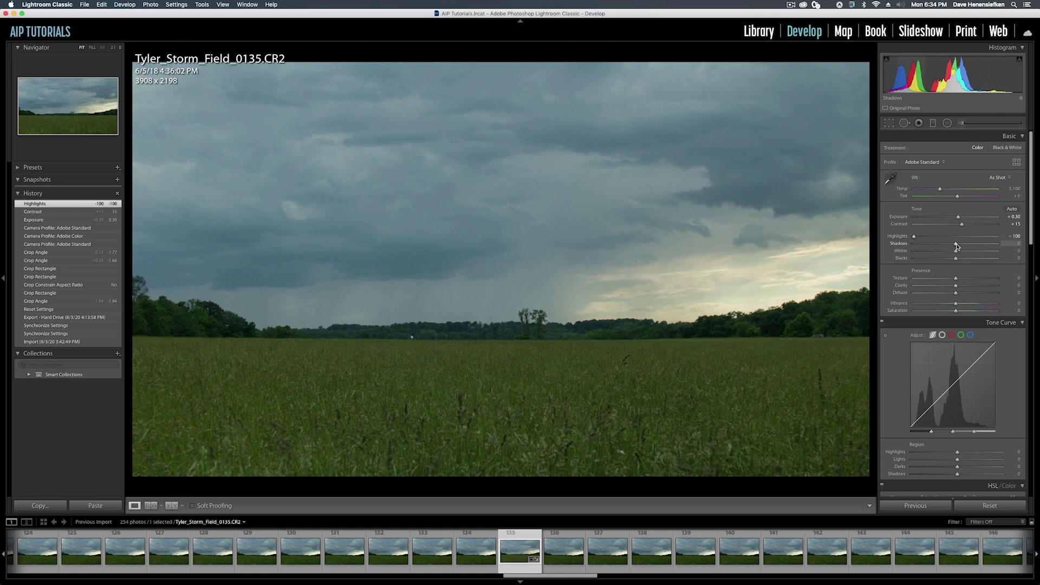
{"action": "left_click_drag", "start_coordinate": [957, 246], "coordinate": [980, 253]}
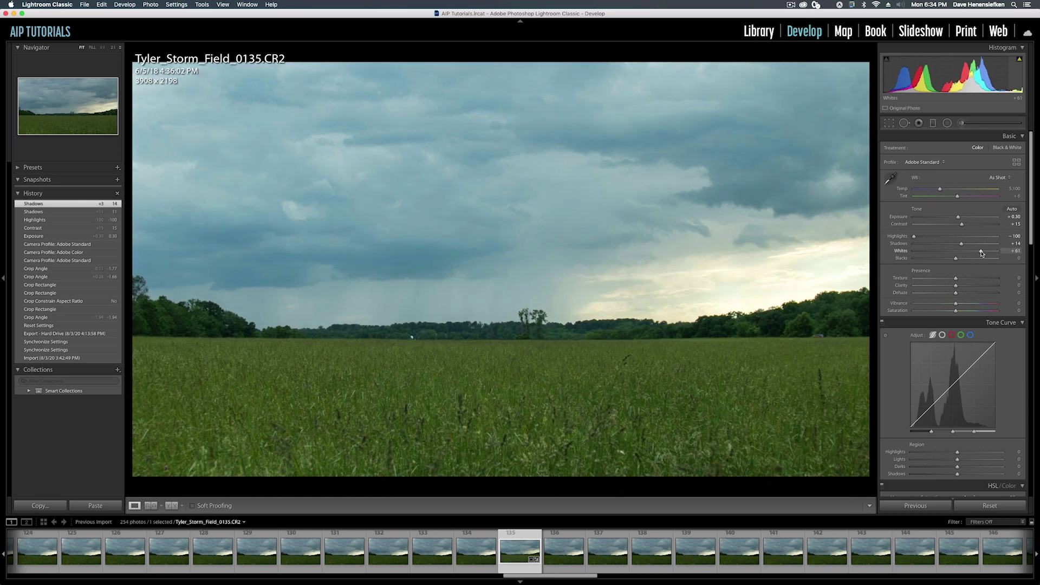
{"action": "mouse_move", "coordinate": [1021, 62]}
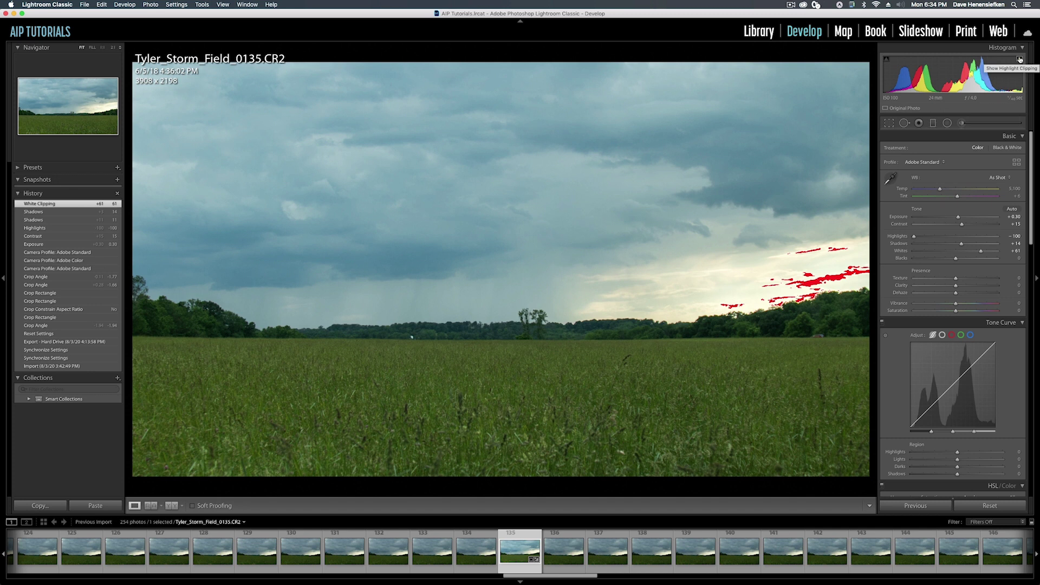
{"action": "left_click", "coordinate": [1019, 60]}
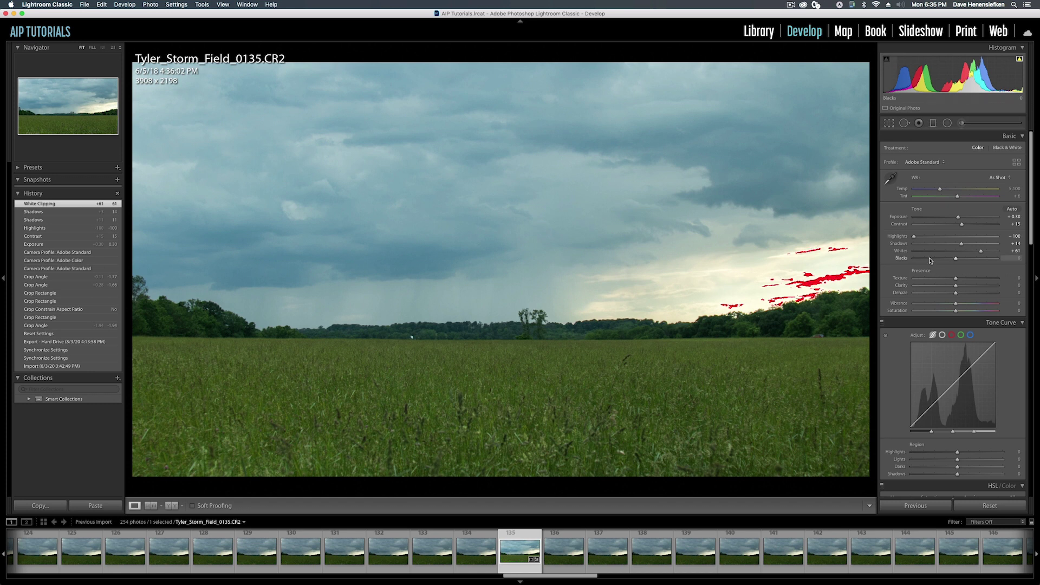
{"action": "key", "text": "j"}
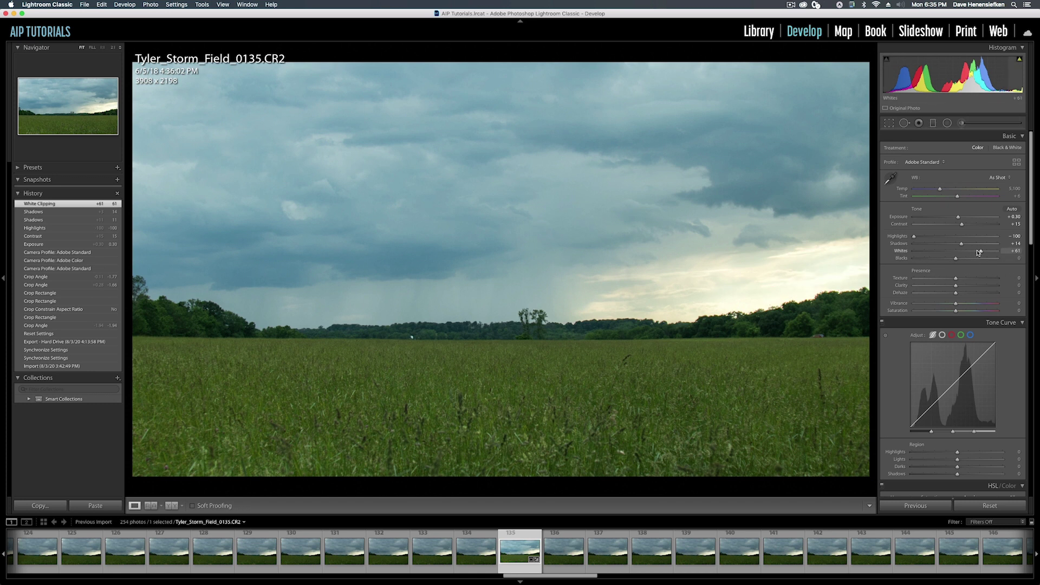
Reduce Whites to +38, using the clipping preview to keep the bright sky from blowing out
{"action": "left_click_drag", "start_coordinate": [980, 253], "coordinate": [970, 252]}
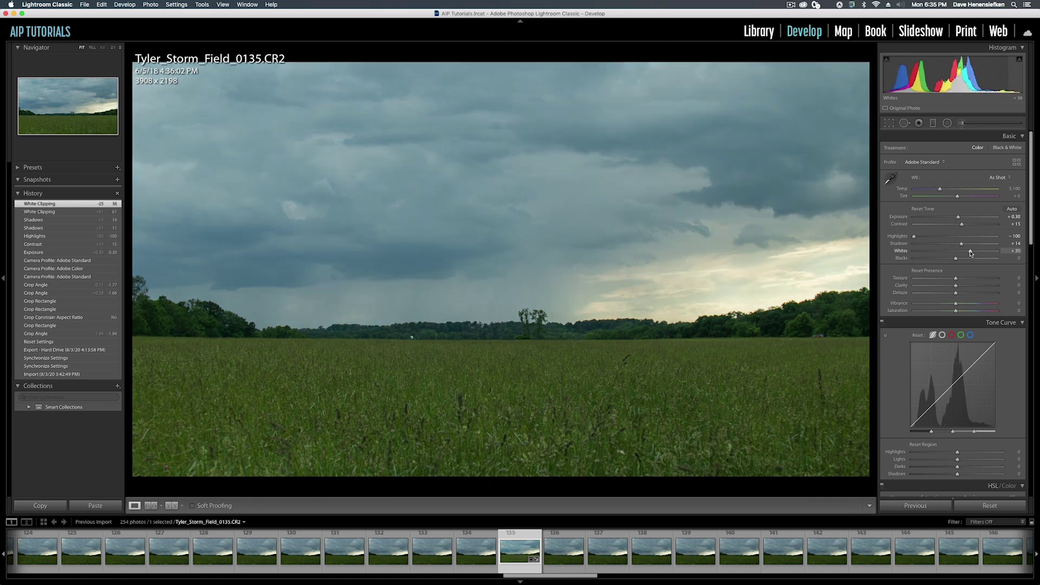
{"action": "left_click", "coordinate": [971, 252], "text": "alt"}
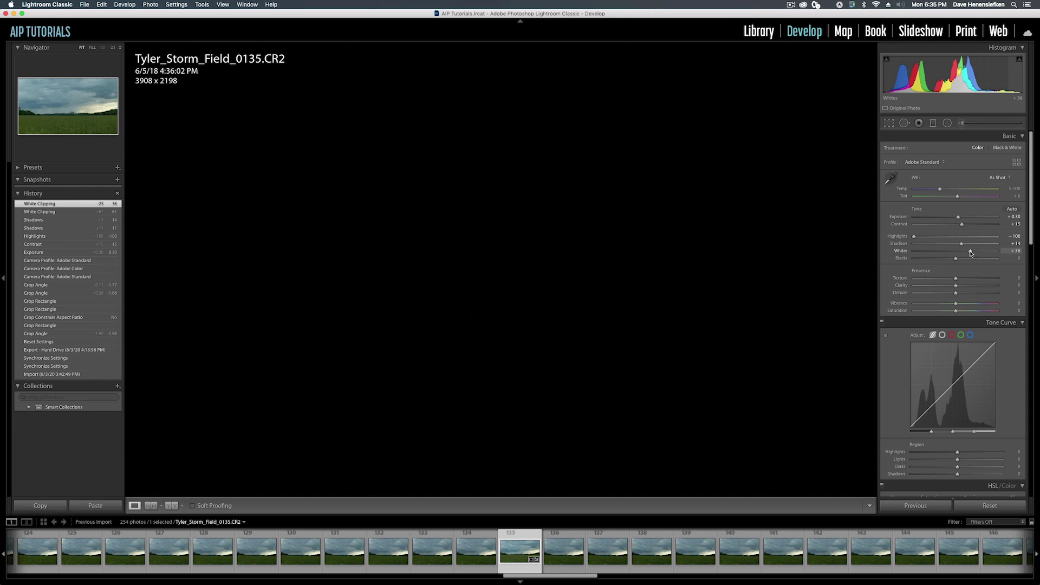
{"action": "mouse_move", "coordinate": [971, 252]}
{"action": "left_mouse_down"}
{"action": "mouse_move", "coordinate": [989, 253]}
{"action": "mouse_move", "coordinate": [972, 255]}
{"action": "left_mouse_up"}
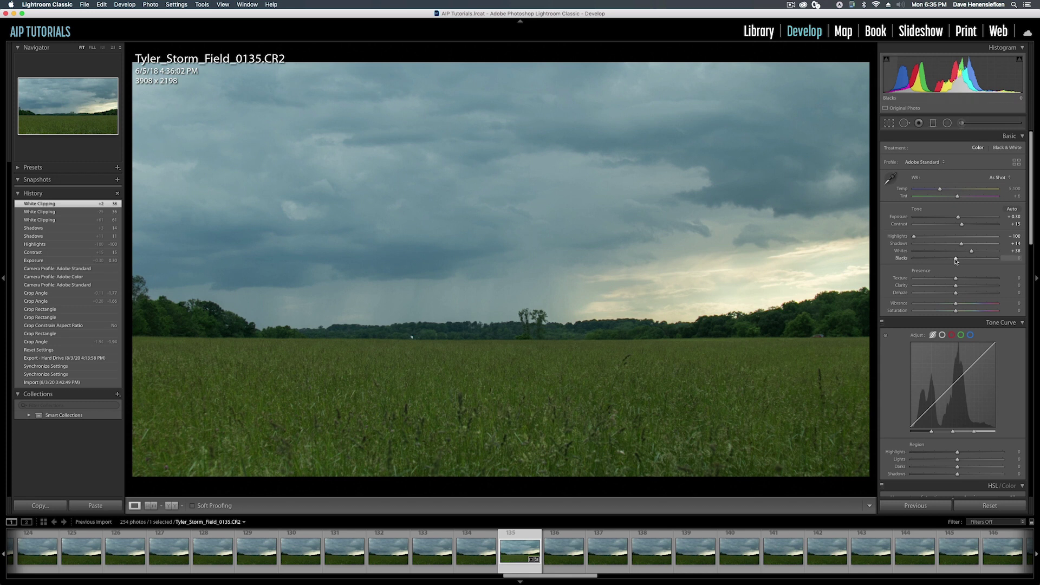
Set Blacks to -8 using its clipping preview, Vibrance to +26 and Saturation to +7
{"action": "key", "text": "alt"}
{"action": "left_click_drag", "start_coordinate": [956, 259], "coordinate": [952, 261]}
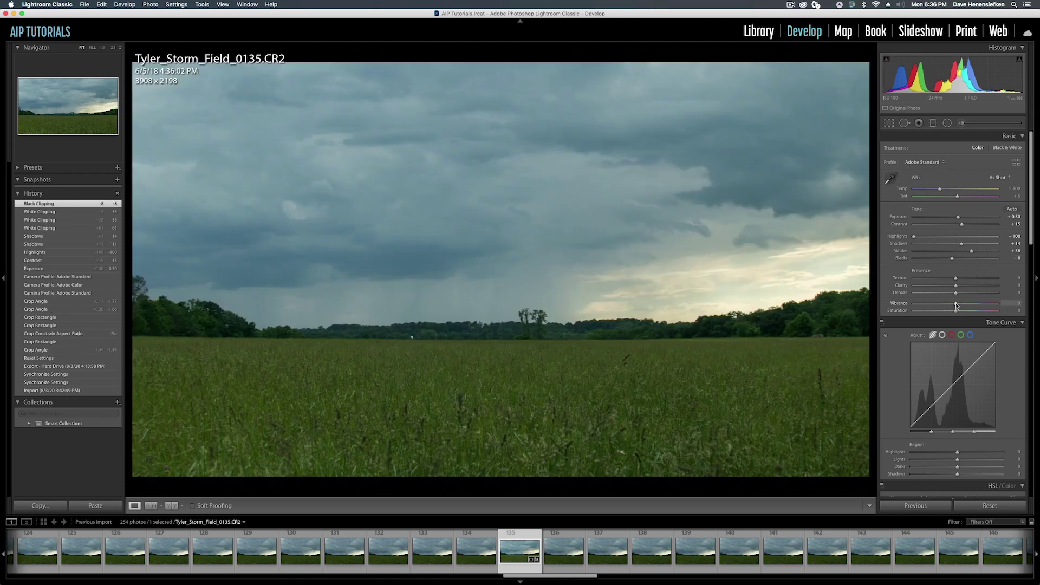
{"action": "left_click_drag", "start_coordinate": [957, 304], "coordinate": [965, 305]}
{"action": "left_click_drag", "start_coordinate": [966, 305], "coordinate": [959, 312]}
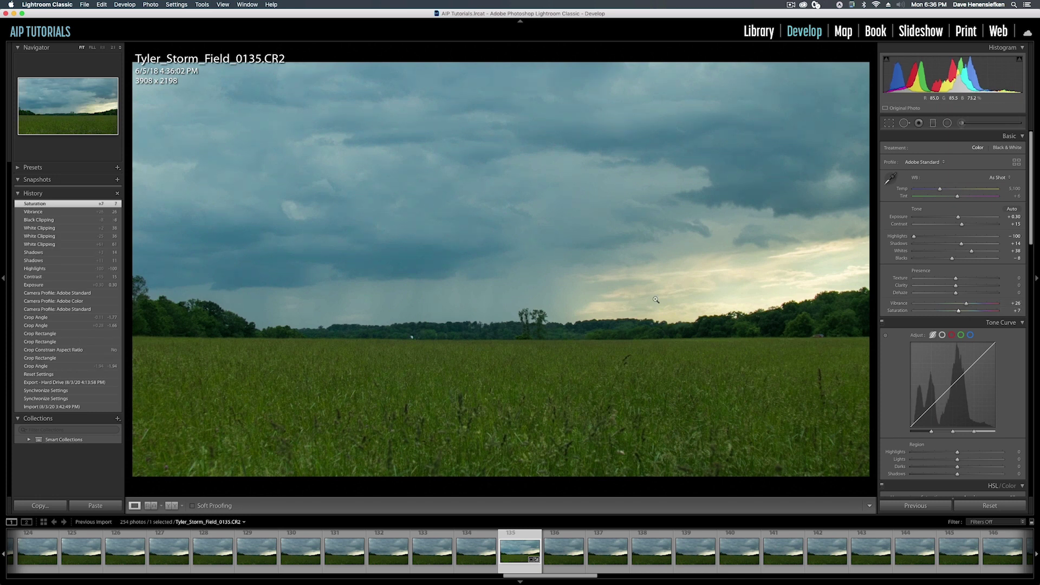
Adjust the parametric tone curve to Highlights +11, Lights -2, Darks +6 and Shadows -10
{"action": "scroll", "coordinate": [917, 294], "scroll_direction": "down", "scroll_amount": 2}
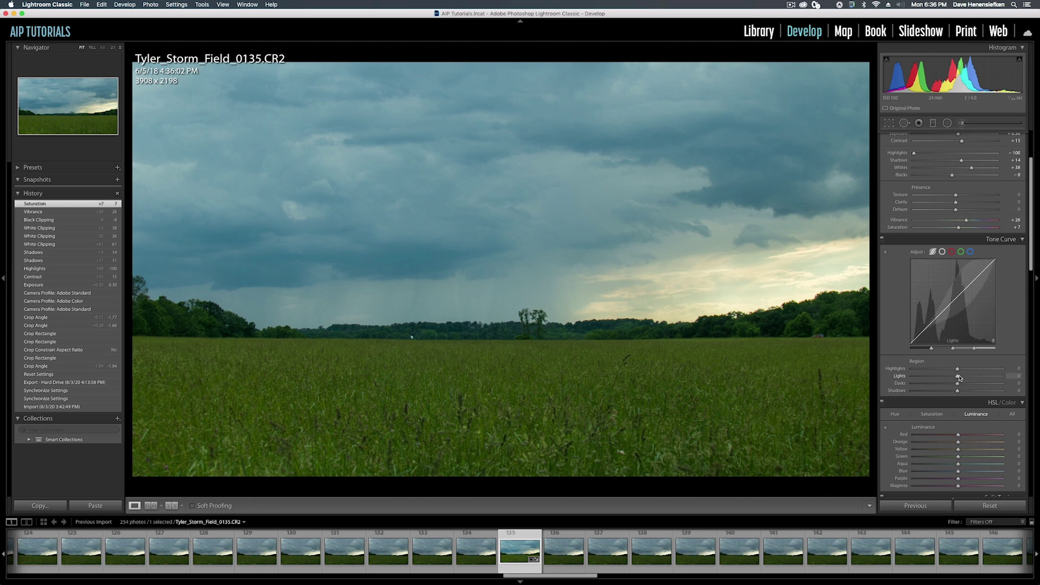
{"action": "mouse_move", "coordinate": [957, 378]}
{"action": "left_mouse_down"}
{"action": "mouse_move", "coordinate": [963, 371]}
{"action": "mouse_move", "coordinate": [959, 385]}
{"action": "left_mouse_up"}
{"action": "left_click_drag", "start_coordinate": [933, 323], "coordinate": [933, 333]}
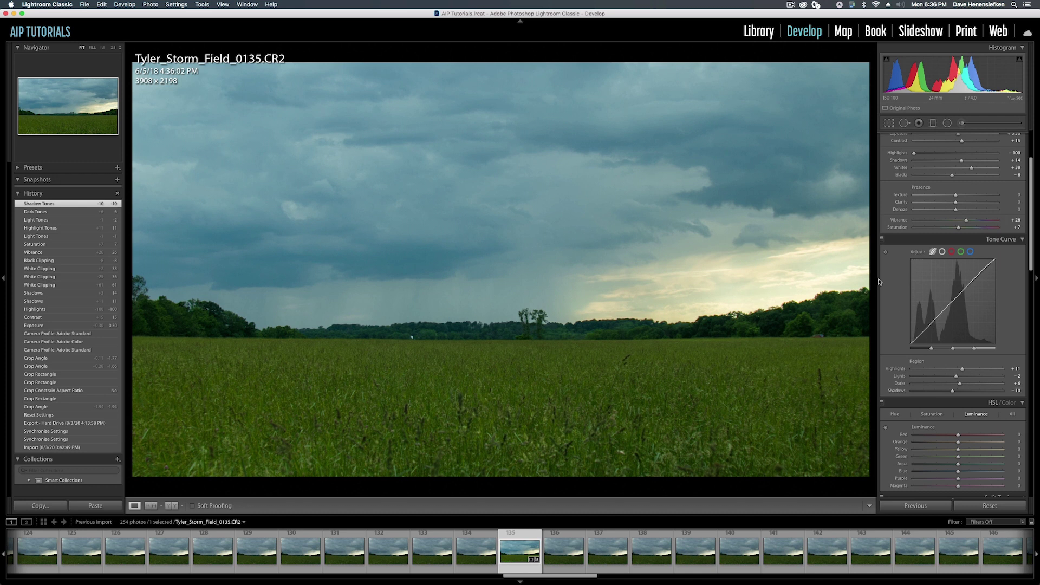
{"action": "scroll", "coordinate": [899, 299], "scroll_direction": "down", "scroll_amount": 4}
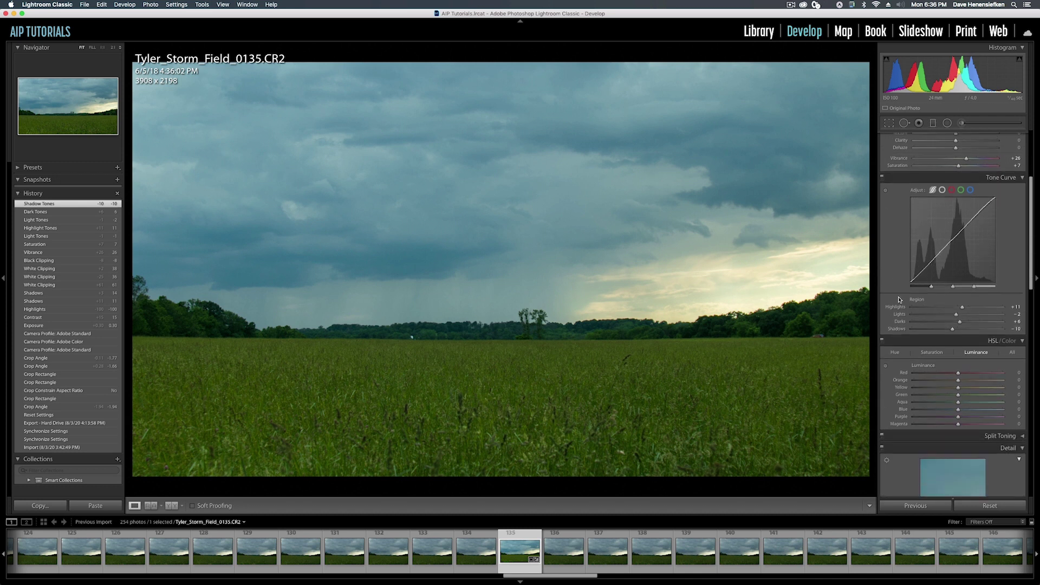
Desaturate the blue storm clouds with the targeted Saturation adjustment, setting Blue to -49 and Aqua to +1
{"action": "scroll", "coordinate": [910, 306], "scroll_direction": "down", "scroll_amount": 3}
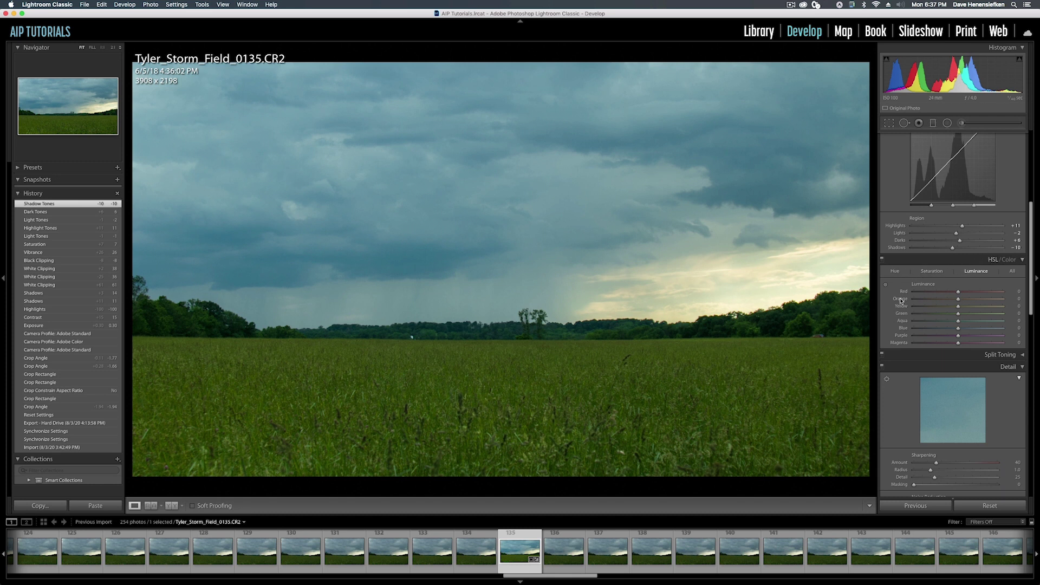
{"action": "left_click", "coordinate": [931, 272]}
{"action": "left_click", "coordinate": [886, 285]}
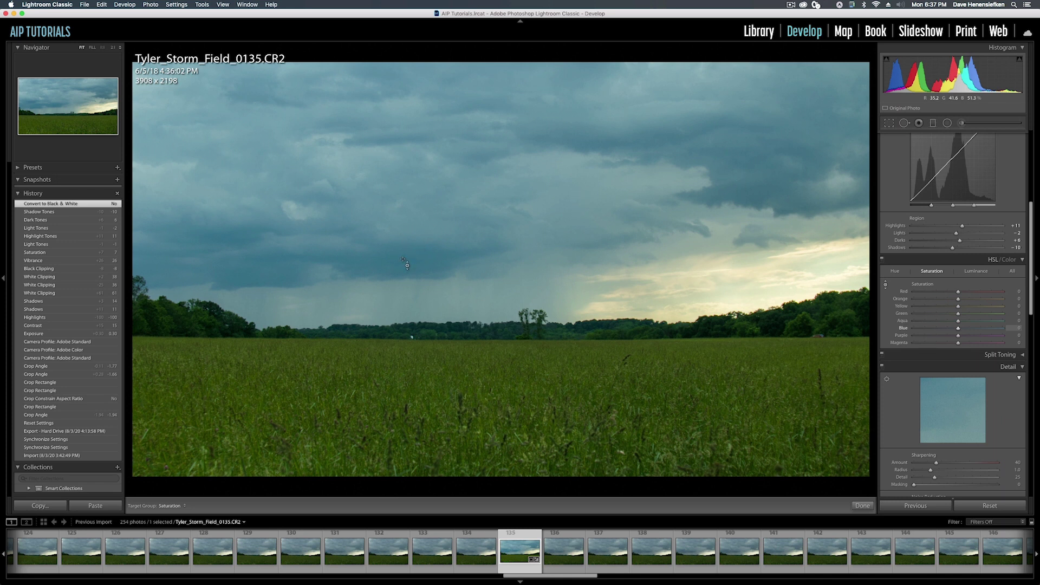
{"action": "left_click_drag", "start_coordinate": [541, 217], "coordinate": [541, 247]}
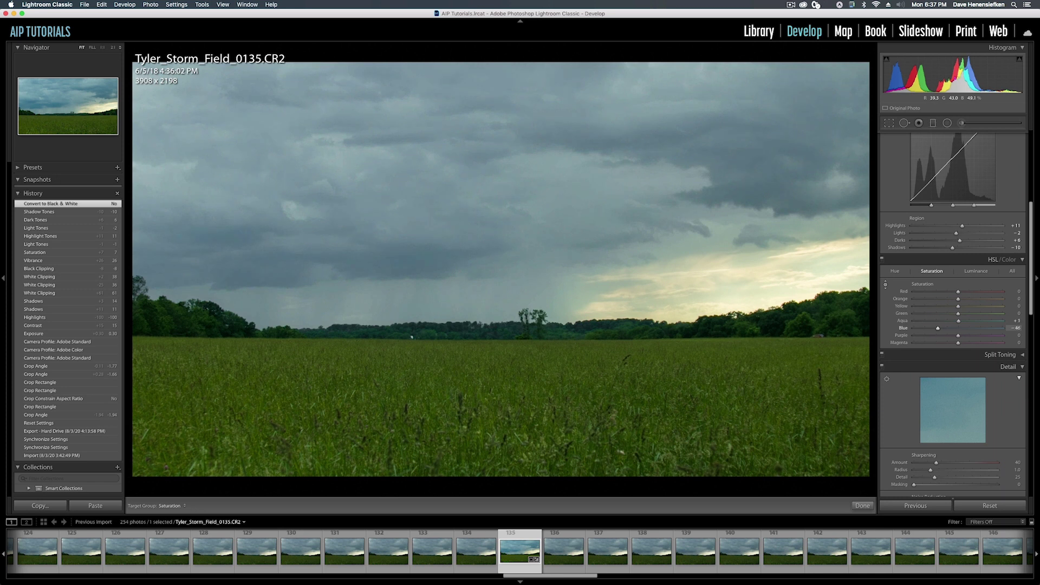
{"action": "left_click_drag", "start_coordinate": [541, 247], "coordinate": [542, 248]}
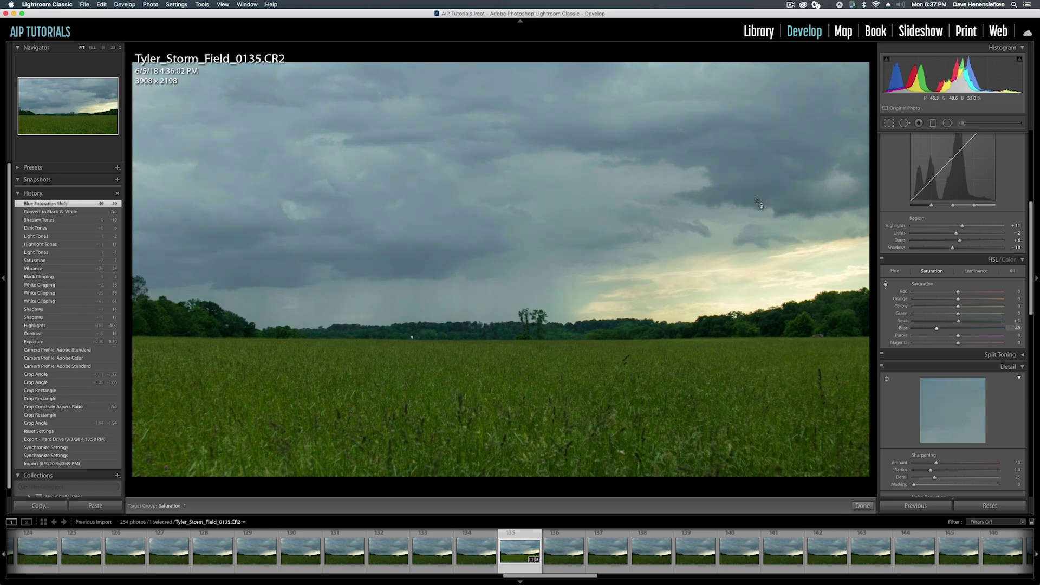
Warm the photo by setting the white balance temperature to 5,851
{"action": "scroll", "coordinate": [972, 198], "scroll_direction": "up", "scroll_amount": 5}
{"action": "scroll", "coordinate": [972, 199], "scroll_direction": "up", "scroll_amount": 3}
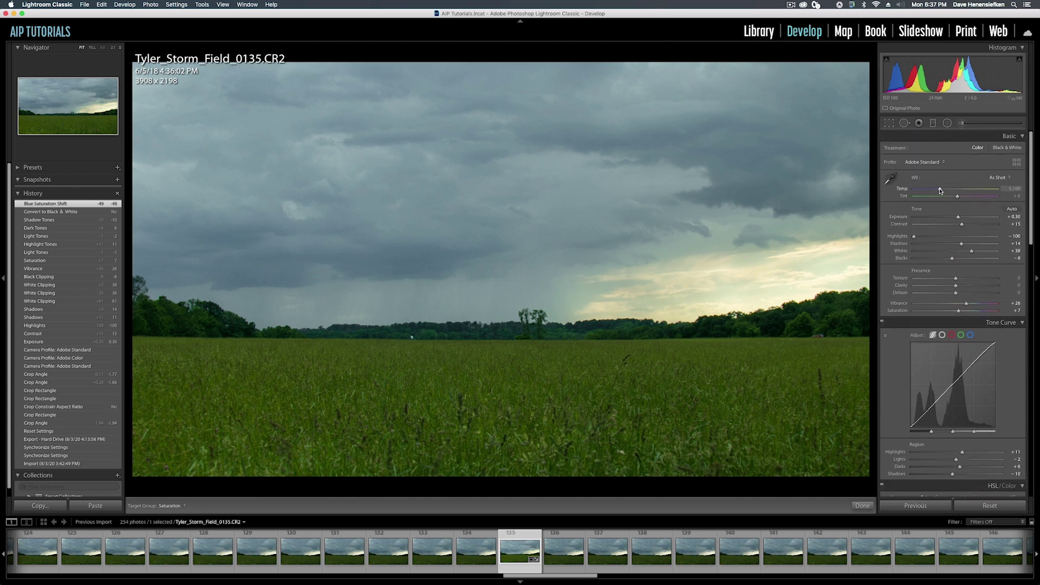
{"action": "left_click_drag", "start_coordinate": [940, 190], "coordinate": [946, 190]}
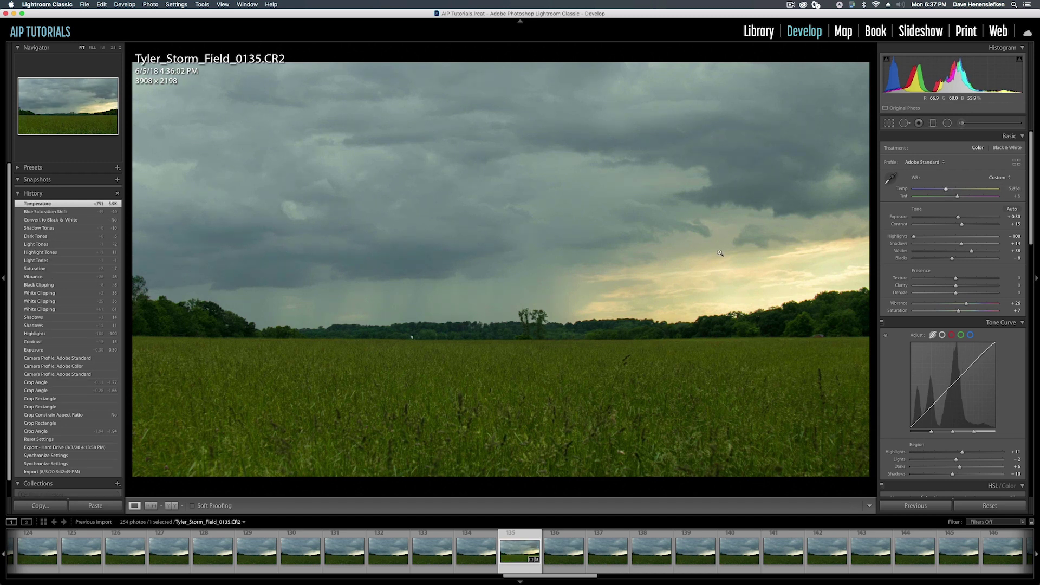
Reduce the HSL Aqua saturation to -34 to neutralize the remaining tint in the clouds
{"action": "scroll", "coordinate": [911, 295], "scroll_direction": "down", "scroll_amount": 4}
{"action": "scroll", "coordinate": [912, 295], "scroll_direction": "down", "scroll_amount": 3}
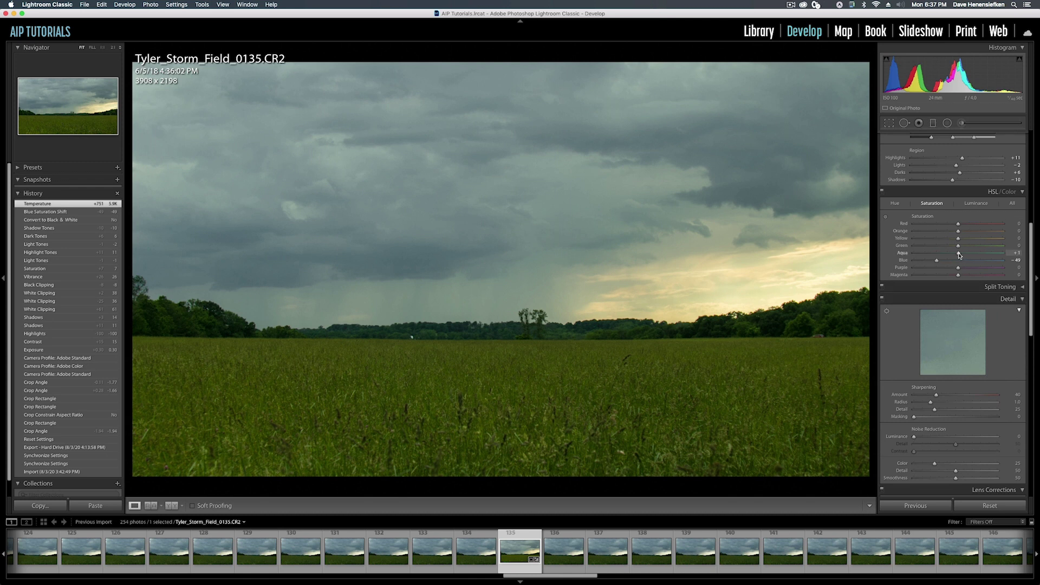
{"action": "mouse_move", "coordinate": [959, 254]}
{"action": "left_mouse_down"}
{"action": "mouse_move", "coordinate": [936, 255]}
{"action": "mouse_move", "coordinate": [971, 254]}
{"action": "mouse_move", "coordinate": [943, 255]}
{"action": "left_mouse_up"}
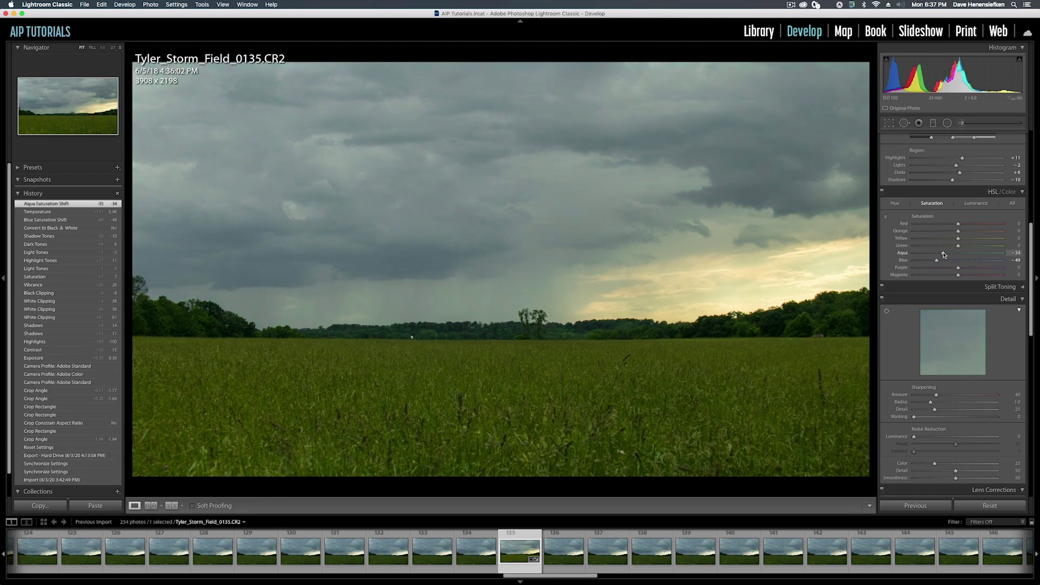
Shift the HSL hues of the grass field toward gold, with Green at -96 and Yellow at -18
{"action": "left_click", "coordinate": [895, 203]}
{"action": "left_click", "coordinate": [885, 217]}
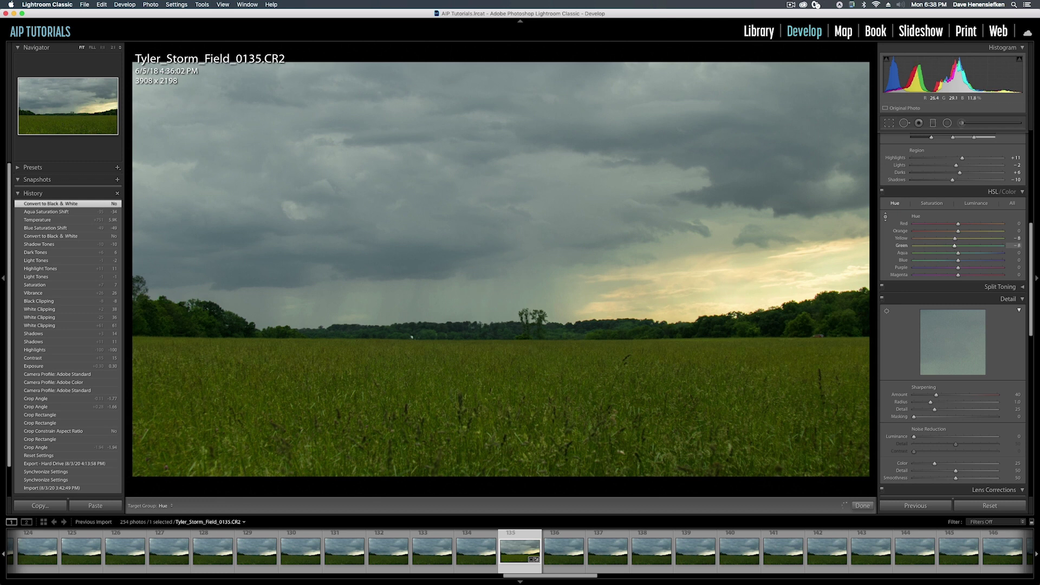
{"action": "left_click_drag", "start_coordinate": [501, 408], "coordinate": [500, 433]}
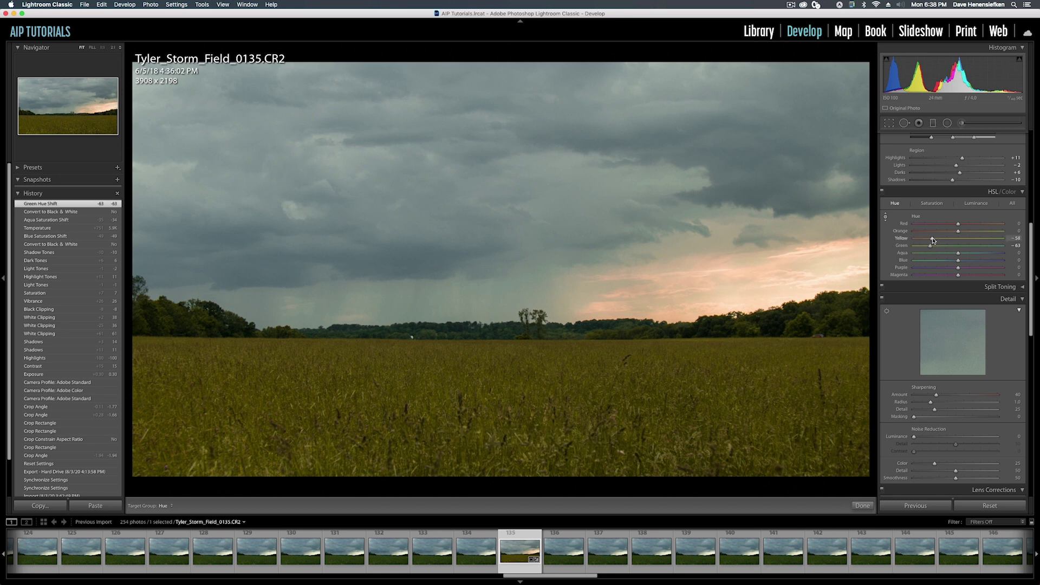
{"action": "mouse_move", "coordinate": [933, 240]}
{"action": "left_mouse_down"}
{"action": "mouse_move", "coordinate": [951, 239]}
{"action": "mouse_move", "coordinate": [917, 249]}
{"action": "left_mouse_up"}
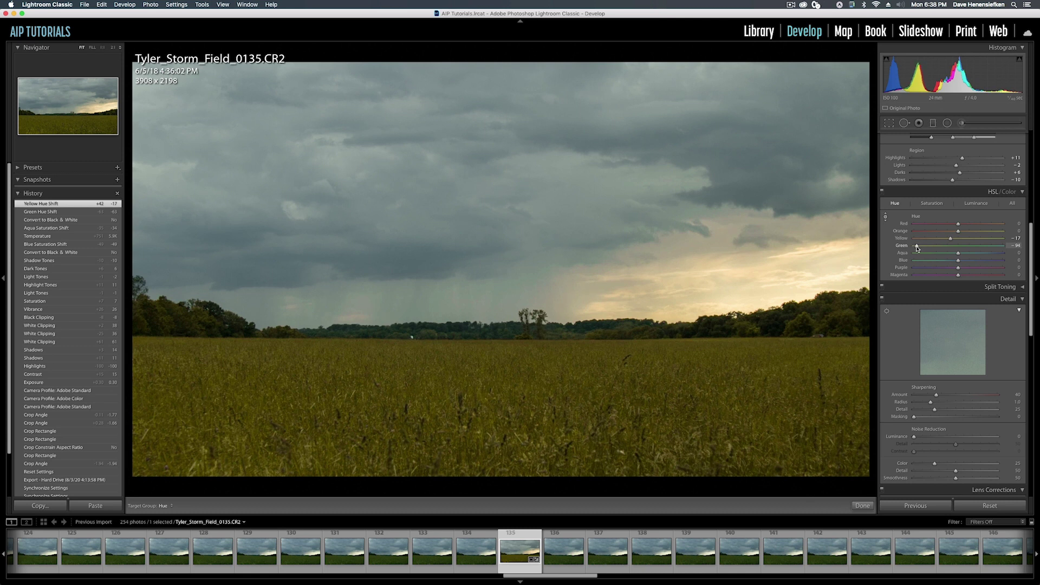
{"action": "left_click_drag", "start_coordinate": [916, 248], "coordinate": [951, 240]}
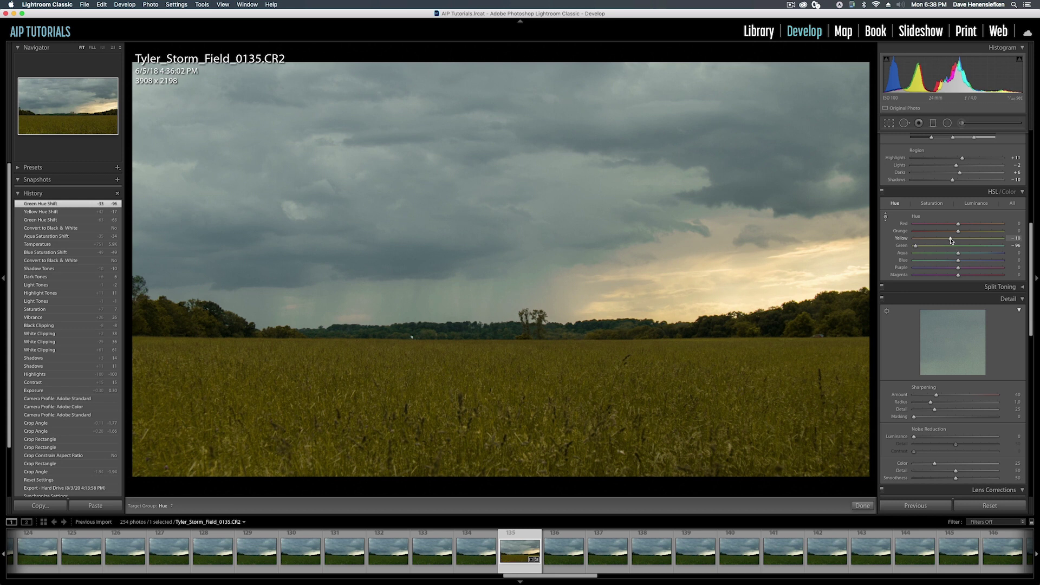
{"action": "left_click_drag", "start_coordinate": [951, 240], "coordinate": [951, 239]}
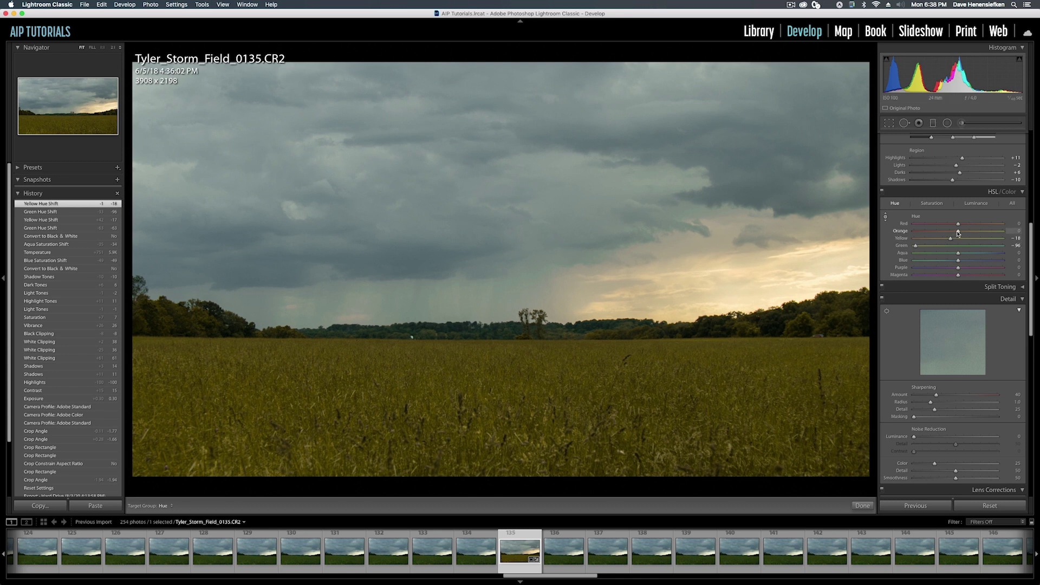
Set the HSL luminance to Yellow +6, Green -10 and Blue -45
{"action": "left_click", "coordinate": [976, 203]}
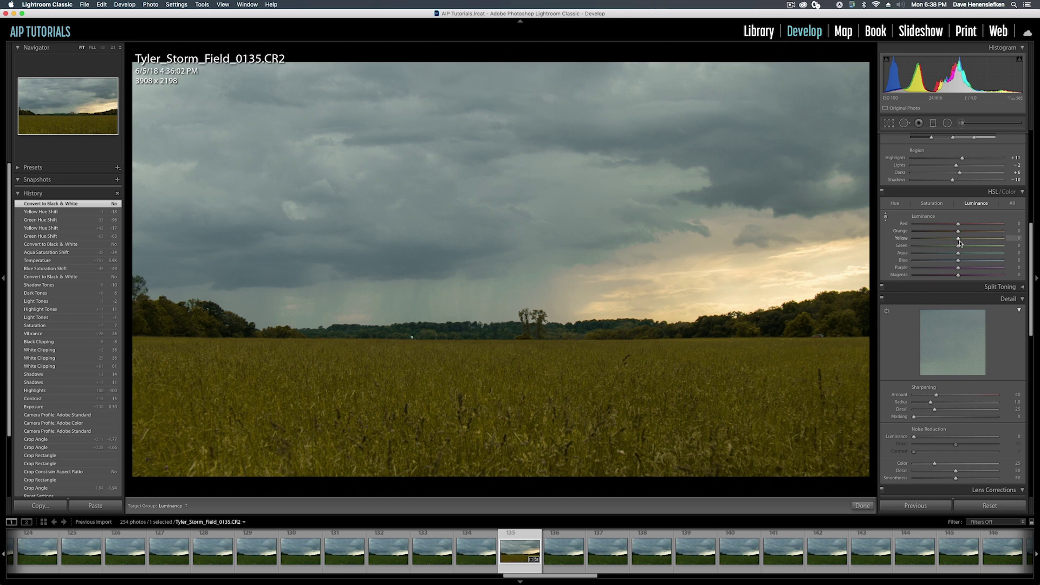
{"action": "mouse_move", "coordinate": [958, 263]}
{"action": "left_mouse_down"}
{"action": "mouse_move", "coordinate": [937, 264]}
{"action": "mouse_move", "coordinate": [967, 240]}
{"action": "mouse_move", "coordinate": [954, 248]}
{"action": "left_mouse_up"}
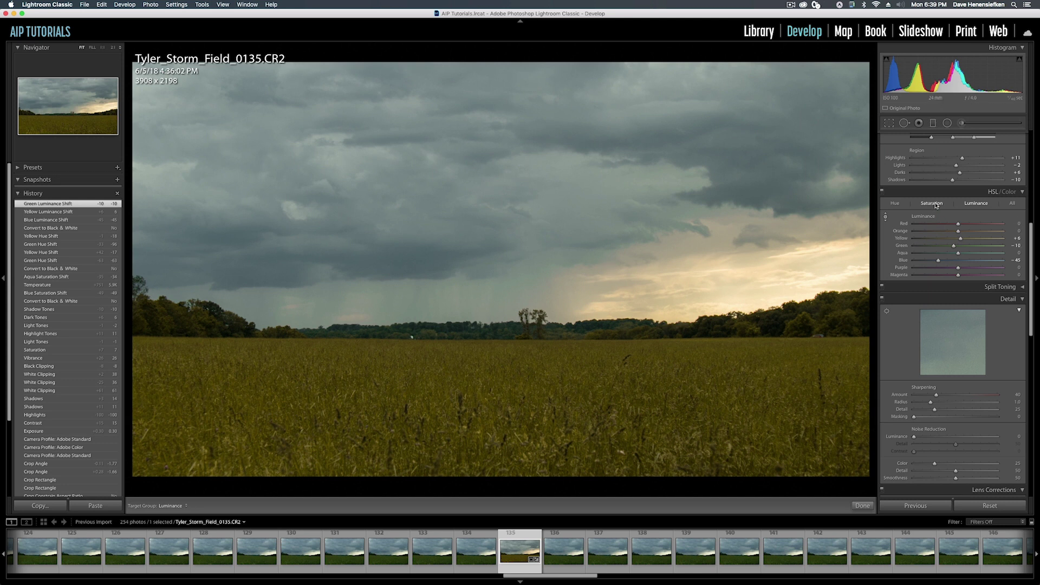
Set the Sharpening Amount to 2 and Luminance noise reduction to 13, and inspect the sky up close
{"action": "scroll", "coordinate": [935, 314], "scroll_direction": "down", "scroll_amount": 3}
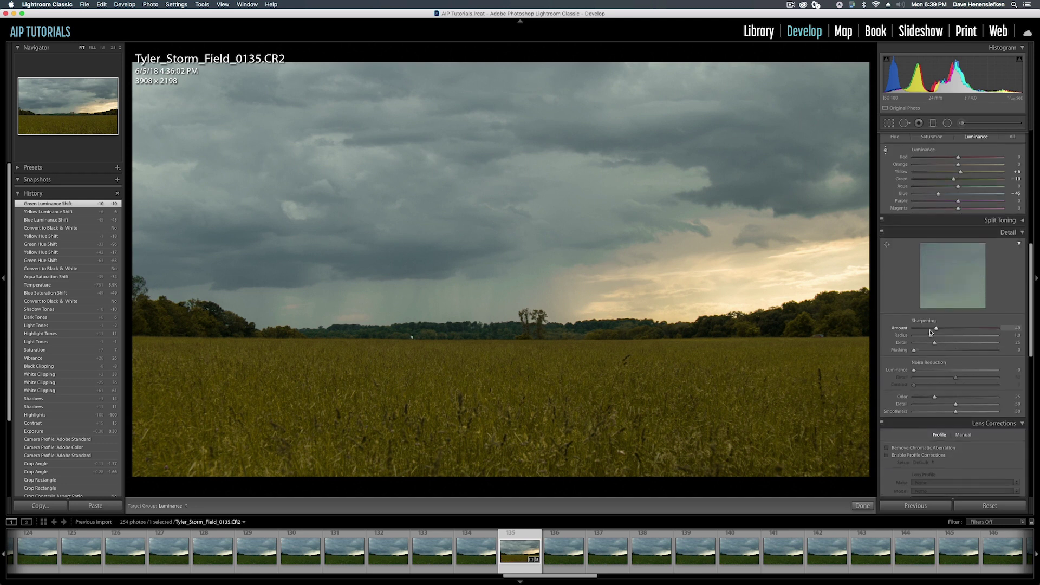
{"action": "left_click_drag", "start_coordinate": [936, 329], "coordinate": [922, 331]}
{"action": "left_click_drag", "start_coordinate": [916, 331], "coordinate": [914, 329]}
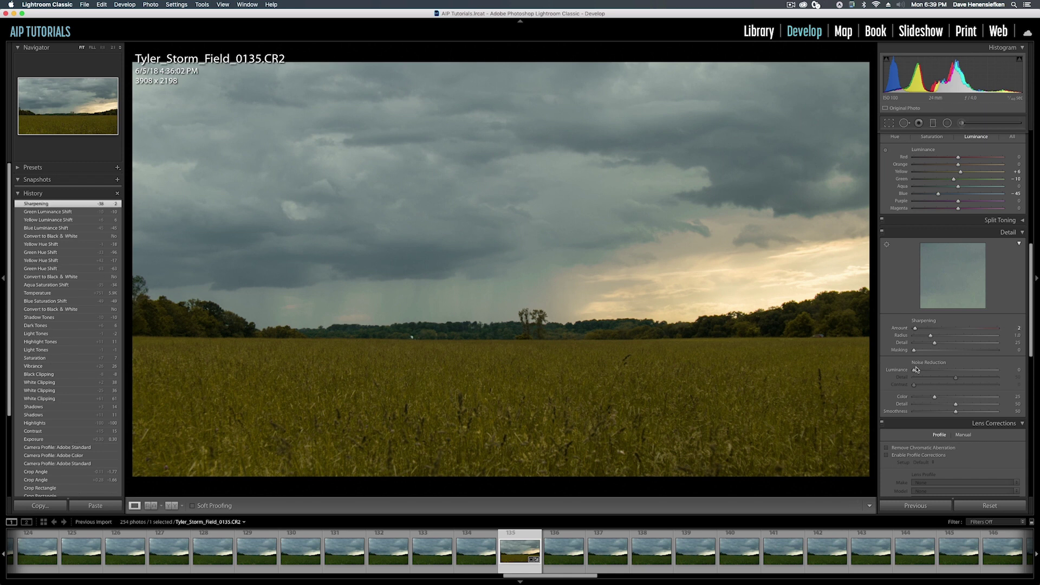
{"action": "left_click_drag", "start_coordinate": [914, 370], "coordinate": [925, 372]}
{"action": "left_click", "coordinate": [654, 263]}
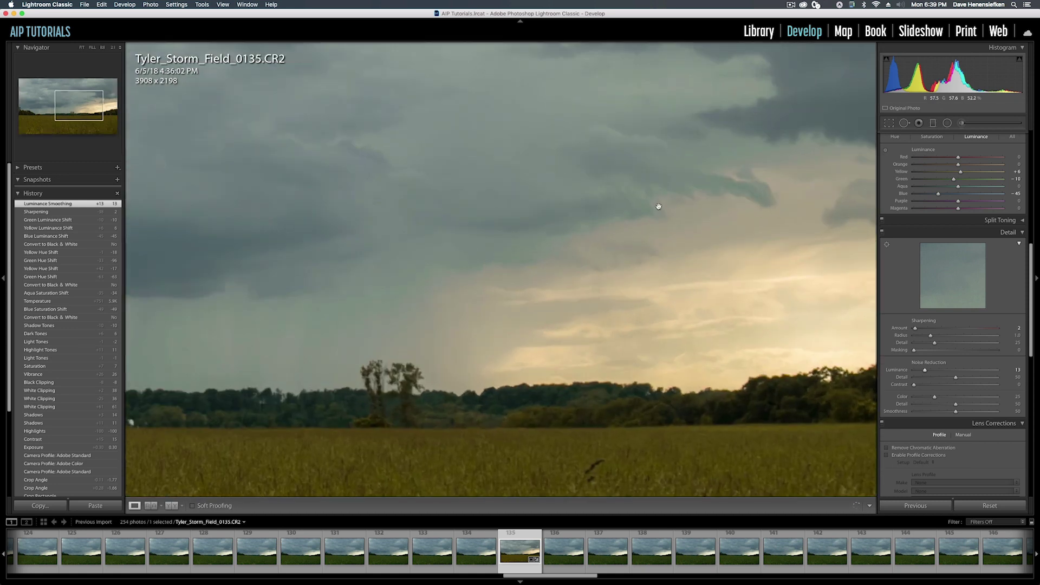
{"action": "left_click", "coordinate": [713, 211]}
Turn on chromatic aberration removal and lens profile corrections for the photo
{"action": "scroll", "coordinate": [921, 379], "scroll_direction": "down", "scroll_amount": 1}
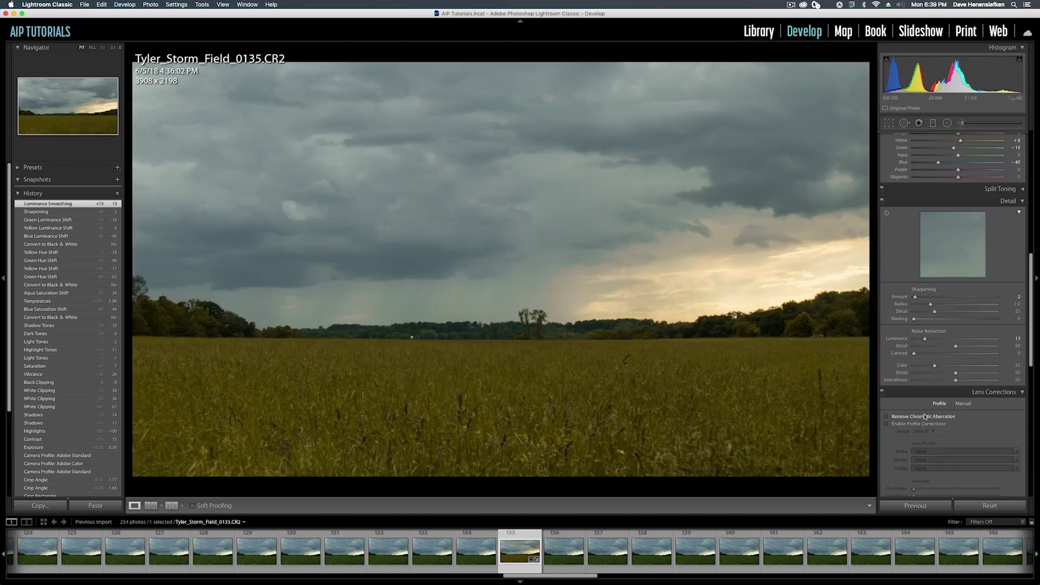
{"action": "left_click", "coordinate": [887, 416]}
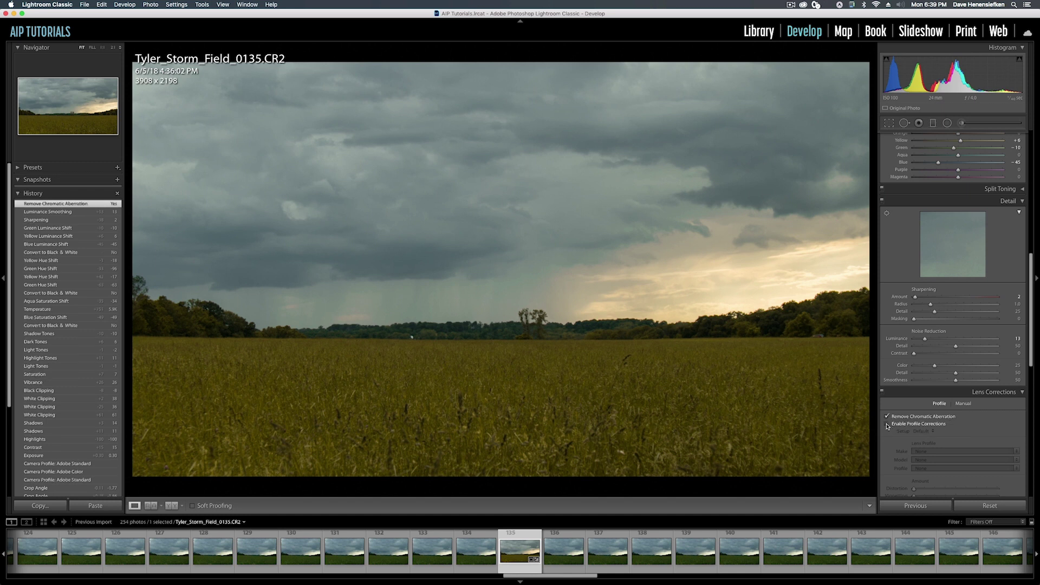
{"action": "left_click", "coordinate": [888, 424]}
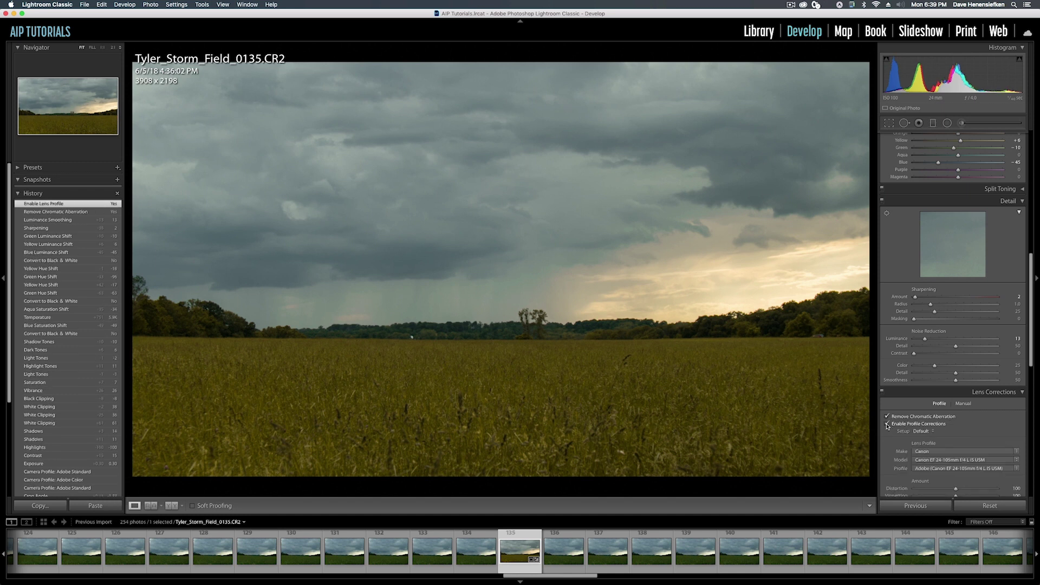
Raise Texture to +36 in the basic adjustments
{"action": "scroll", "coordinate": [909, 278], "scroll_direction": "up", "scroll_amount": 2}
{"action": "scroll", "coordinate": [910, 277], "scroll_direction": "up", "scroll_amount": 5}
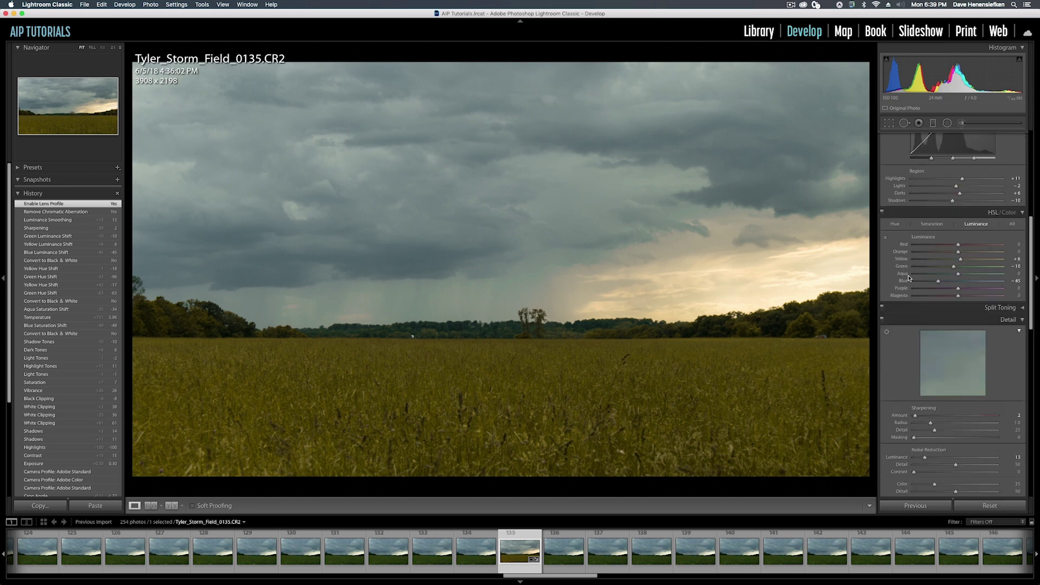
{"action": "scroll", "coordinate": [909, 278], "scroll_direction": "up", "scroll_amount": 1}
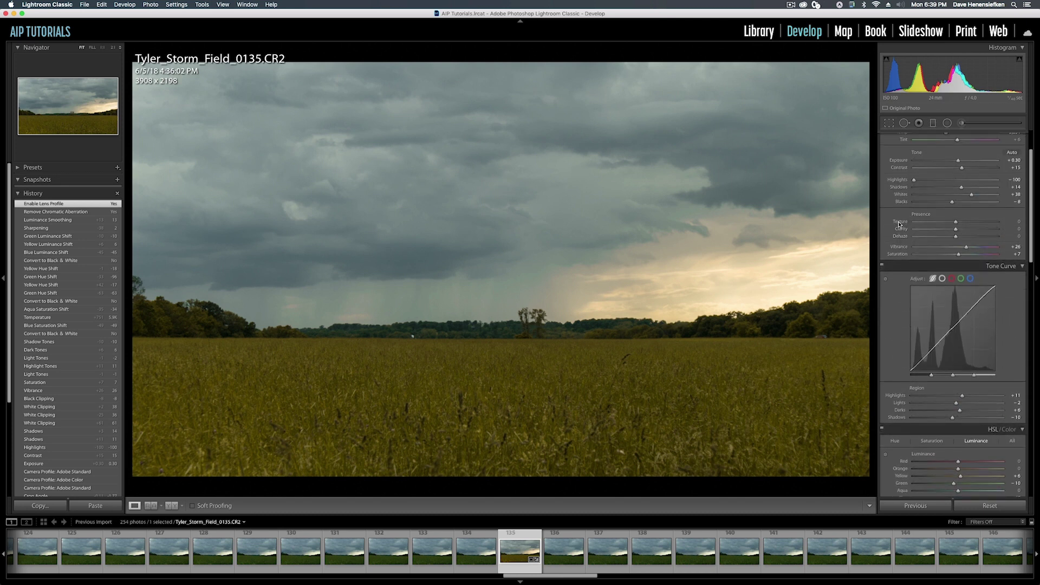
{"action": "scroll", "coordinate": [899, 224], "scroll_direction": "up", "scroll_amount": 2}
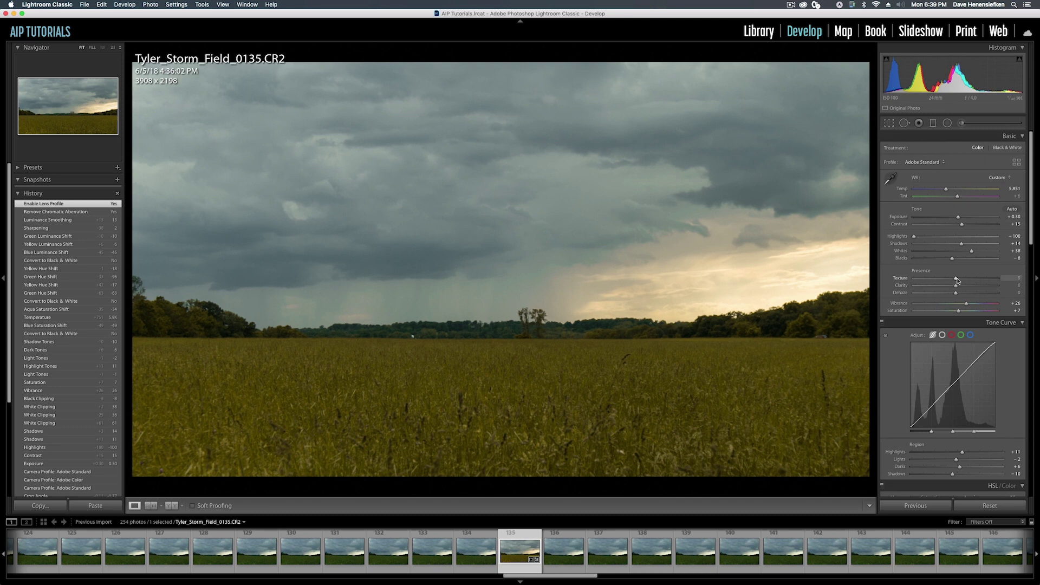
{"action": "mouse_move", "coordinate": [957, 280]}
{"action": "left_mouse_down"}
{"action": "mouse_move", "coordinate": [981, 280]}
{"action": "mouse_move", "coordinate": [972, 281]}
{"action": "left_mouse_up"}
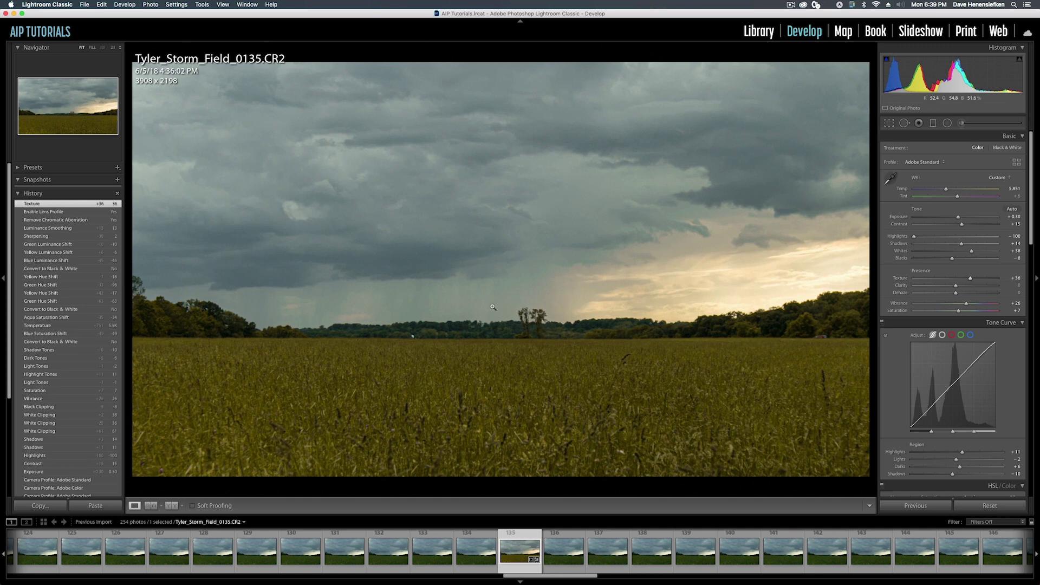
{"action": "scroll", "coordinate": [921, 271], "scroll_direction": "down", "scroll_amount": 15}
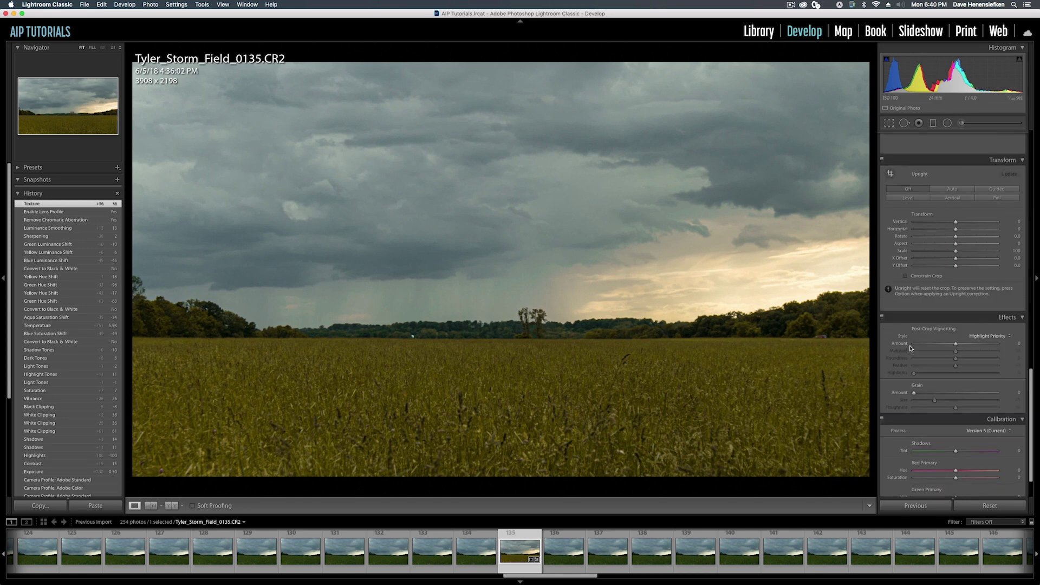
{"action": "scroll", "coordinate": [921, 287], "scroll_direction": "up", "scroll_amount": 15}
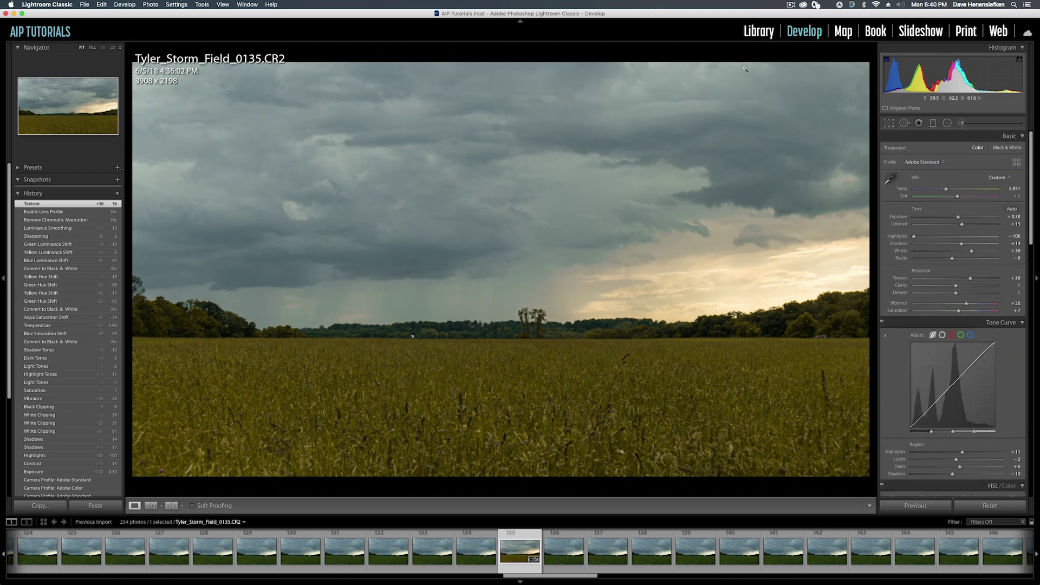
Return to the Library grid and select photos 1 through 135, keeping the graded photo 135 as the source
{"action": "left_click", "coordinate": [759, 32]}
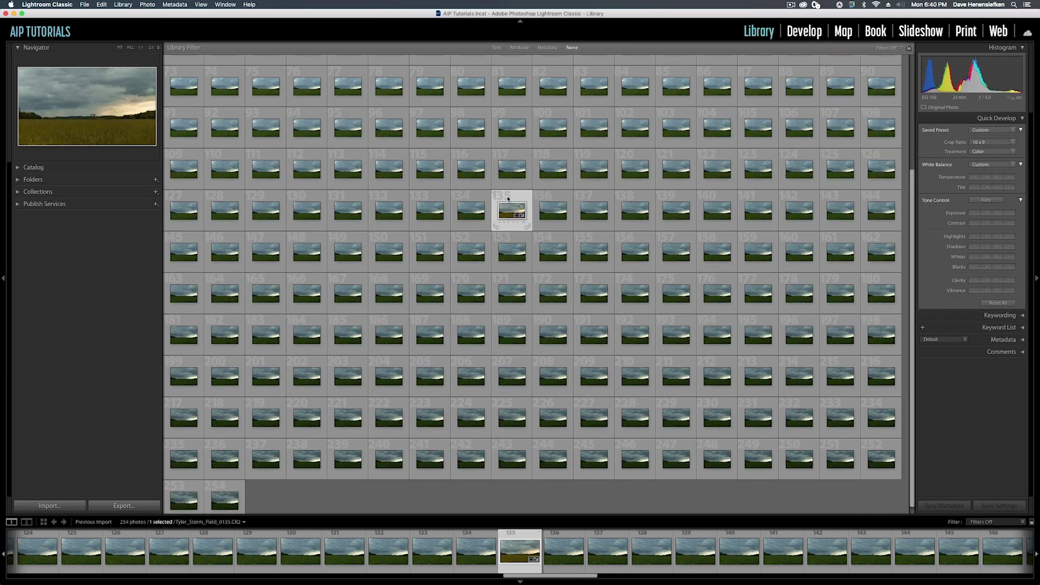
{"action": "scroll", "coordinate": [508, 199], "scroll_direction": "up", "scroll_amount": 3}
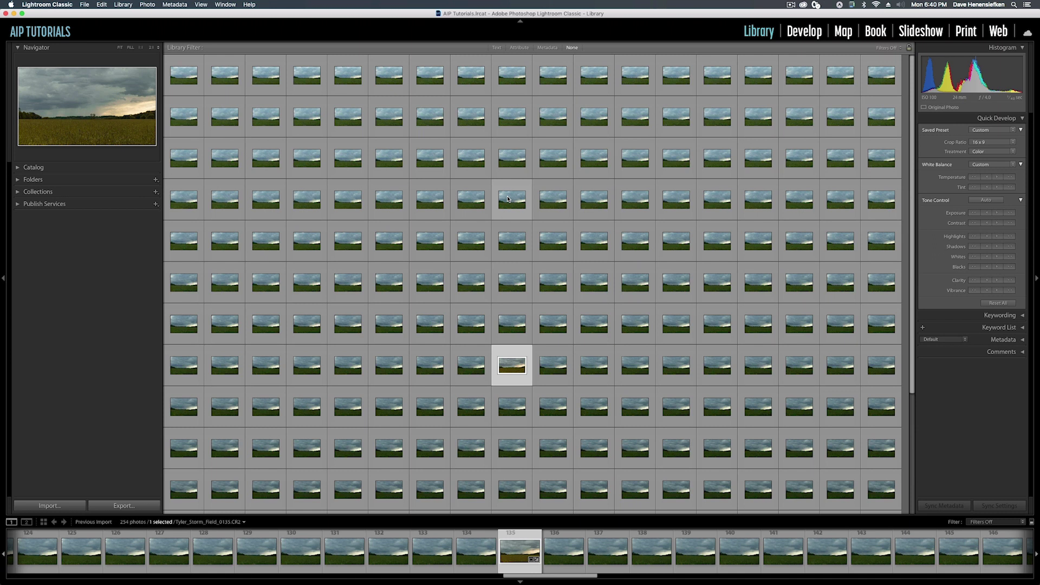
{"action": "left_click", "coordinate": [184, 62], "text": "shift"}
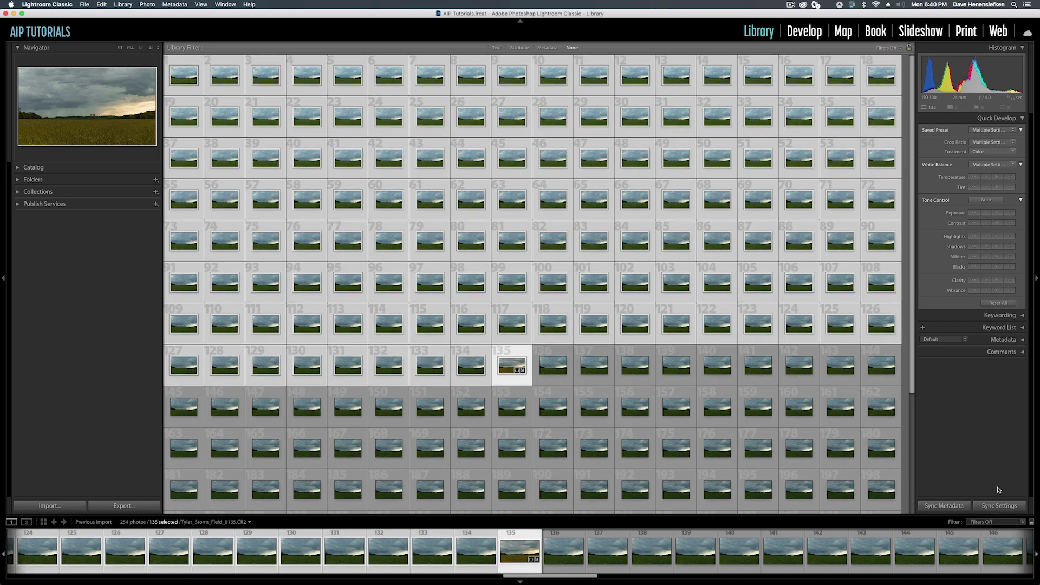
Start synchronizing settings, clear all options, and include White Balance, Treatment & Profile, Basic Tone, Tone Curve, Texture, Sharpening, Color and Noise Reduction
{"action": "left_click", "coordinate": [997, 506]}
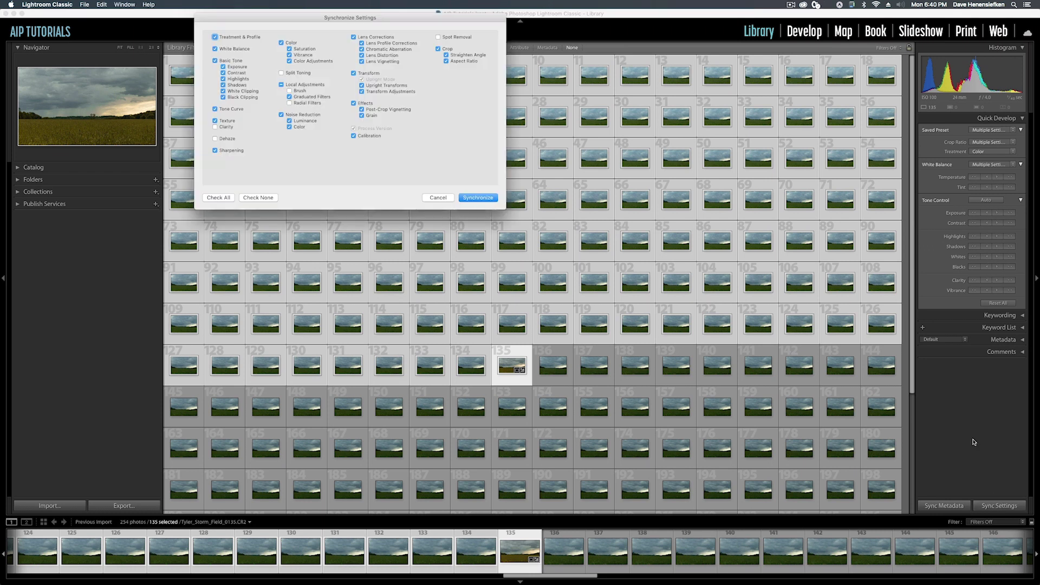
{"action": "left_click", "coordinate": [258, 198]}
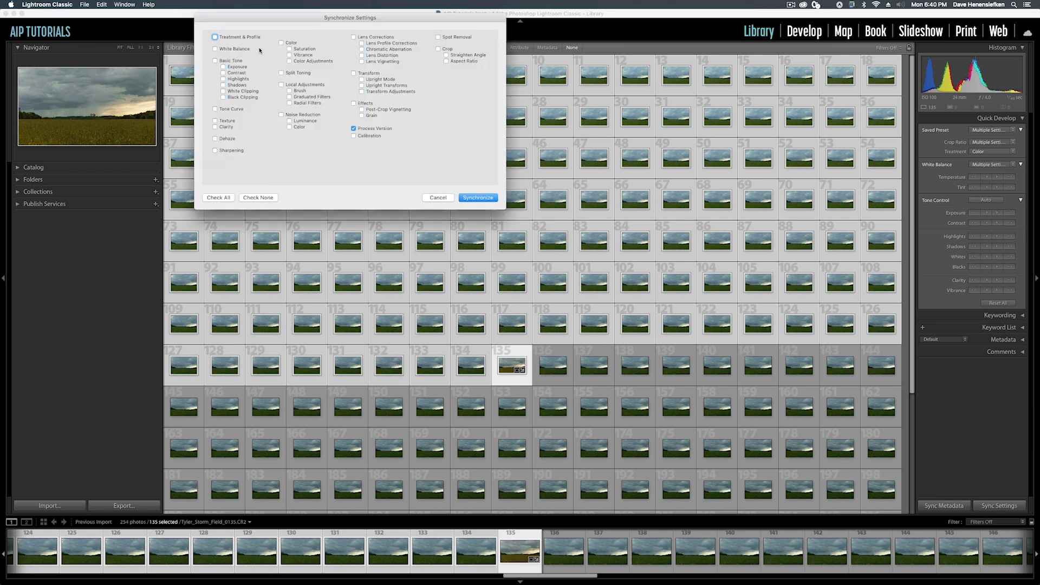
{"action": "left_click", "coordinate": [215, 49]}
{"action": "left_click", "coordinate": [216, 61]}
{"action": "left_click", "coordinate": [215, 151]}
{"action": "left_click", "coordinate": [281, 44]}
{"action": "left_click", "coordinate": [281, 115]}
Include Lens Corrections, Transform, Calibration and Crop in the settings to synchronize
{"action": "left_click", "coordinate": [353, 37]}
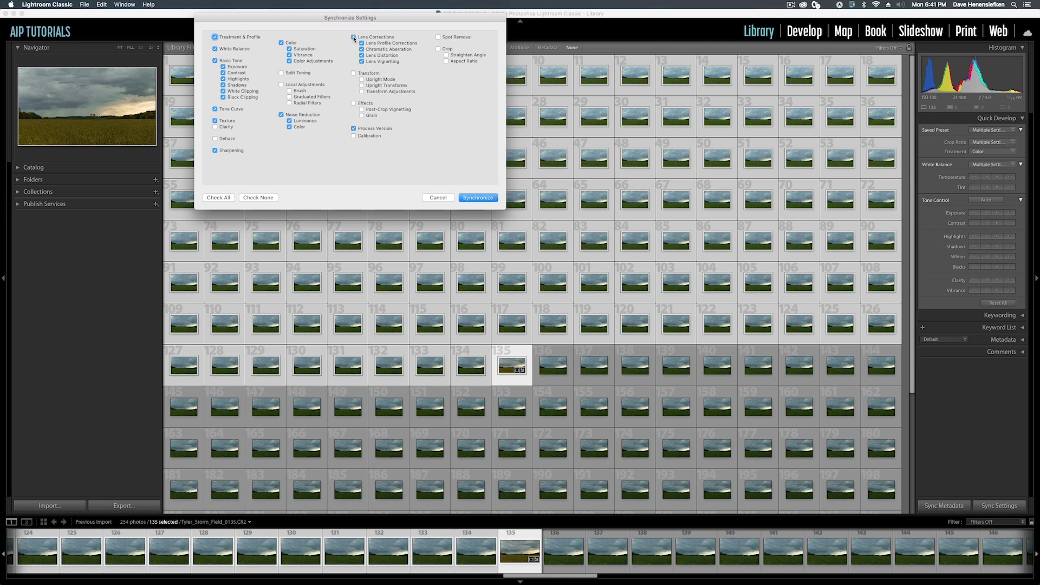
{"action": "left_click", "coordinate": [353, 73]}
{"action": "left_click", "coordinate": [354, 135]}
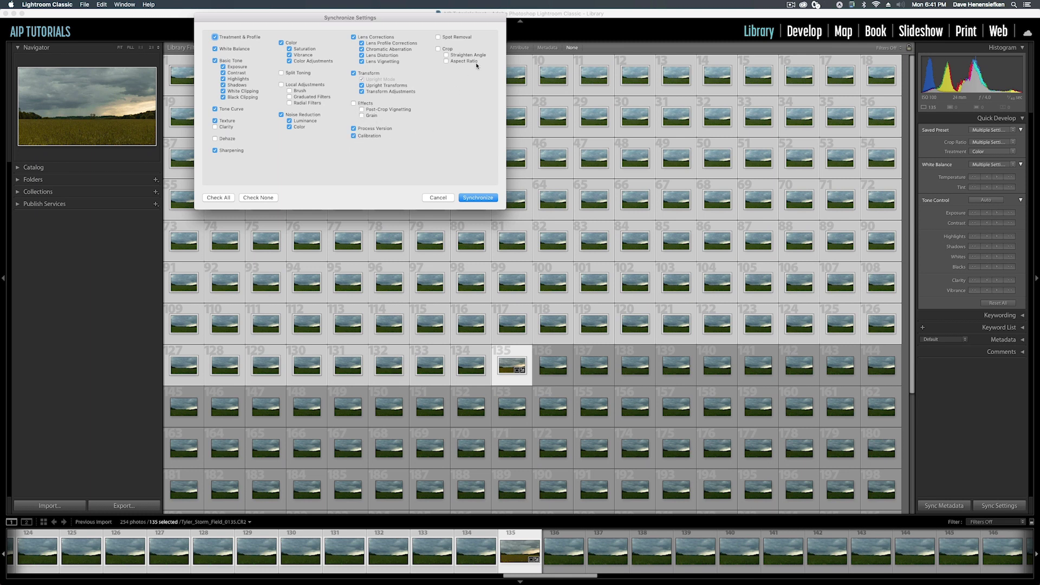
{"action": "left_click", "coordinate": [439, 49]}
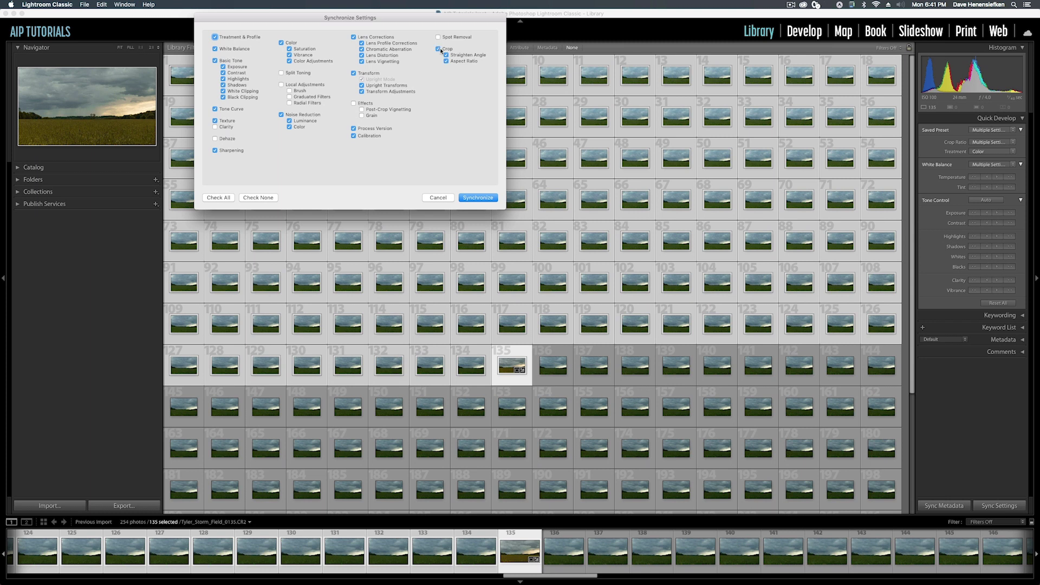
Synchronize the chosen settings to photos 1 through 135, and apply the same synchronization to photos 135 through 254
{"action": "left_click", "coordinate": [484, 198]}
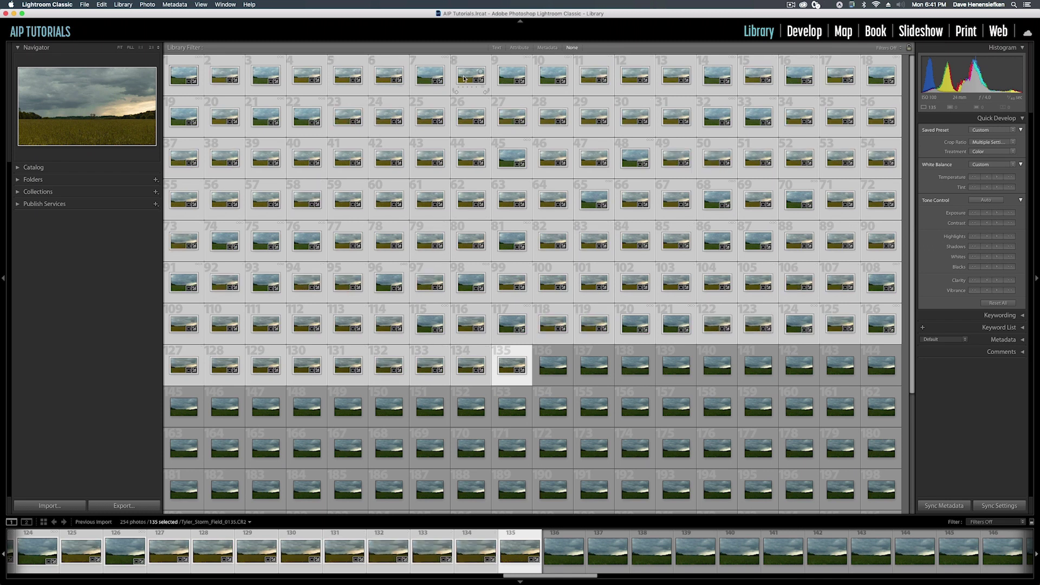
{"action": "left_click", "coordinate": [515, 353]}
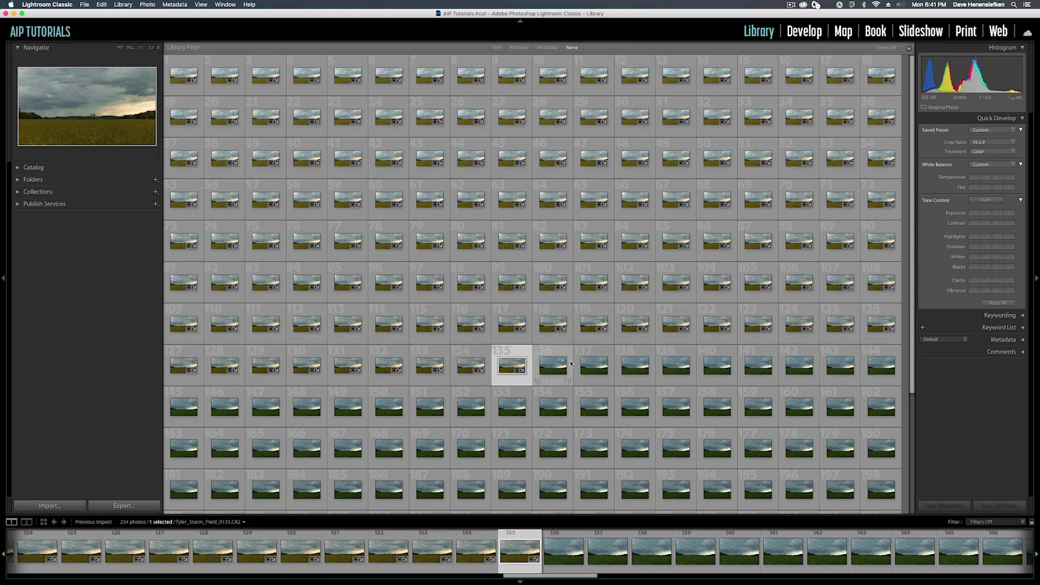
{"action": "scroll", "coordinate": [571, 360], "scroll_direction": "down", "scroll_amount": 5}
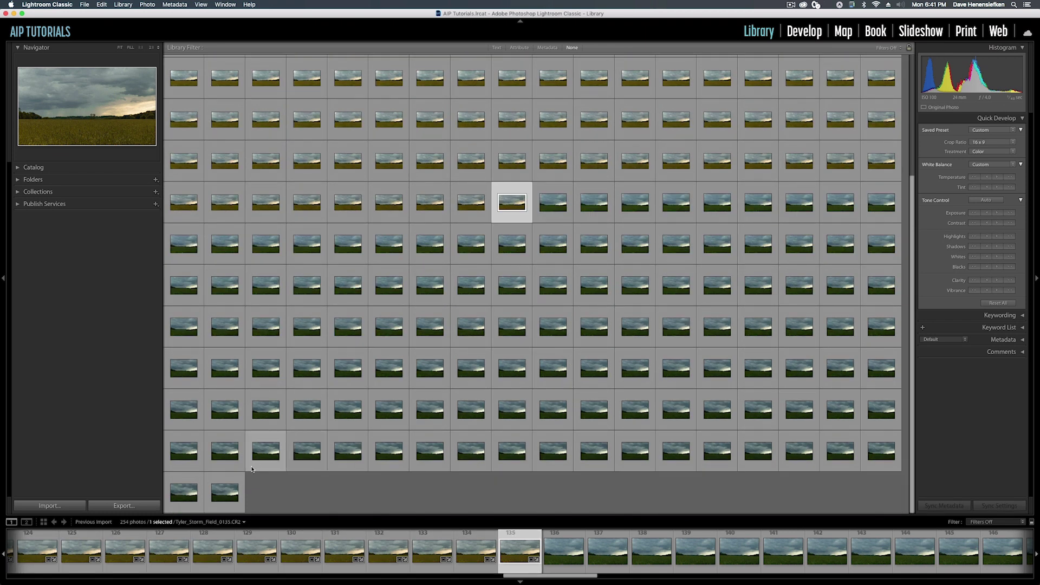
{"action": "left_click", "coordinate": [228, 481], "text": "shift"}
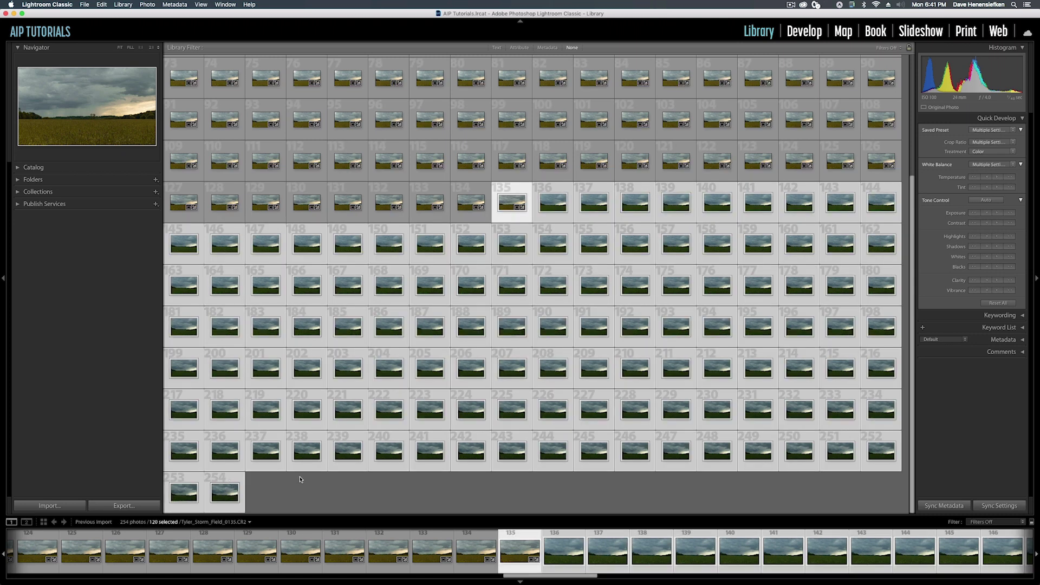
{"action": "left_click", "coordinate": [999, 504]}
{"action": "left_click", "coordinate": [477, 197]}
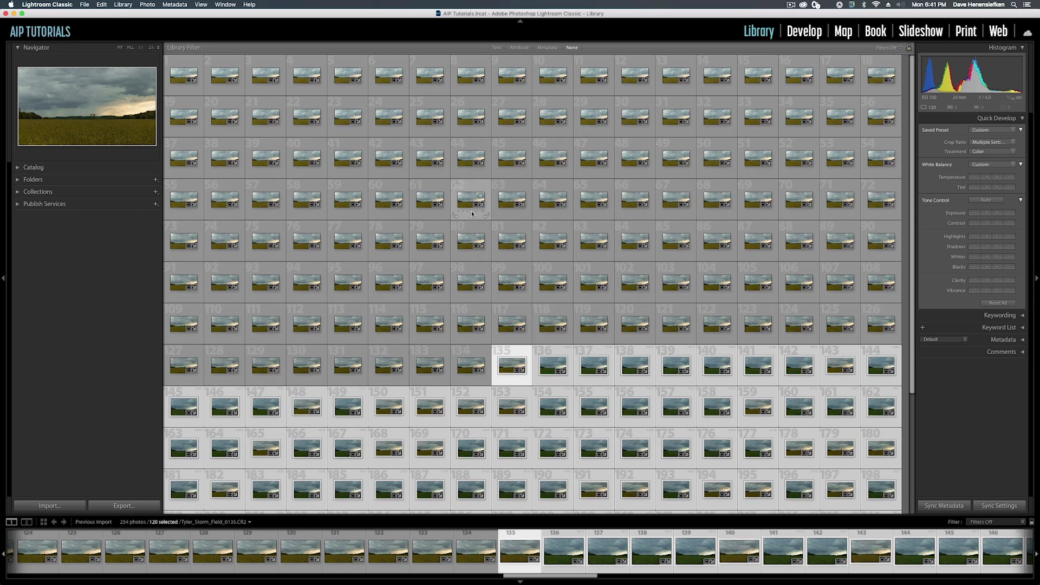
Check the grading across the whole grid from the first photo to the last, toggling the thumbnail cell extras
{"action": "left_click", "coordinate": [187, 76]}
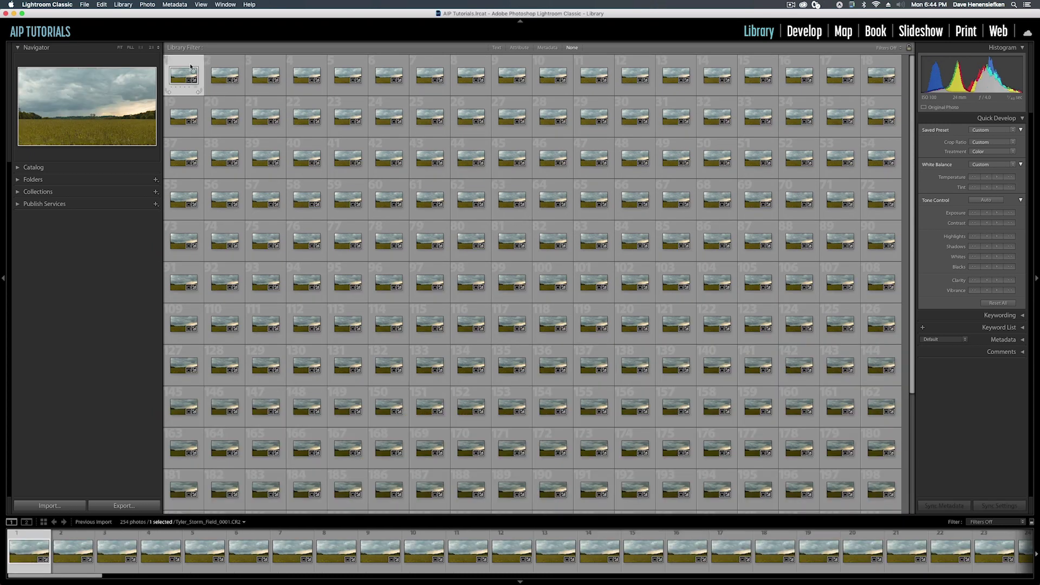
{"action": "key", "text": "j"}
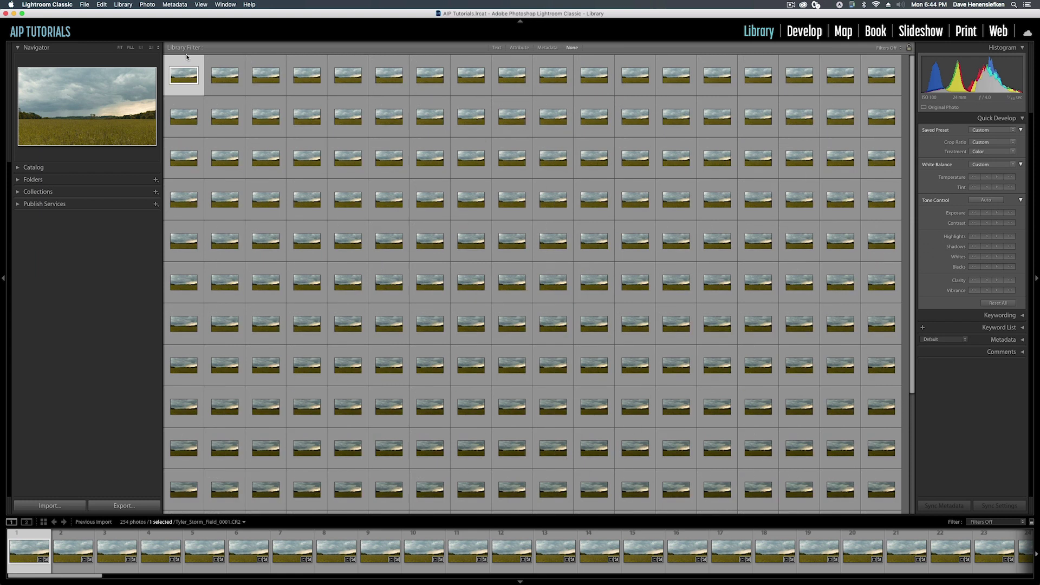
{"action": "key", "text": "j"}
{"action": "scroll", "coordinate": [316, 416], "scroll_direction": "down", "scroll_amount": 10}
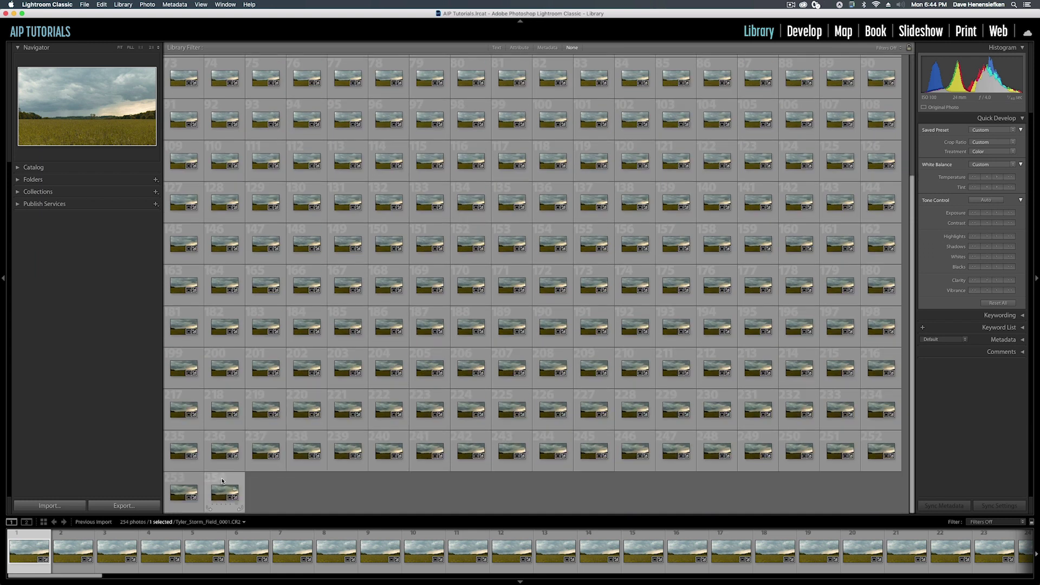
Select all photos in the grid and start an export with the LR Exports folder as its destination
{"action": "key", "text": "super+a"}
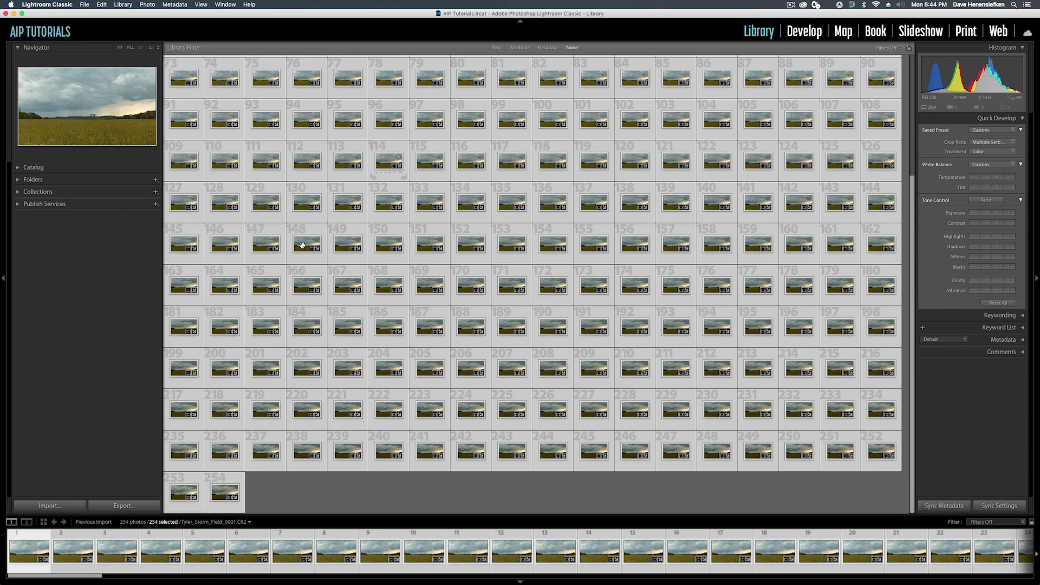
{"action": "left_click", "coordinate": [120, 506]}
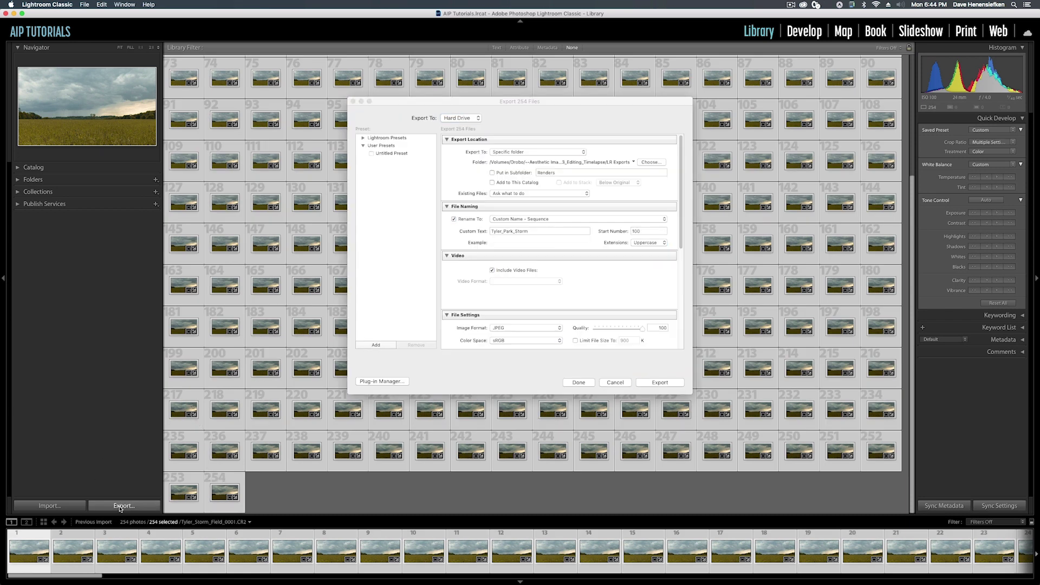
{"action": "left_click", "coordinate": [652, 162]}
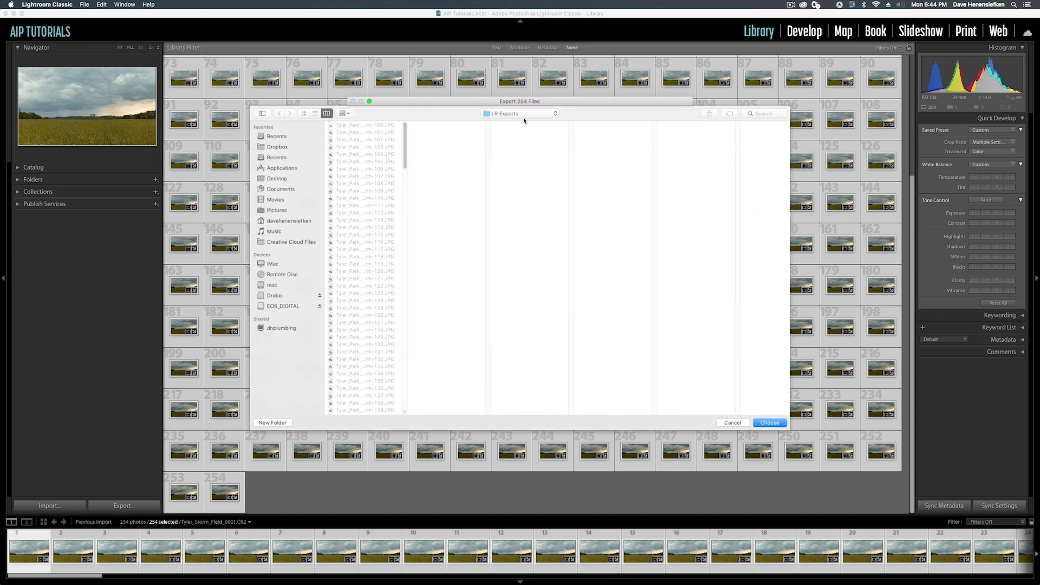
{"action": "left_click", "coordinate": [521, 115]}
{"action": "left_click", "coordinate": [515, 122]}
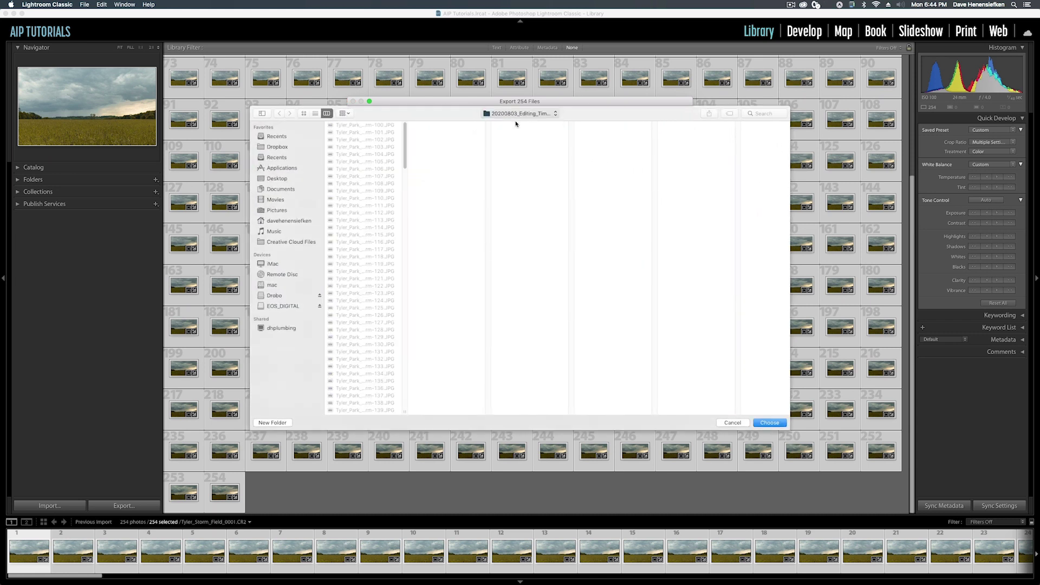
{"action": "left_click", "coordinate": [732, 134]}
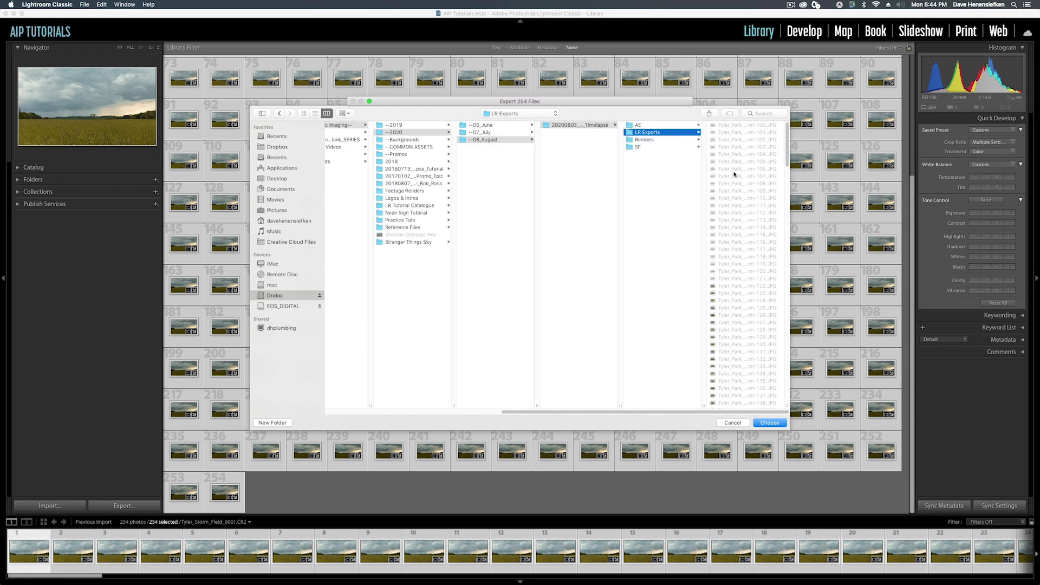
{"action": "left_click", "coordinate": [768, 423]}
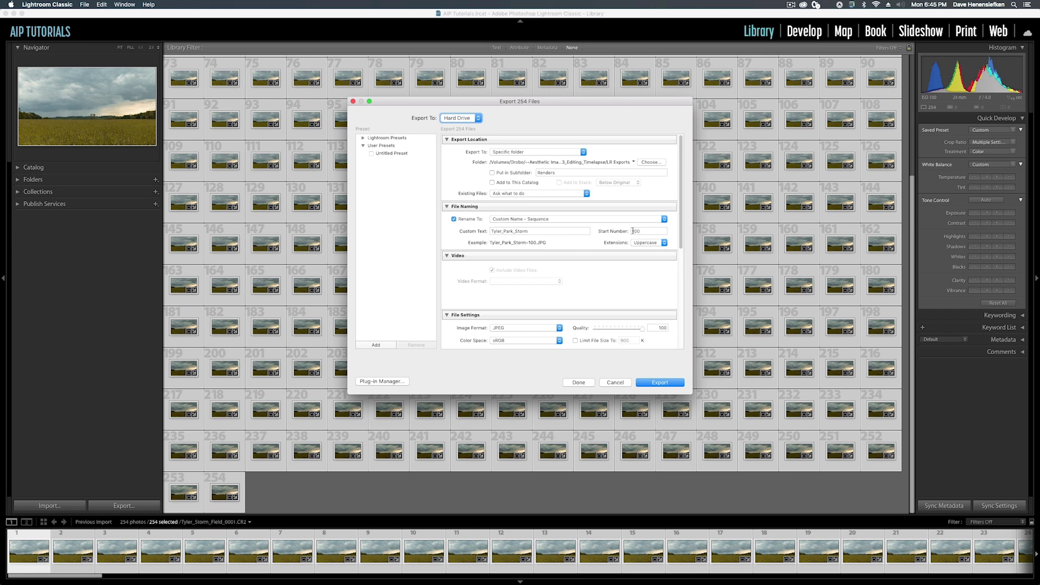
Review the export's start number, image format, color space, resizing and remaining options, and close the dialog without exporting
{"action": "double_click", "coordinate": [637, 231]}
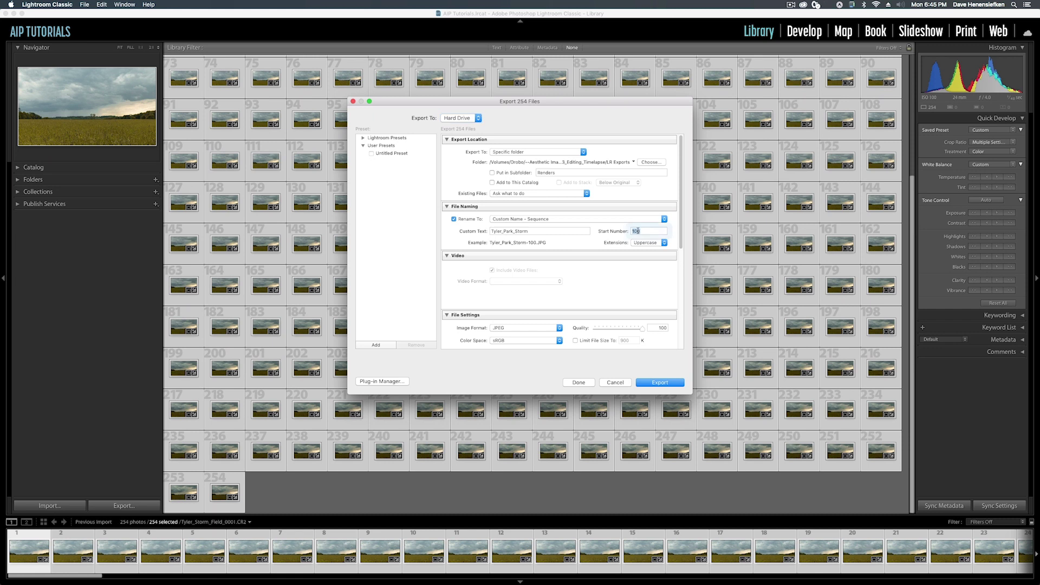
{"action": "scroll", "coordinate": [542, 311], "scroll_direction": "down", "scroll_amount": 5}
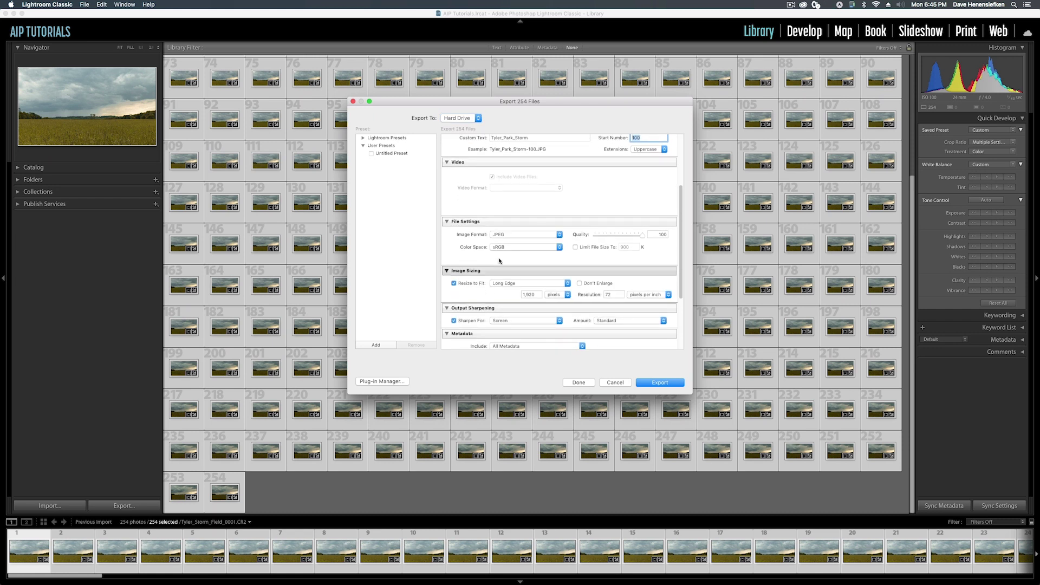
{"action": "left_click", "coordinate": [505, 236]}
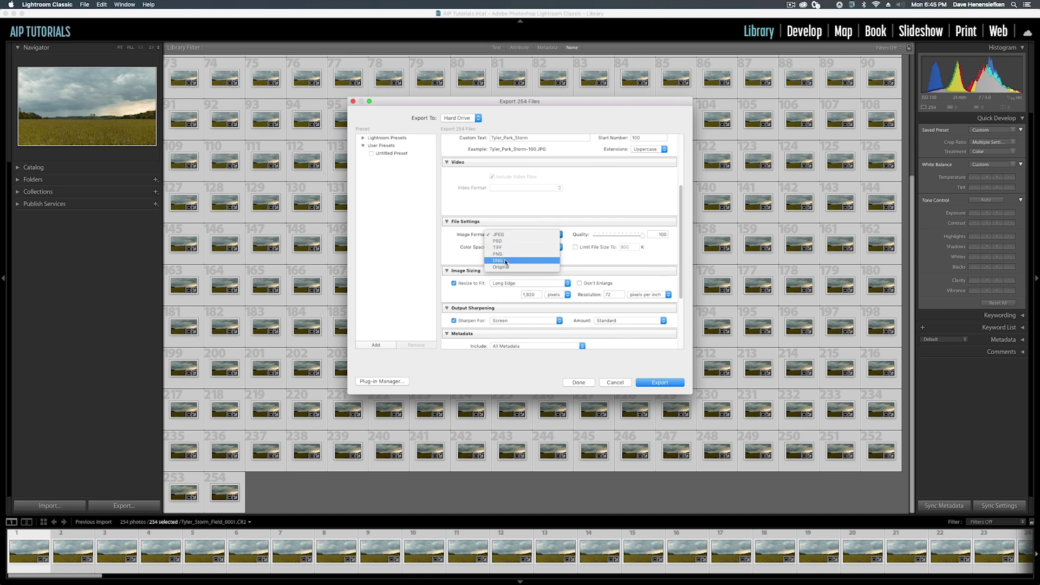
{"action": "left_click", "coordinate": [515, 211]}
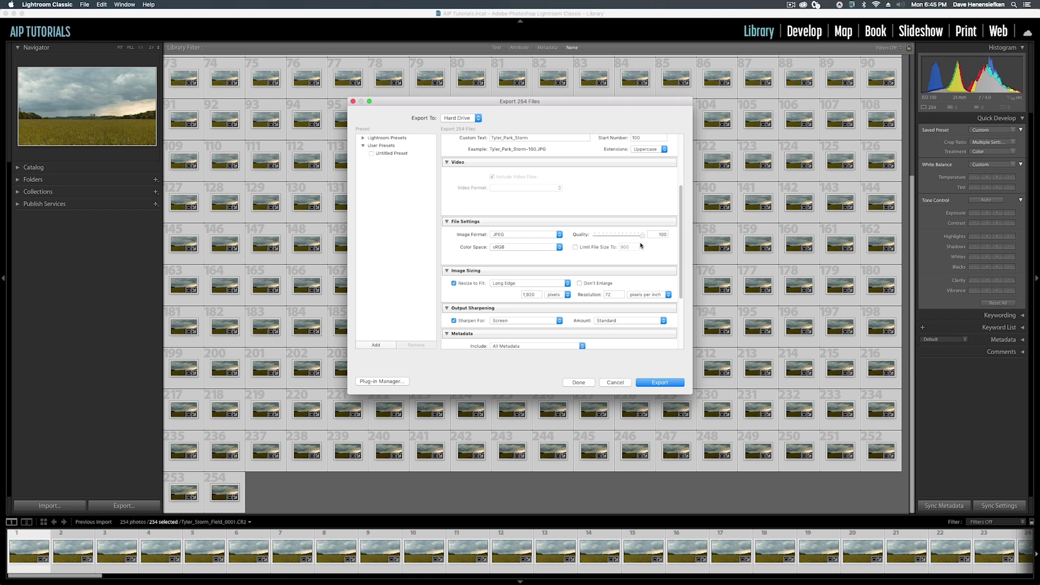
{"action": "left_click", "coordinate": [504, 247]}
{"action": "left_click", "coordinate": [504, 247]}
{"action": "scroll", "coordinate": [470, 252], "scroll_direction": "down", "scroll_amount": 1}
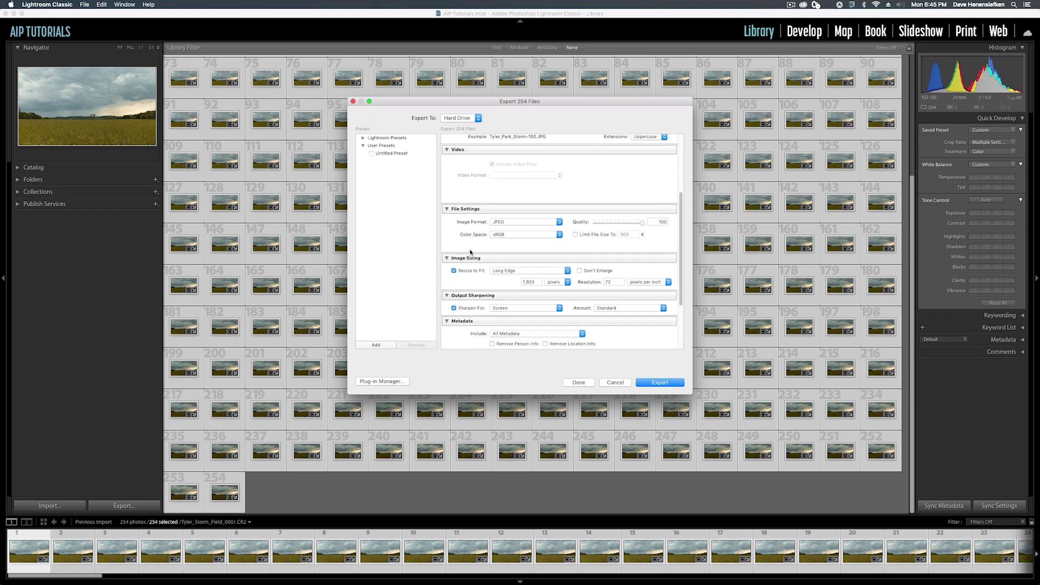
{"action": "scroll", "coordinate": [470, 252], "scroll_direction": "down", "scroll_amount": 3}
{"action": "left_click", "coordinate": [455, 222]}
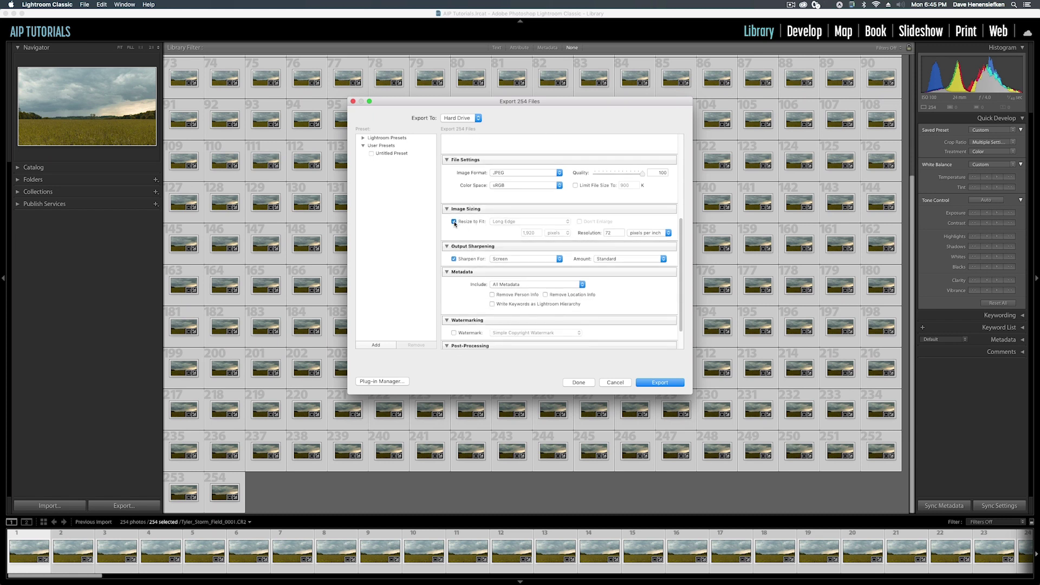
{"action": "left_click", "coordinate": [454, 221]}
{"action": "scroll", "coordinate": [469, 301], "scroll_direction": "down", "scroll_amount": 2}
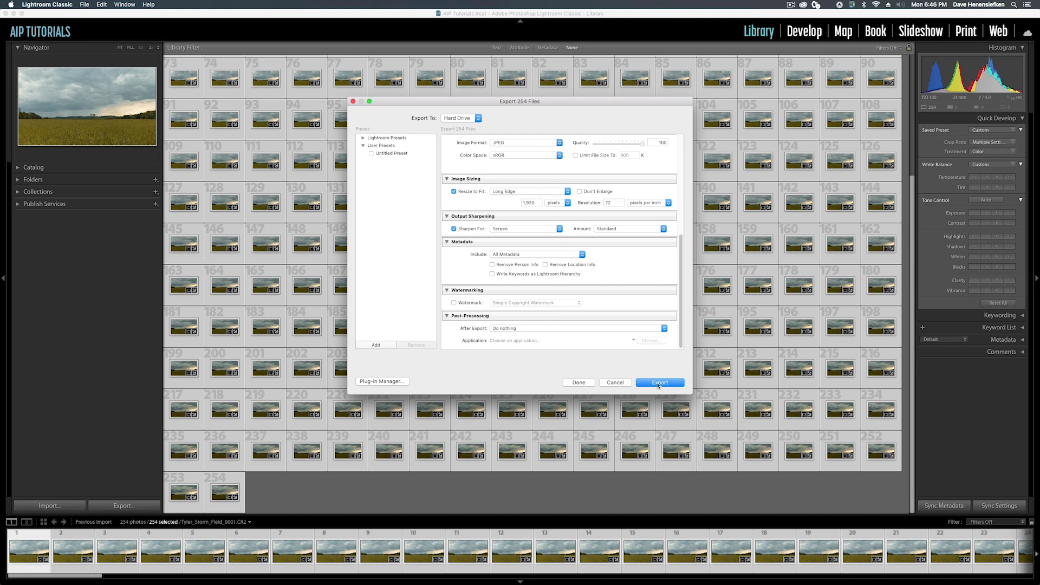
{"action": "left_click", "coordinate": [616, 382]}
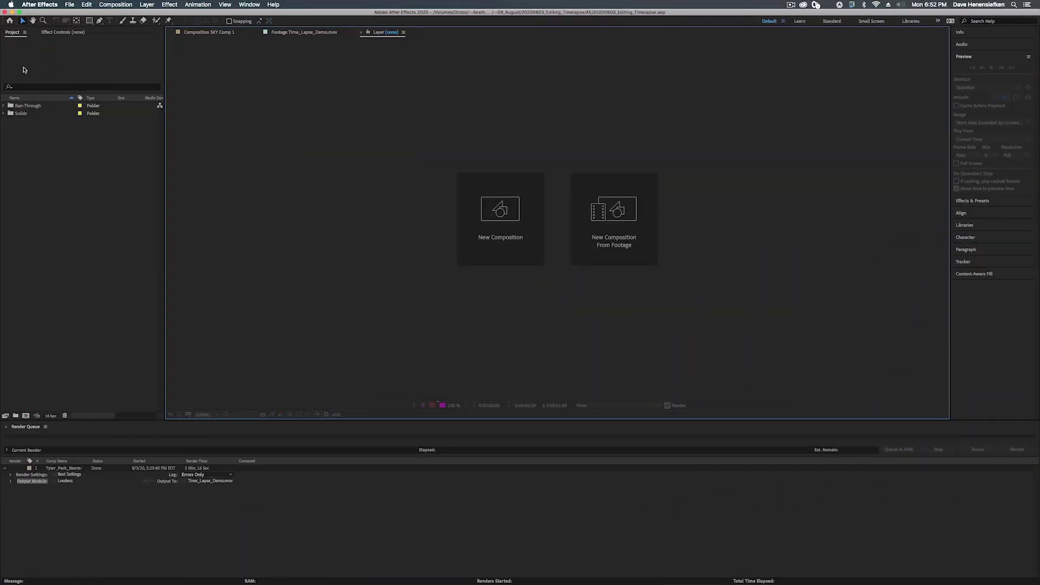
In After Effects, import Tyler_Park_Storm-100.JPG from the LR Exports folder as a JPEG sequence
{"action": "right_click", "coordinate": [34, 196]}
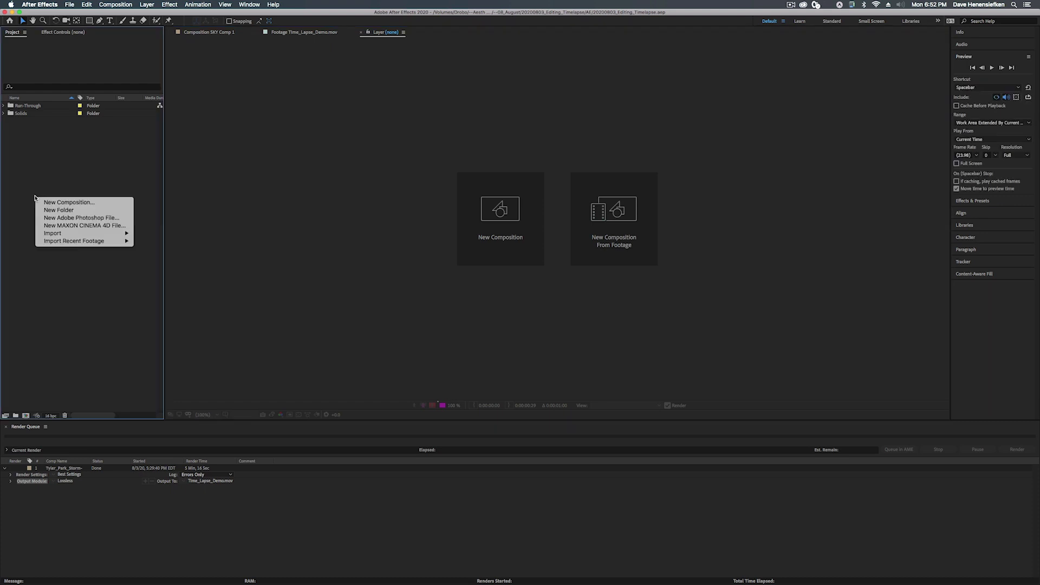
{"action": "mouse_move", "coordinate": [62, 233]}
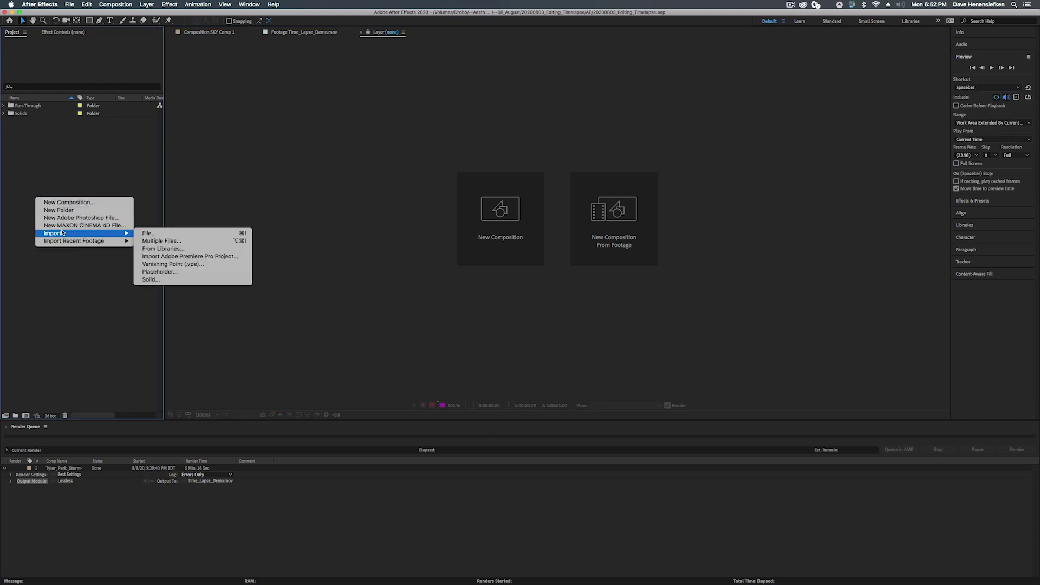
{"action": "left_click", "coordinate": [152, 234]}
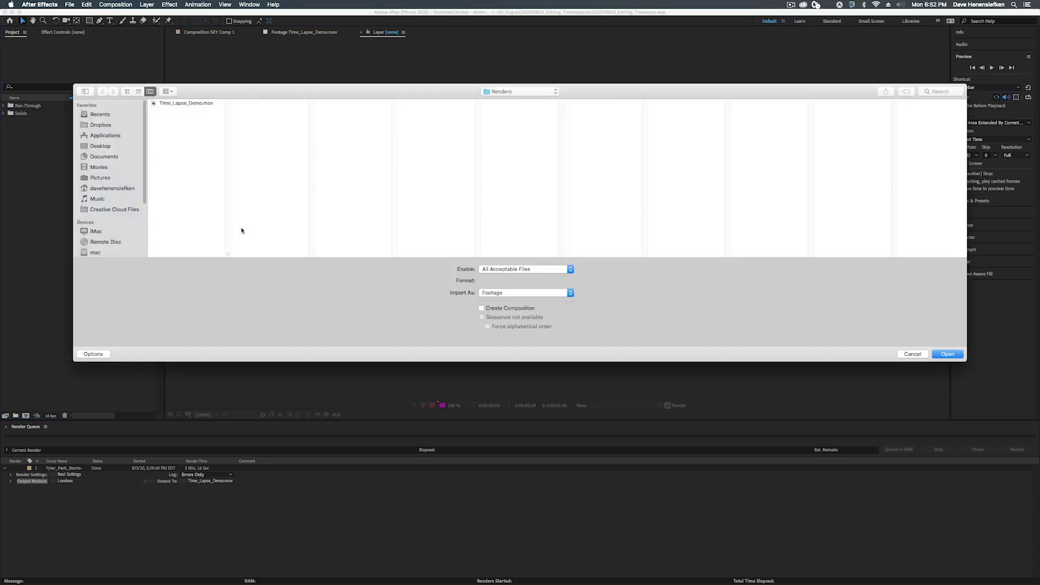
{"action": "left_click", "coordinate": [752, 110]}
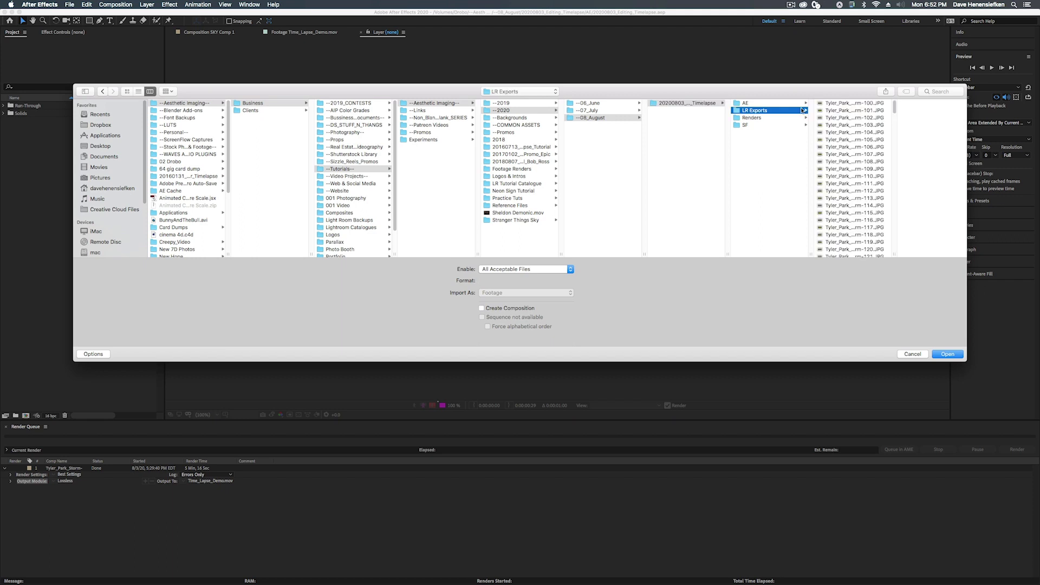
{"action": "left_click", "coordinate": [849, 103]}
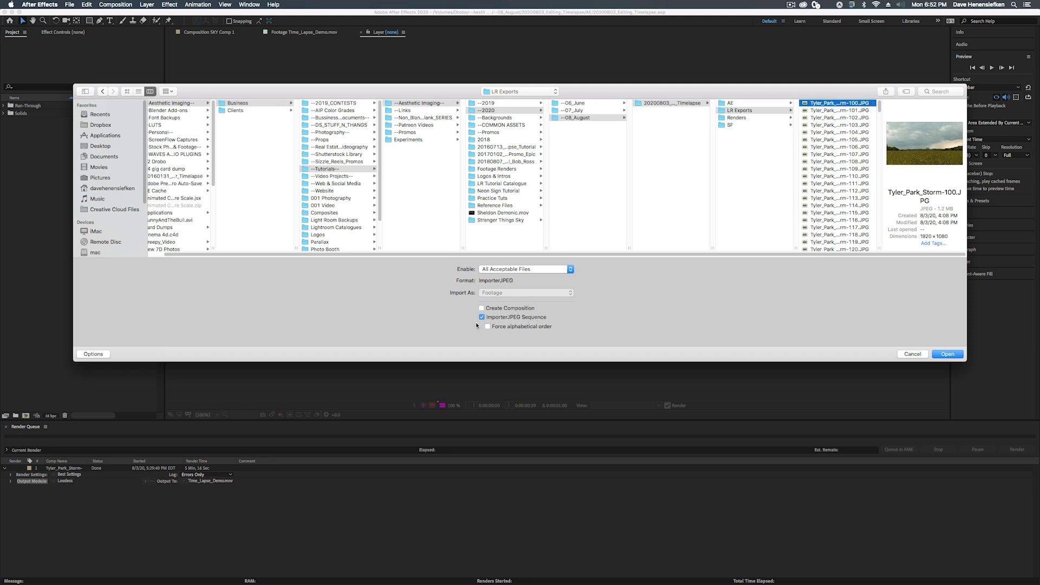
{"action": "left_click", "coordinate": [956, 356]}
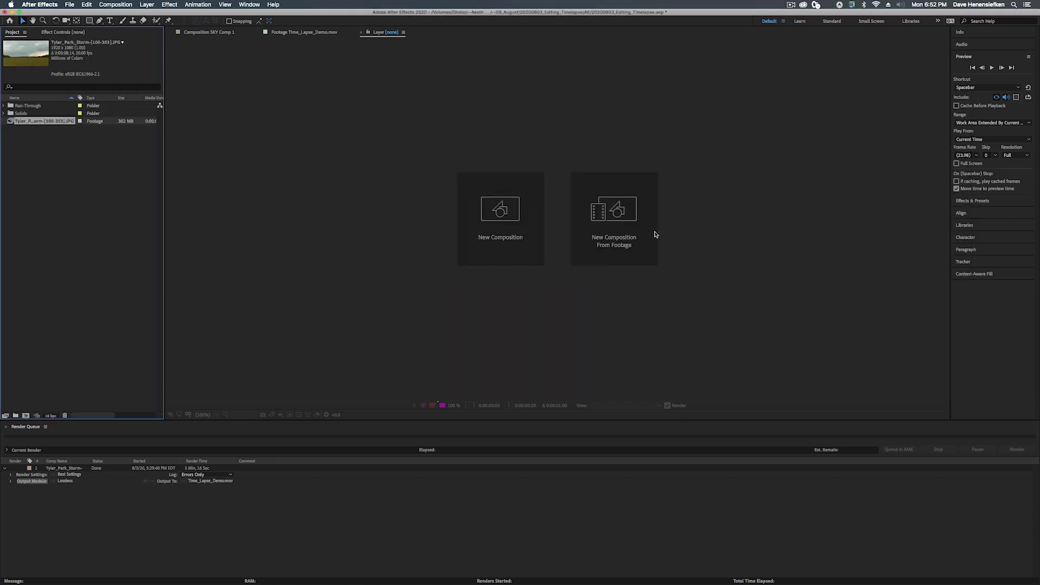
Open the imported storm sequence in the footage viewer and play it from the beginning
{"action": "double_click", "coordinate": [13, 122]}
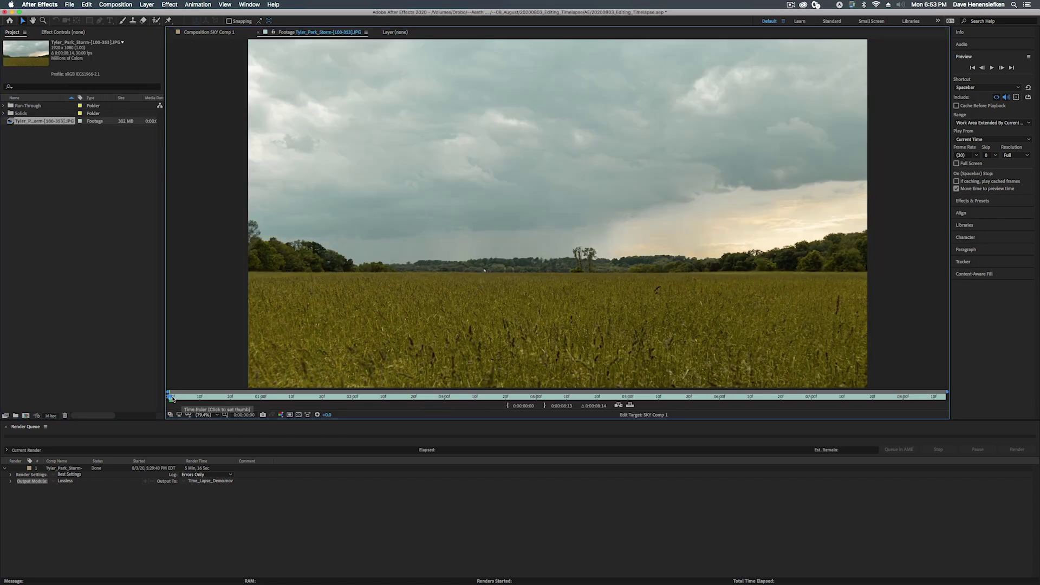
{"action": "mouse_move", "coordinate": [172, 400]}
{"action": "left_mouse_down"}
{"action": "mouse_move", "coordinate": [222, 399]}
{"action": "mouse_move", "coordinate": [165, 398]}
{"action": "left_mouse_up"}
{"action": "key", "text": "space"}
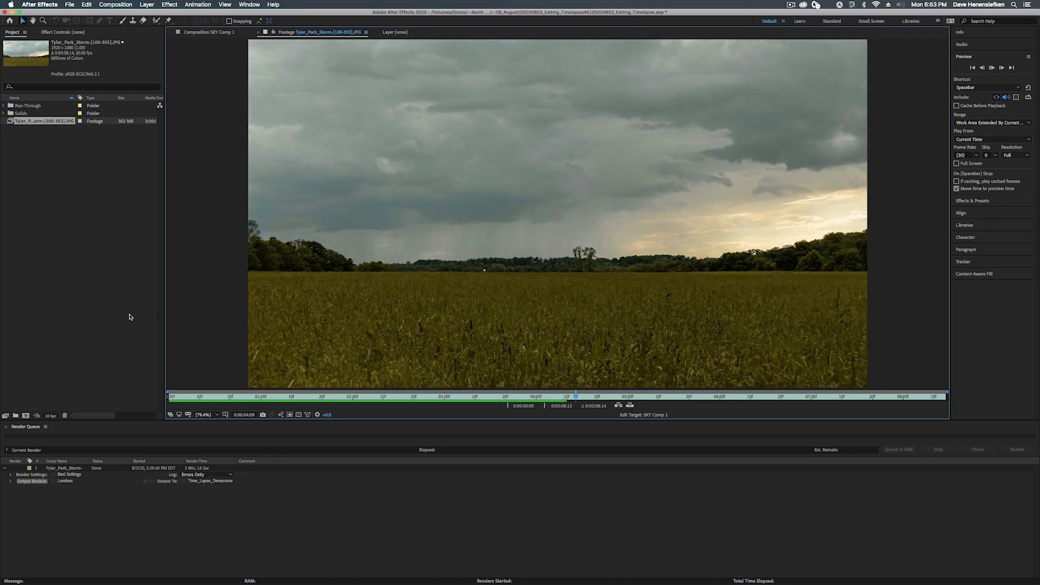
Interpret the storm sequence footage with an assumed frame rate of 23.976 frames per second
{"action": "left_click", "coordinate": [22, 122]}
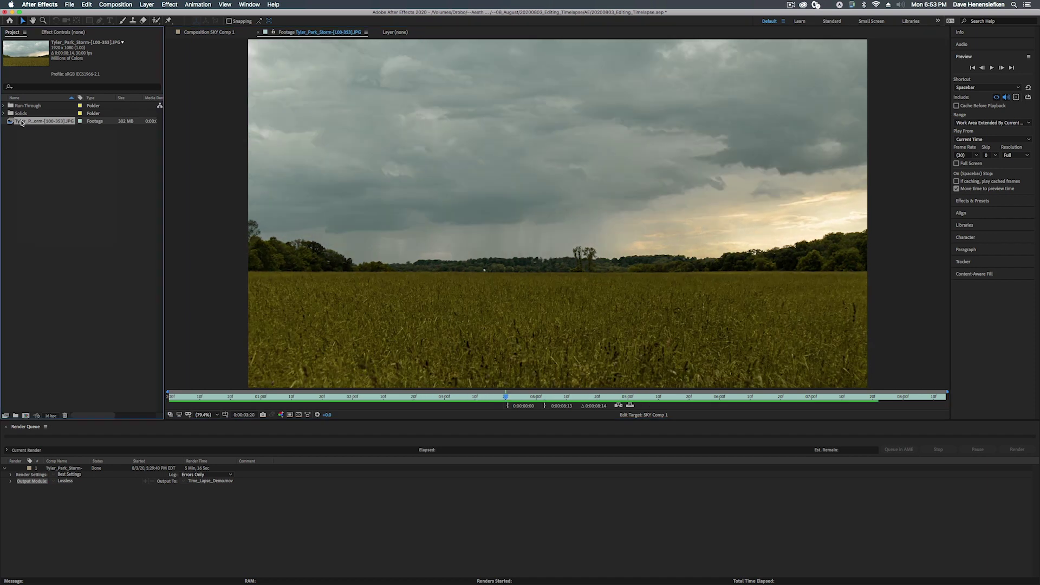
{"action": "right_click", "coordinate": [21, 122]}
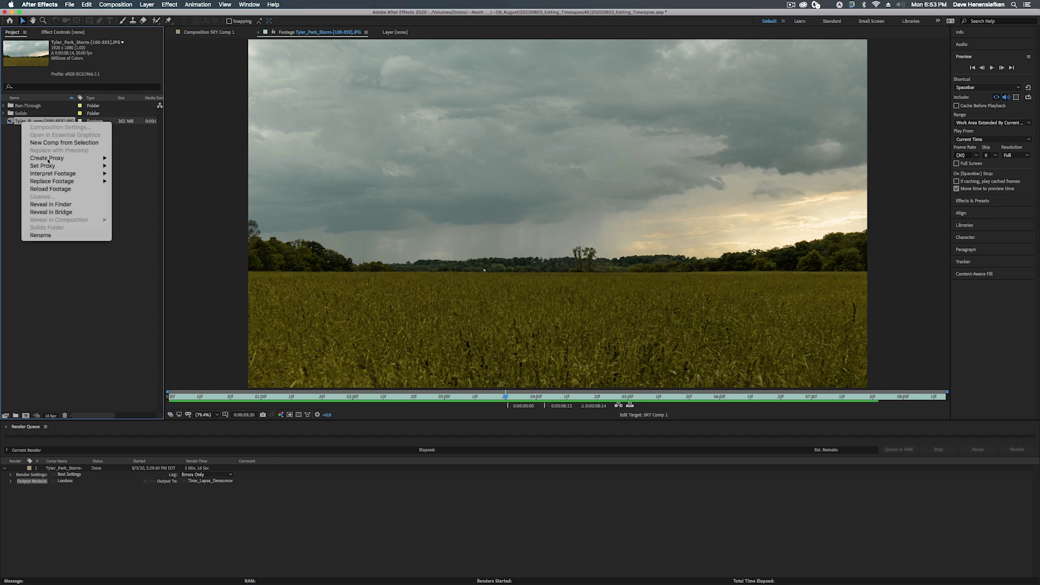
{"action": "mouse_move", "coordinate": [53, 176]}
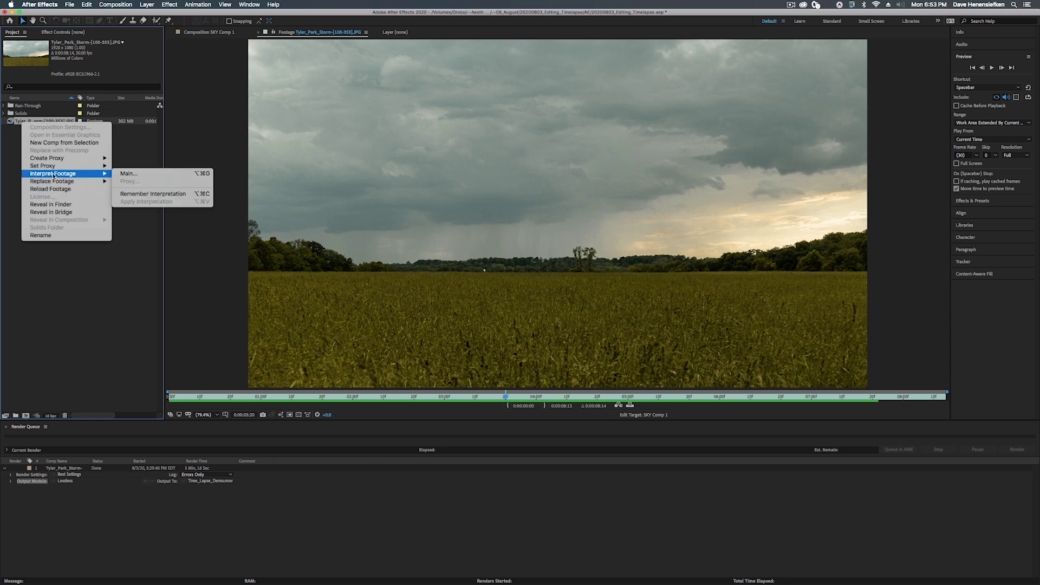
{"action": "left_click", "coordinate": [135, 174]}
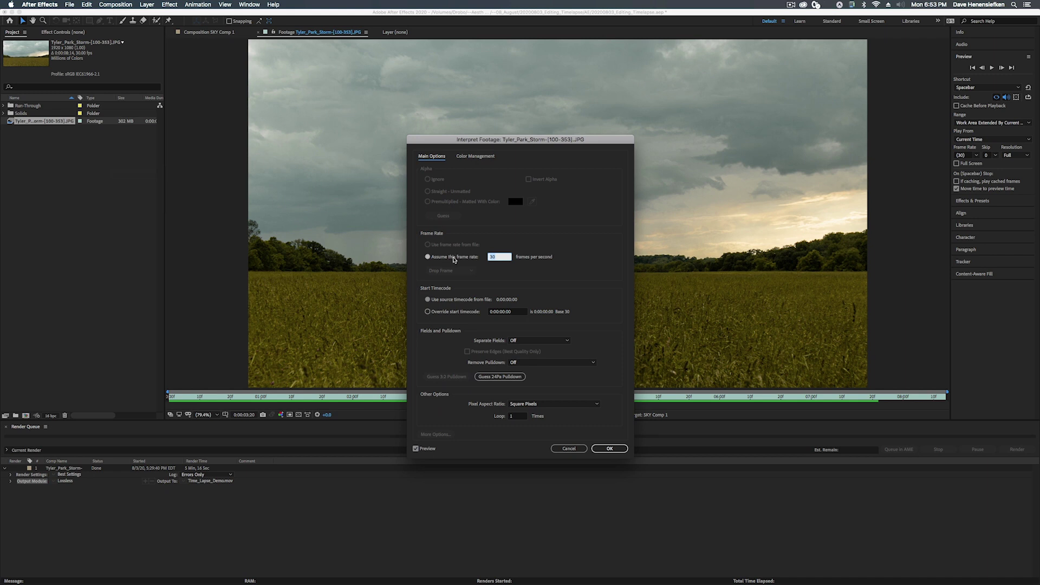
{"action": "double_click", "coordinate": [496, 258]}
{"action": "type", "text": "23.976"}
{"action": "left_click", "coordinate": [602, 449]}
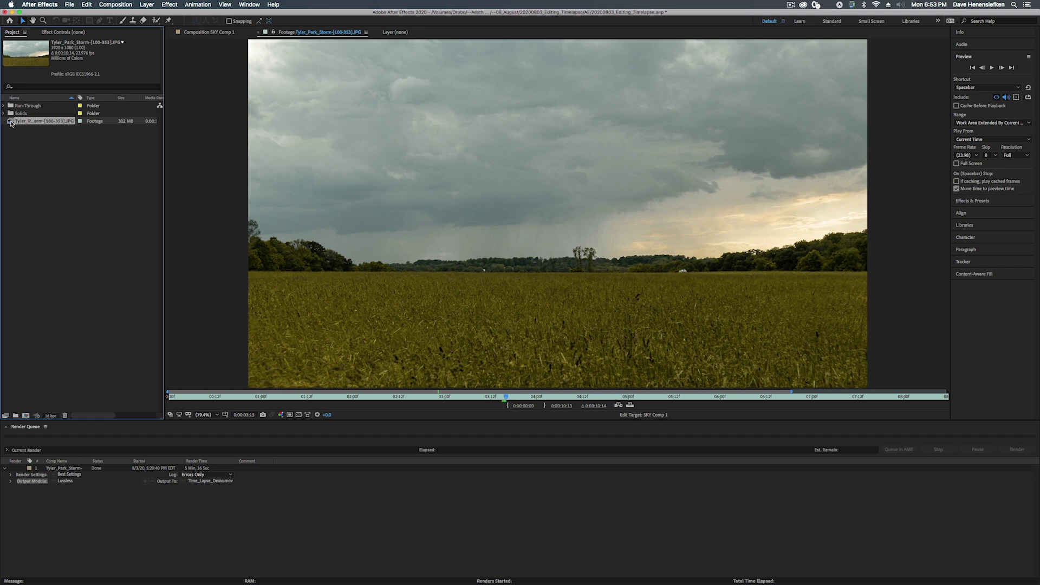
Create a new composition from the Tyler_Park_Storm image sequence and fit it in the viewer
{"action": "left_click_drag", "start_coordinate": [10, 123], "coordinate": [26, 417]}
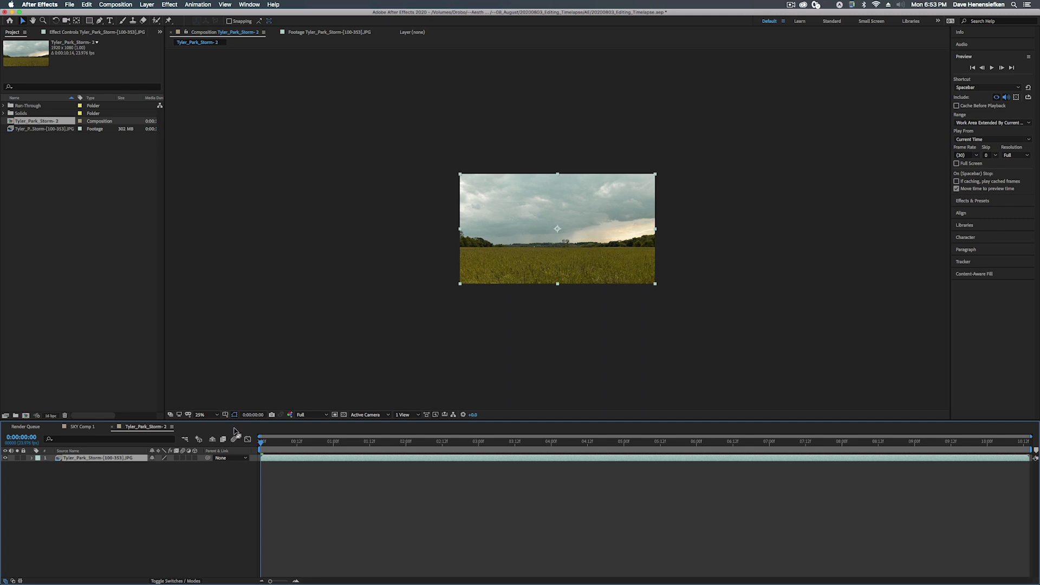
{"action": "left_click", "coordinate": [204, 415]}
{"action": "left_click", "coordinate": [215, 436]}
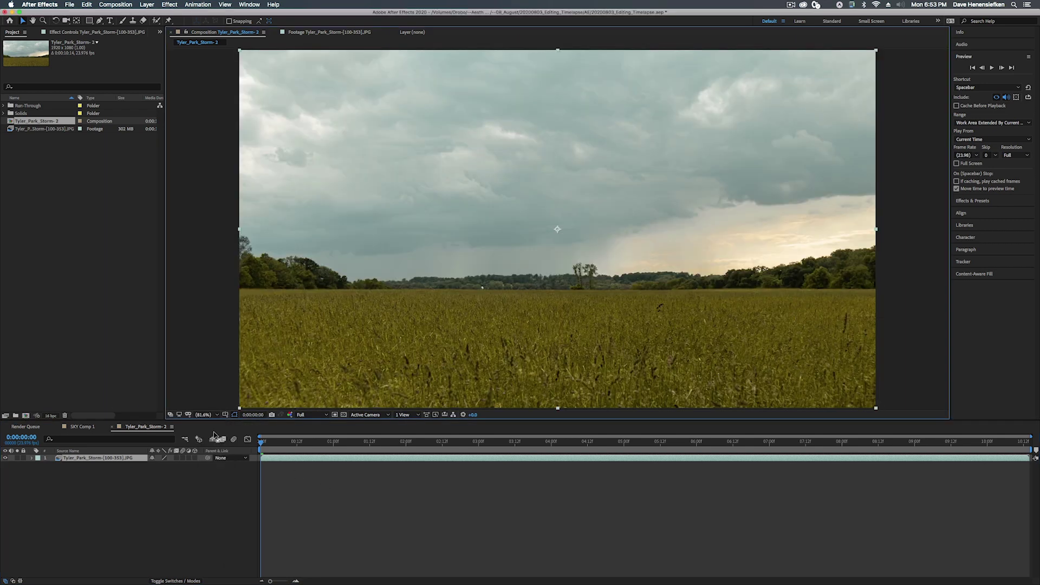
Preview the composition, inspect the sky and treeline at 400% during playback, and fit the whole frame in the viewer
{"action": "key", "text": "space"}
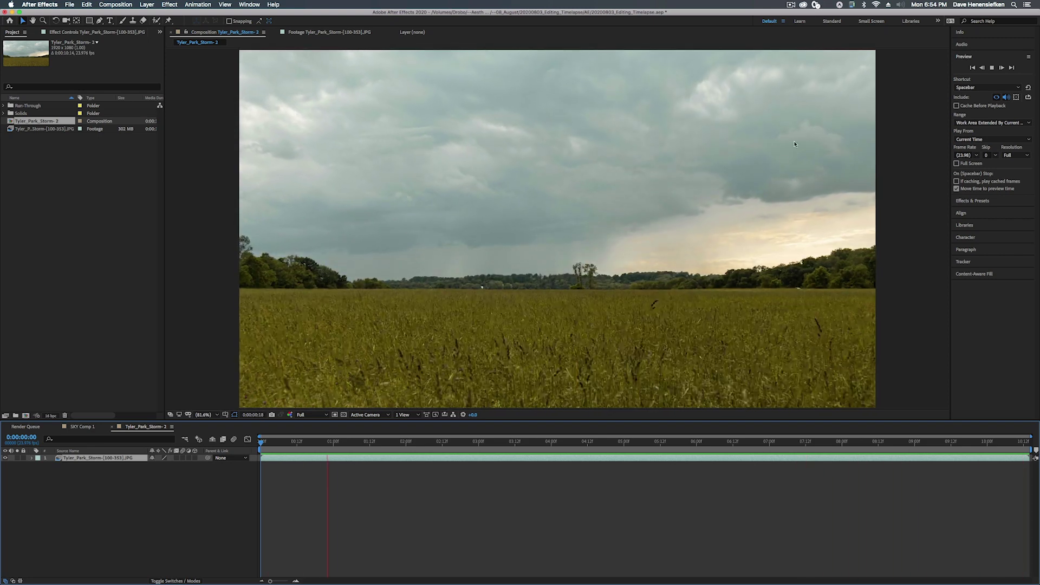
{"action": "scroll", "coordinate": [742, 221], "scroll_direction": "up", "scroll_amount": 5}
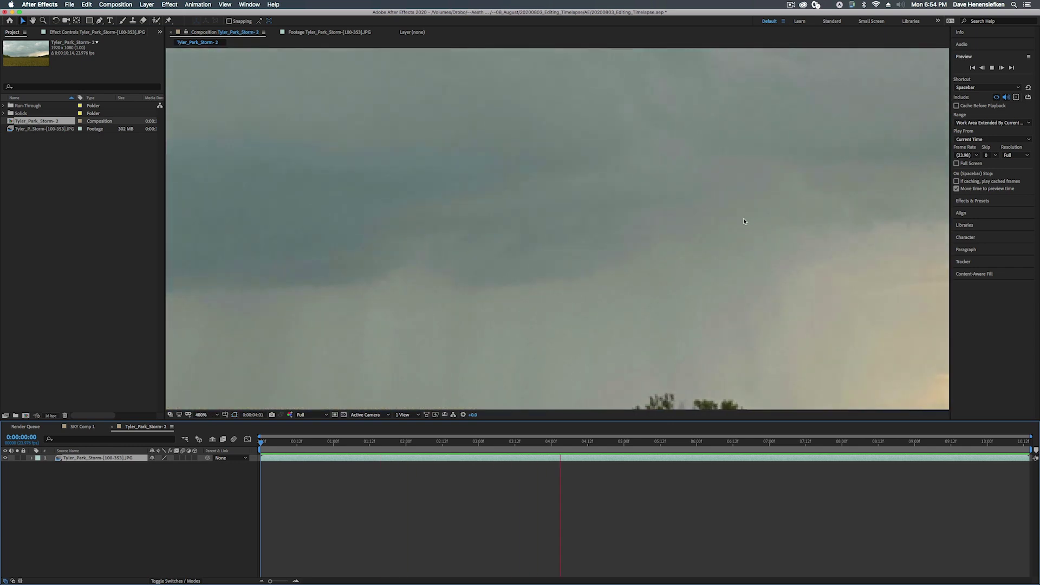
{"action": "key", "text": "h"}
{"action": "left_click_drag", "start_coordinate": [807, 265], "coordinate": [483, 176]}
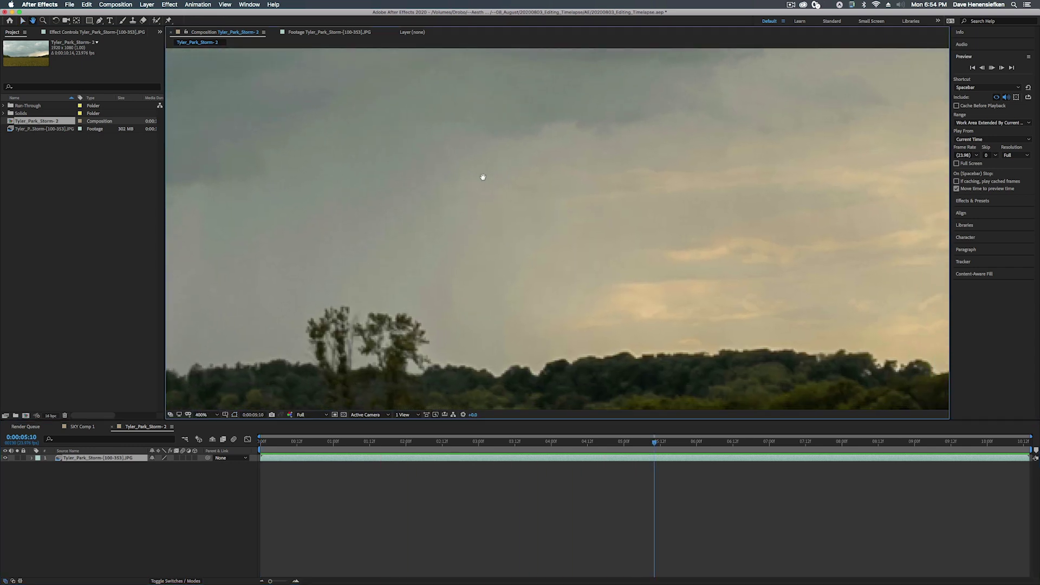
{"action": "key", "text": "v"}
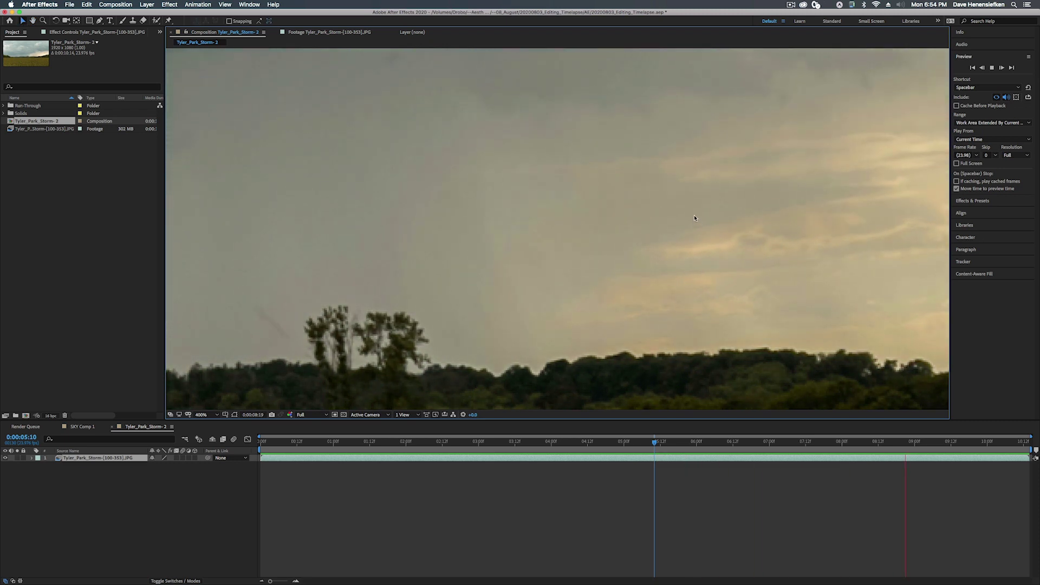
{"action": "left_click", "coordinate": [202, 415]}
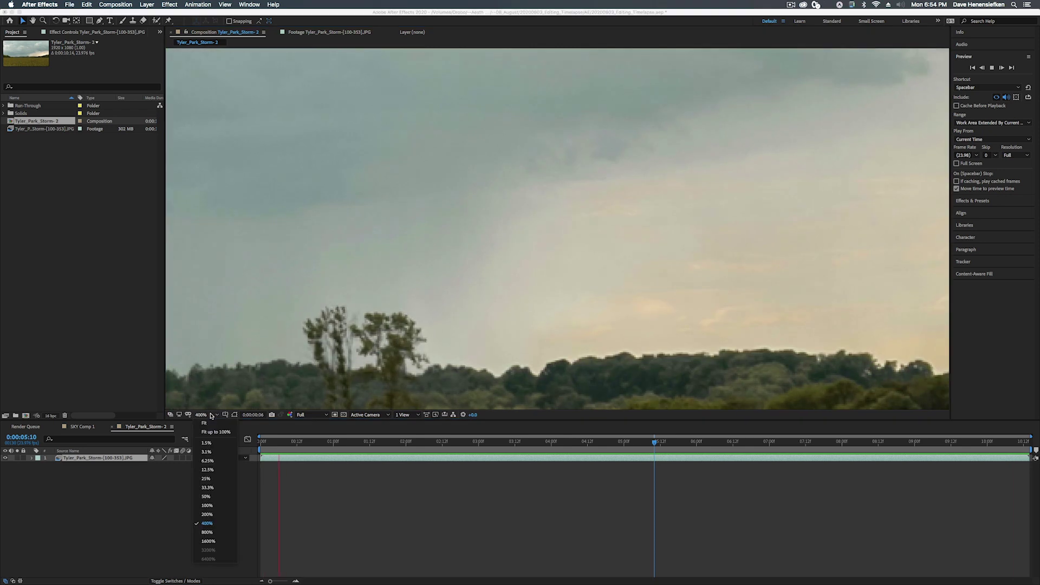
{"action": "left_click", "coordinate": [210, 431]}
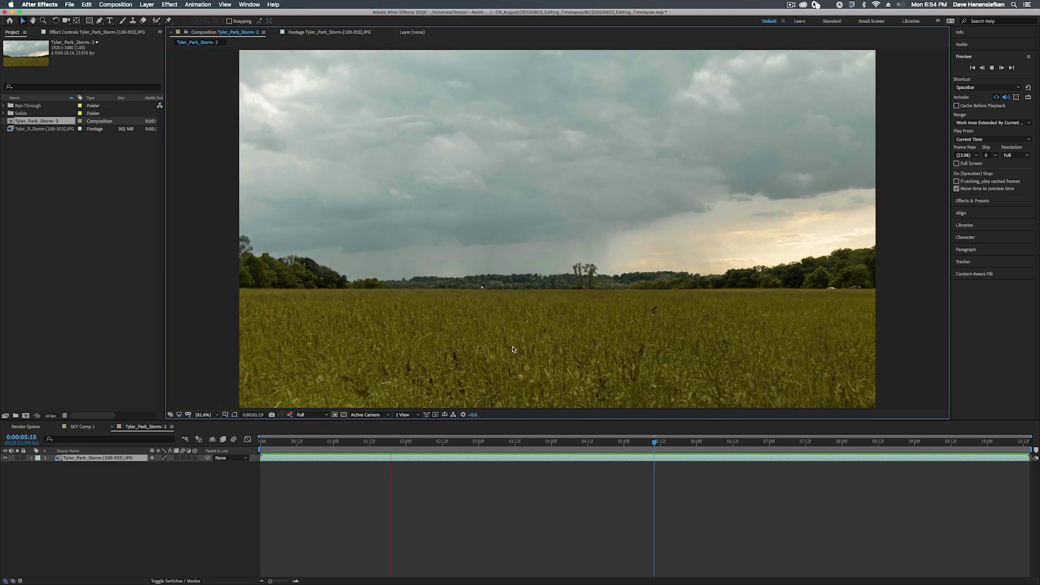
Stop the preview, scrub through the time-lapse to examine its motion, and return to the first frame
{"action": "key", "text": "space"}
{"action": "key", "text": "space"}
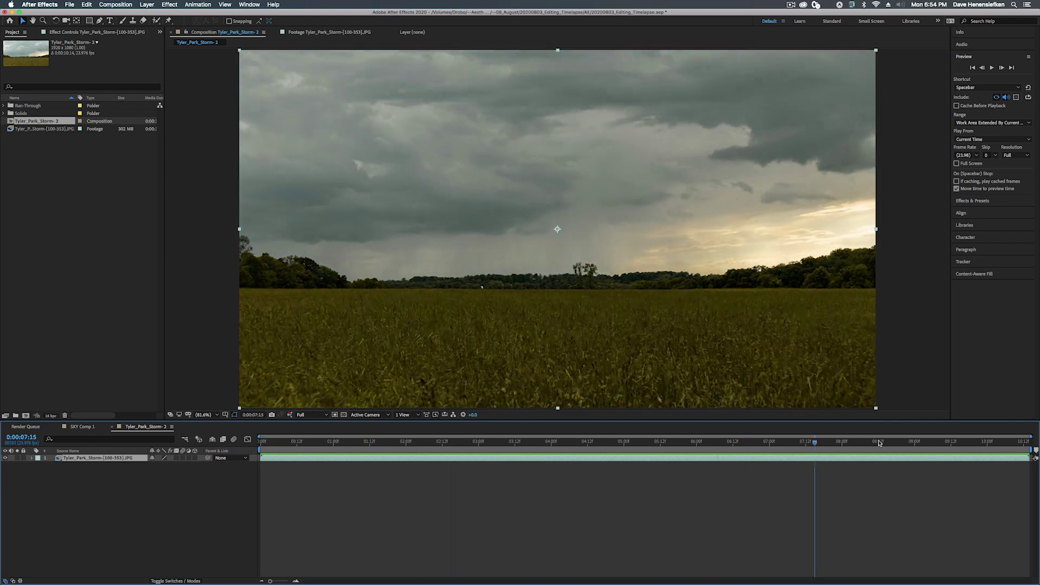
{"action": "left_click", "coordinate": [512, 441]}
{"action": "left_click_drag", "start_coordinate": [513, 441], "coordinate": [318, 436]}
{"action": "mouse_move", "coordinate": [408, 438]}
{"action": "left_mouse_down"}
{"action": "mouse_move", "coordinate": [905, 436]}
{"action": "mouse_move", "coordinate": [412, 436]}
{"action": "left_mouse_up"}
{"action": "key", "text": "Home"}
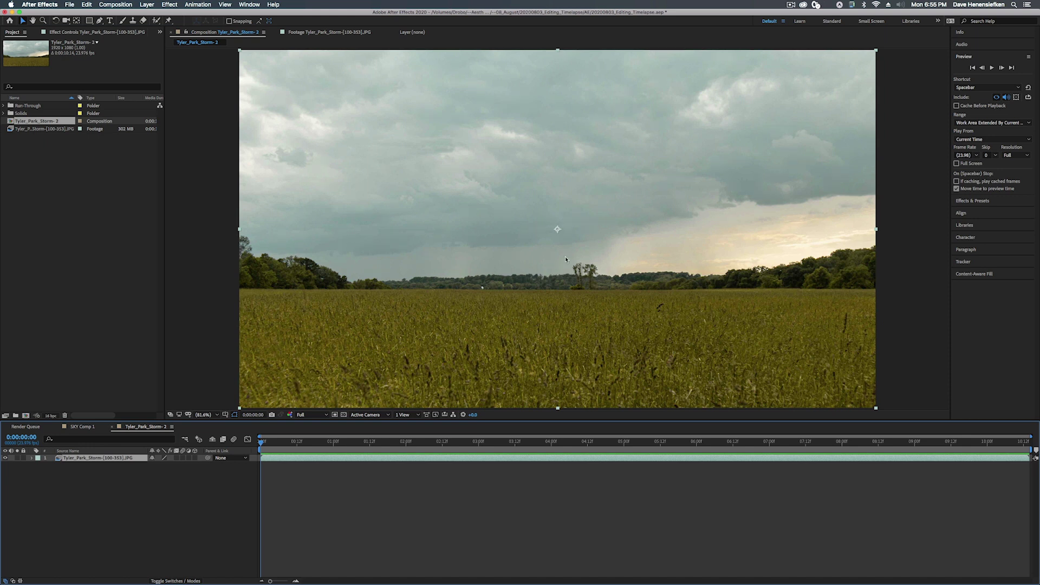
Duplicate the storm sequence layer and shift the upper copy one frame later in the timeline
{"action": "mouse_move", "coordinate": [260, 442]}
{"action": "left_mouse_down"}
{"action": "mouse_move", "coordinate": [591, 441]}
{"action": "mouse_move", "coordinate": [254, 437]}
{"action": "left_mouse_up"}
{"action": "key", "text": "super+d"}
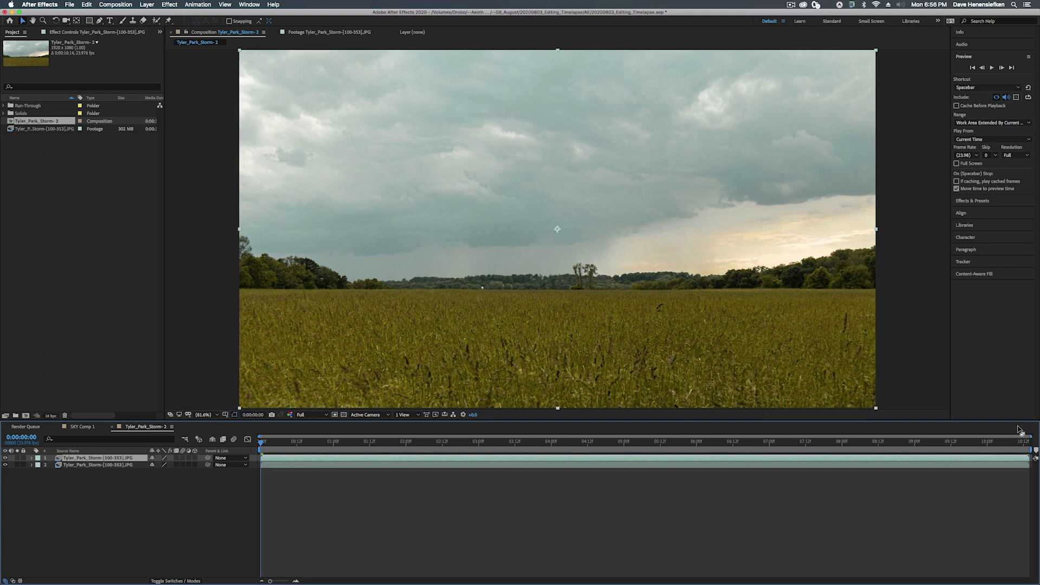
{"action": "left_click_drag", "start_coordinate": [1029, 436], "coordinate": [289, 459]}
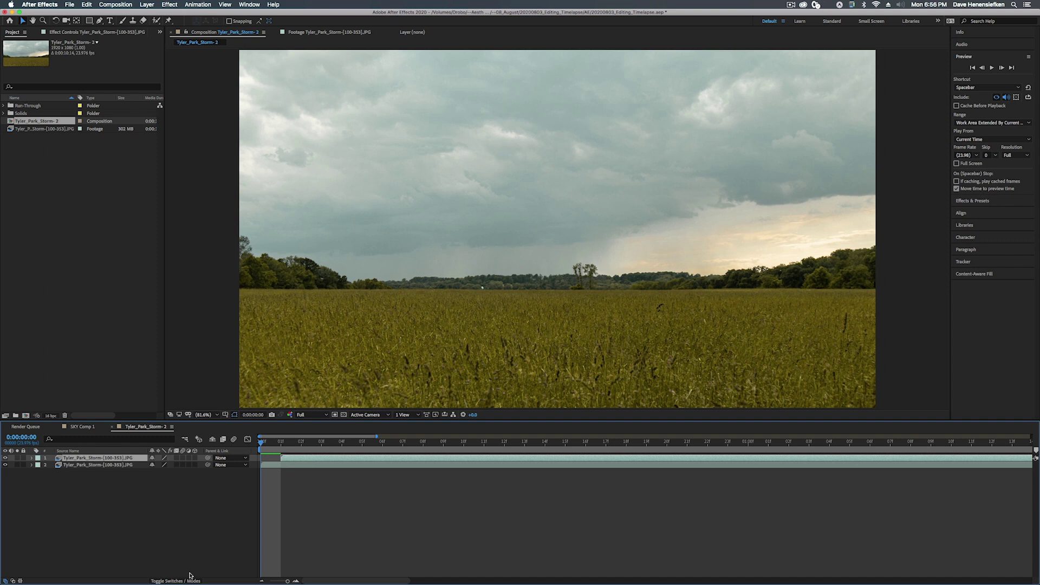
Set the upper storm layer's blending mode to Lighten
{"action": "left_click", "coordinate": [163, 581]}
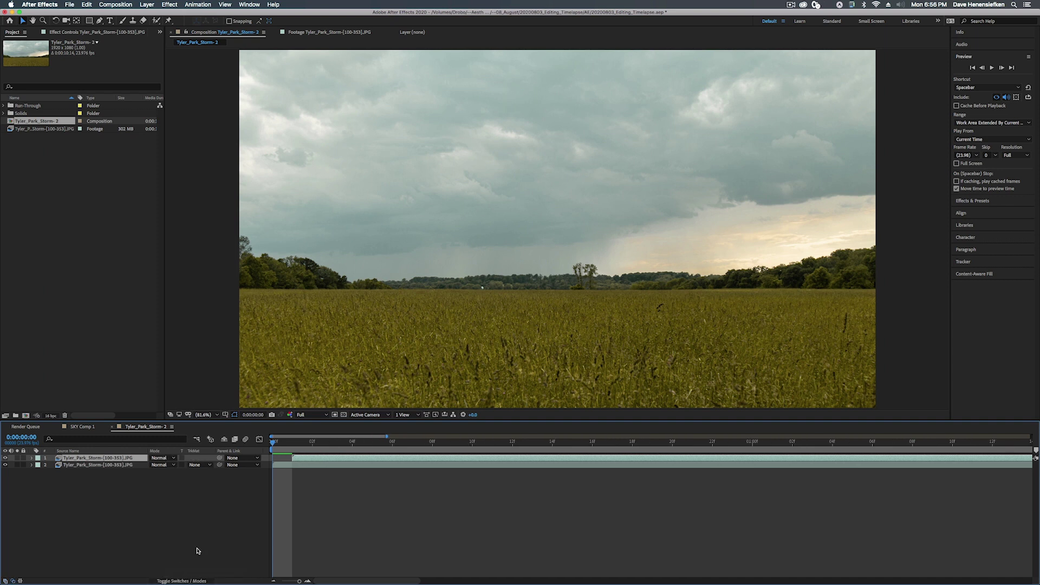
{"action": "left_click", "coordinate": [161, 460]}
{"action": "left_click", "coordinate": [167, 343]}
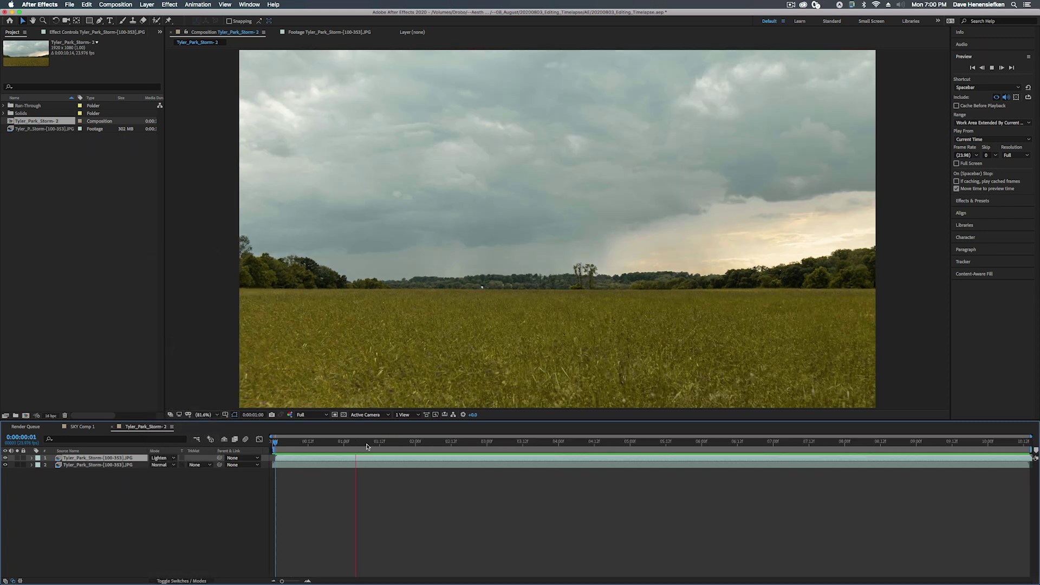
Preview the blended layers from the start and stop at 0:00:03:06
{"action": "left_click", "coordinate": [272, 441]}
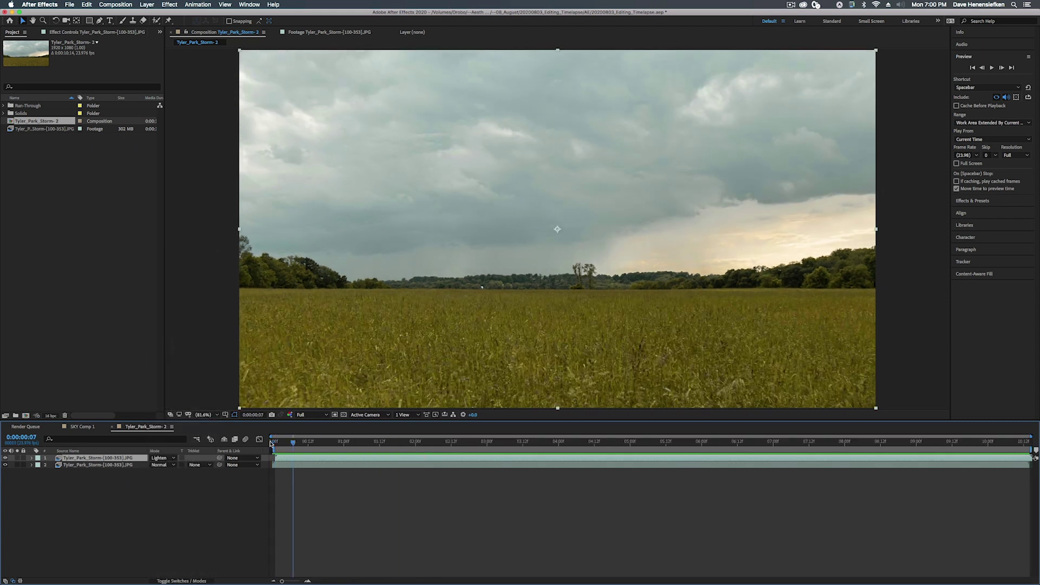
{"action": "key", "text": "space"}
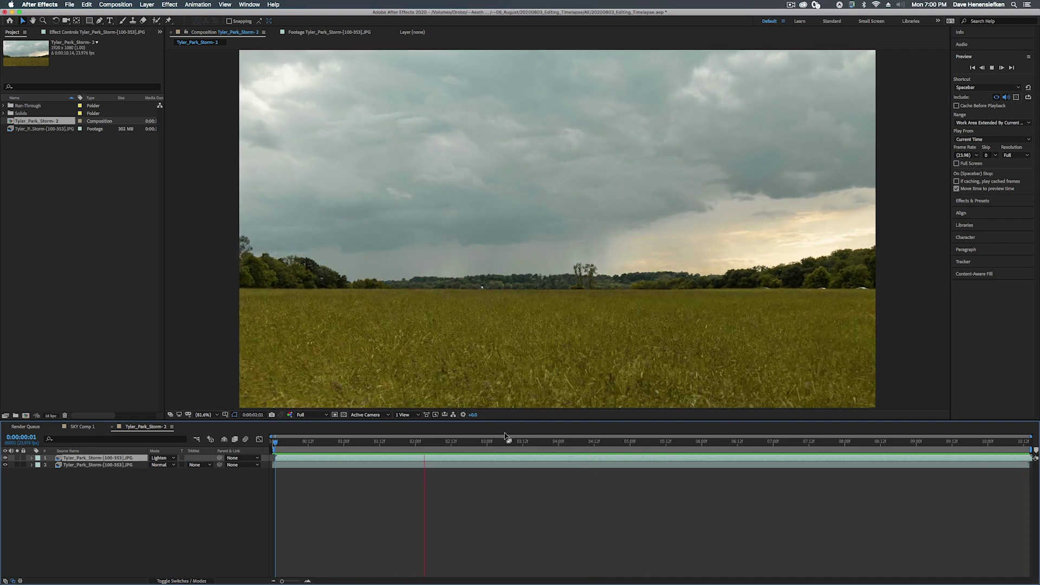
{"action": "key", "text": "space"}
{"action": "mouse_move", "coordinate": [500, 443]}
{"action": "left_mouse_down"}
{"action": "mouse_move", "coordinate": [483, 443]}
{"action": "mouse_move", "coordinate": [547, 443]}
{"action": "mouse_move", "coordinate": [505, 443]}
{"action": "left_mouse_up"}
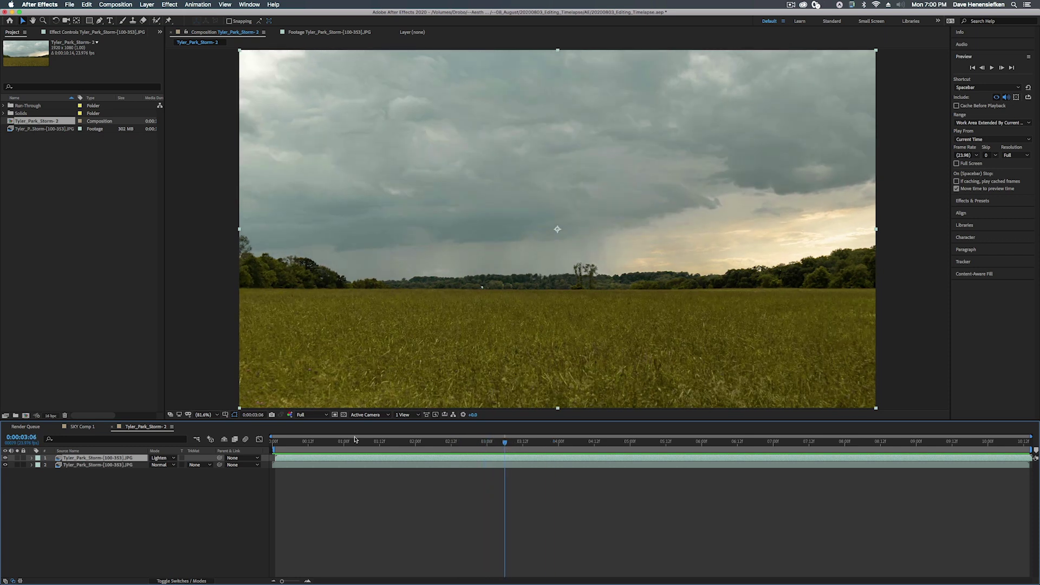
Hide the upper storm layer and scrub to the frame with birds in the sky at 0:00:03:04
{"action": "left_click", "coordinate": [5, 458]}
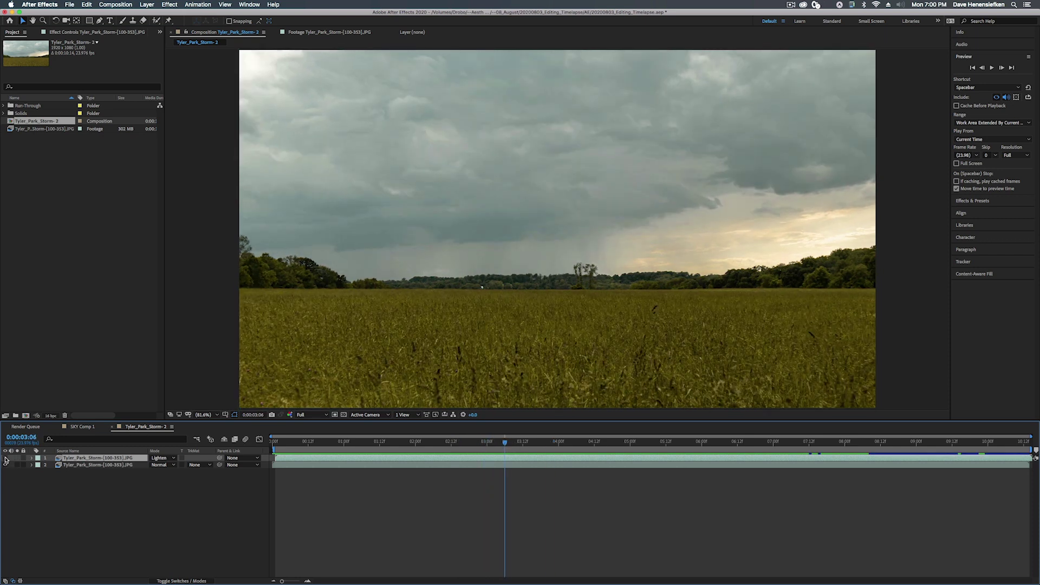
{"action": "left_click_drag", "start_coordinate": [505, 444], "coordinate": [666, 449]}
{"action": "left_click_drag", "start_coordinate": [683, 451], "coordinate": [499, 456]}
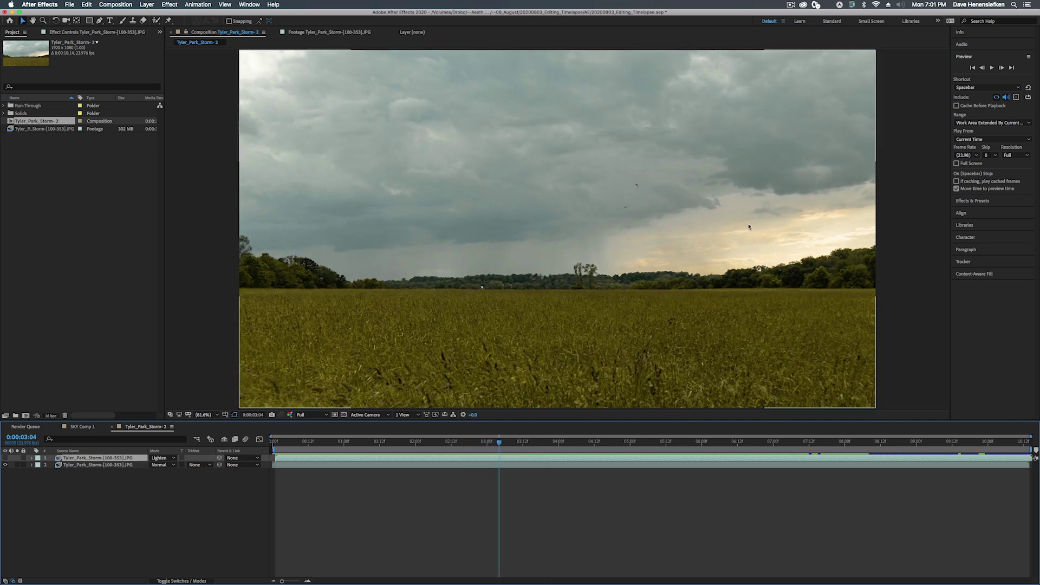
Compare the birds in the sky at 400% with the upper Lighten layer shown and hidden, leaving it visible
{"action": "scroll", "coordinate": [628, 197], "scroll_direction": "up", "scroll_amount": 4}
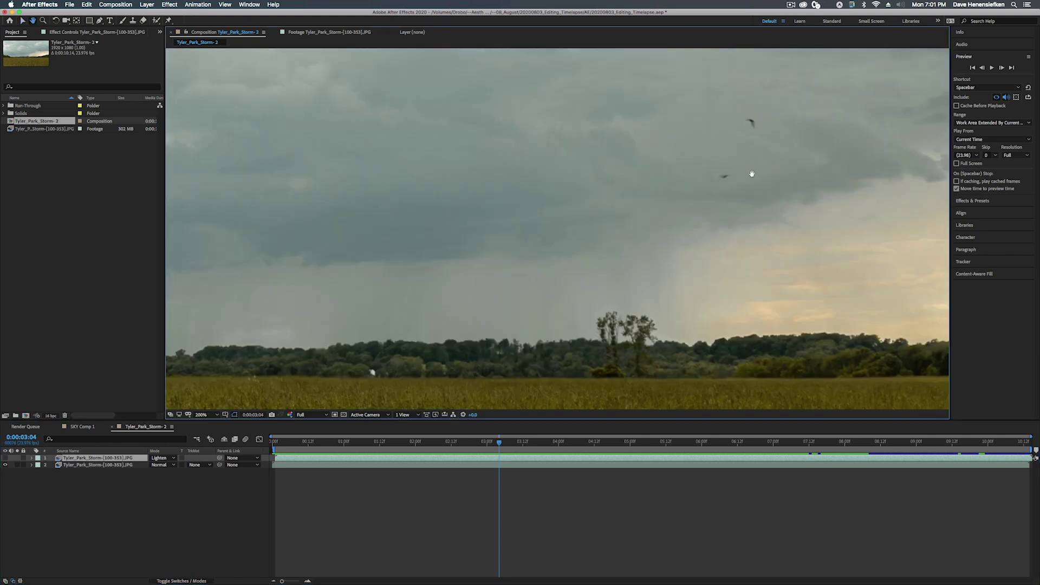
{"action": "left_click_drag", "start_coordinate": [750, 172], "coordinate": [659, 267]}
{"action": "scroll", "coordinate": [656, 264], "scroll_direction": "up", "scroll_amount": 2}
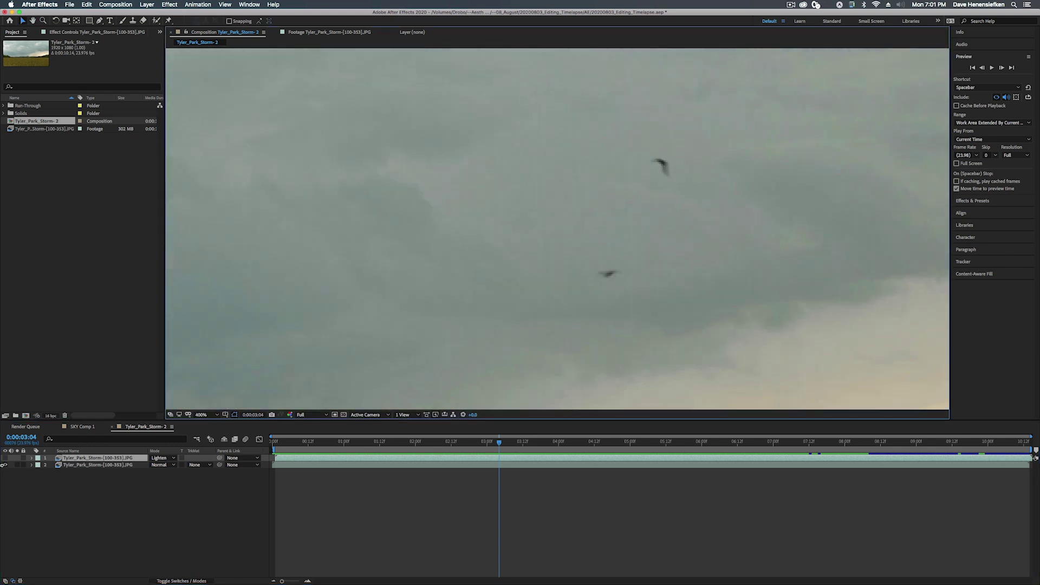
{"action": "left_click", "coordinate": [6, 459]}
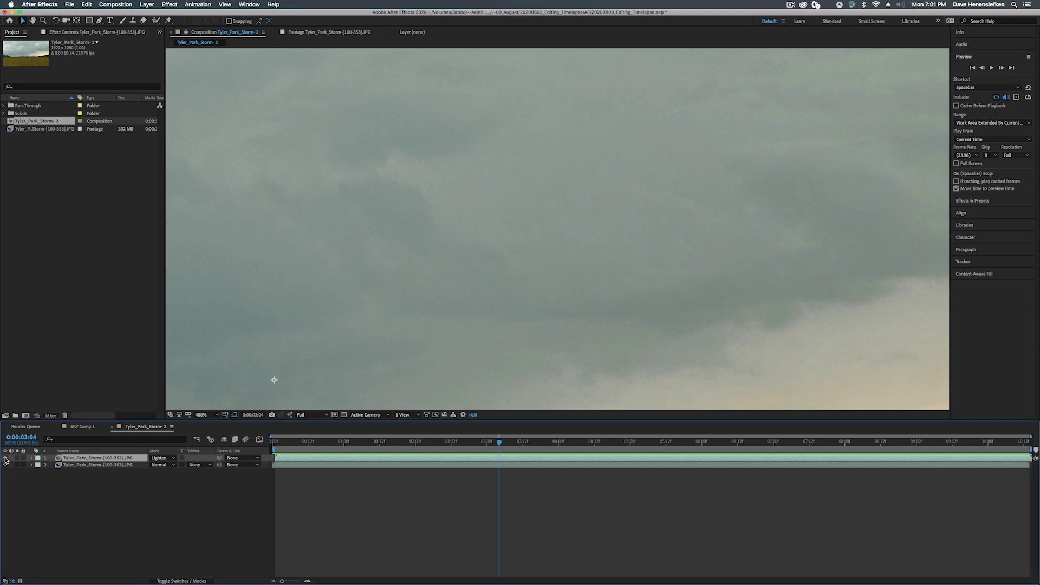
{"action": "left_click", "coordinate": [5, 458]}
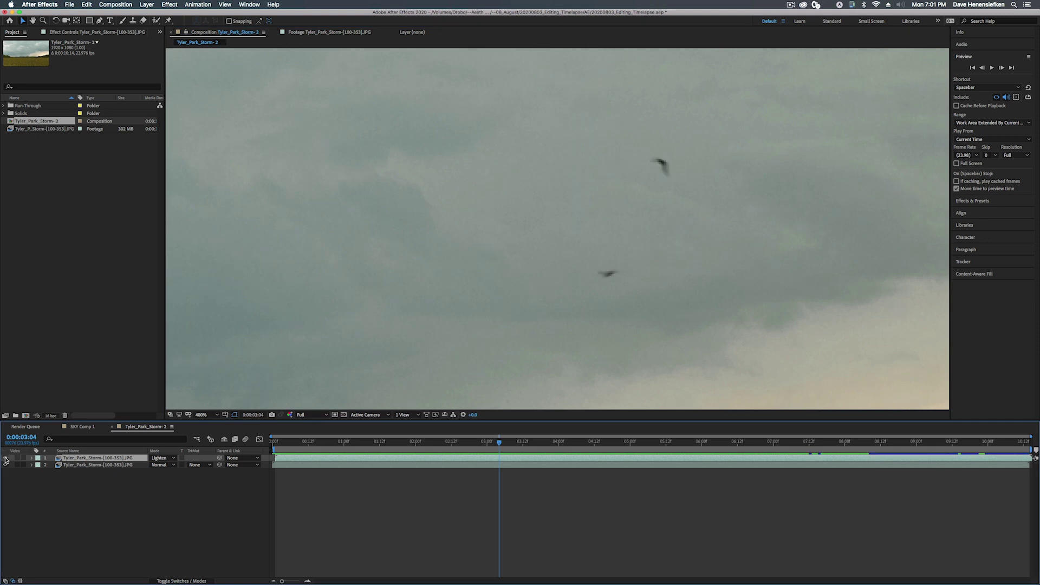
{"action": "left_click", "coordinate": [5, 458]}
{"action": "left_click", "coordinate": [5, 458]}
{"action": "left_click", "coordinate": [6, 459]}
Add a composition-sized deep red solid (800000) between the two storm layers
{"action": "left_click", "coordinate": [83, 465]}
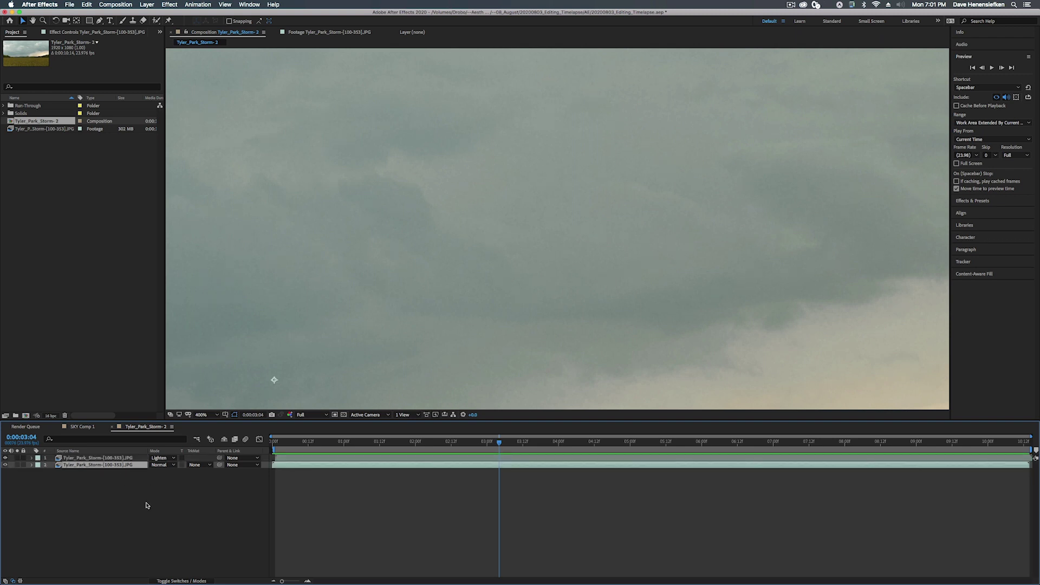
{"action": "right_click", "coordinate": [108, 509]}
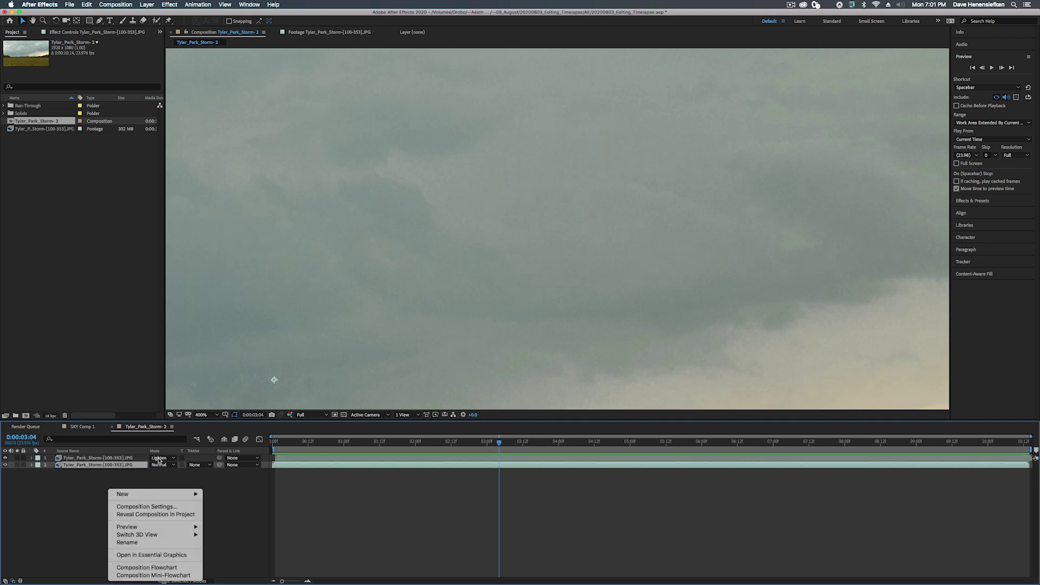
{"action": "mouse_move", "coordinate": [120, 496]}
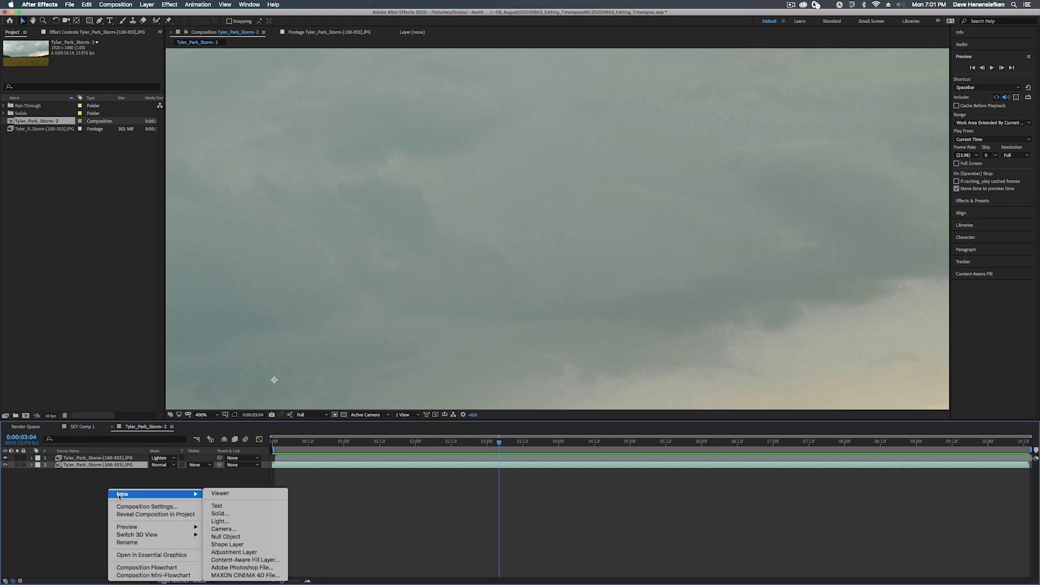
{"action": "left_click", "coordinate": [220, 514]}
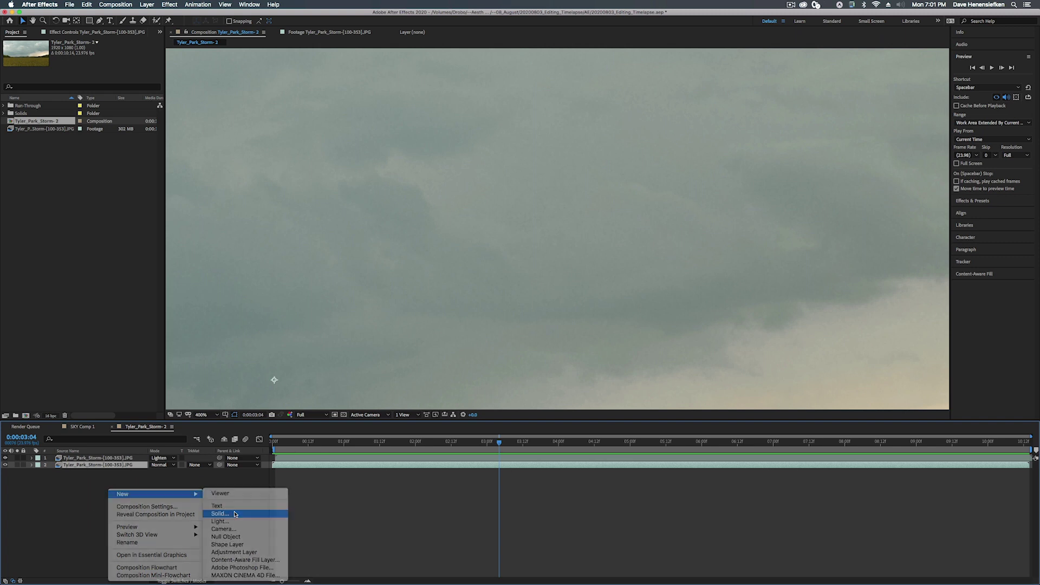
{"action": "left_click", "coordinate": [517, 349]}
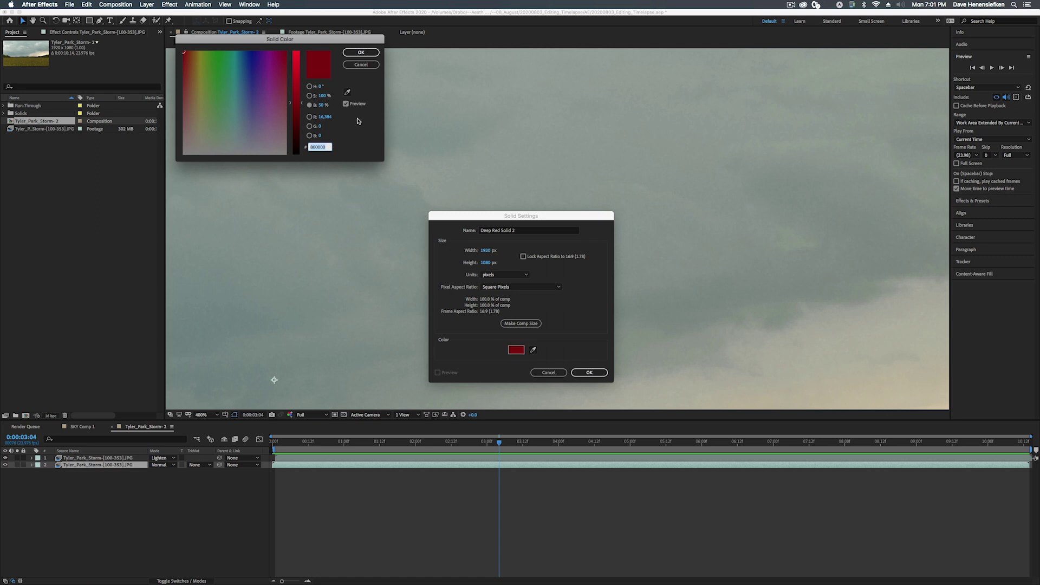
{"action": "left_click_drag", "start_coordinate": [324, 97], "coordinate": [220, 106]}
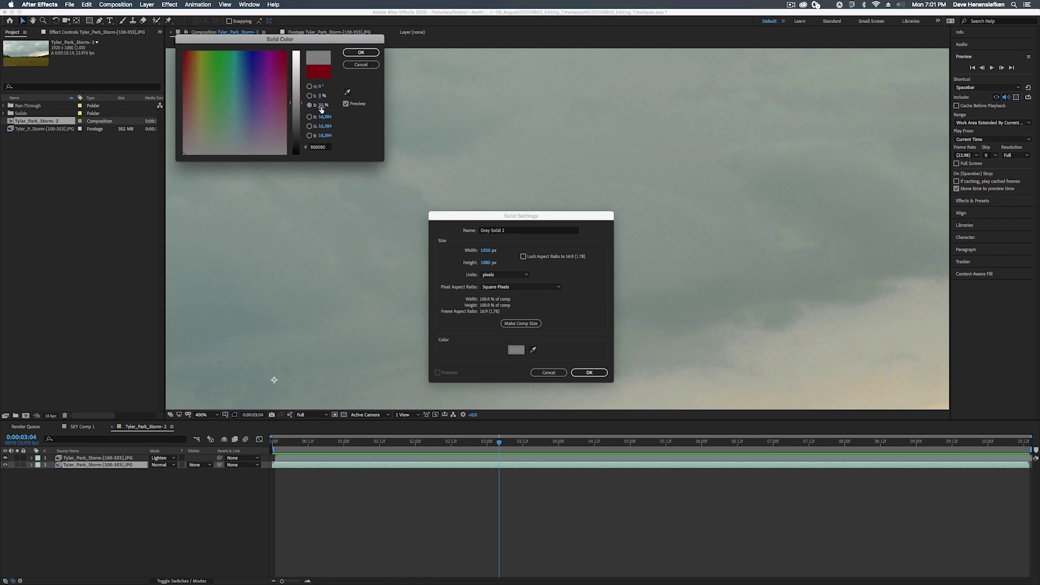
{"action": "left_click_drag", "start_coordinate": [316, 95], "coordinate": [475, 99]}
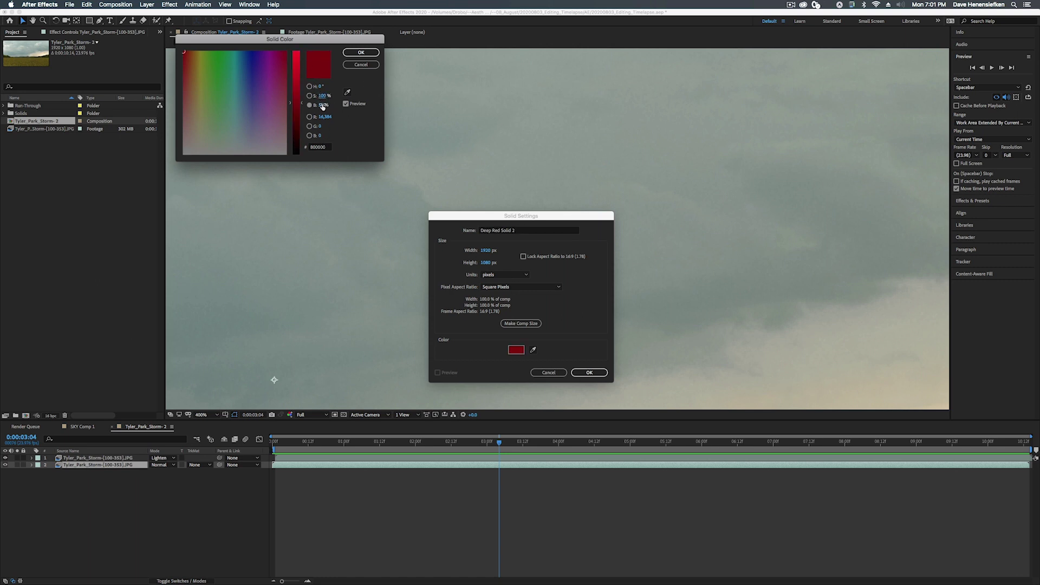
{"action": "left_click", "coordinate": [360, 52]}
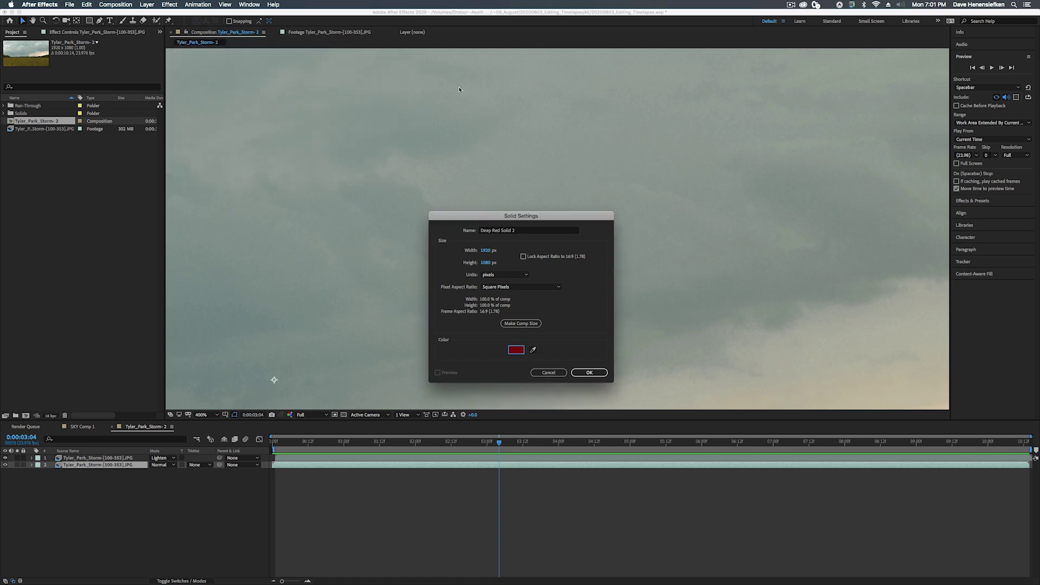
{"action": "left_click", "coordinate": [589, 373]}
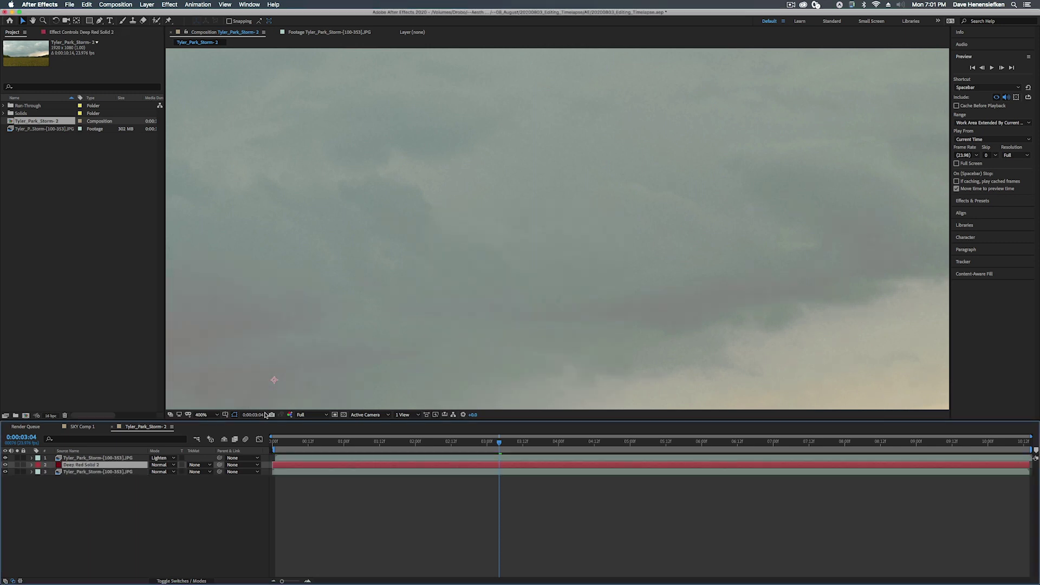
Examine how the red solid blends through the Lighten layer across the sky, treeline and field
{"action": "left_click_drag", "start_coordinate": [785, 339], "coordinate": [538, 176]}
{"action": "left_click_drag", "start_coordinate": [691, 255], "coordinate": [500, 225]}
{"action": "left_click_drag", "start_coordinate": [423, 265], "coordinate": [440, 209]}
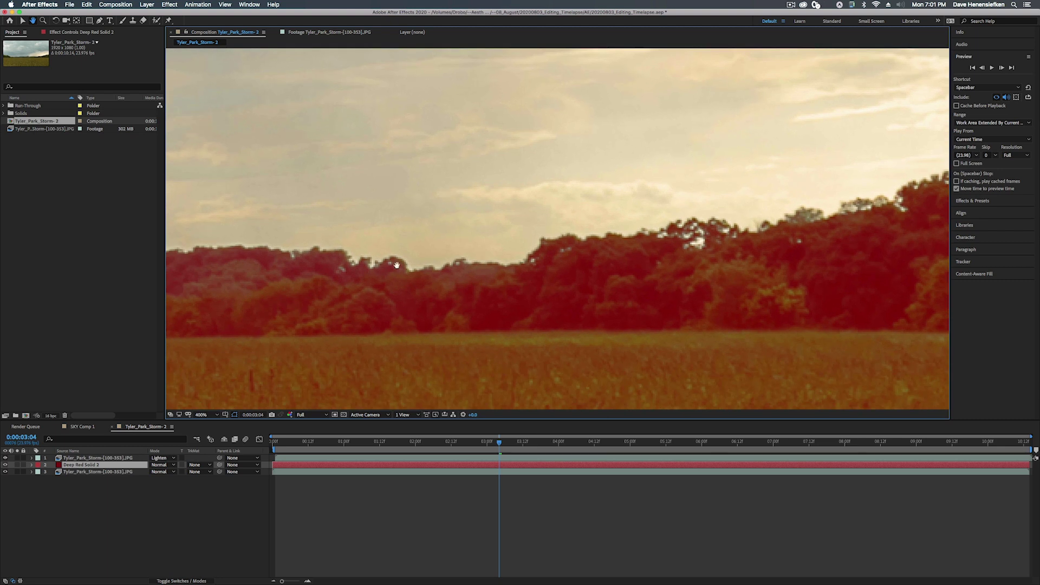
{"action": "left_click_drag", "start_coordinate": [366, 274], "coordinate": [546, 278]}
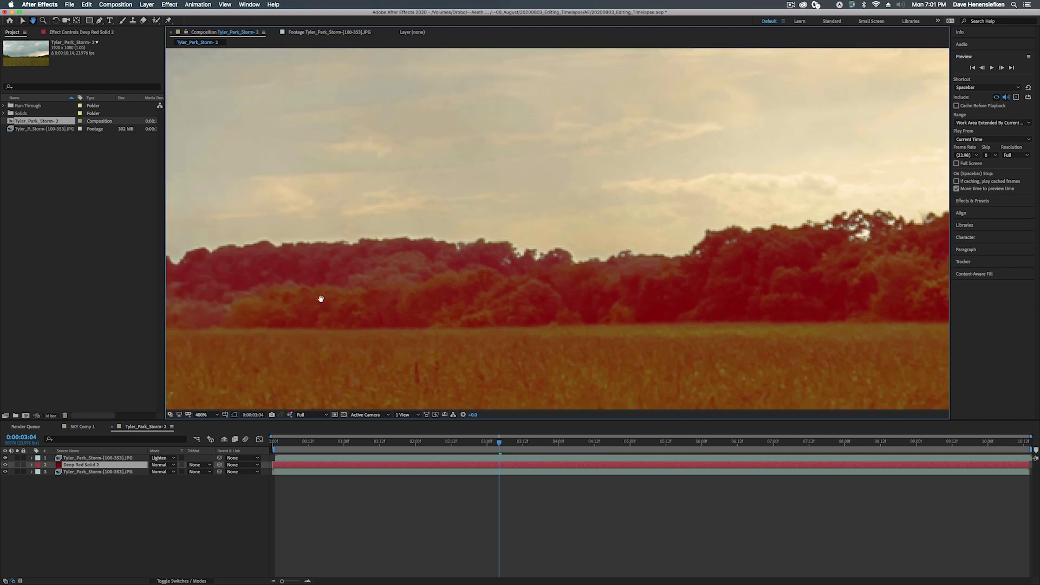
{"action": "left_click_drag", "start_coordinate": [320, 299], "coordinate": [415, 273]}
{"action": "key", "text": "v"}
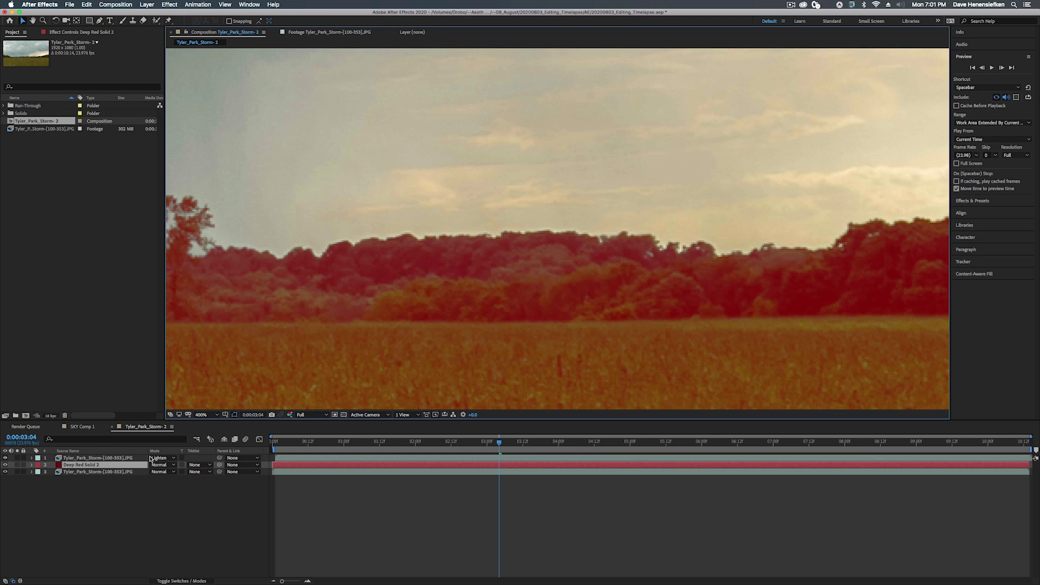
Try the Screen and Add blend modes on the upper storm layer over the red solid, then return it to Lighten
{"action": "left_click", "coordinate": [72, 458]}
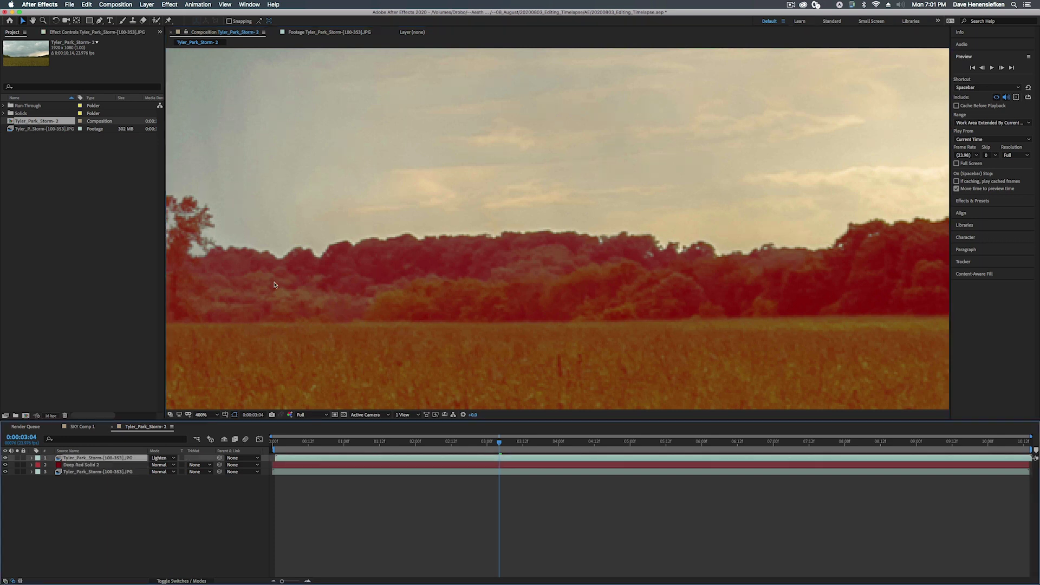
{"action": "left_click", "coordinate": [162, 457]}
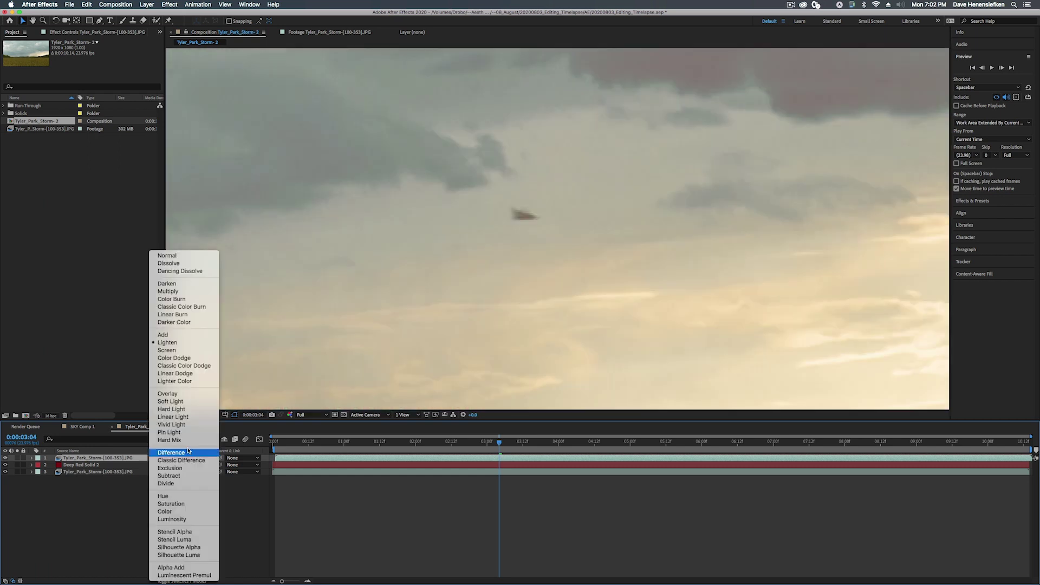
{"action": "left_click", "coordinate": [165, 350]}
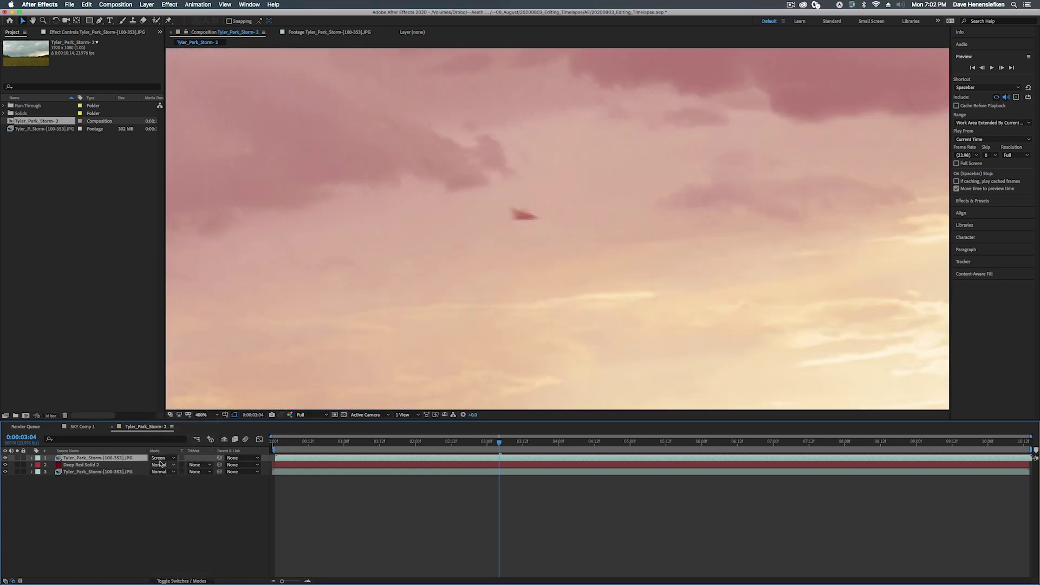
{"action": "left_click", "coordinate": [166, 458]}
{"action": "left_click", "coordinate": [165, 335]}
{"action": "left_click", "coordinate": [162, 458]}
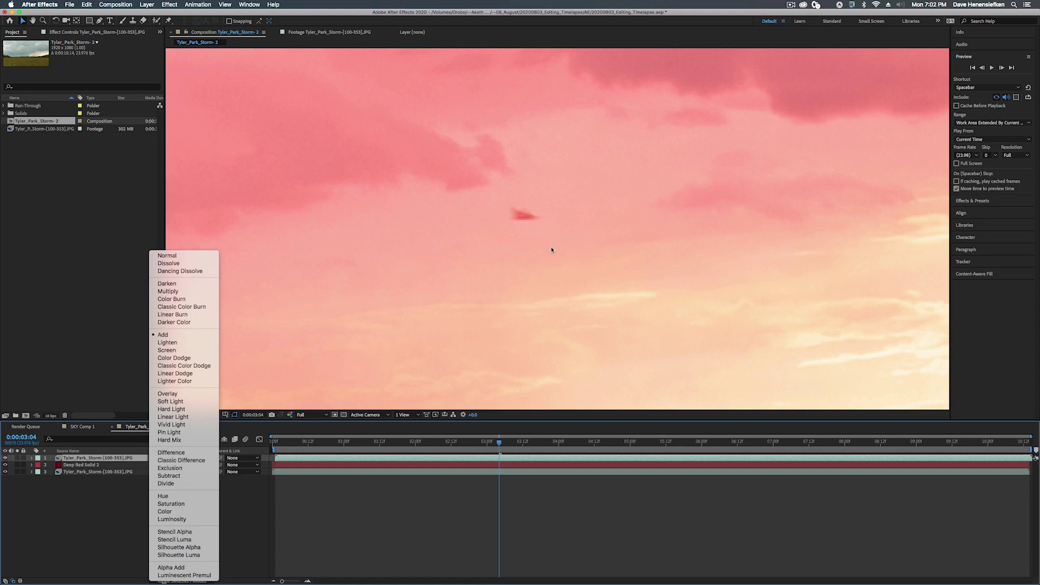
{"action": "left_click", "coordinate": [167, 342]}
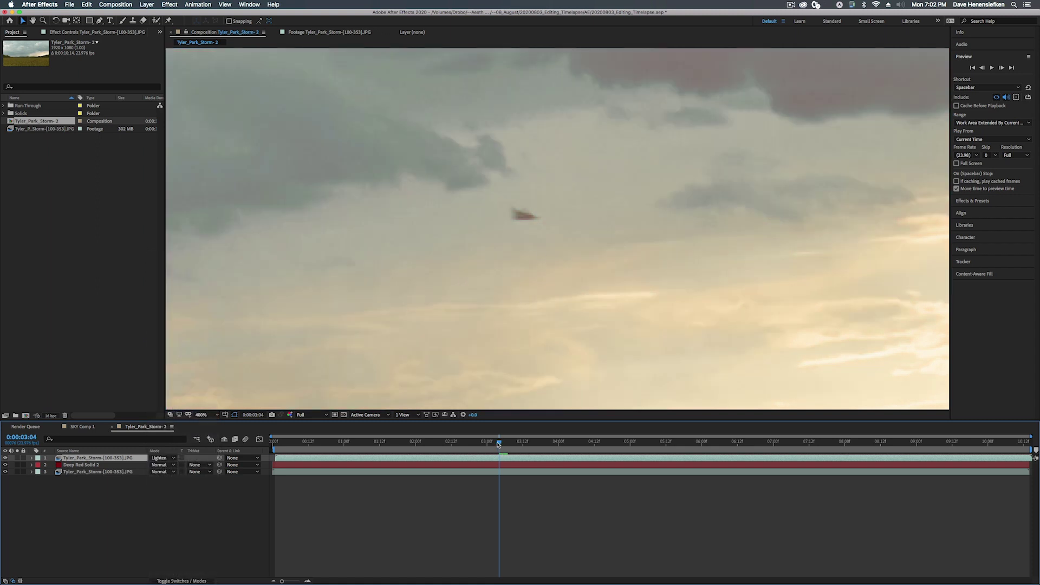
Change the deep red solid's color to mid gray (808080)
{"action": "left_click_drag", "start_coordinate": [495, 244], "coordinate": [552, 243]}
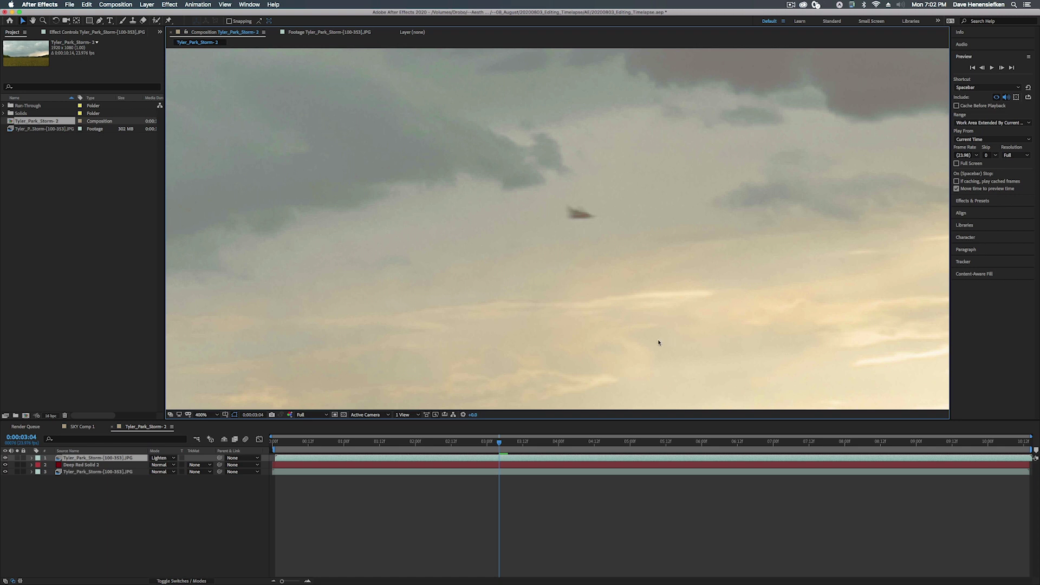
{"action": "left_click", "coordinate": [658, 464]}
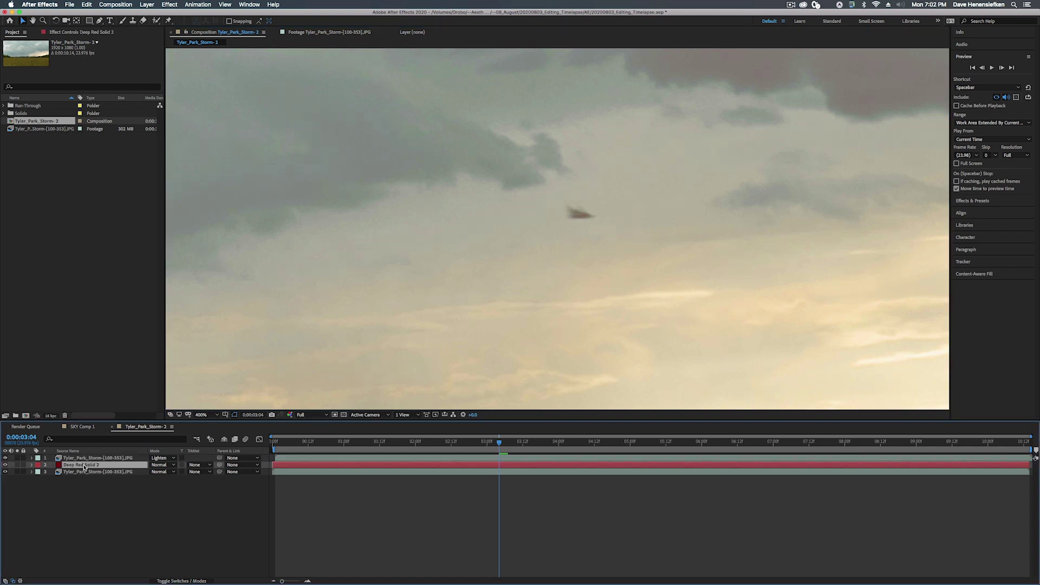
{"action": "key", "text": "super+shift+y"}
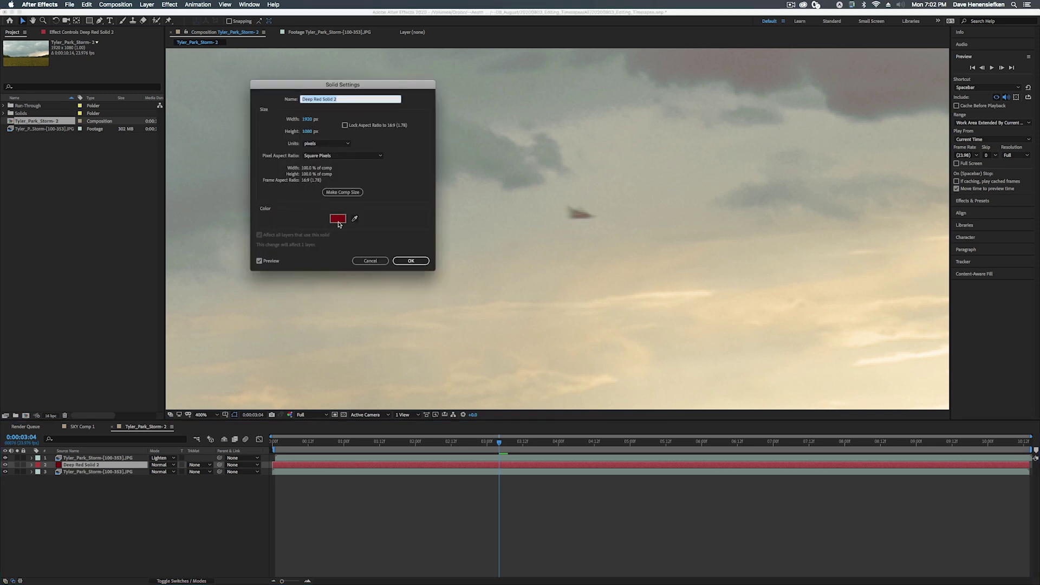
{"action": "left_click", "coordinate": [338, 218]}
{"action": "type", "text": "808080"}
{"action": "key", "text": "Tab"}
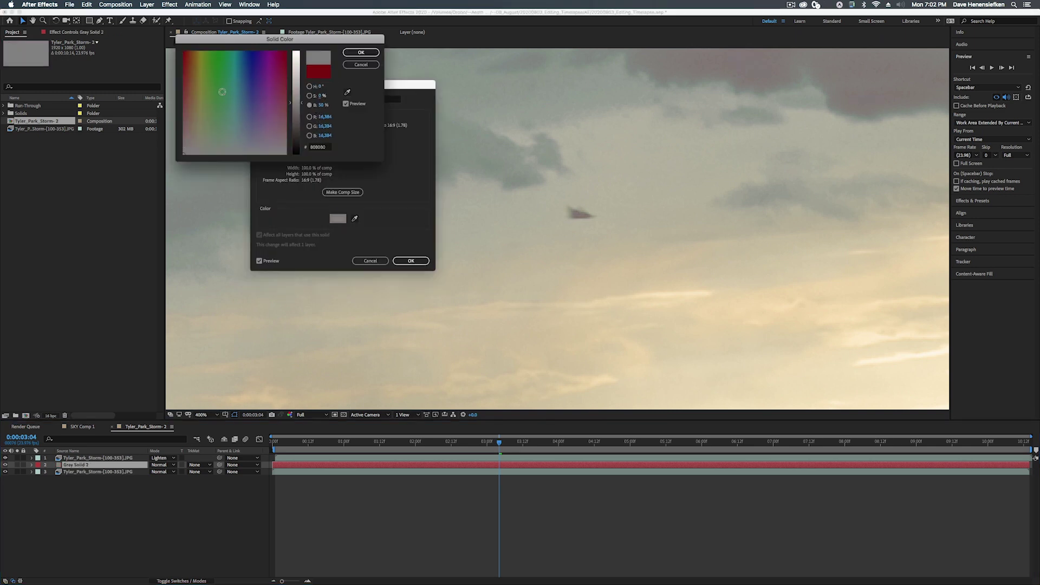
Raise the gray solid's brightness to 69% and apply the solid settings
{"action": "left_click_drag", "start_coordinate": [292, 41], "coordinate": [211, 46]}
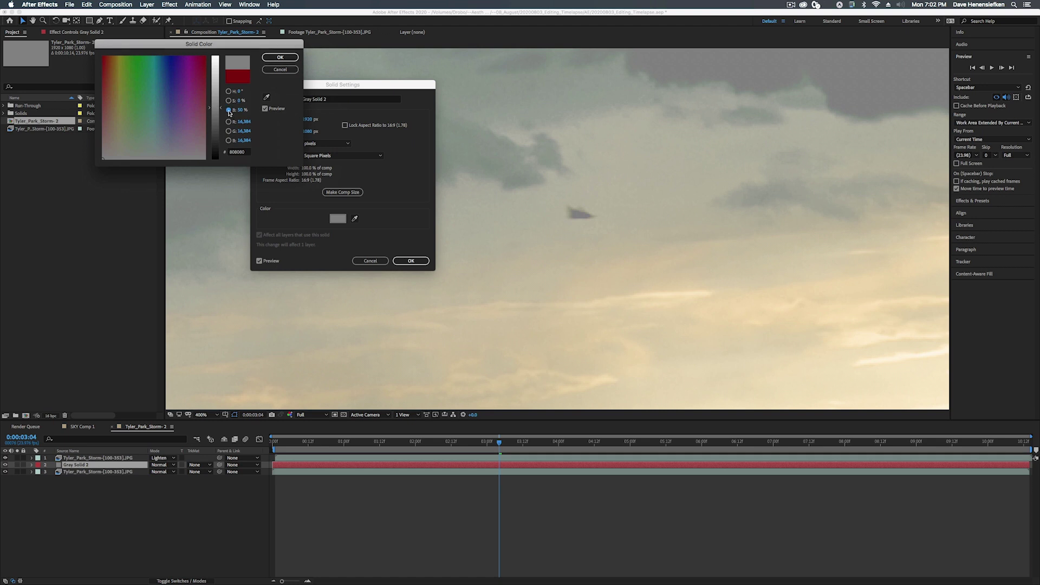
{"action": "left_click_drag", "start_coordinate": [221, 110], "coordinate": [221, 89]}
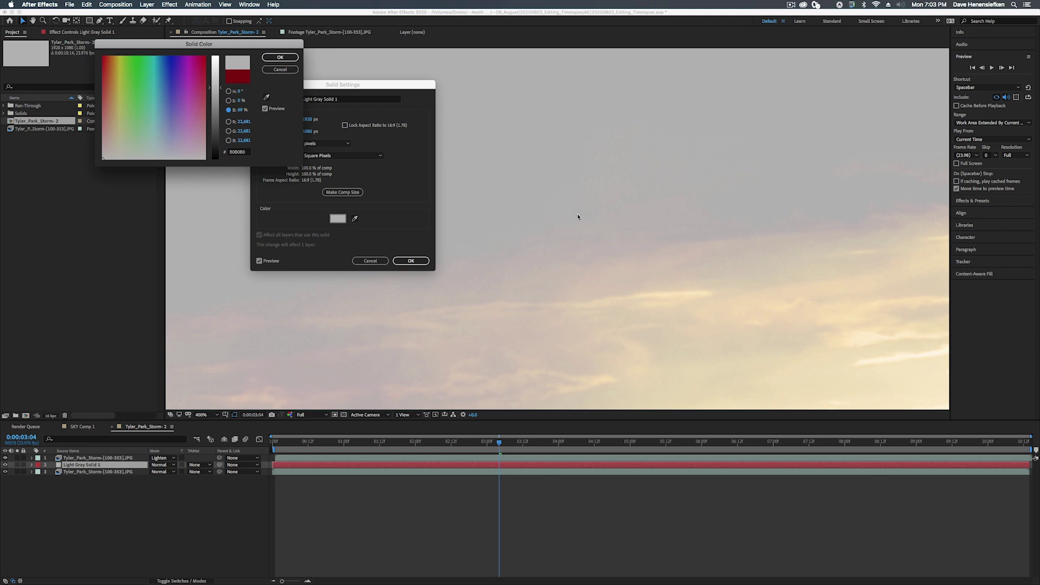
{"action": "left_click", "coordinate": [279, 59]}
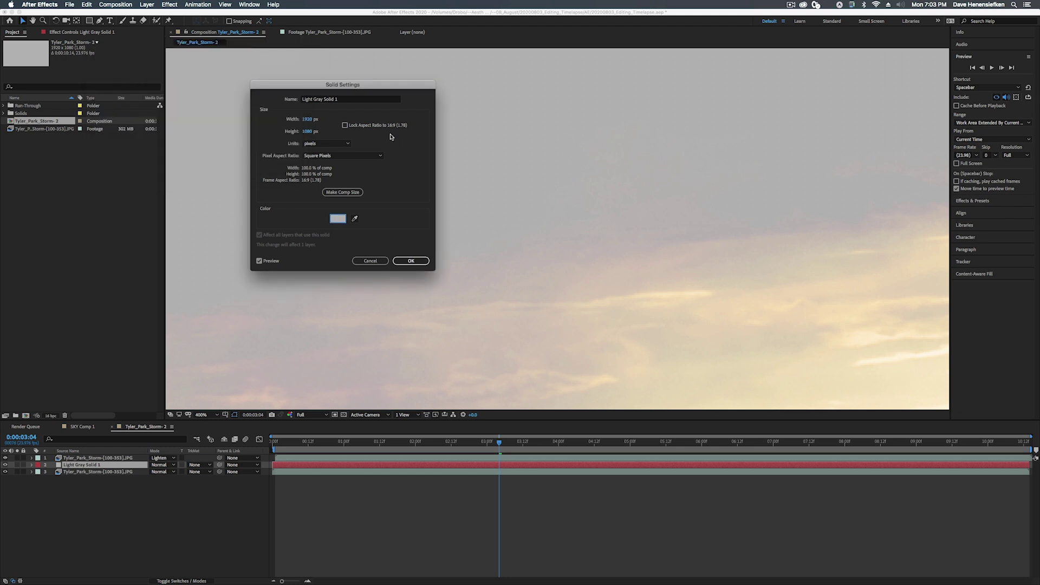
{"action": "left_click", "coordinate": [411, 260]}
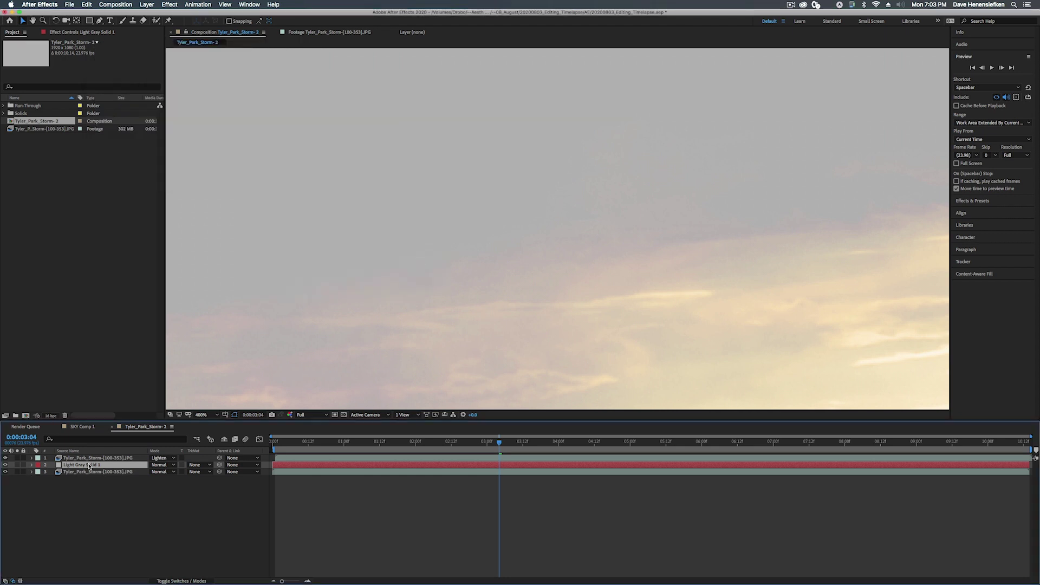
Delete the light gray solid and show the whole frame at 0:00:02:15, fitted up to 100%
{"action": "key", "text": "Delete"}
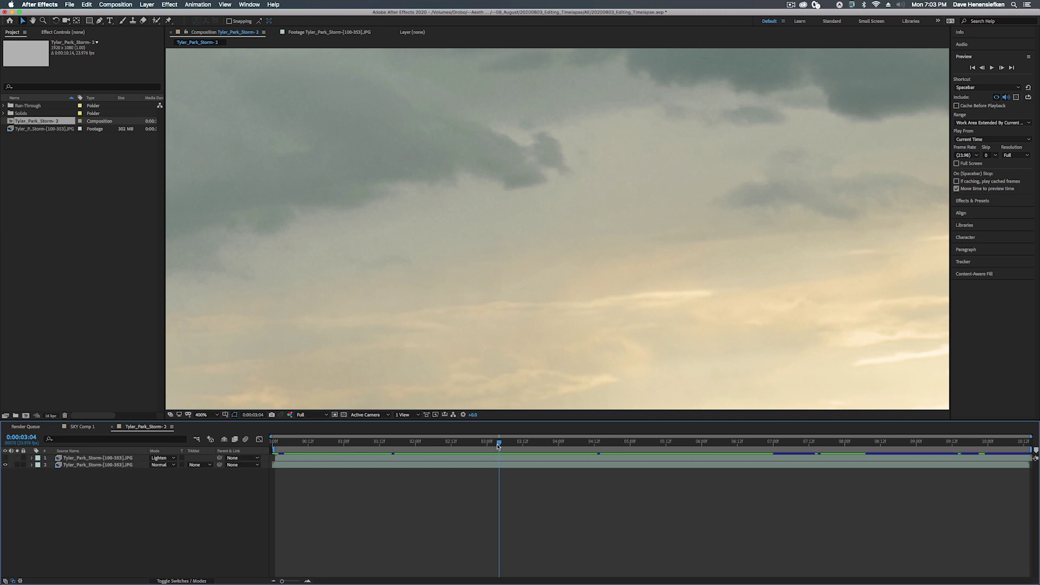
{"action": "left_click_drag", "start_coordinate": [502, 443], "coordinate": [459, 443]}
{"action": "scroll", "coordinate": [619, 299], "scroll_direction": "down", "scroll_amount": 2}
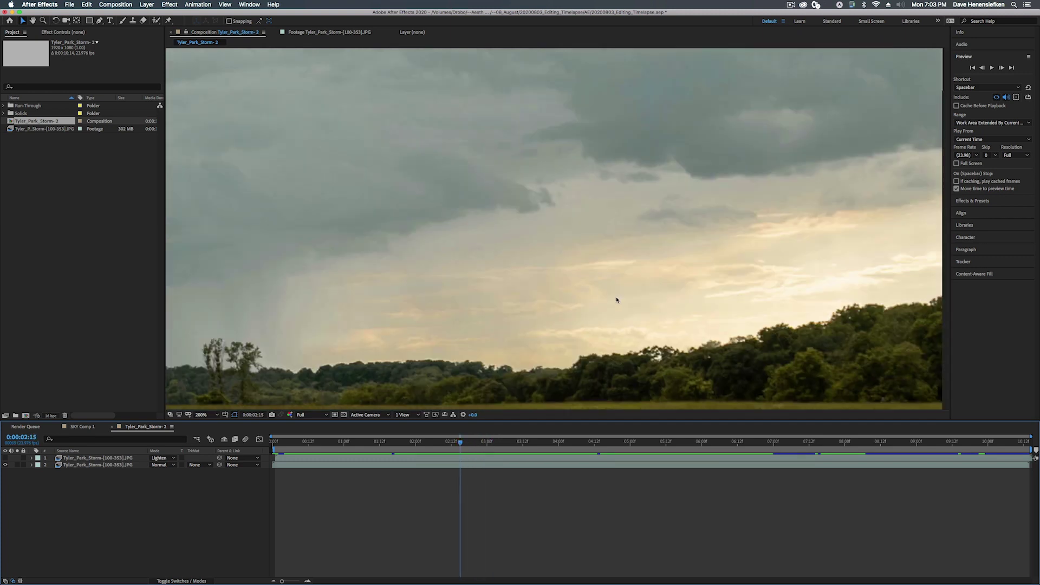
{"action": "left_click", "coordinate": [422, 295]}
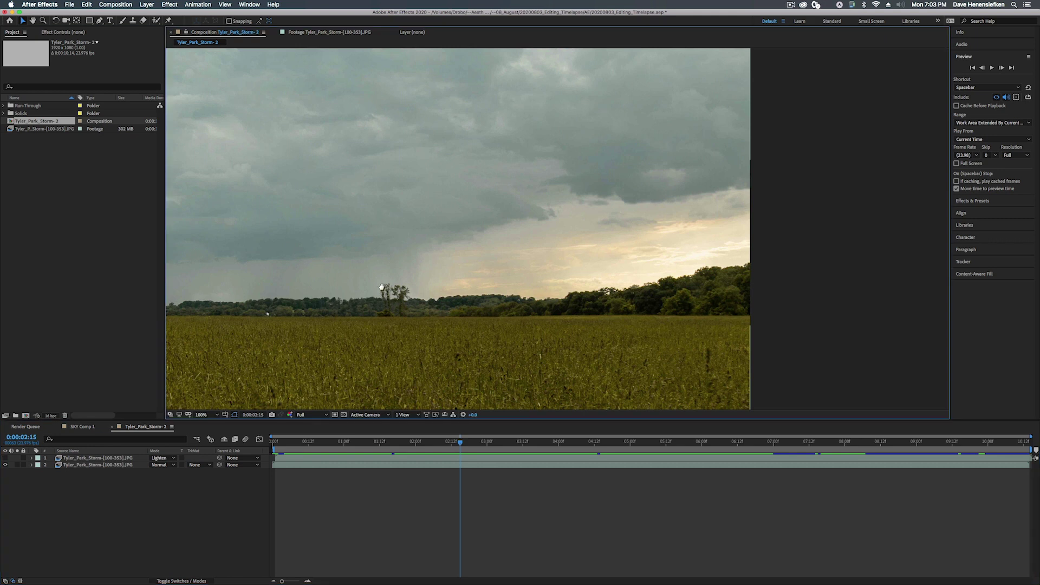
{"action": "key", "text": "comma"}
{"action": "key", "text": "comma"}
{"action": "left_click", "coordinate": [217, 415]}
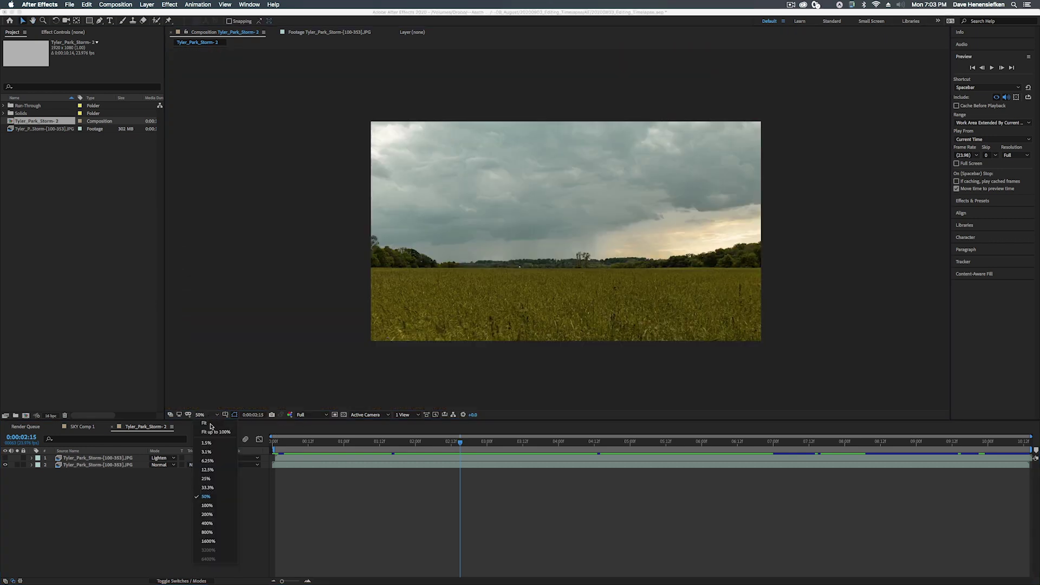
{"action": "left_click", "coordinate": [212, 432]}
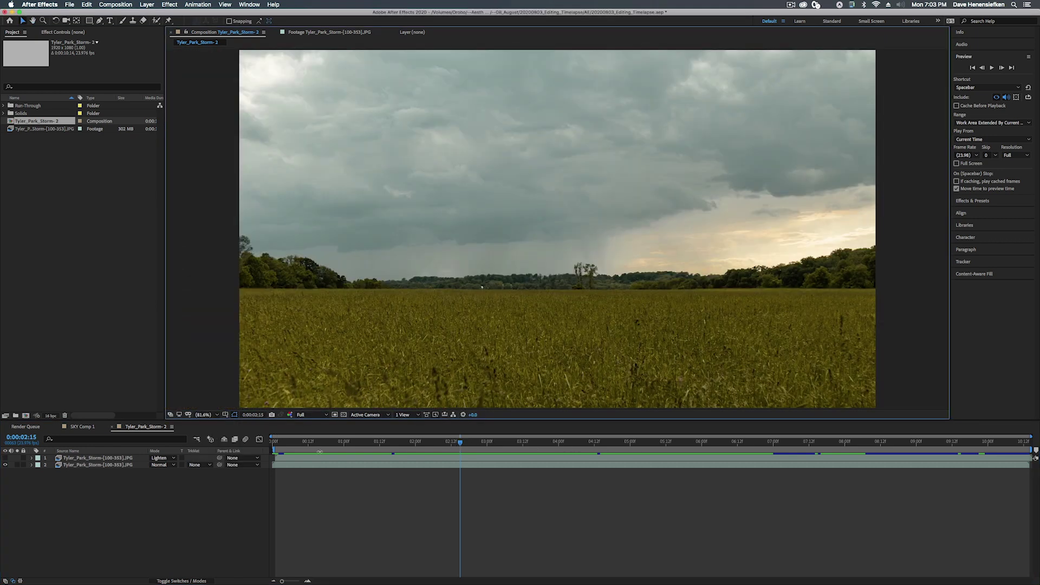
Show the upper Lighten layer and inspect the vehicles along the treeline at 400% at 0:00:03:13
{"action": "left_click", "coordinate": [6, 458]}
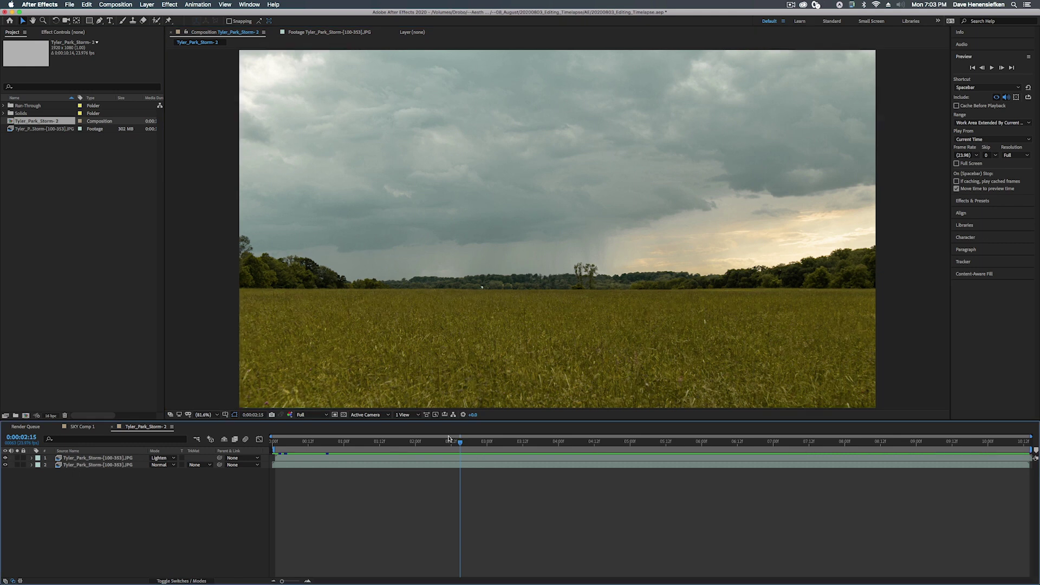
{"action": "left_click_drag", "start_coordinate": [463, 444], "coordinate": [525, 445]}
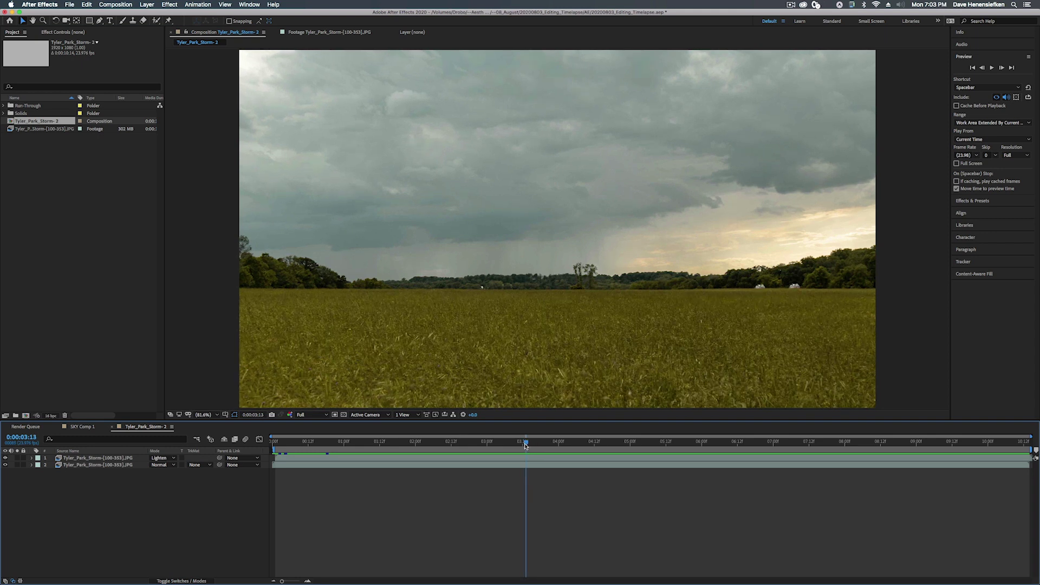
{"action": "scroll", "coordinate": [805, 291], "scroll_direction": "up", "scroll_amount": 6}
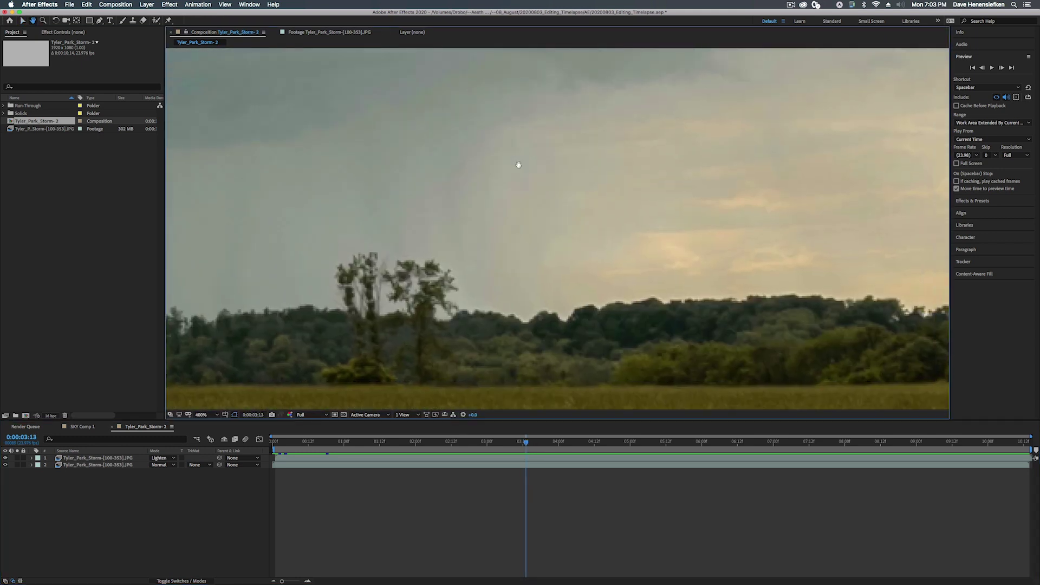
{"action": "scroll", "coordinate": [518, 164], "scroll_direction": "down", "scroll_amount": 5}
{"action": "scroll", "coordinate": [519, 164], "scroll_direction": "right", "scroll_amount": 5}
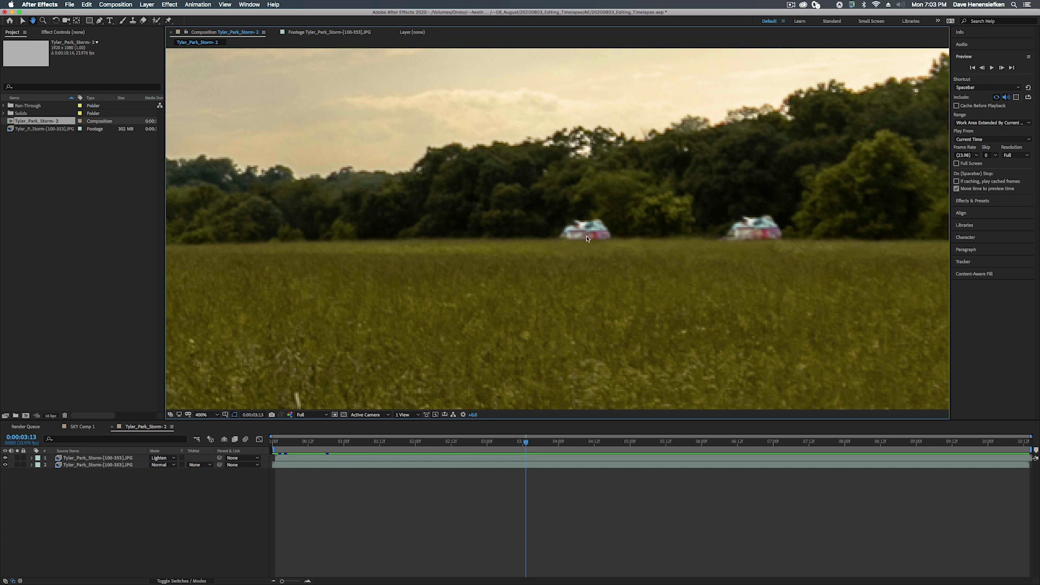
{"action": "key", "text": "v"}
{"action": "left_click", "coordinate": [507, 505]}
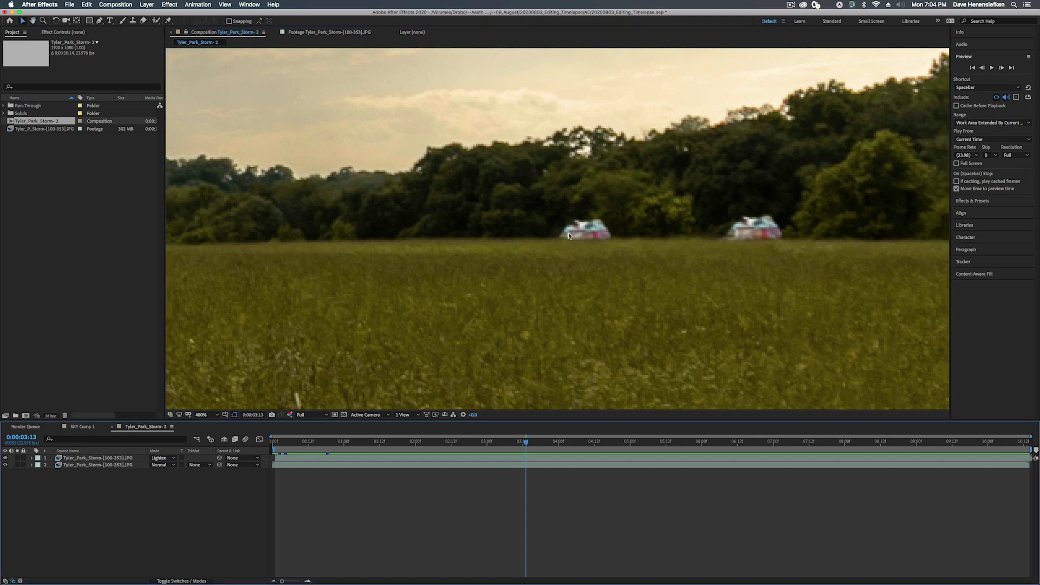
Draw a thin rectangular mask on the upper storm layer, spanning the full frame width along the treeline
{"action": "scroll", "coordinate": [569, 236], "scroll_direction": "down", "scroll_amount": 6}
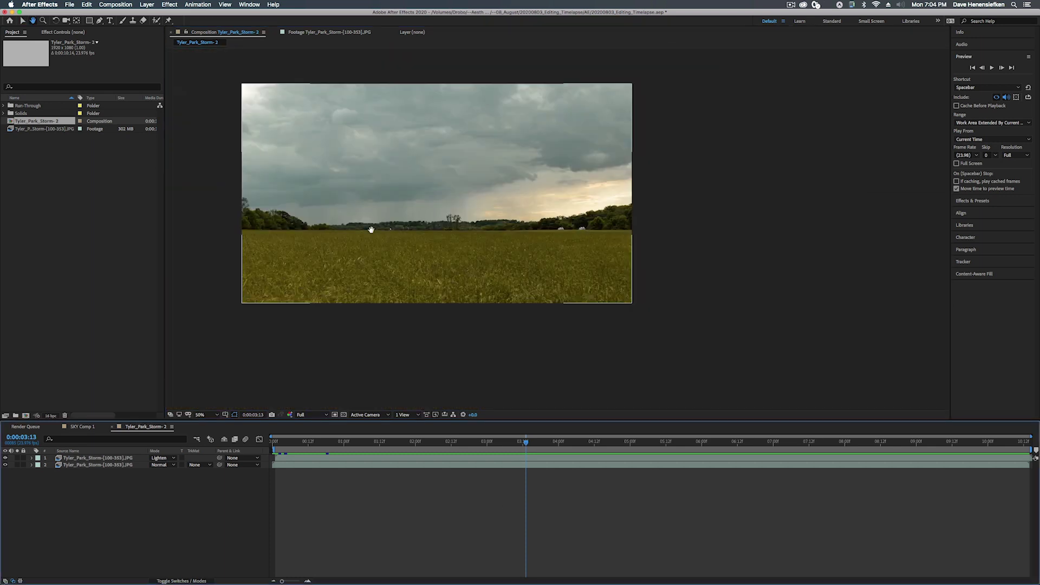
{"action": "mouse_move", "coordinate": [351, 232]}
{"action": "left_mouse_down"}
{"action": "mouse_move", "coordinate": [509, 264]}
{"action": "mouse_move", "coordinate": [484, 256]}
{"action": "left_mouse_up"}
{"action": "left_click", "coordinate": [89, 20]}
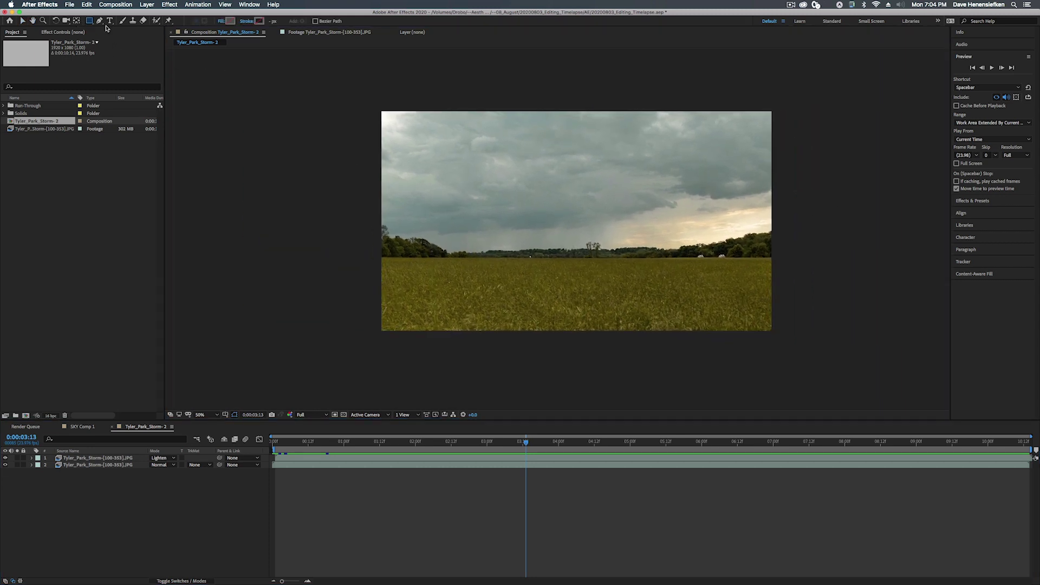
{"action": "left_click_drag", "start_coordinate": [367, 238], "coordinate": [633, 258]}
{"action": "key", "text": "ctrl+z"}
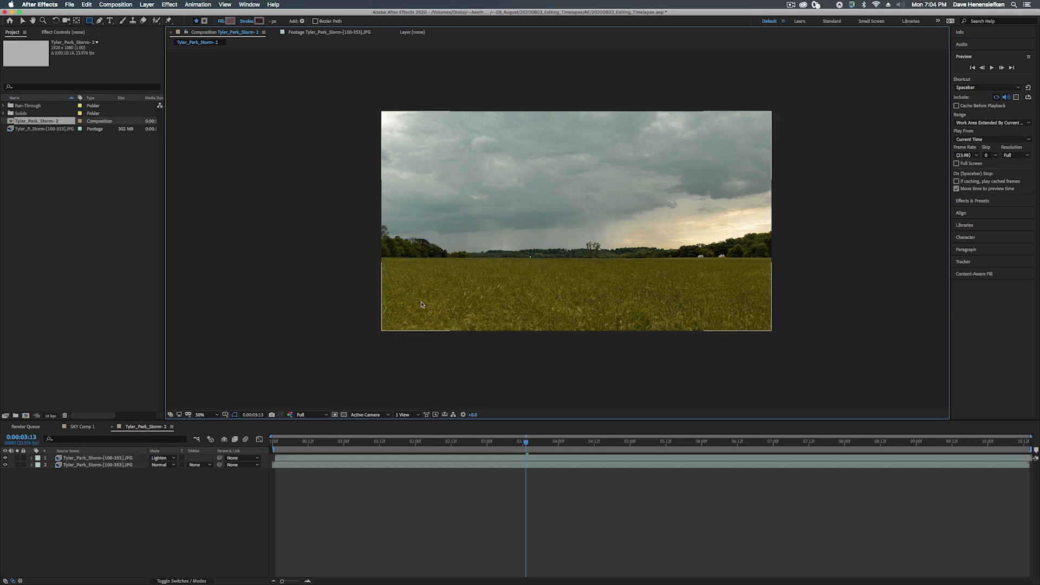
{"action": "left_click", "coordinate": [324, 456]}
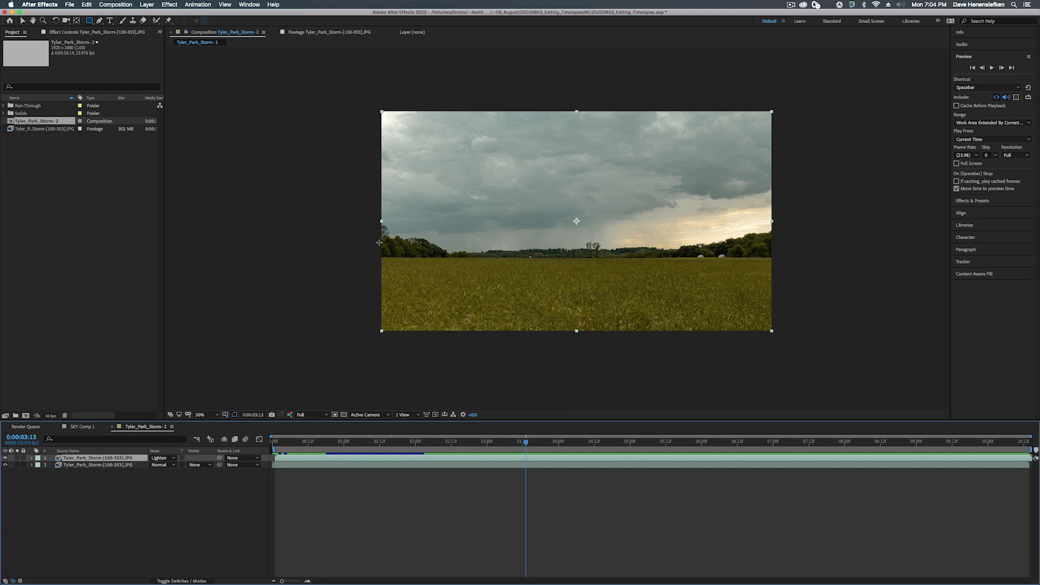
{"action": "left_click_drag", "start_coordinate": [376, 244], "coordinate": [803, 262]}
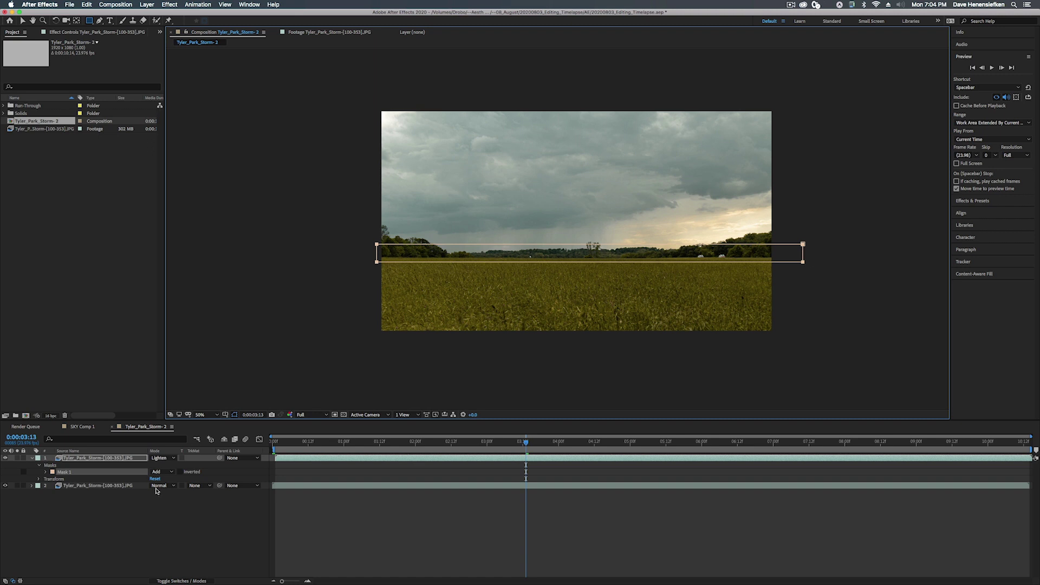
Feather the treeline mask by 32 pixels and set its mode to Subtract
{"action": "key", "text": "f"}
{"action": "left_click_drag", "start_coordinate": [161, 472], "coordinate": [172, 471]}
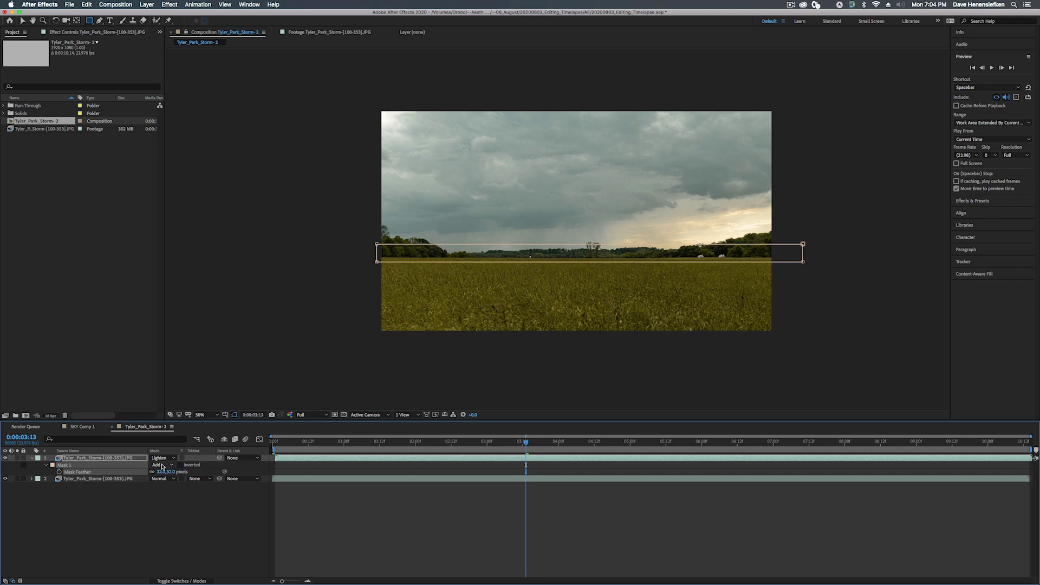
{"action": "left_click", "coordinate": [161, 465]}
{"action": "left_click", "coordinate": [168, 488]}
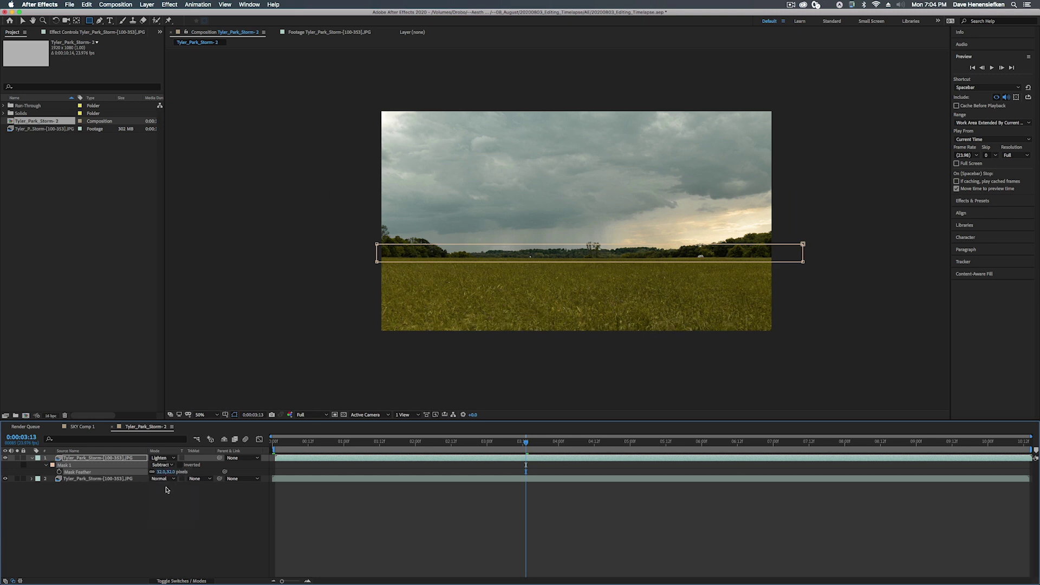
Add a composition-sized deep red solid between the masked upper storm layer and the lower storm layer
{"action": "key", "text": "super+y"}
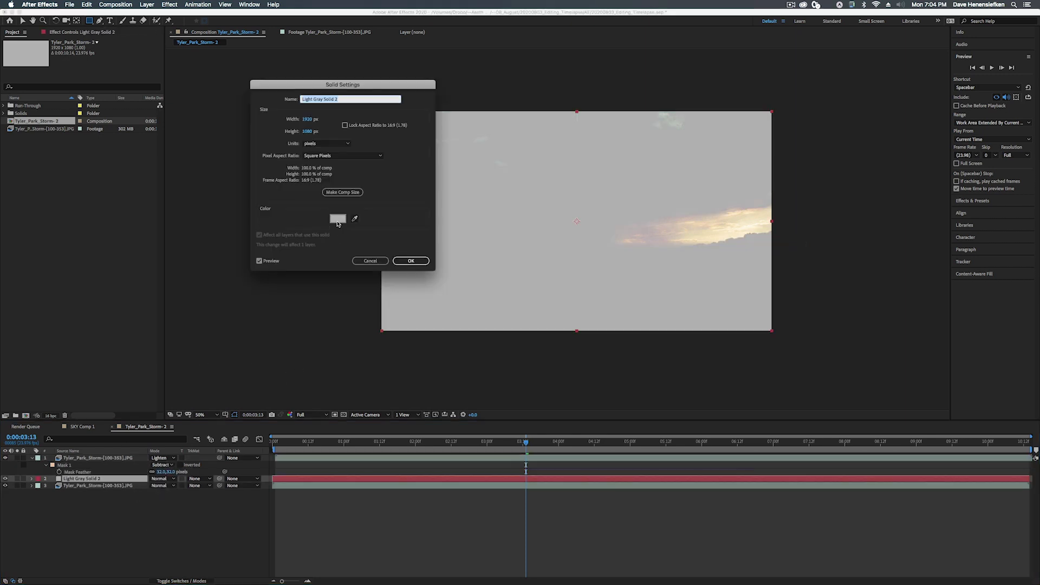
{"action": "left_click", "coordinate": [337, 218]}
{"action": "left_click", "coordinate": [243, 110]}
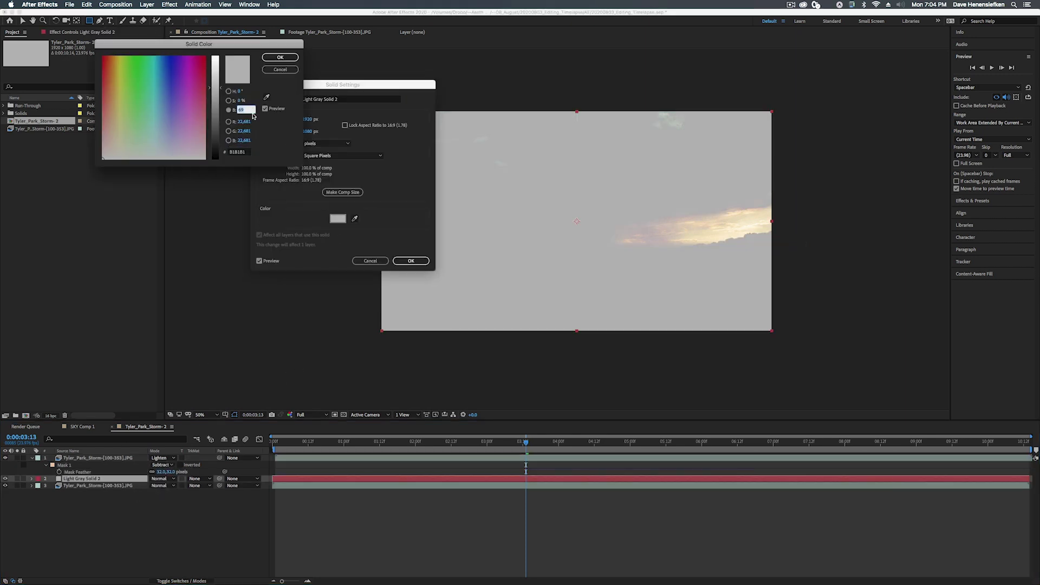
{"action": "type", "text": "40"}
{"action": "key", "text": "Return"}
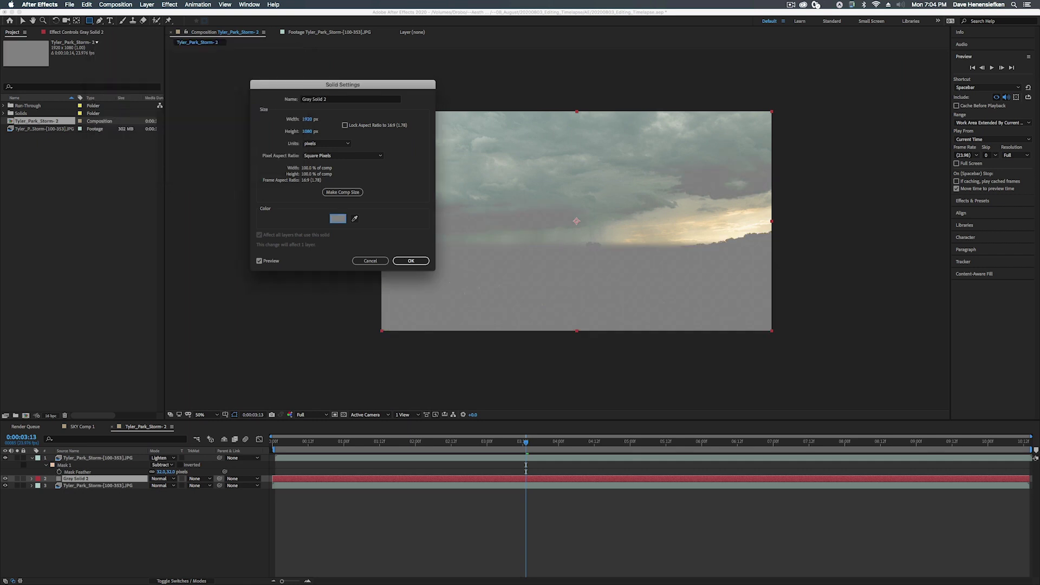
{"action": "left_click", "coordinate": [338, 219]}
{"action": "left_click_drag", "start_coordinate": [243, 100], "coordinate": [366, 100]}
{"action": "left_click", "coordinate": [280, 57]}
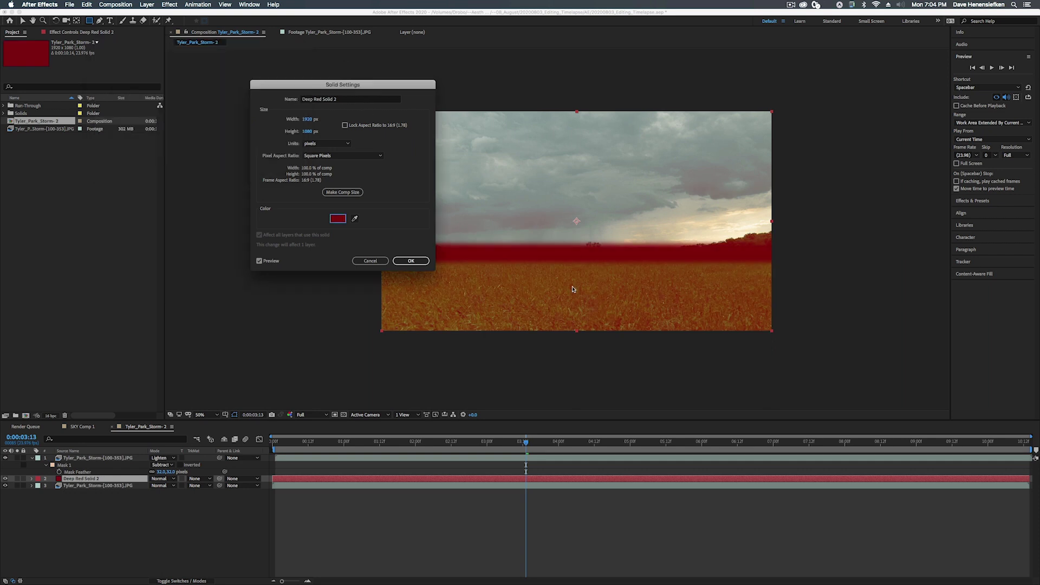
{"action": "left_click", "coordinate": [412, 261]}
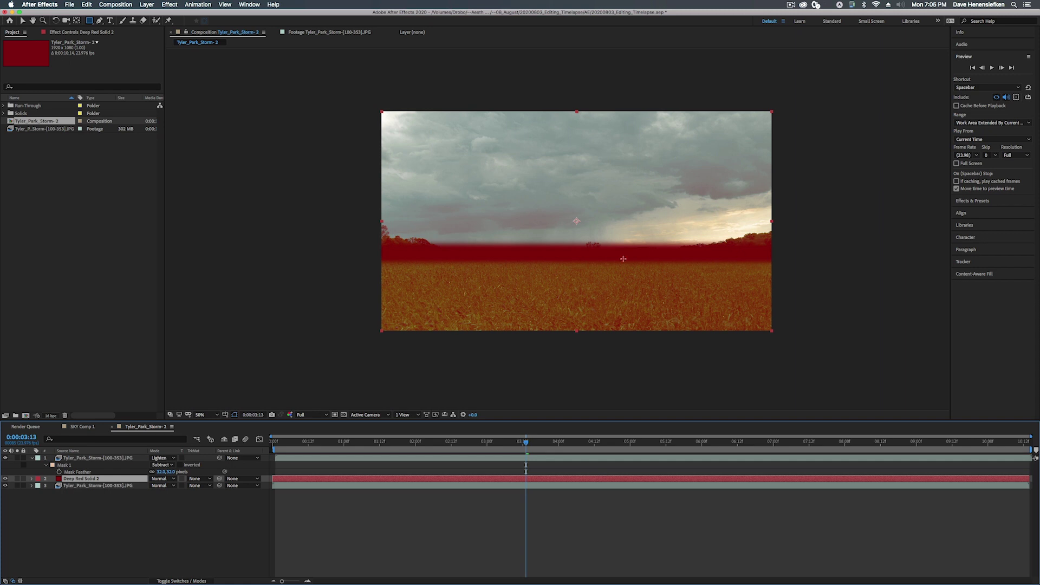
Delete the deep red solid and trim the composition to a work area starting at 0:00:00:01
{"action": "key", "text": "space"}
{"action": "key", "text": "Delete"}
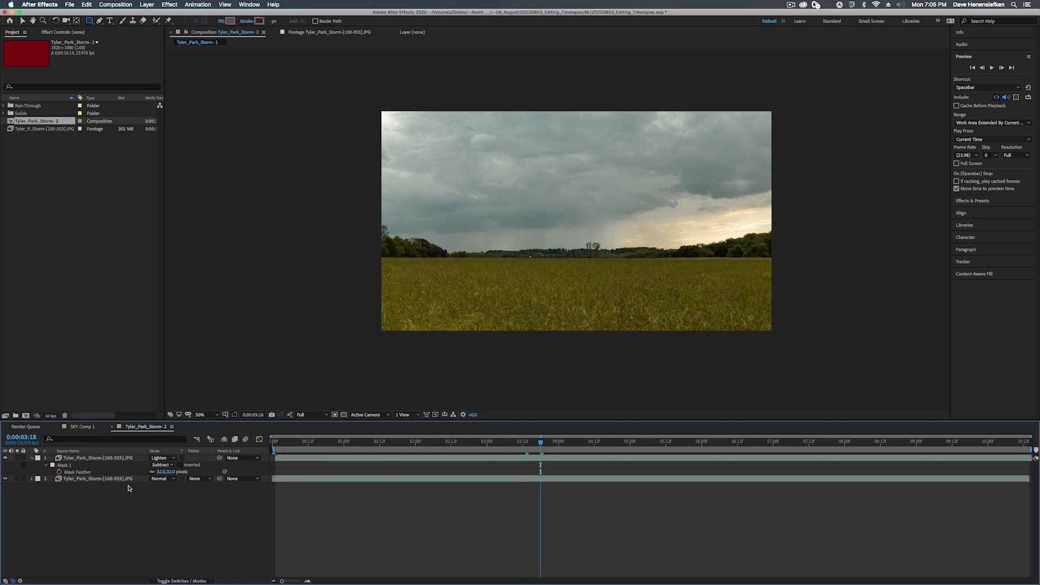
{"action": "left_click", "coordinate": [833, 440]}
{"action": "left_click_drag", "start_coordinate": [779, 437], "coordinate": [378, 440]}
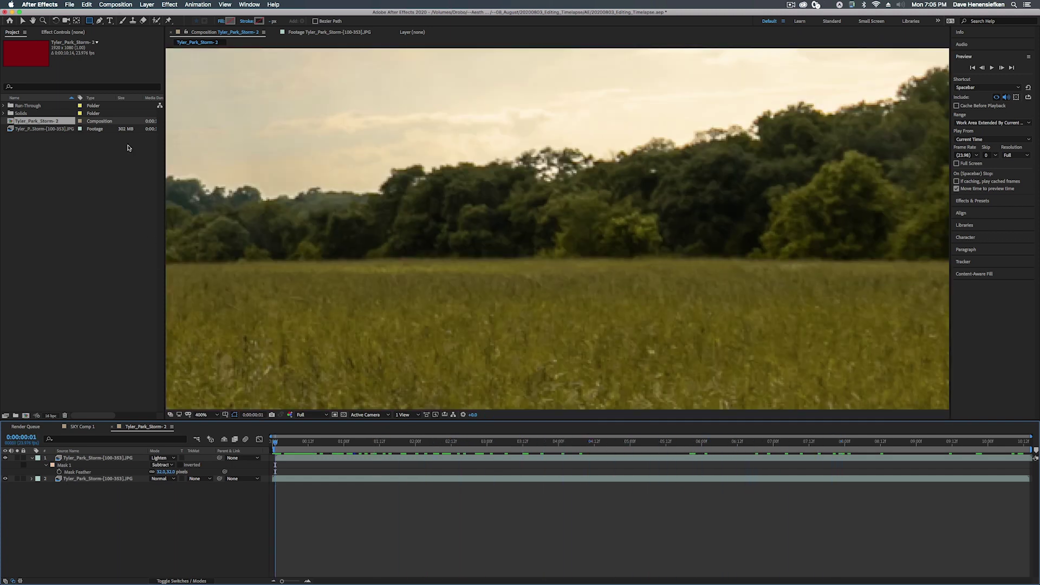
{"action": "left_click", "coordinate": [116, 5]}
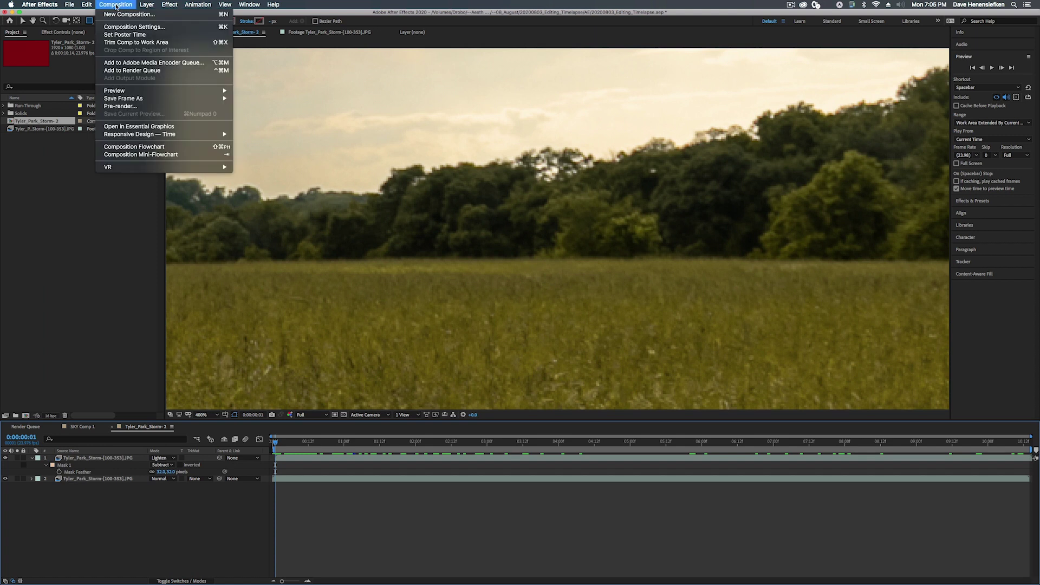
{"action": "left_click", "coordinate": [123, 43]}
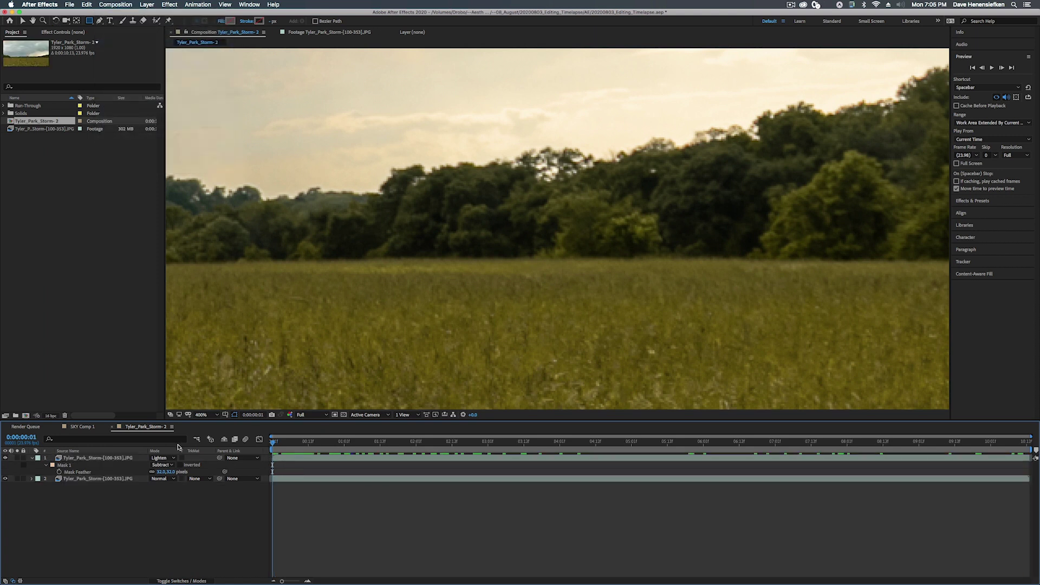
Pre-compose both storm footage layers as "Timelapse Footage", moving all attributes into the new composition
{"action": "left_click", "coordinate": [87, 459]}
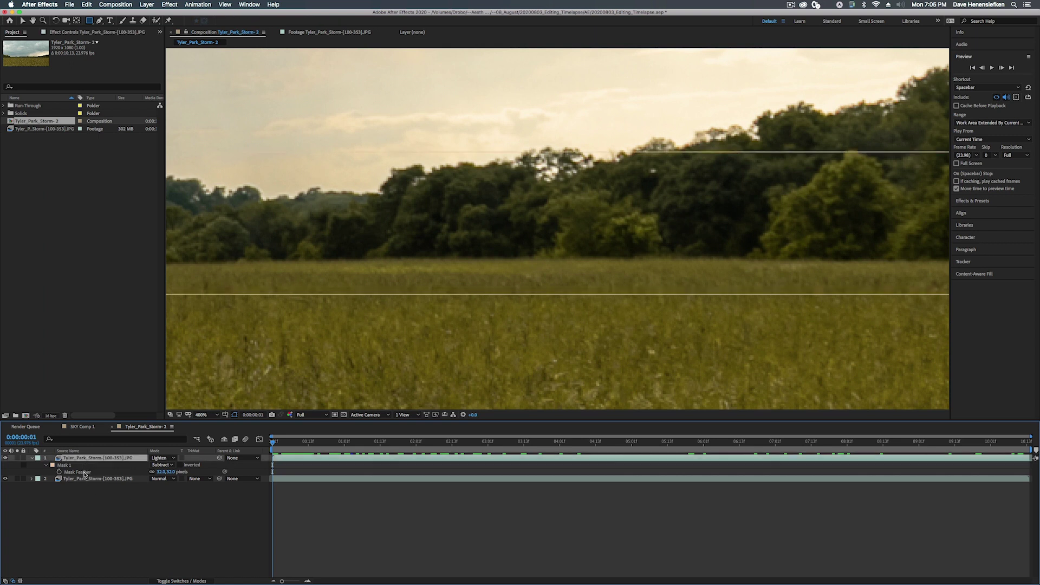
{"action": "right_click", "coordinate": [109, 480]}
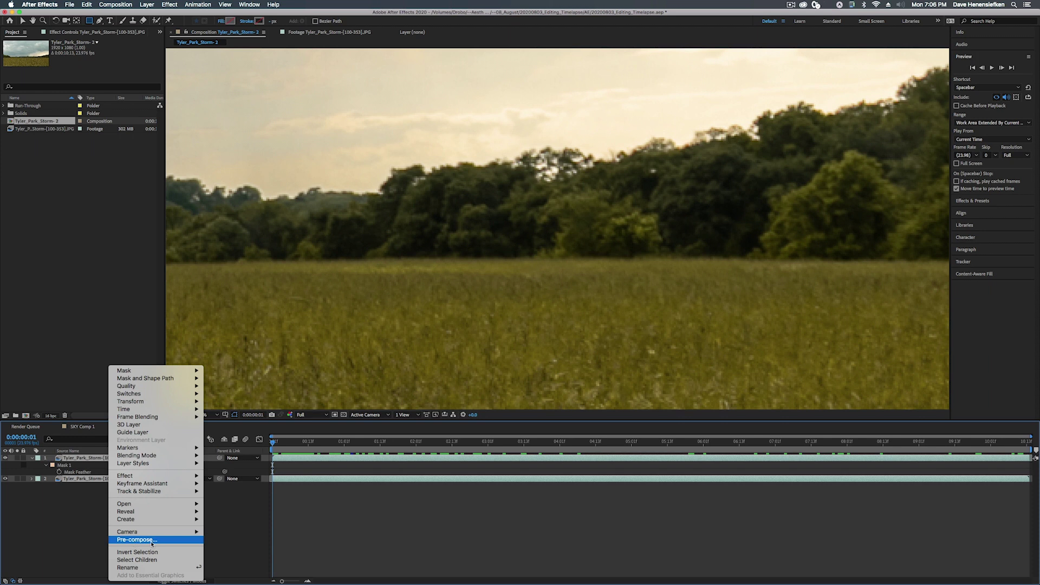
{"action": "left_click", "coordinate": [135, 540]}
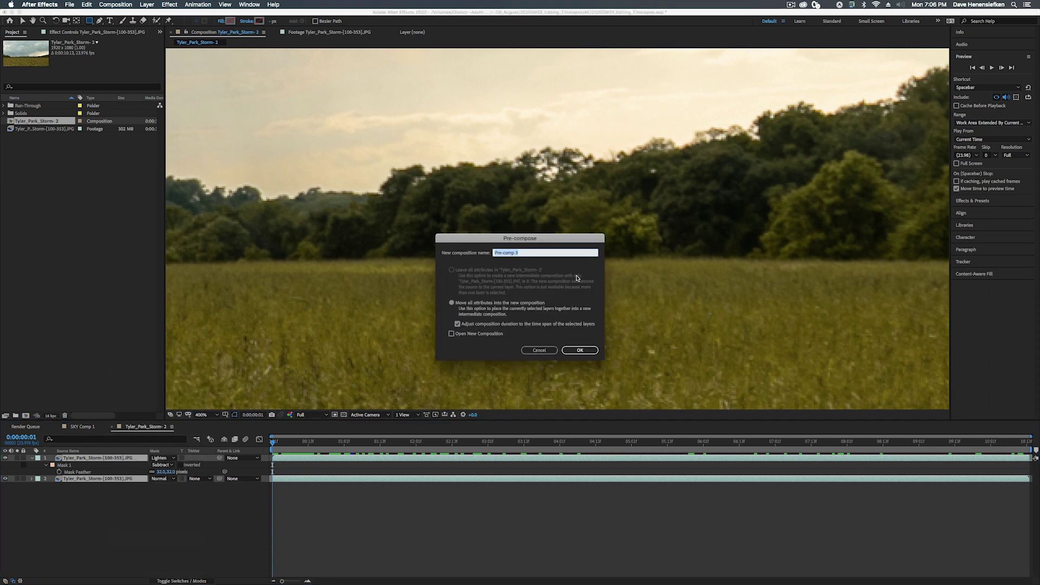
{"action": "type", "text": "Timelapse Footage"}
{"action": "key", "text": "Return"}
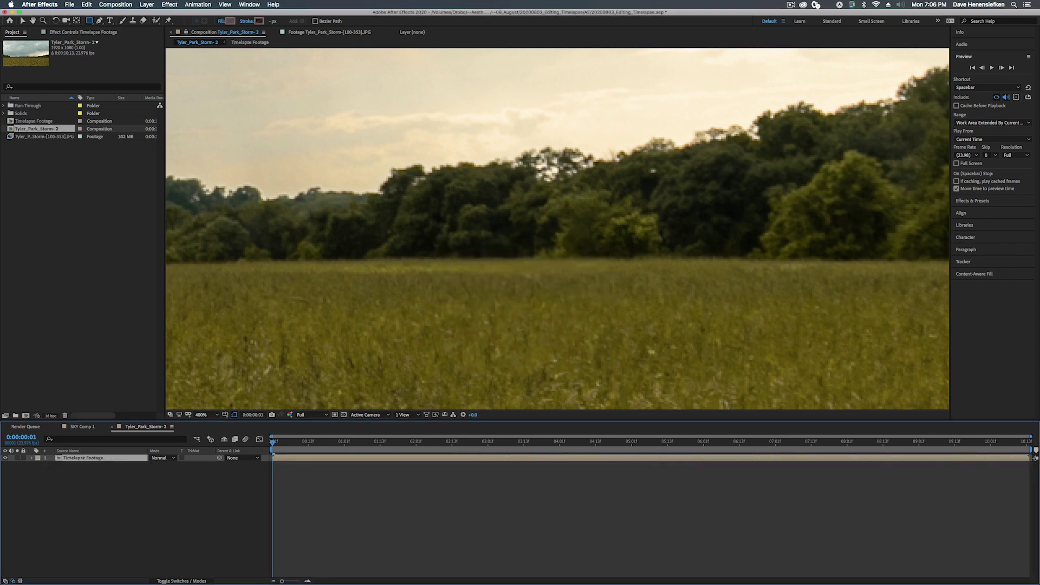
Fit the whole frame in the viewer and duplicate the Timelapse Footage layer twice
{"action": "key", "text": "comma"}
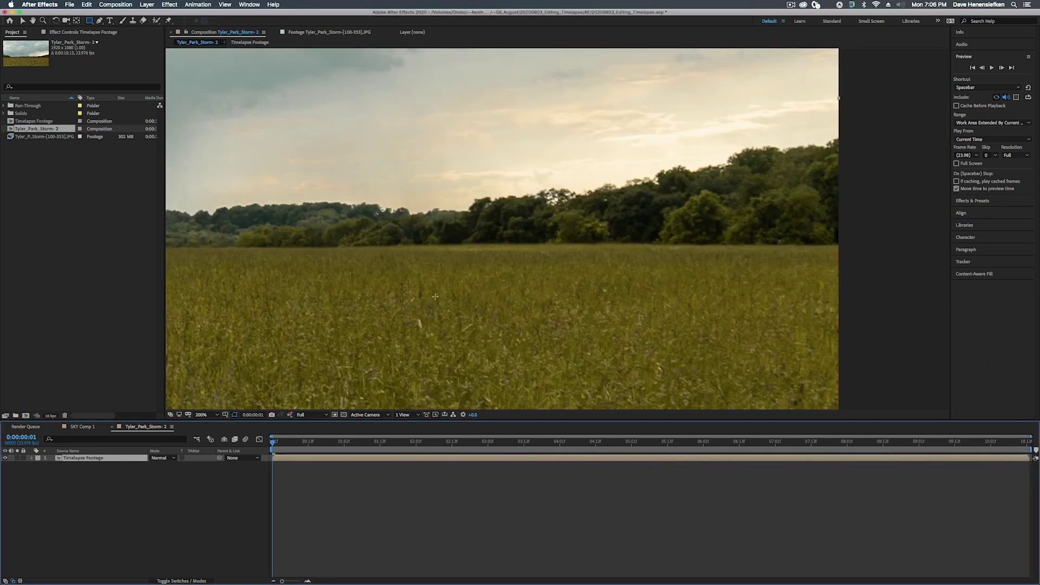
{"action": "left_click", "coordinate": [211, 414]}
{"action": "left_click", "coordinate": [220, 433]}
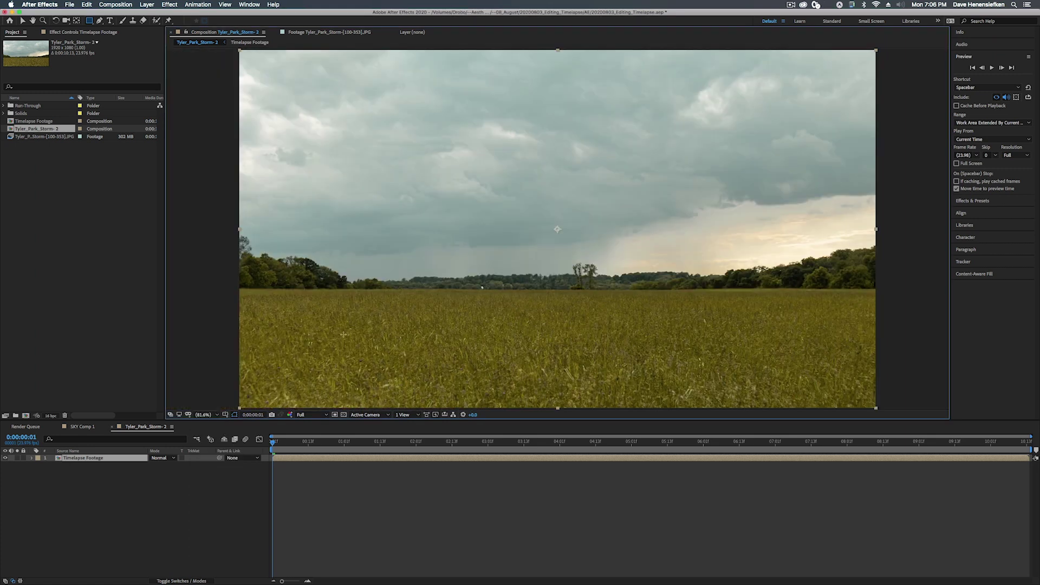
{"action": "left_click", "coordinate": [85, 460]}
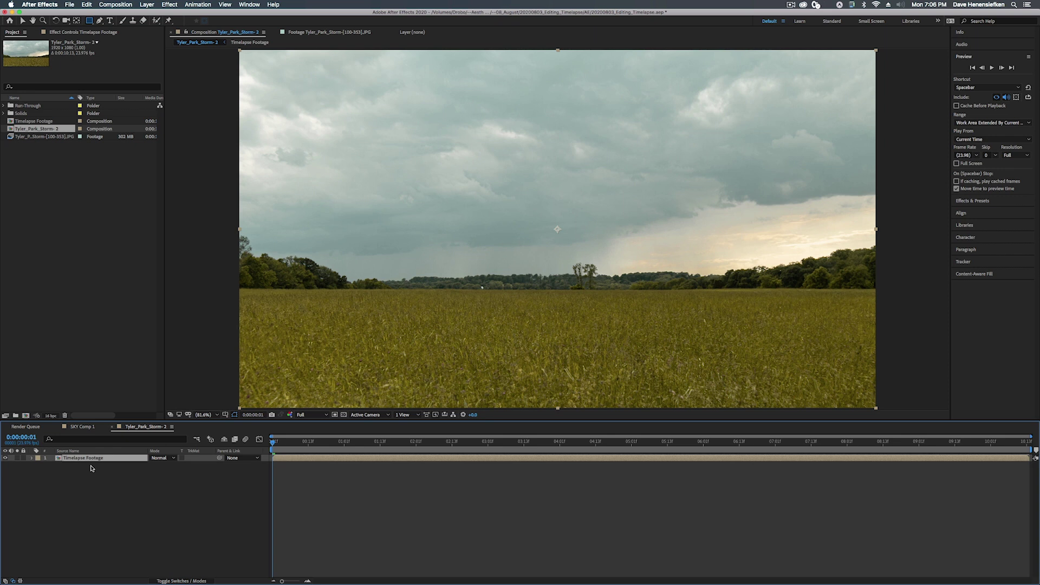
{"action": "key", "text": "super+d"}
{"action": "key", "text": "super+d"}
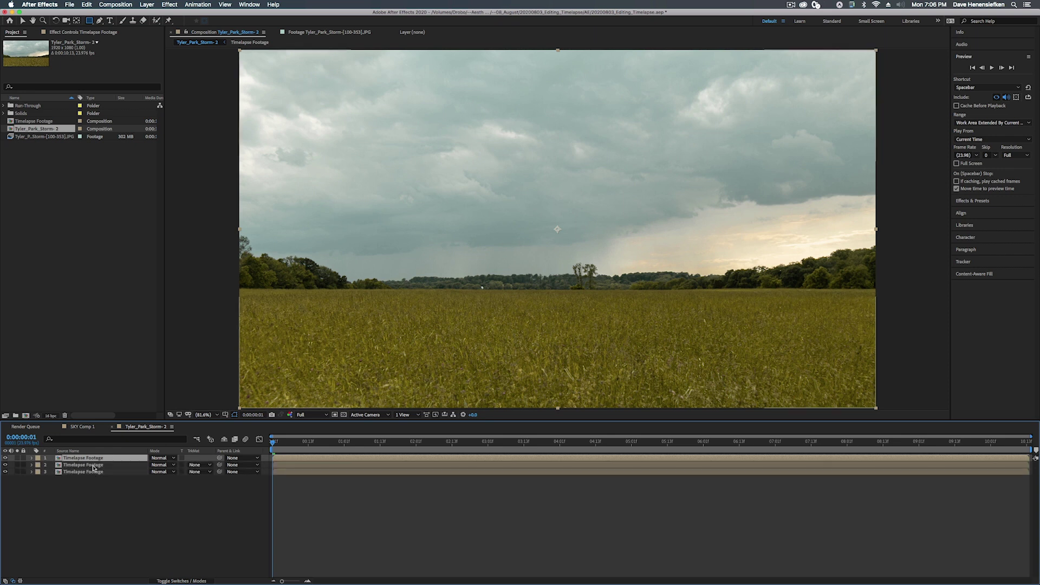
Rename the lowest Timelapse Footage layer MG and the middle one FG
{"action": "left_click", "coordinate": [89, 465]}
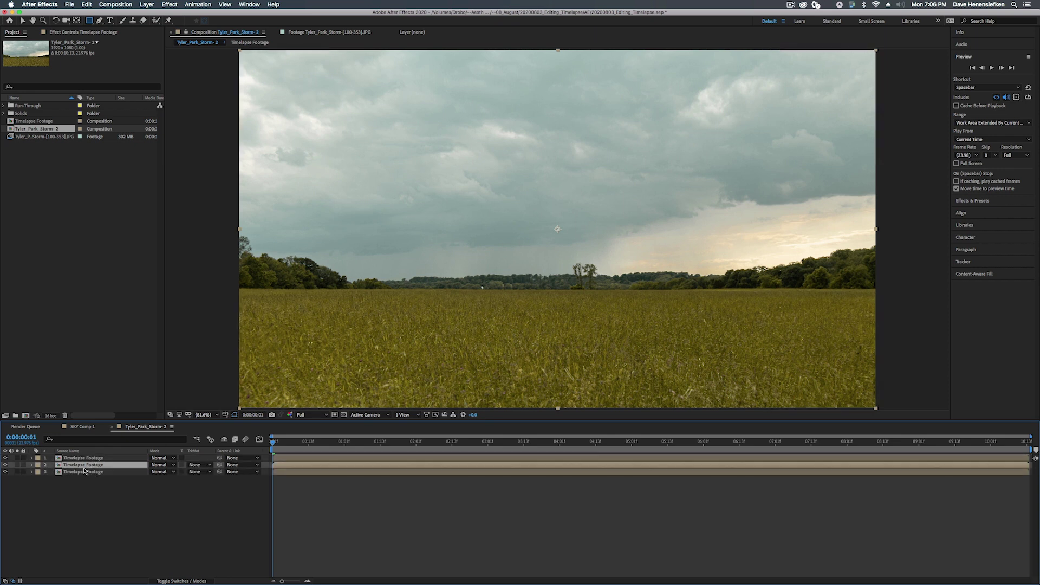
{"action": "left_click", "coordinate": [86, 473]}
{"action": "key", "text": "Return"}
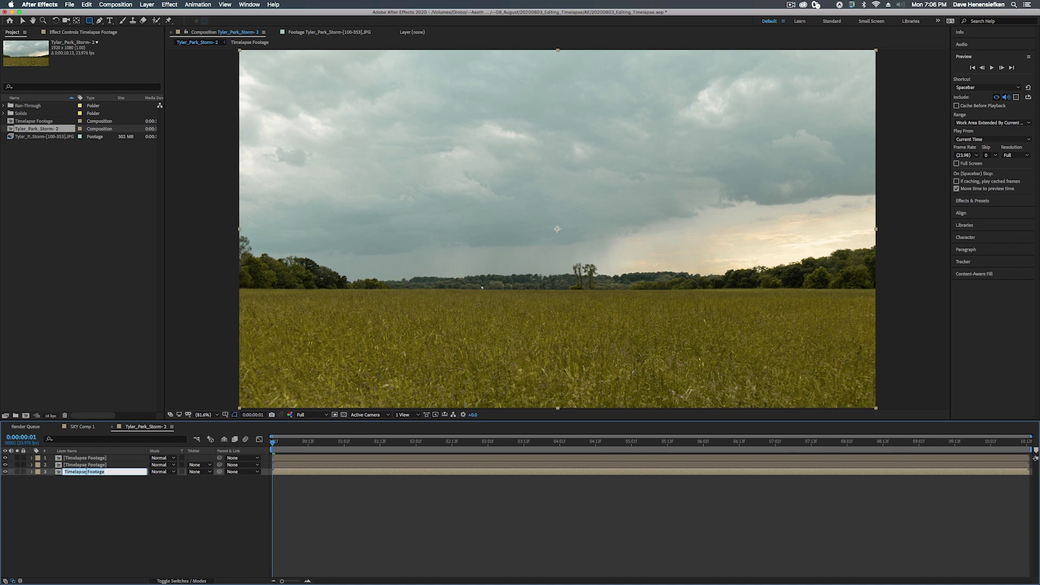
{"action": "type", "text": "MG"}
{"action": "key", "text": "Return"}
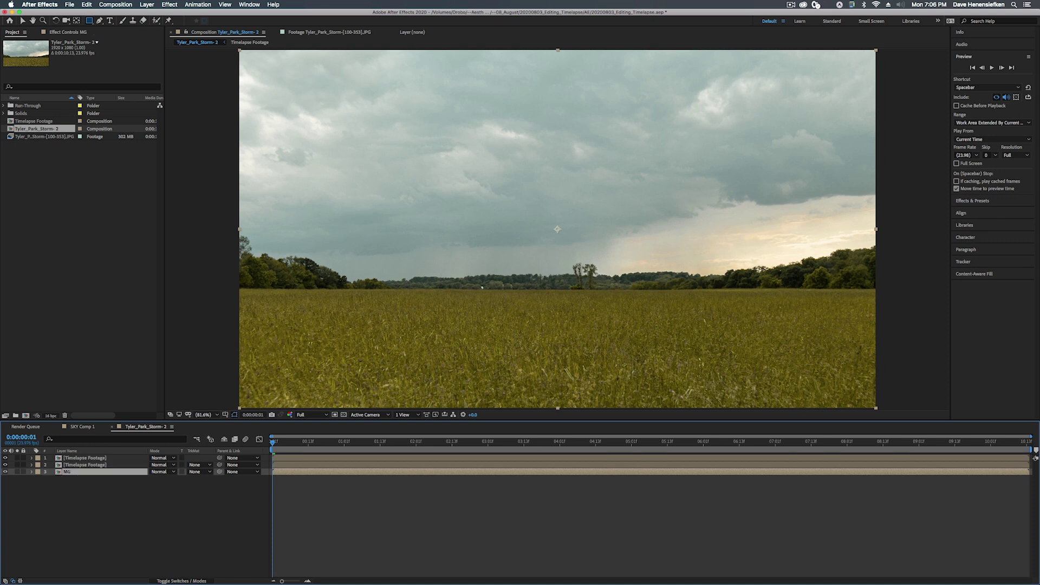
{"action": "left_click", "coordinate": [104, 465]}
{"action": "key", "text": "Return"}
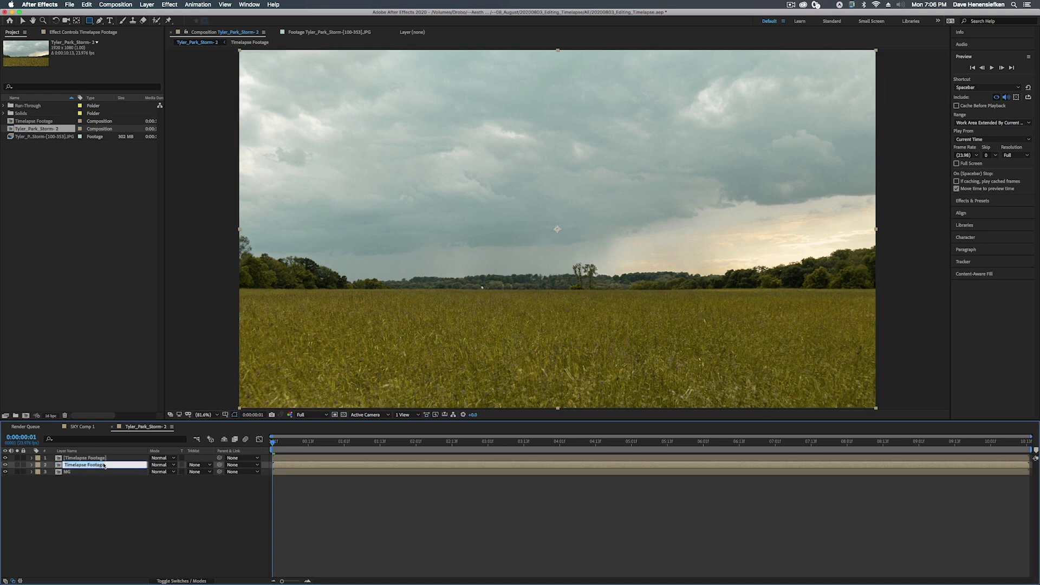
{"action": "type", "text": "FG"}
{"action": "key", "text": "Return"}
Rename the uppermost Timelapse Footage layer Sky and turn off its visibility
{"action": "left_click", "coordinate": [82, 458]}
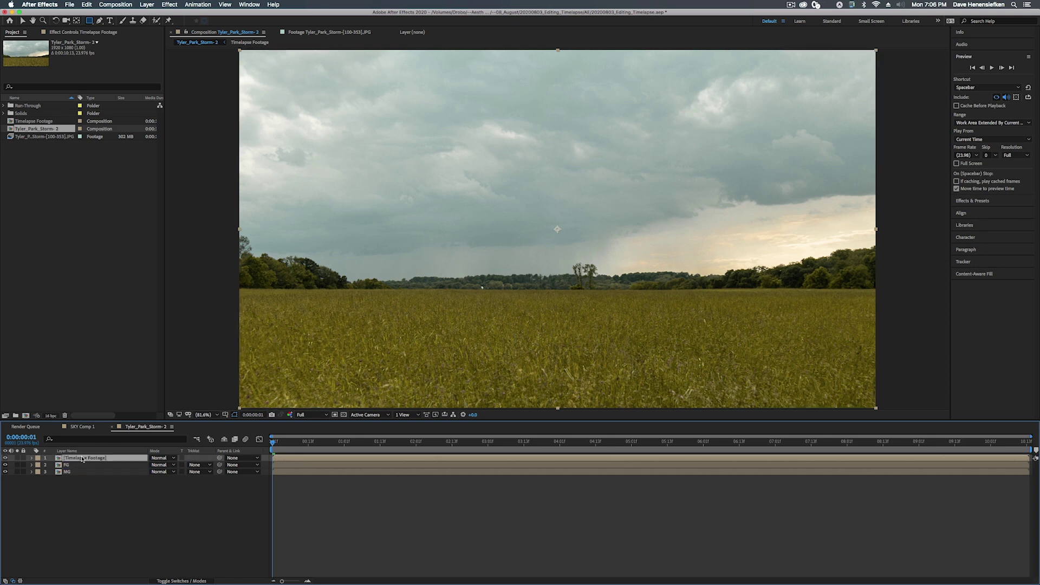
{"action": "key", "text": "Return"}
{"action": "type", "text": "S"}
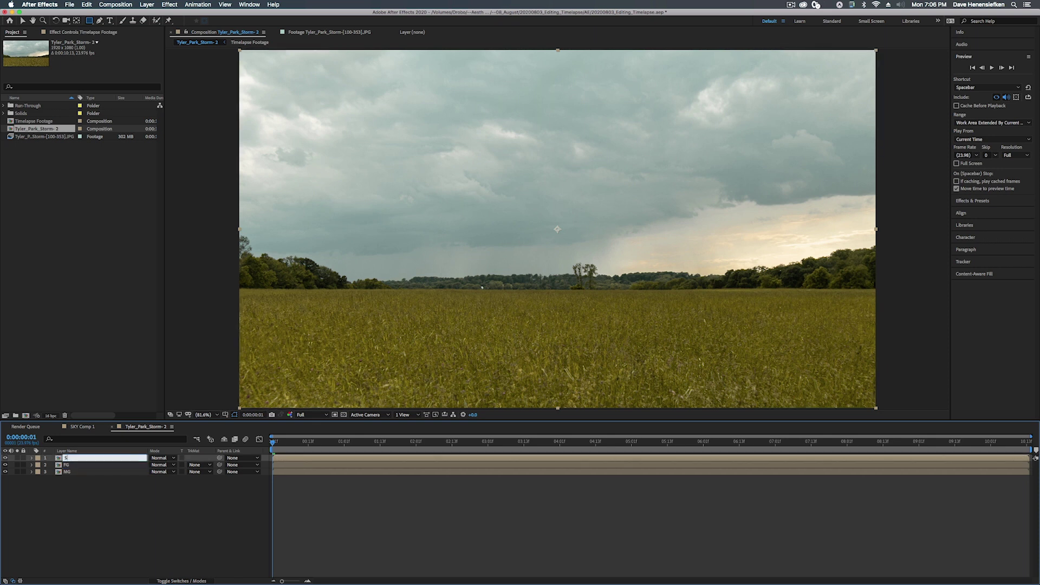
{"action": "type", "text": "ky"}
{"action": "key", "text": "Return"}
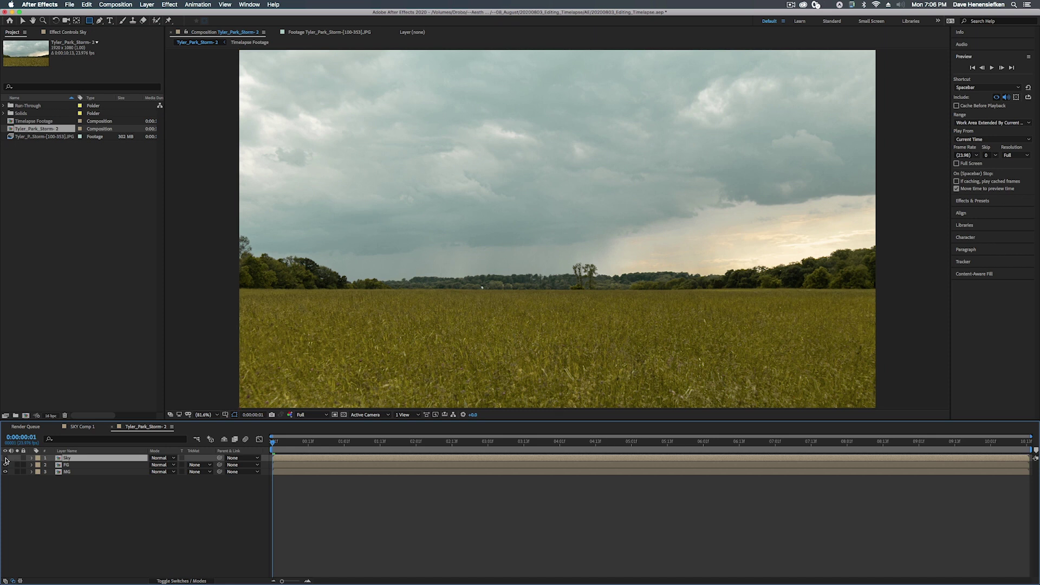
Open the FG layer's source composition to view its layers, and return to the Tyler_Park_Storm- 2 composition
{"action": "left_click", "coordinate": [75, 464]}
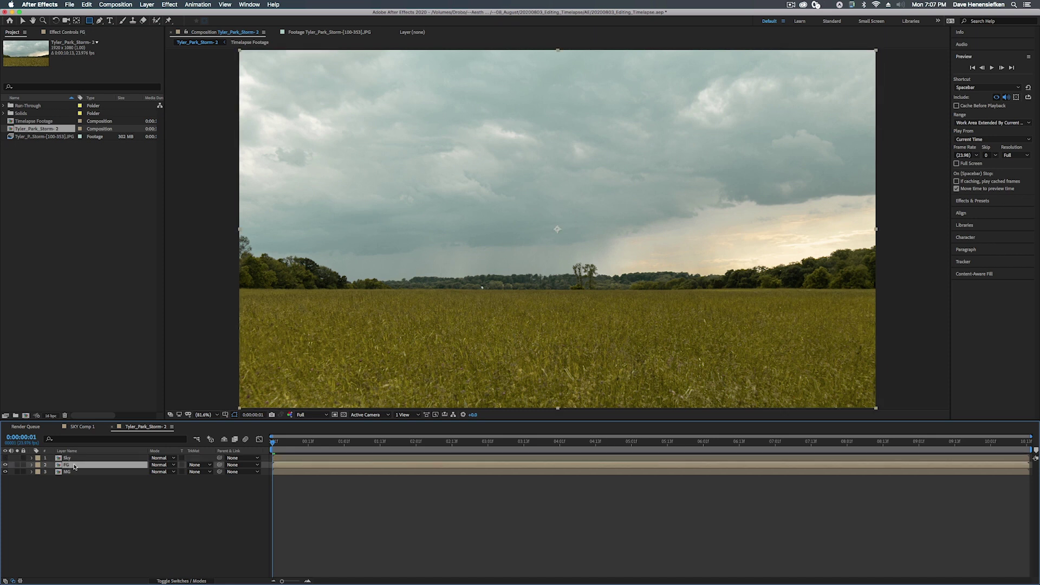
{"action": "double_click", "coordinate": [75, 465]}
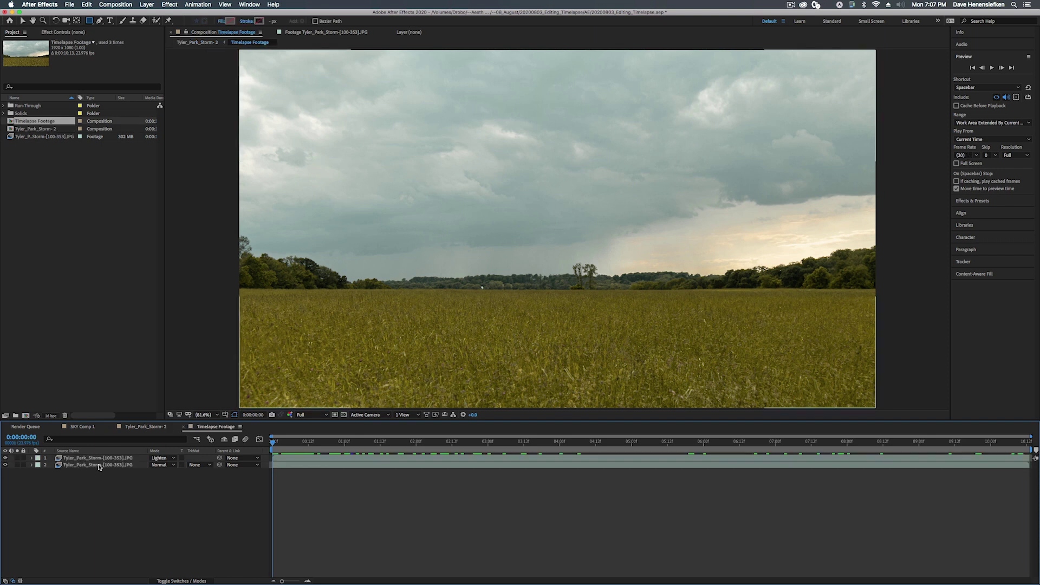
{"action": "left_click", "coordinate": [135, 427]}
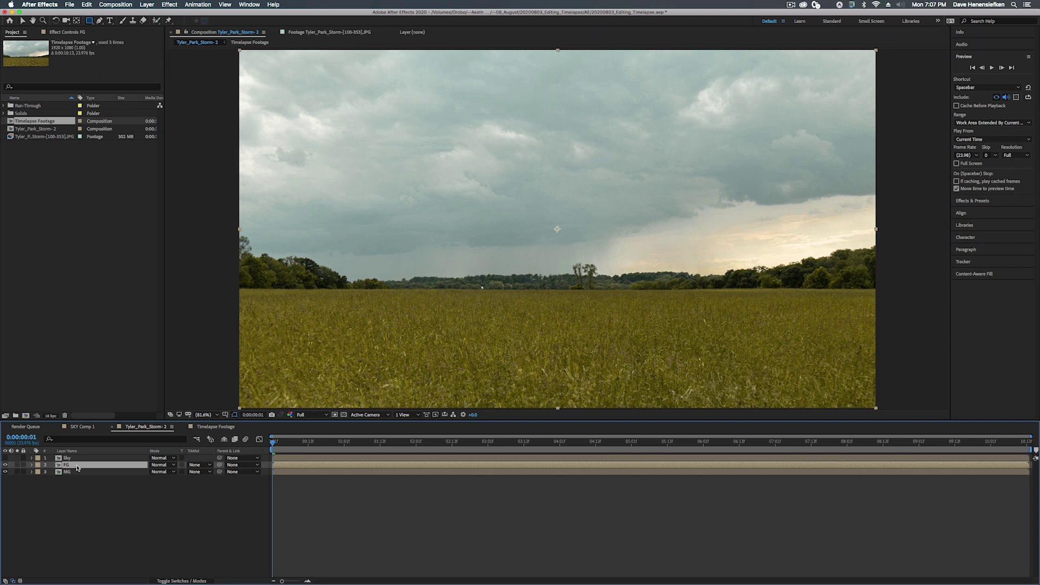
Pre-compose the FG layer as FG Comp 2, moving all attributes into the new composition
{"action": "key", "text": "super+shift+c"}
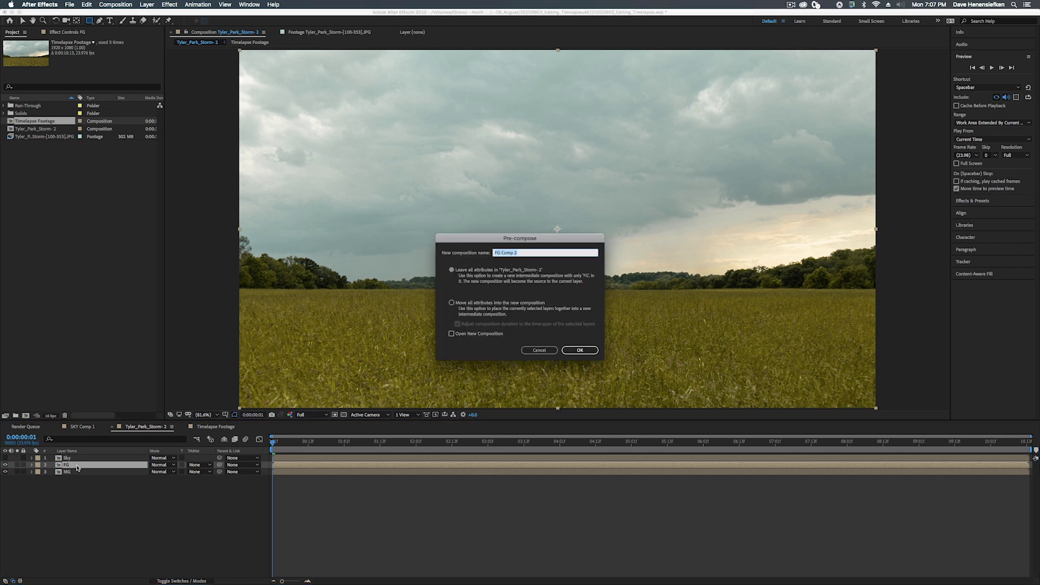
{"action": "left_click", "coordinate": [451, 302]}
{"action": "left_click", "coordinate": [578, 350]}
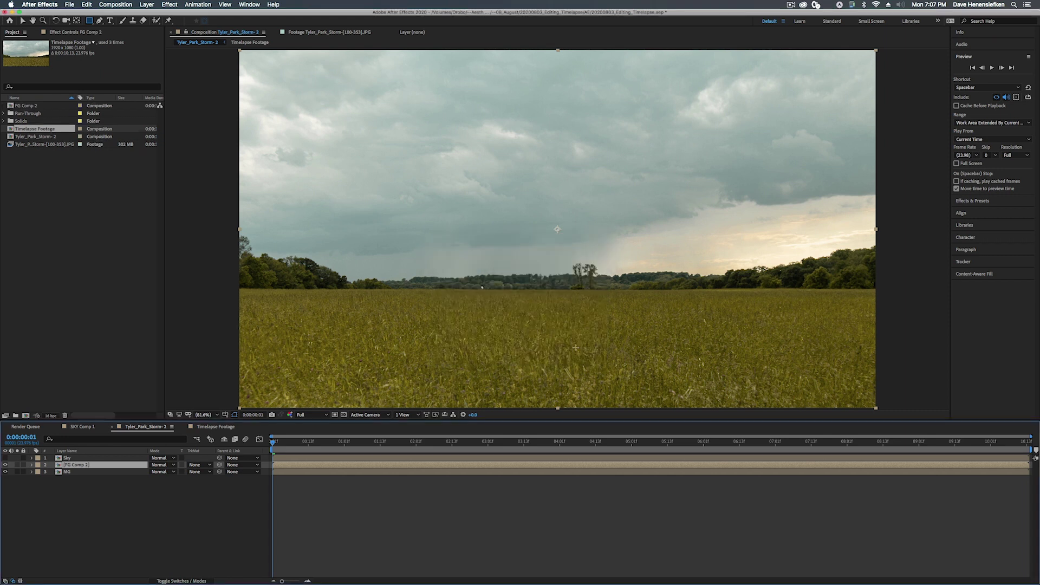
Pre-compose the Sky layer as Sky Comp 1, moving all attributes into the new composition
{"action": "left_click", "coordinate": [97, 459]}
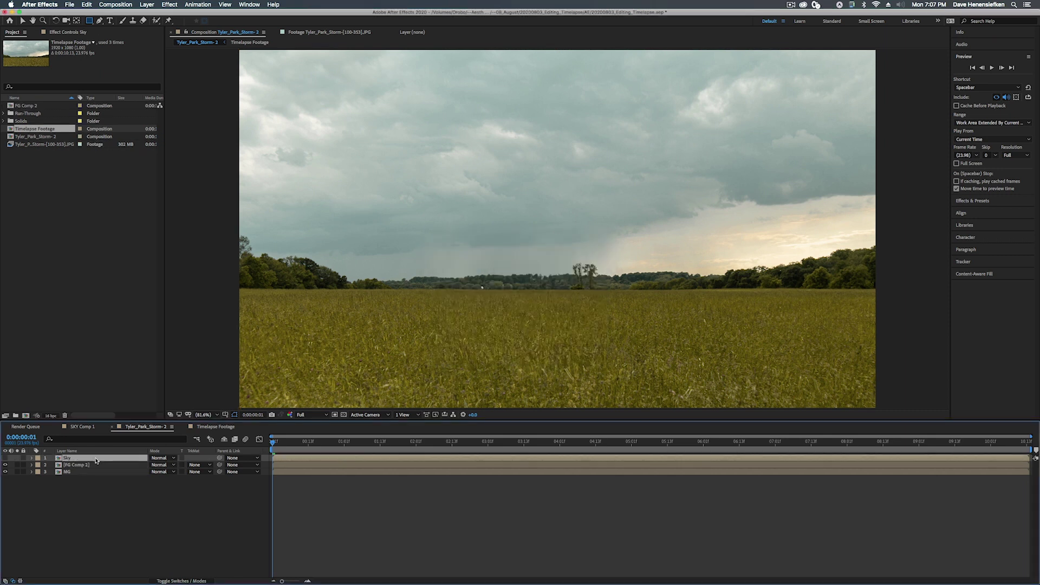
{"action": "key", "text": "super+shift+c"}
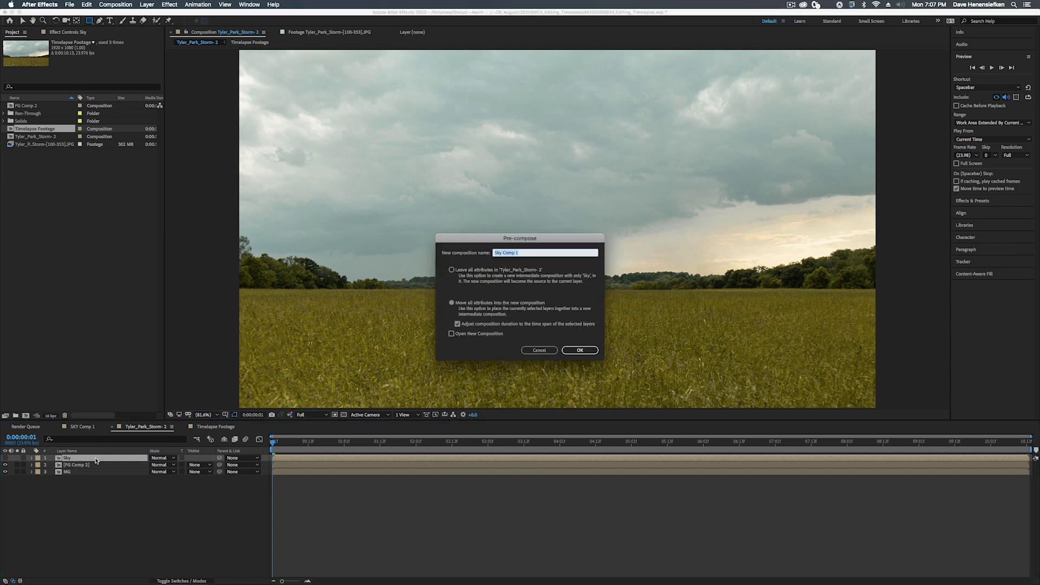
{"action": "left_click", "coordinate": [580, 350]}
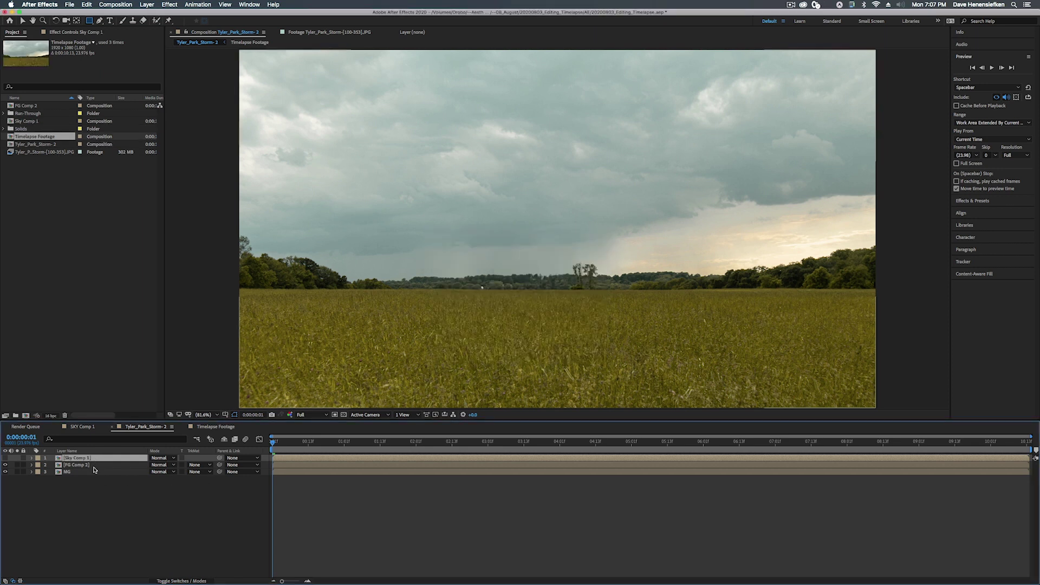
Open FG Comp 2 and draw a region of interest over the grass field, spanning the full frame width
{"action": "double_click", "coordinate": [72, 465]}
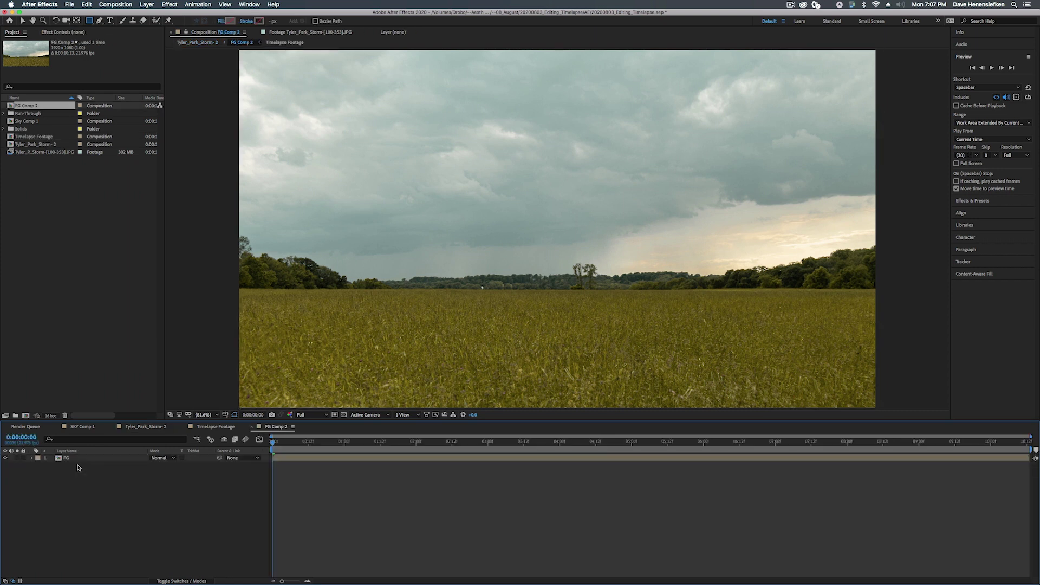
{"action": "left_click", "coordinate": [76, 457]}
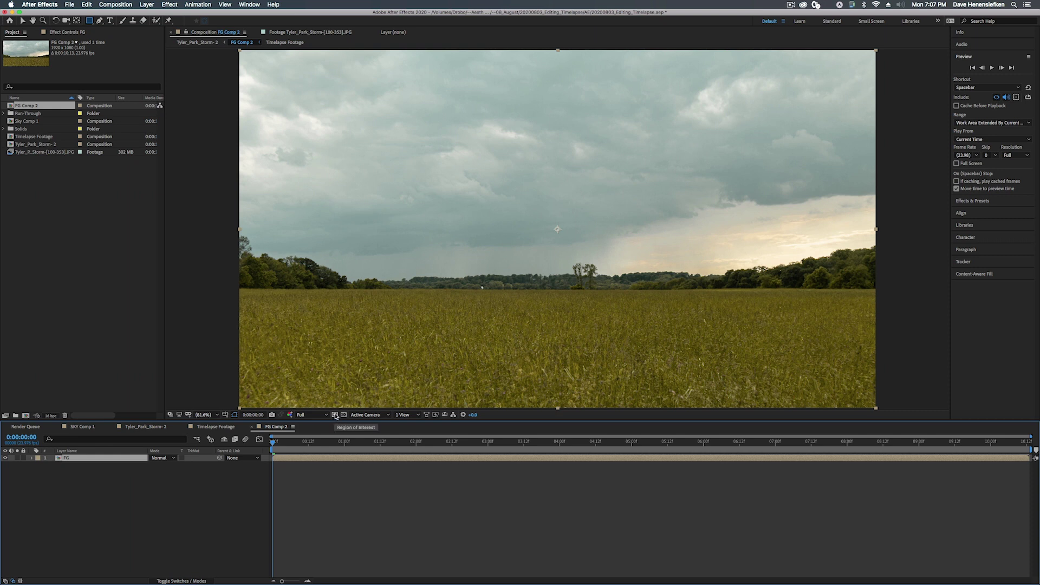
{"action": "key", "text": "comma"}
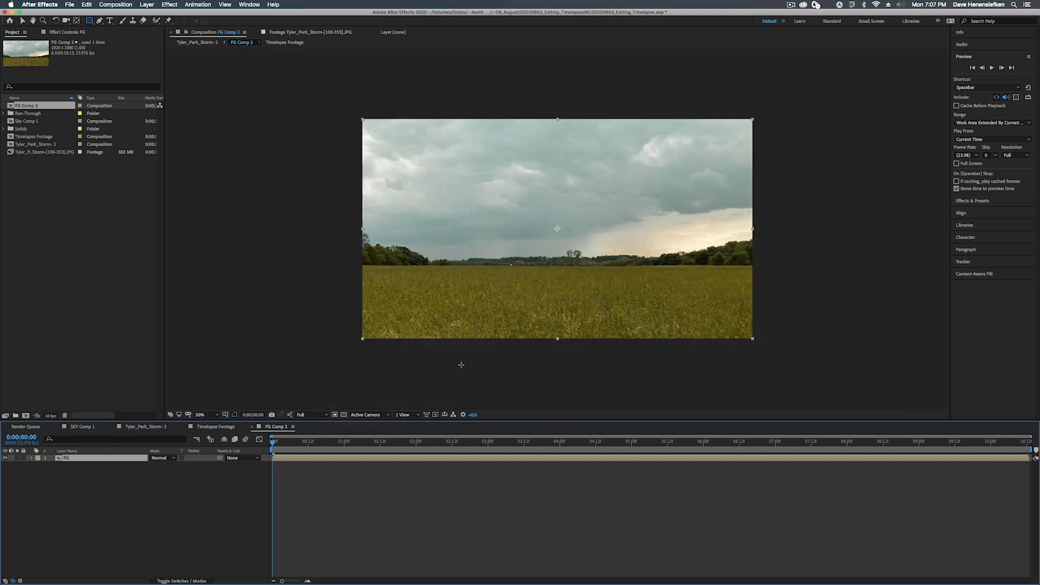
{"action": "key", "text": "v"}
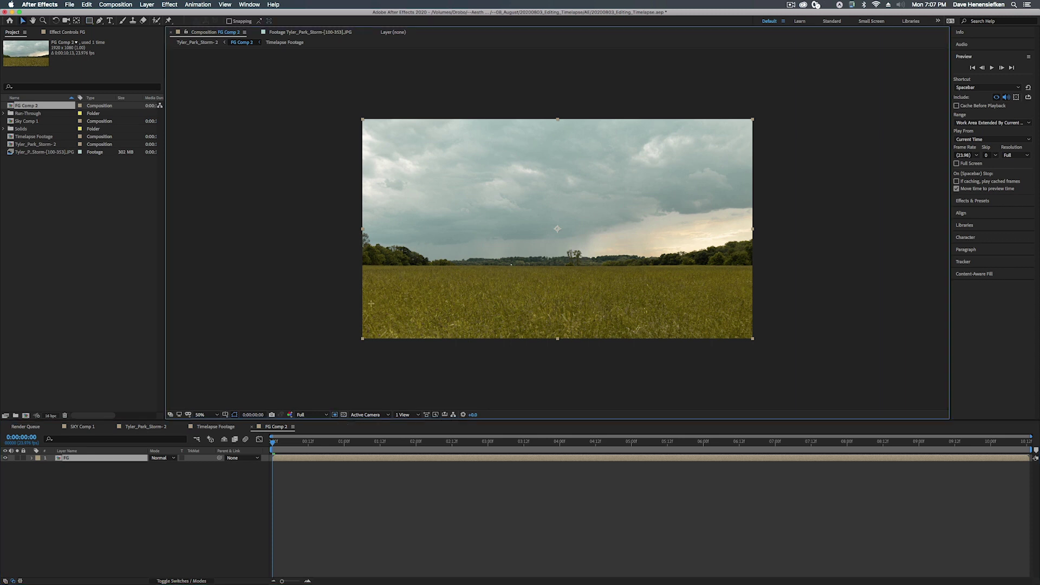
{"action": "left_click_drag", "start_coordinate": [337, 259], "coordinate": [872, 371]}
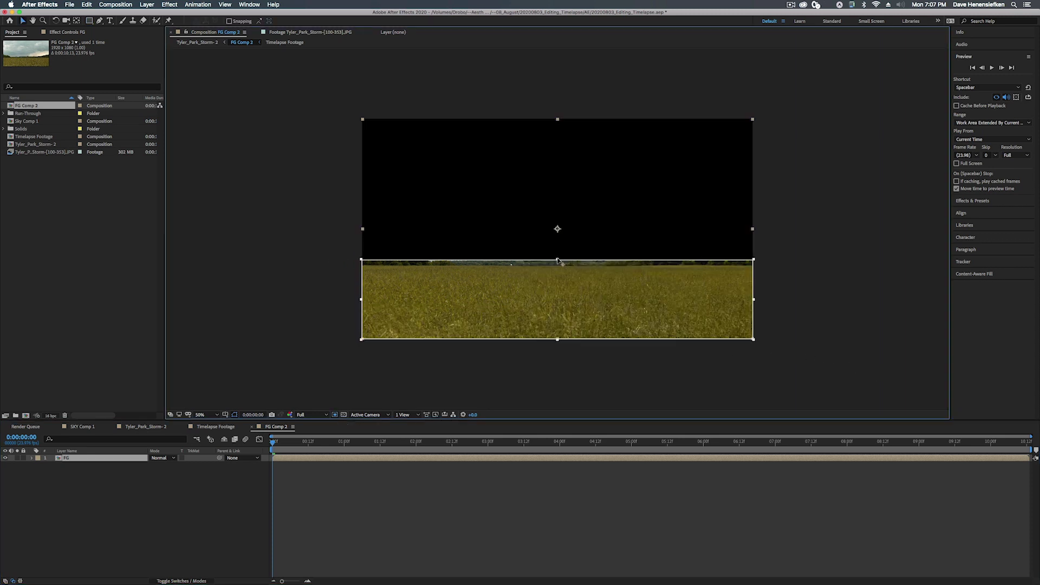
Lower the region of interest's upper edge to the far edge of the grass field and crop the composition to it
{"action": "left_click_drag", "start_coordinate": [556, 259], "coordinate": [557, 266]}
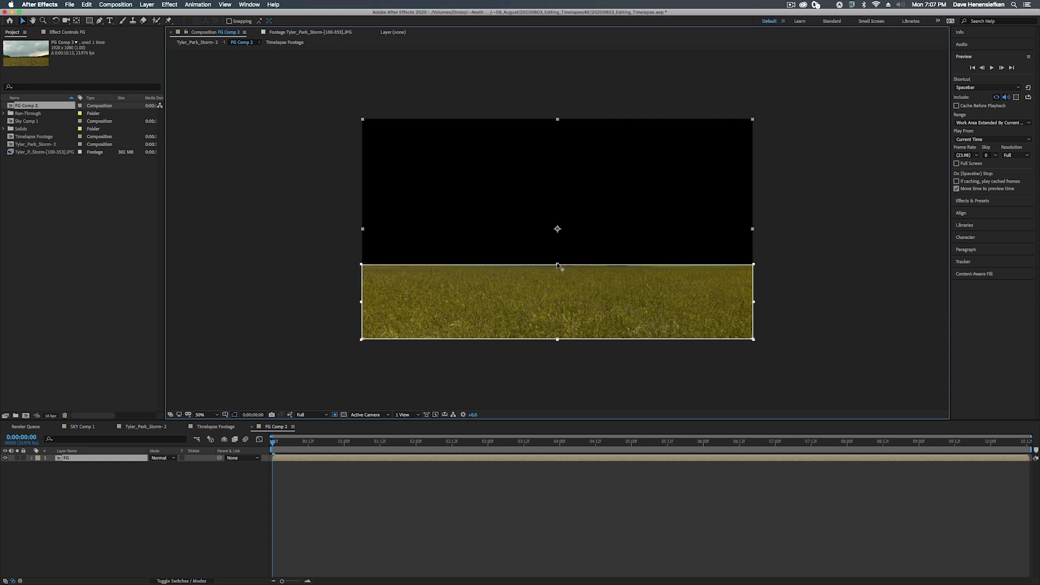
{"action": "left_click", "coordinate": [115, 6]}
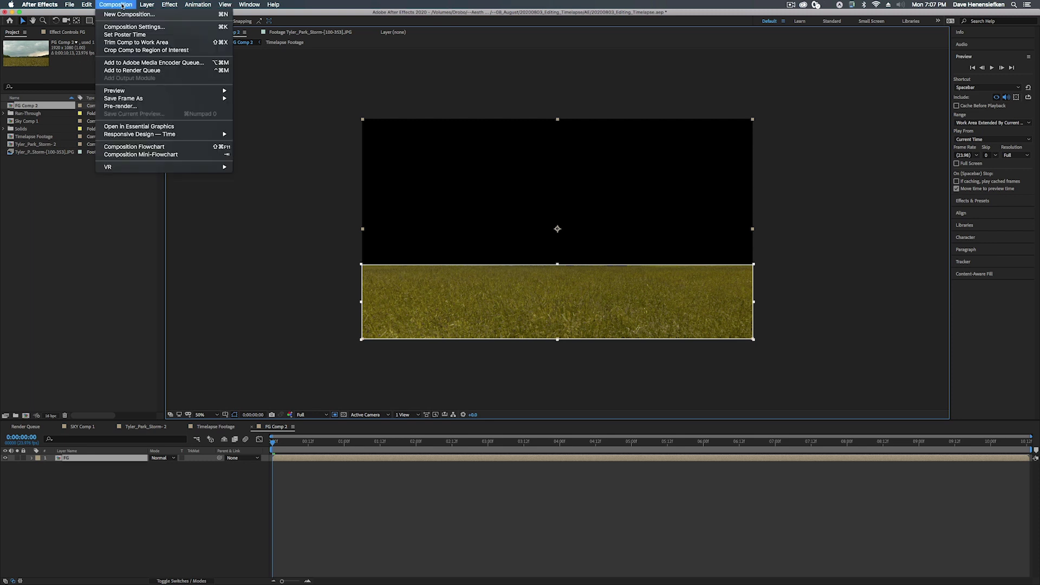
{"action": "left_click", "coordinate": [124, 51]}
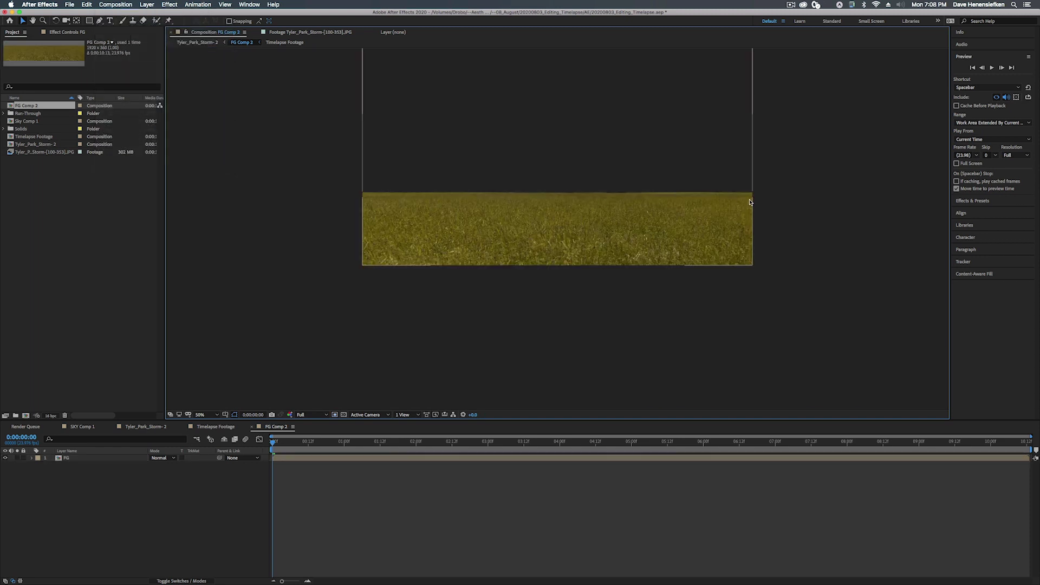
In the Tyler_Park_Storm-2 composition, move the FG Comp 2 layer down so the cropped grass lines up with the field below the treeline
{"action": "left_click", "coordinate": [142, 428]}
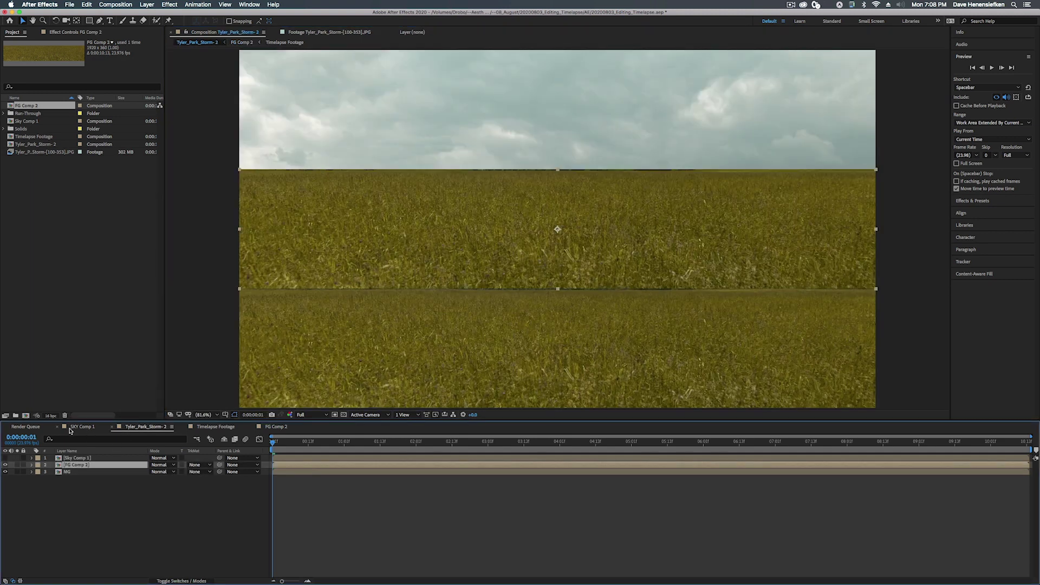
{"action": "left_click", "coordinate": [58, 428]}
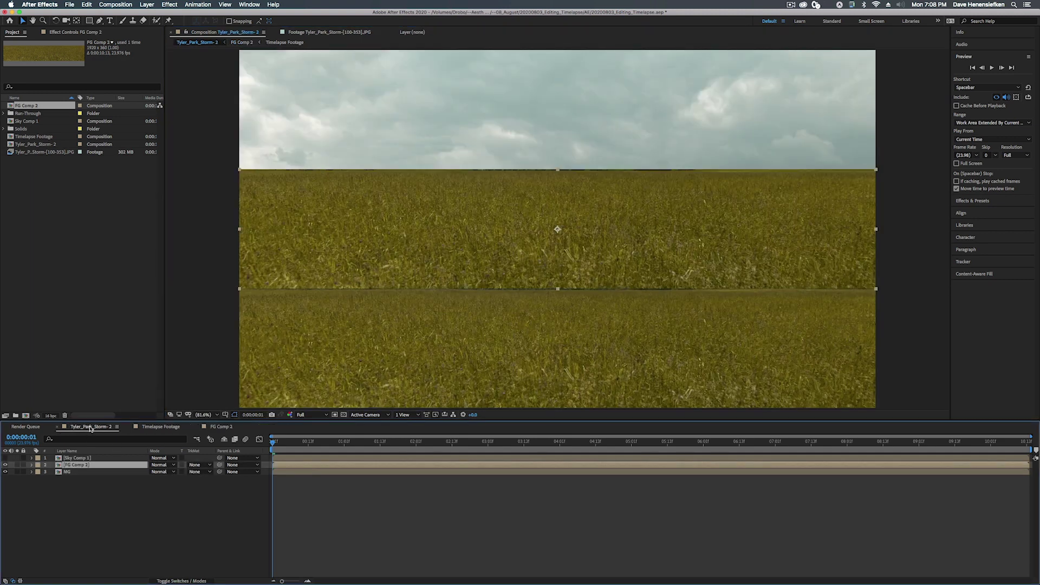
{"action": "key", "text": "comma"}
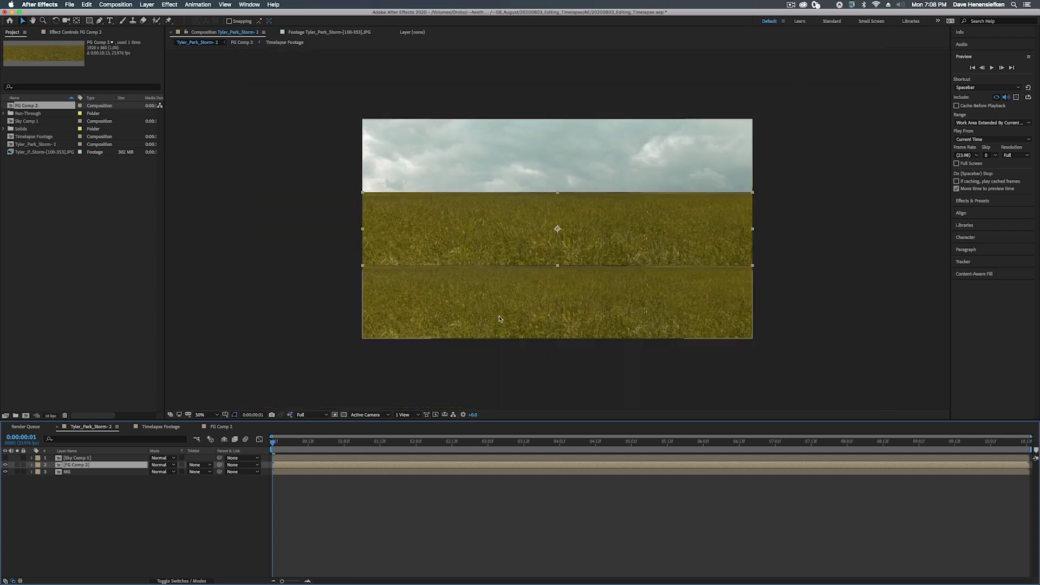
{"action": "left_click_drag", "start_coordinate": [503, 231], "coordinate": [510, 308]}
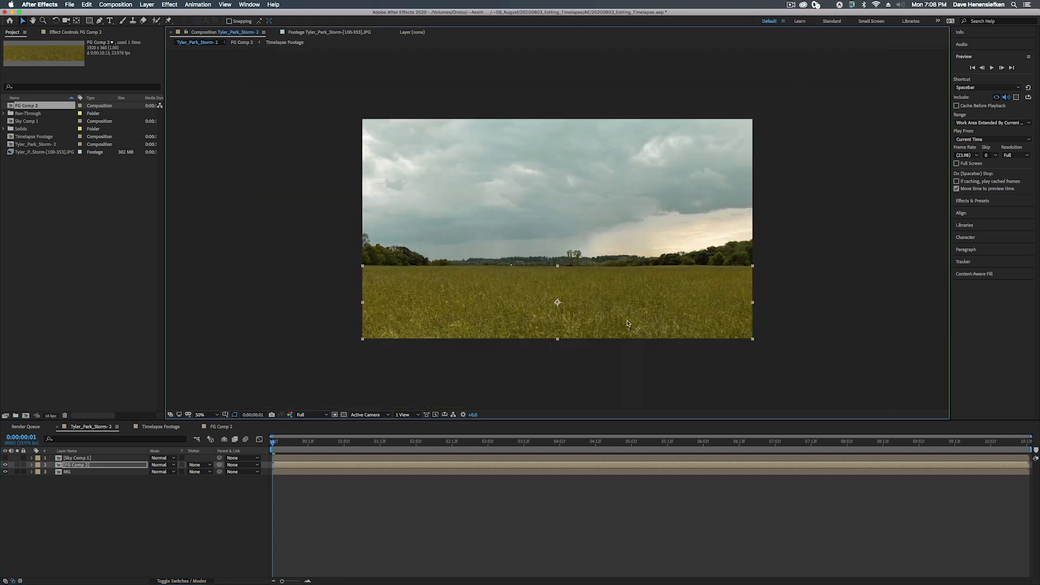
{"action": "key", "text": "comma"}
{"action": "key", "text": "period"}
{"action": "key", "text": "period"}
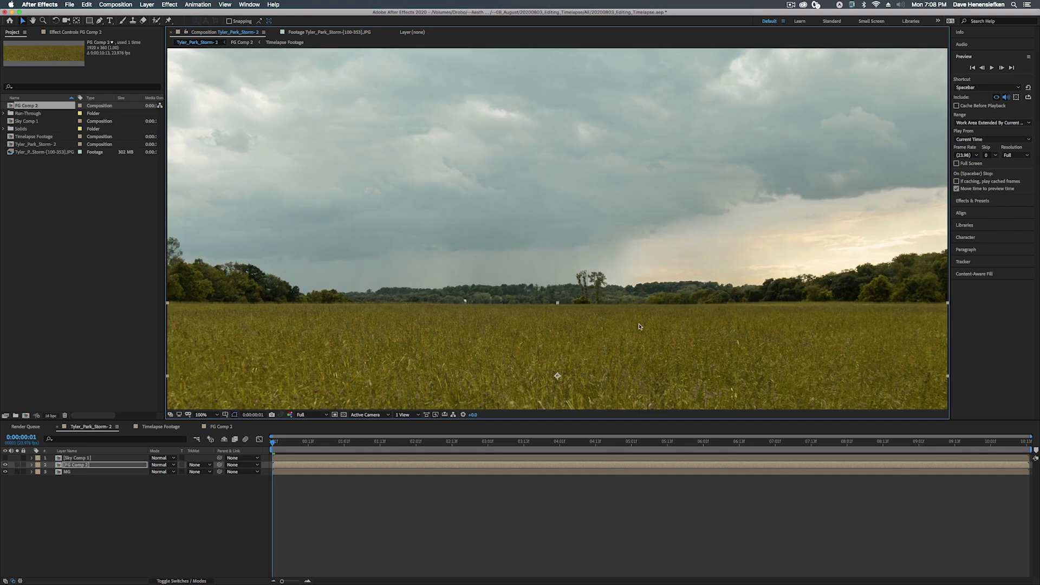
{"action": "left_click_drag", "start_coordinate": [645, 331], "coordinate": [621, 237]}
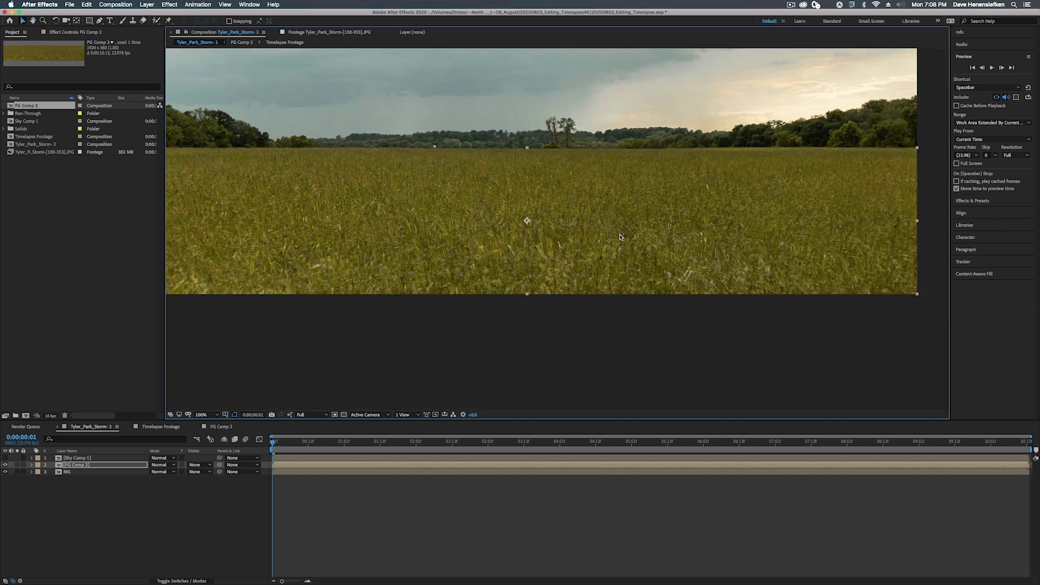
{"action": "key", "text": "comma"}
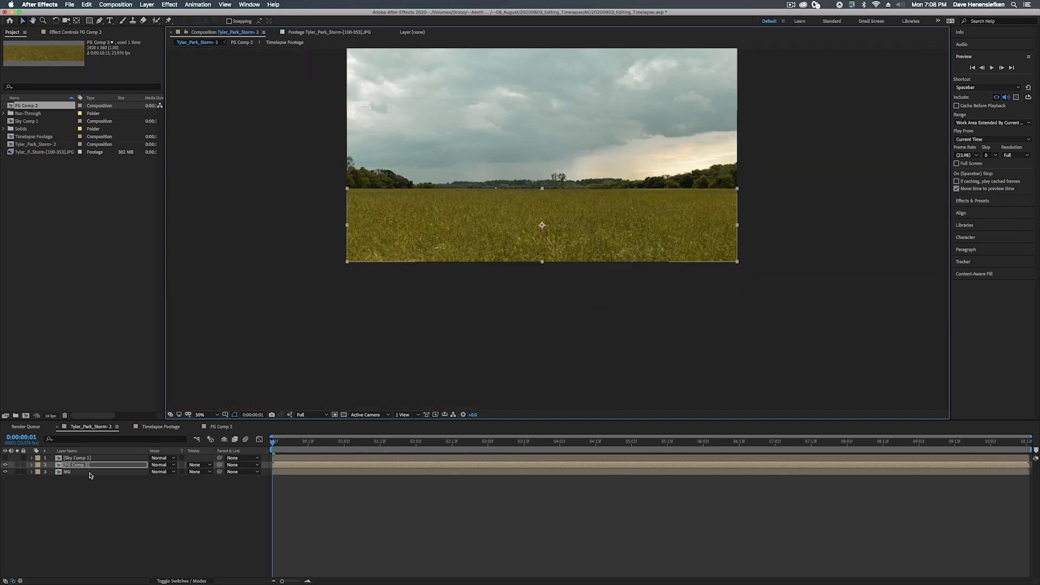
Turn the layers of the Tyler_Park_Storm-2 composition into 3D layers
{"action": "left_click", "coordinate": [174, 581]}
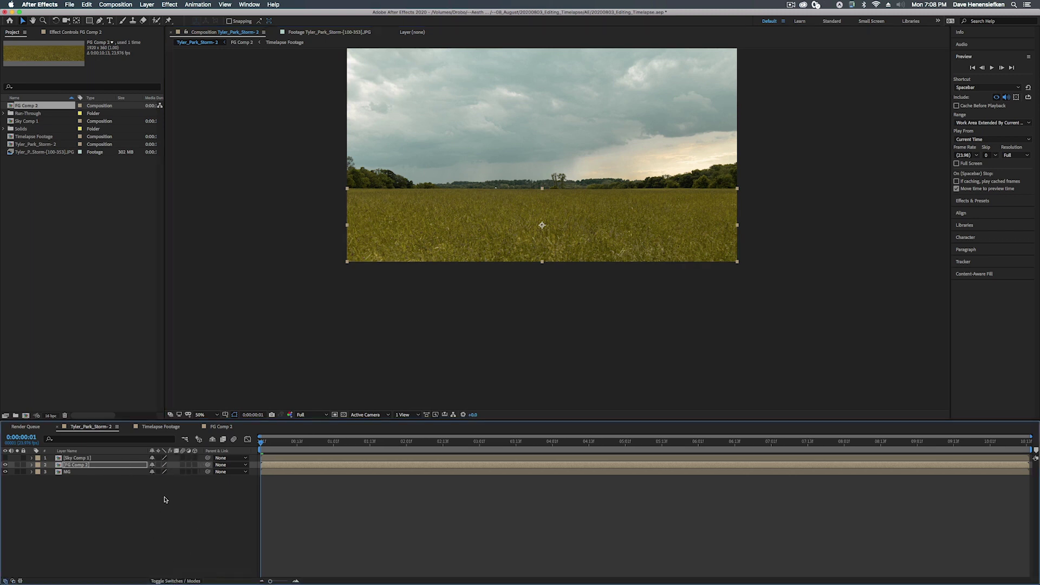
{"action": "left_click", "coordinate": [195, 465]}
{"action": "left_click", "coordinate": [195, 472]}
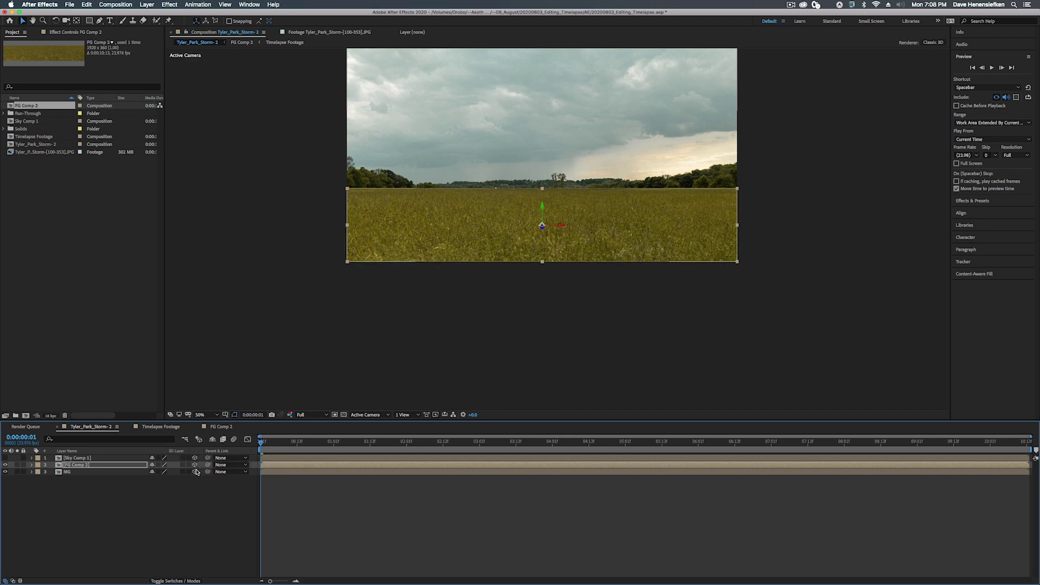
Move the anchor point of FG Comp 2 up to the layer's upper edge, along the far edge of the grass field
{"action": "left_click", "coordinate": [79, 466]}
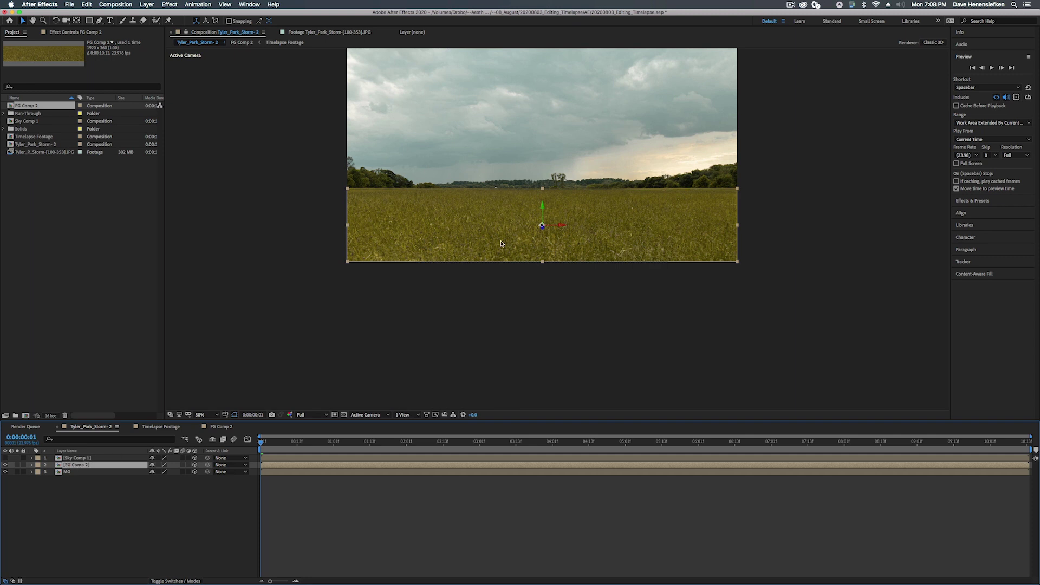
{"action": "key", "text": "y"}
{"action": "left_click_drag", "start_coordinate": [538, 211], "coordinate": [543, 190]}
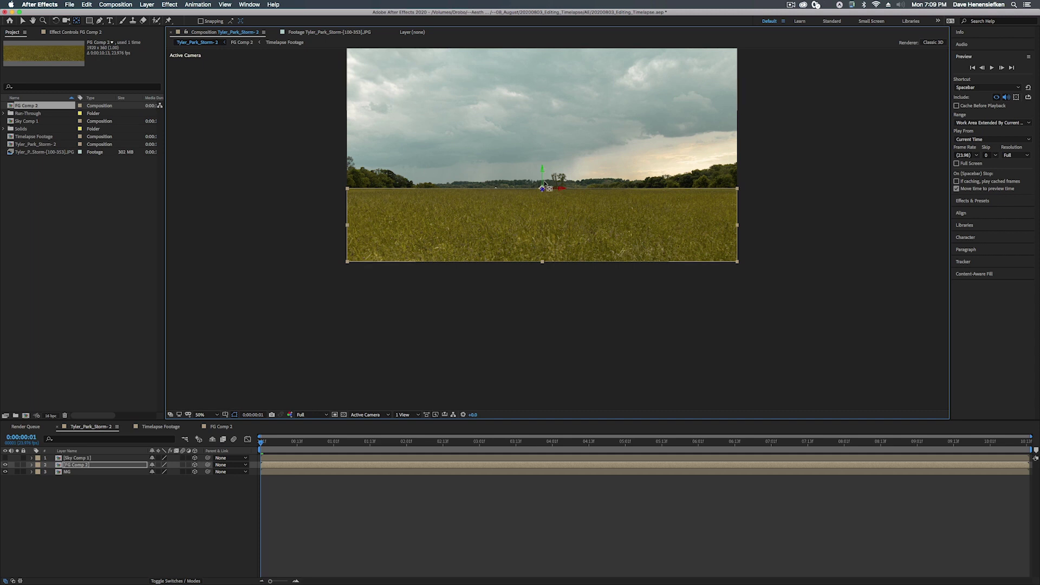
{"action": "scroll", "coordinate": [552, 202], "scroll_direction": "up", "scroll_amount": 2}
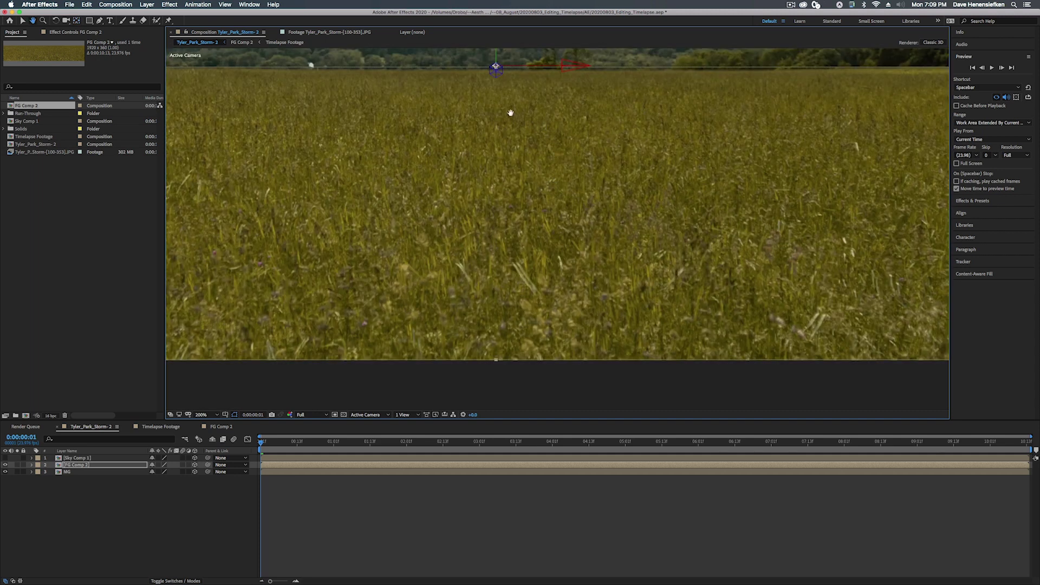
{"action": "scroll", "coordinate": [523, 194], "scroll_direction": "up", "scroll_amount": 2}
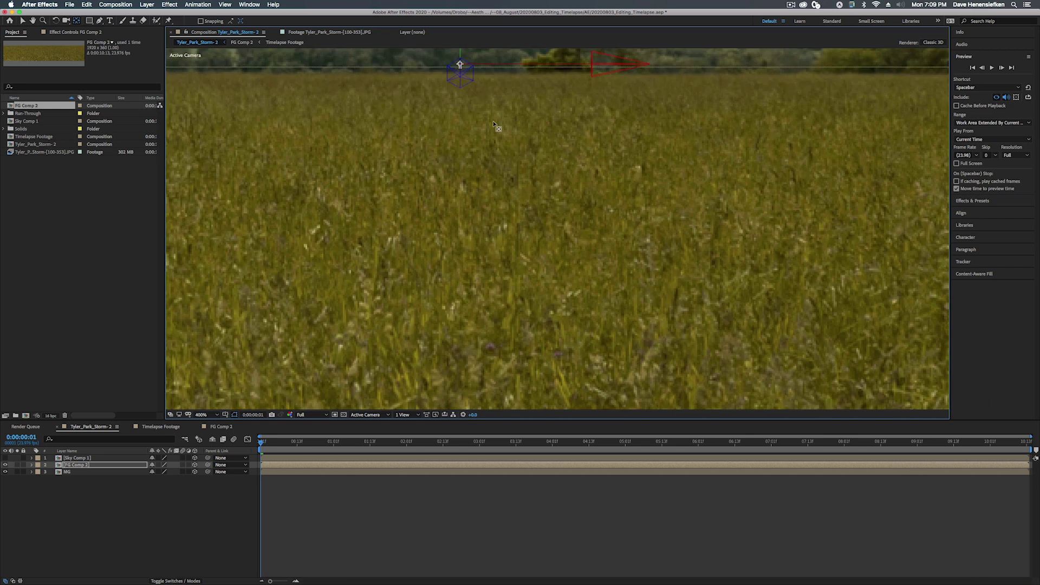
{"action": "left_click_drag", "start_coordinate": [494, 125], "coordinate": [545, 262]}
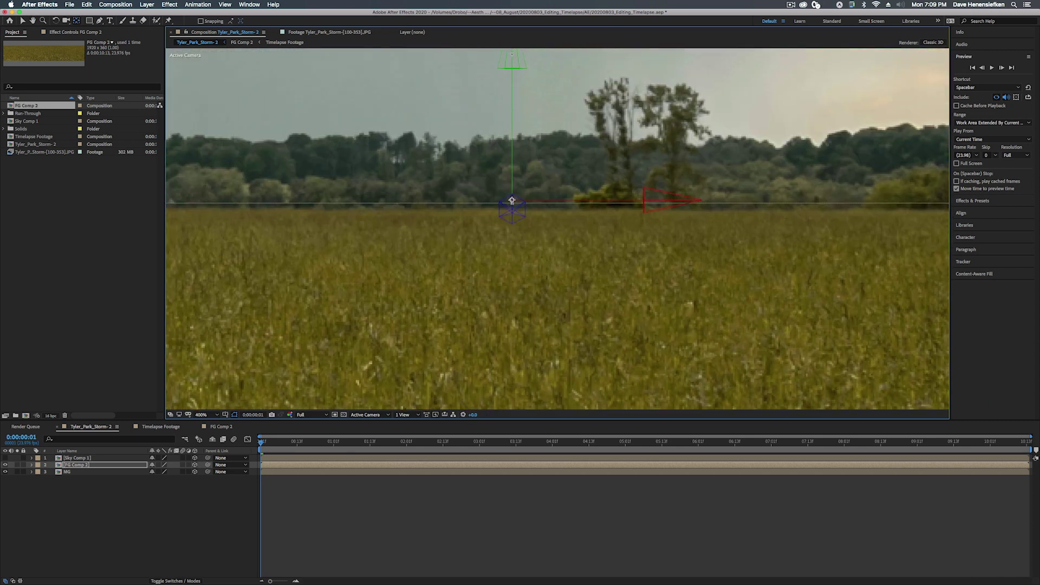
{"action": "left_click_drag", "start_coordinate": [512, 200], "coordinate": [511, 207]}
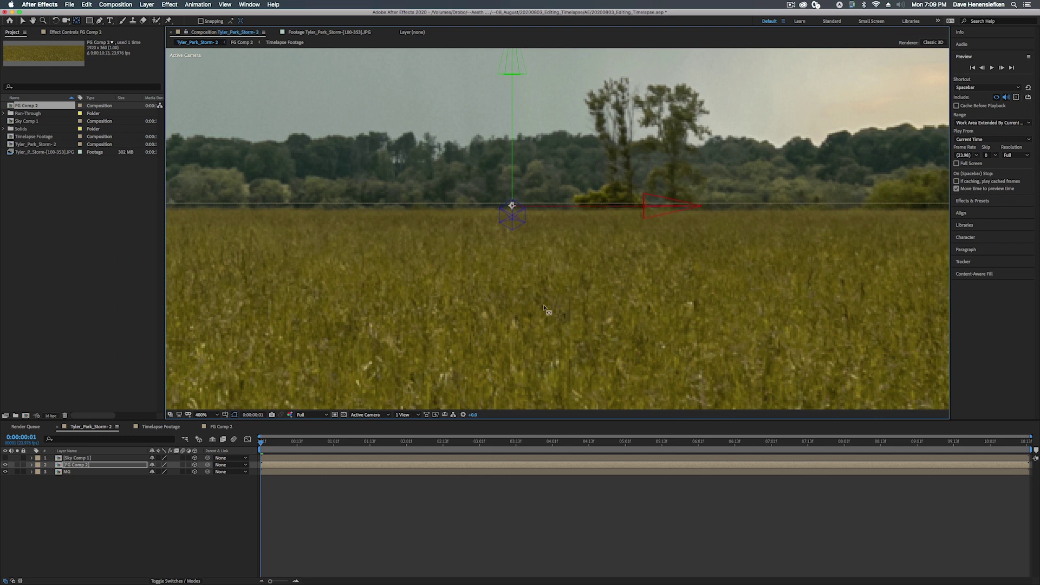
{"action": "scroll", "coordinate": [525, 295], "scroll_direction": "down", "scroll_amount": 4}
{"action": "scroll", "coordinate": [525, 295], "scroll_direction": "down", "scroll_amount": 2}
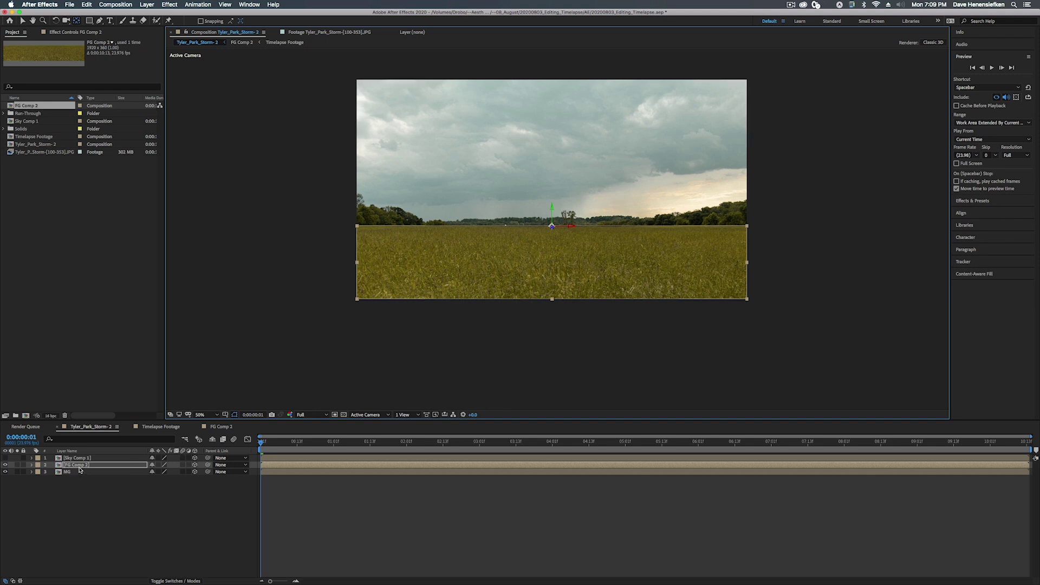
Set the X Rotation of FG Comp 2 to -90° so it lies flat as a ground plane
{"action": "key", "text": "r"}
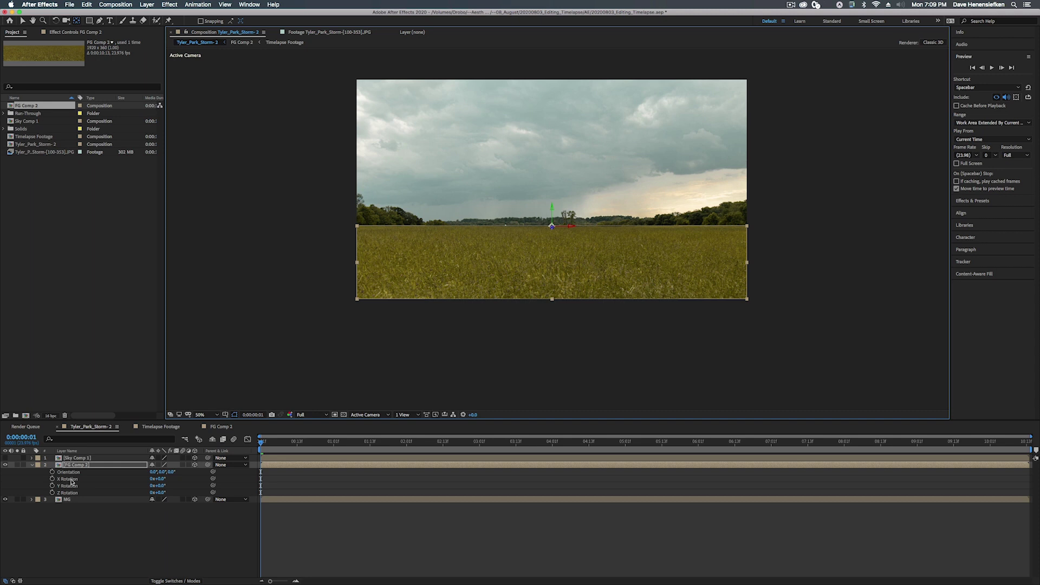
{"action": "left_click_drag", "start_coordinate": [160, 480], "coordinate": [155, 494]}
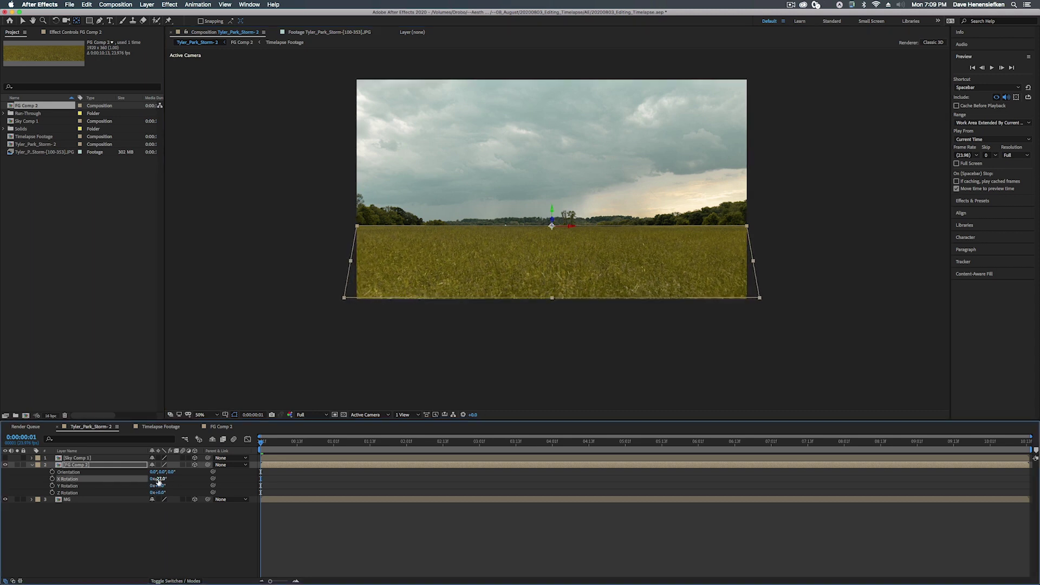
{"action": "left_click", "coordinate": [159, 479]}
{"action": "type", "text": "-90"}
{"action": "key", "text": "Return"}
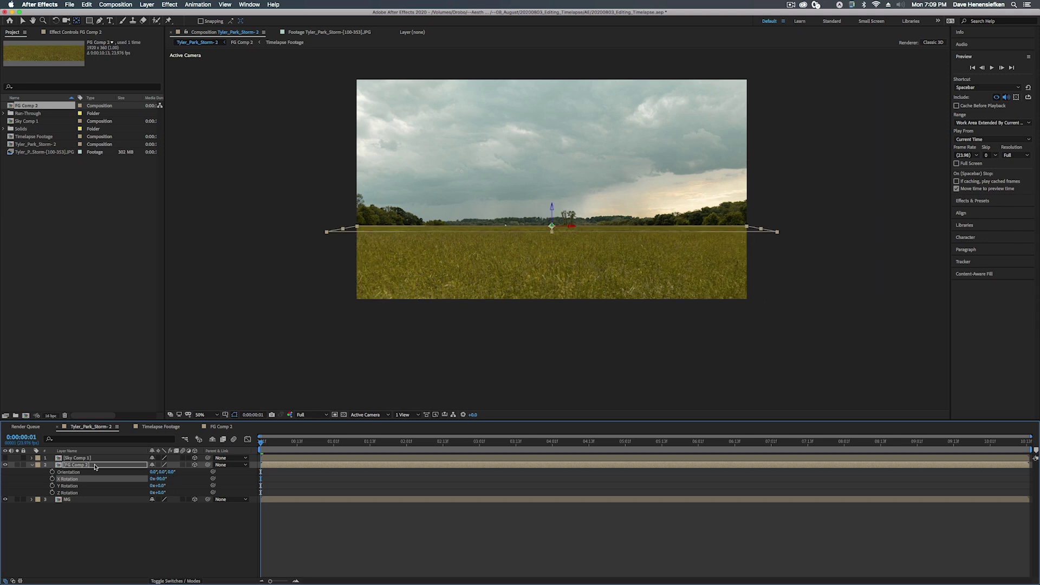
Unlink the scale proportions of FG Comp 2 and stretch its Y scale to 496% to reach the lower edge of the frame
{"action": "key", "text": "s"}
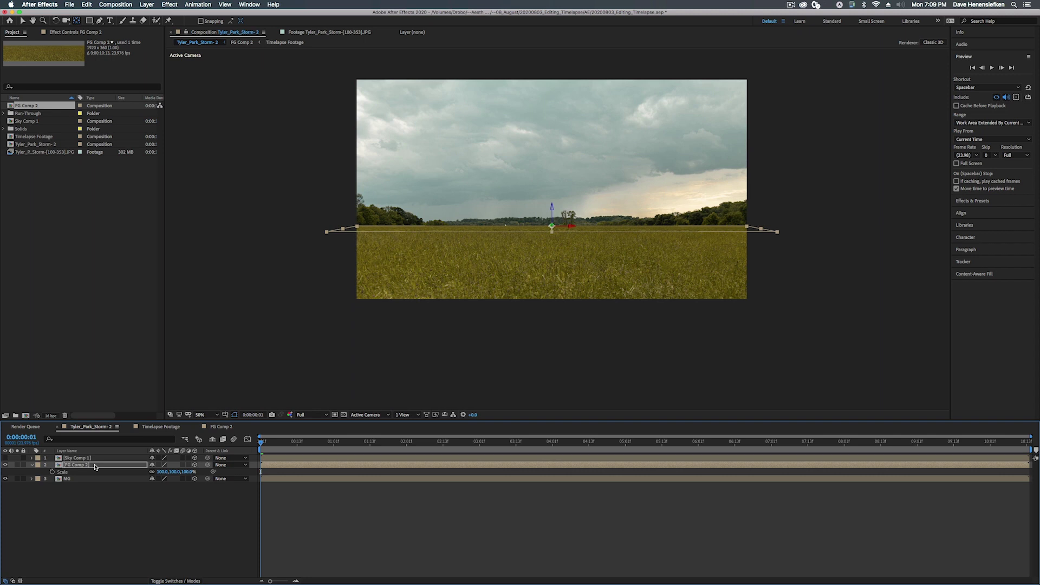
{"action": "left_click", "coordinate": [152, 473]}
{"action": "left_click", "coordinate": [172, 472]}
{"action": "left_click_drag", "start_coordinate": [172, 471], "coordinate": [327, 466]}
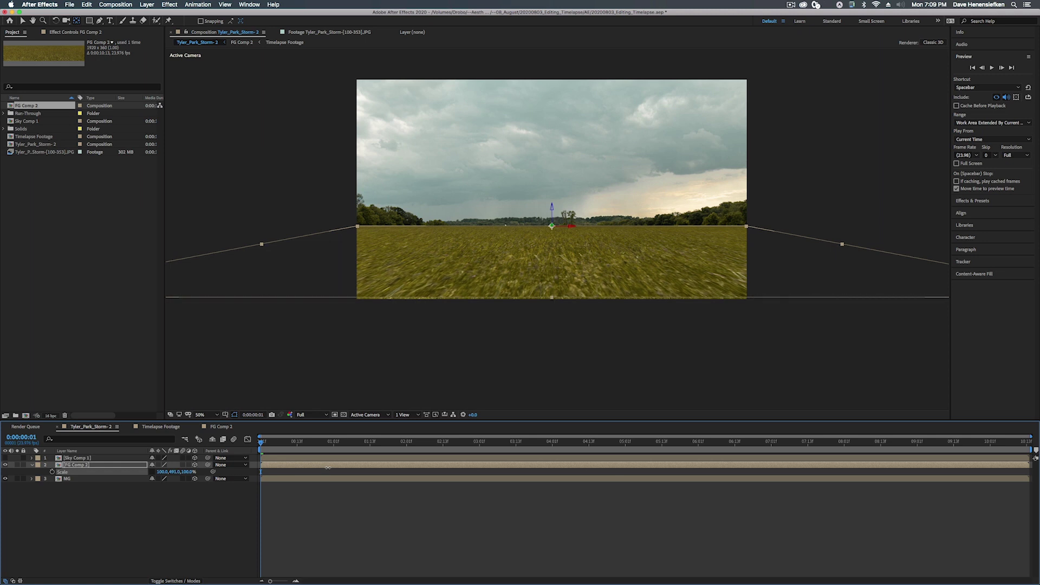
{"action": "left_click_drag", "start_coordinate": [328, 467], "coordinate": [329, 467]}
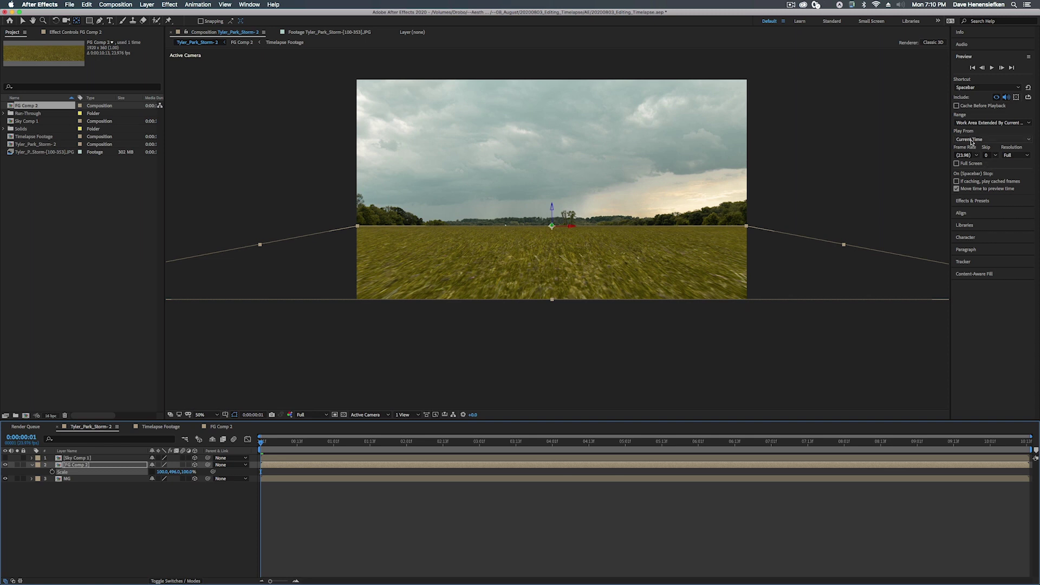
Find the CC Power Pin effect and apply it to the FG Comp 2 layer
{"action": "left_click", "coordinate": [975, 201]}
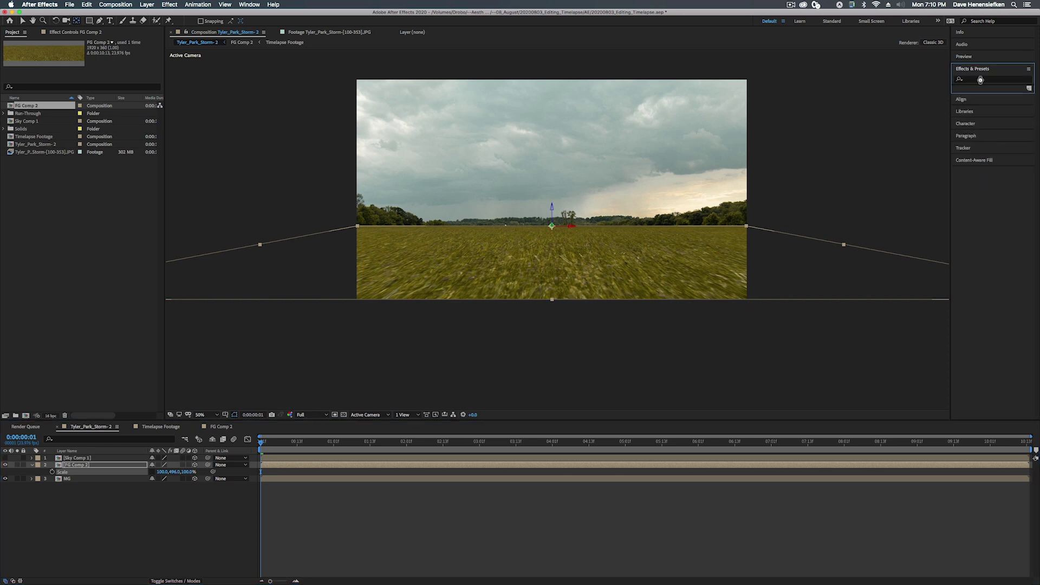
{"action": "left_click", "coordinate": [980, 79]}
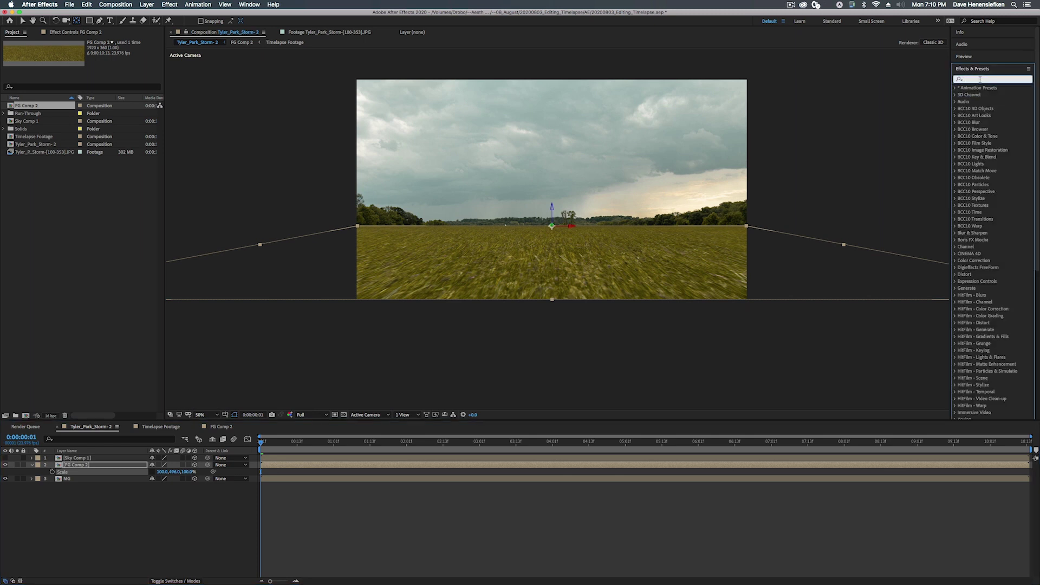
{"action": "type", "text": "power"}
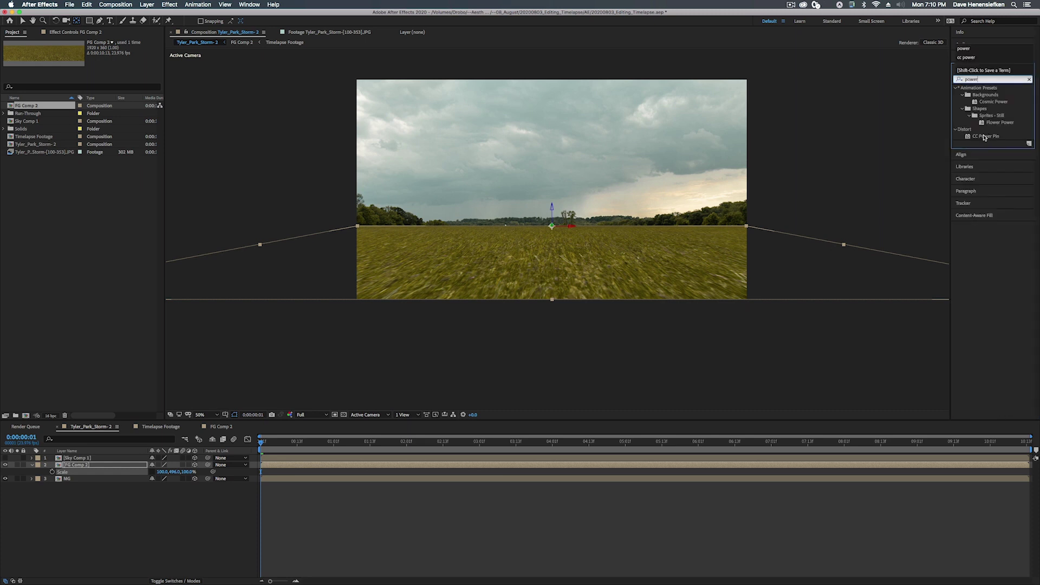
{"action": "left_click_drag", "start_coordinate": [985, 137], "coordinate": [95, 466]}
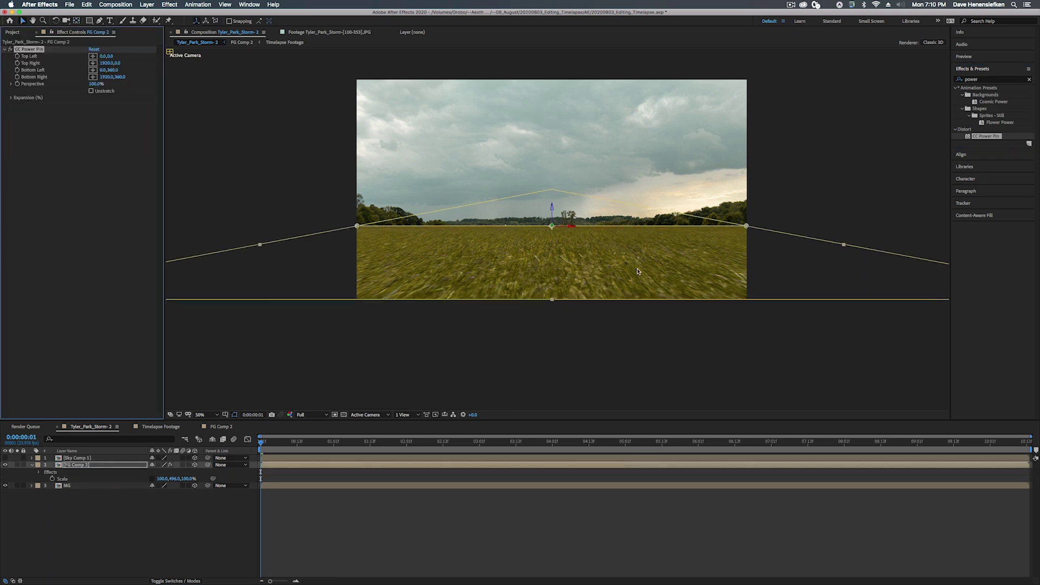
Pull both lower CC Power Pin corners of FG Comp 2 inward to the lower corners of the composition frame
{"action": "key", "text": "comma"}
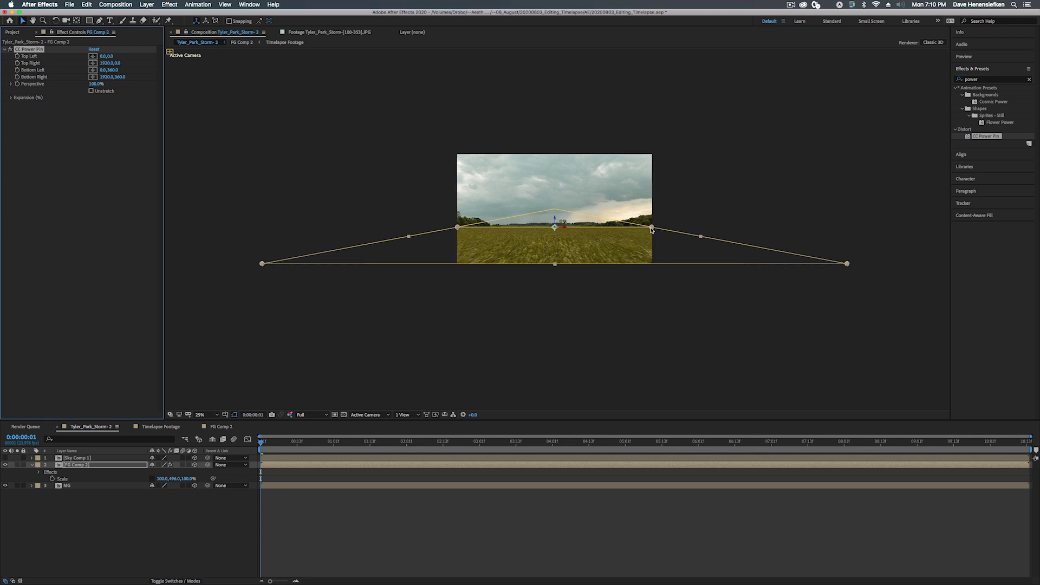
{"action": "left_click", "coordinate": [848, 265]}
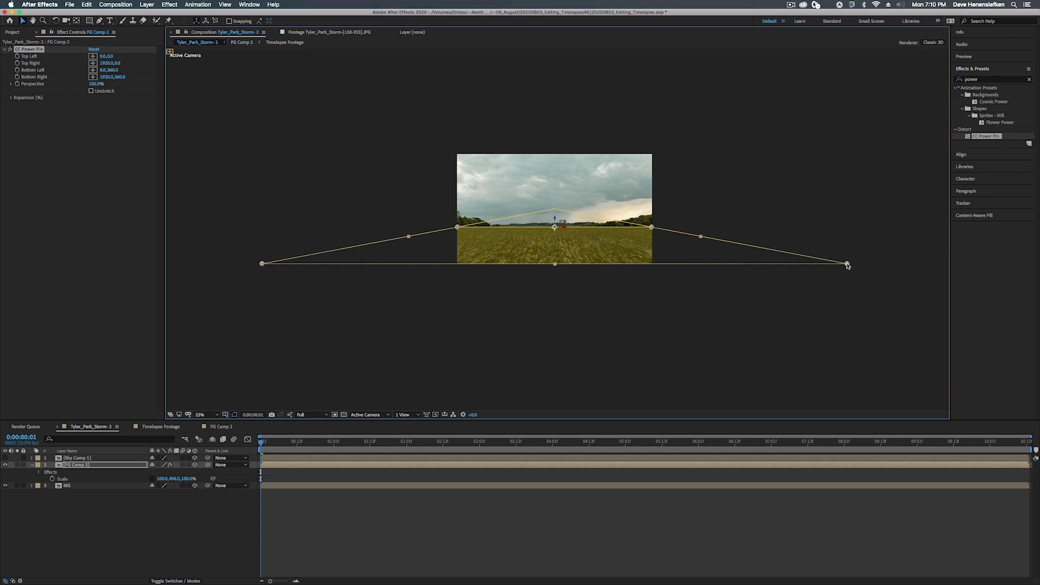
{"action": "left_click_drag", "start_coordinate": [847, 266], "coordinate": [653, 263]}
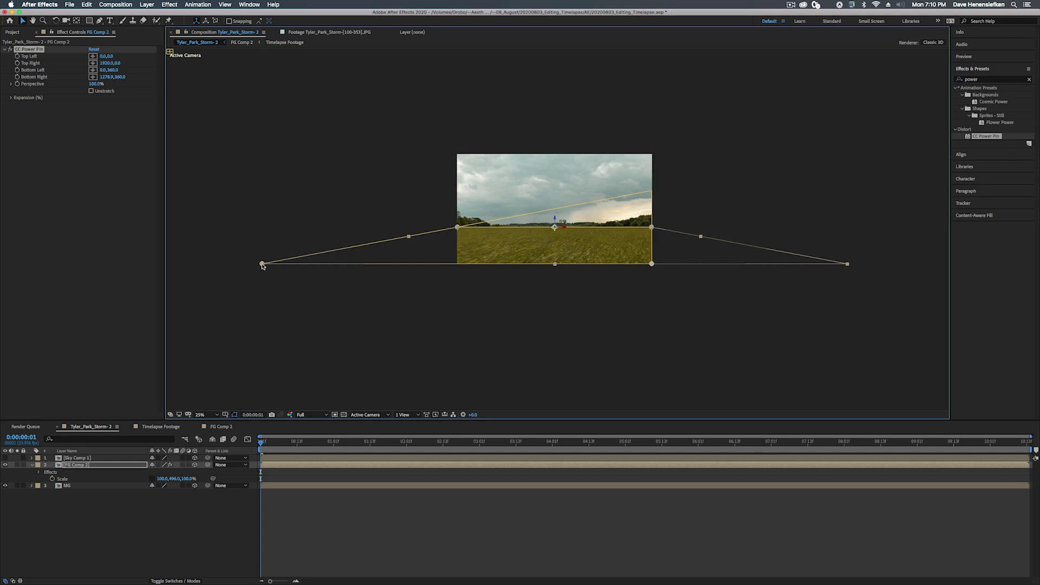
{"action": "left_click_drag", "start_coordinate": [263, 266], "coordinate": [458, 269]}
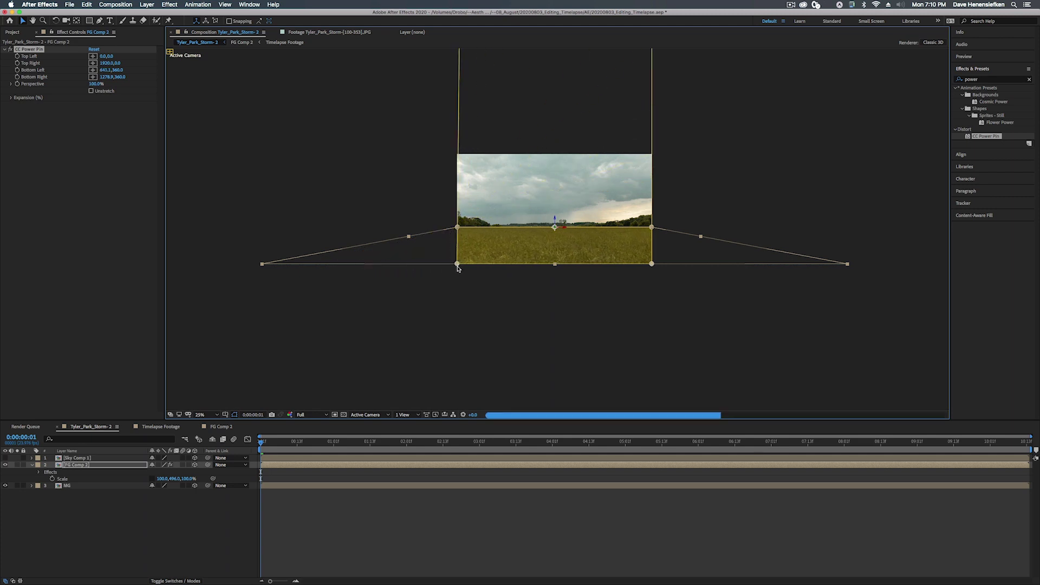
Fine-tune the Bottom Left CC Power Pin corner to about 641, 360 so it meets the frame's lower-left corner
{"action": "key", "text": "period"}
{"action": "key", "text": "period"}
{"action": "key", "text": "period"}
{"action": "key", "text": "period"}
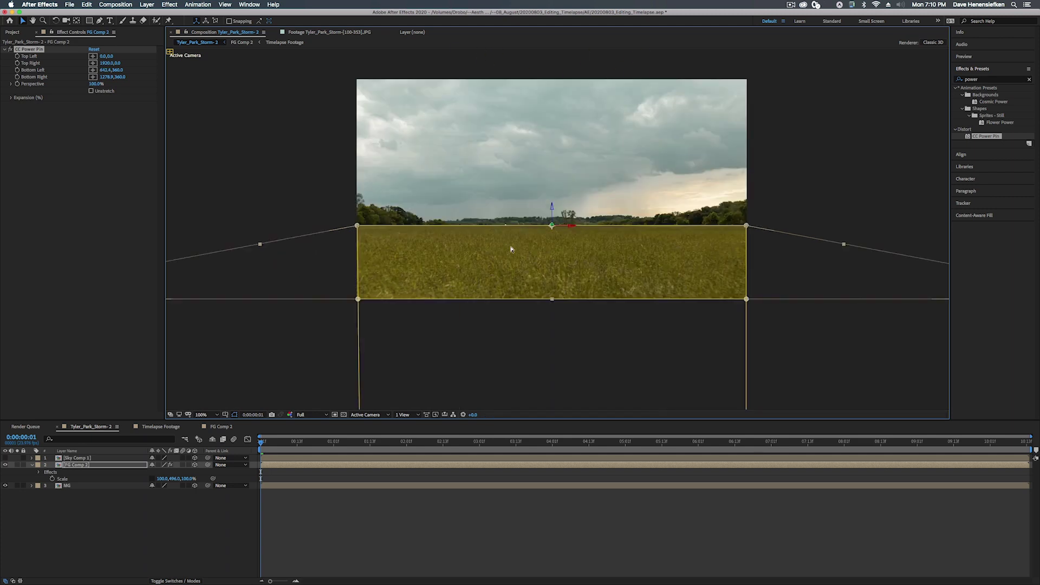
{"action": "key", "text": "h"}
{"action": "left_click_drag", "start_coordinate": [260, 282], "coordinate": [636, 281]}
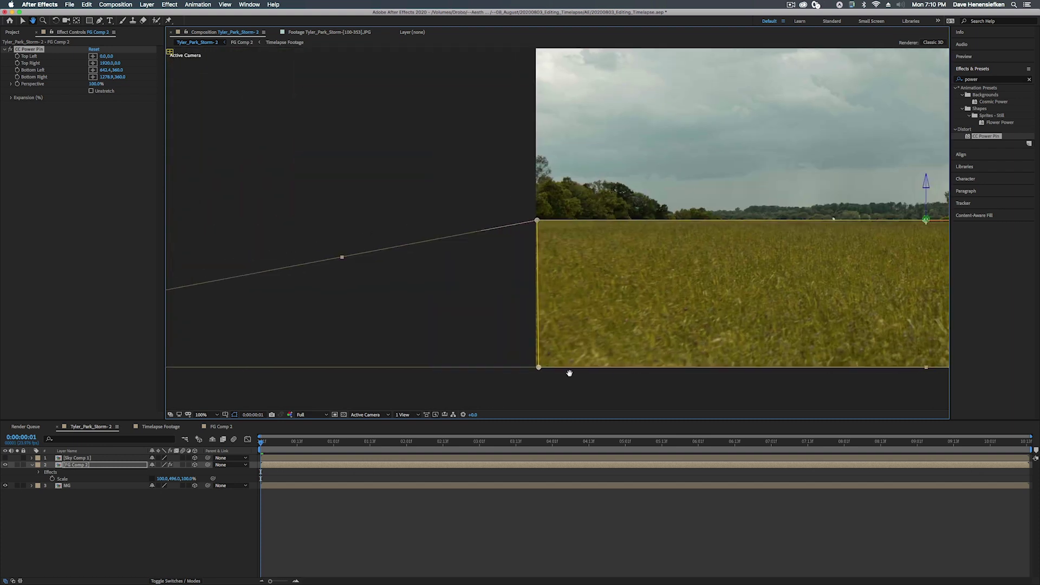
{"action": "key", "text": "v"}
{"action": "left_click_drag", "start_coordinate": [538, 368], "coordinate": [537, 369]}
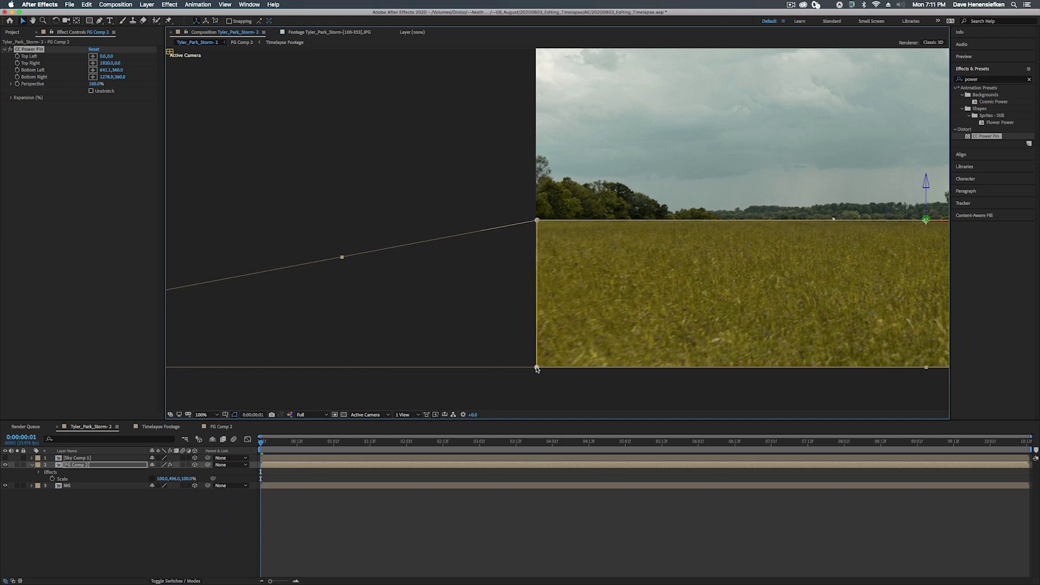
Fine-tune the Bottom Right CC Power Pin corner to about 1279, 360 so it meets the frame's lower-right corner
{"action": "key", "text": "h"}
{"action": "left_click_drag", "start_coordinate": [829, 304], "coordinate": [413, 276]}
{"action": "key", "text": "v"}
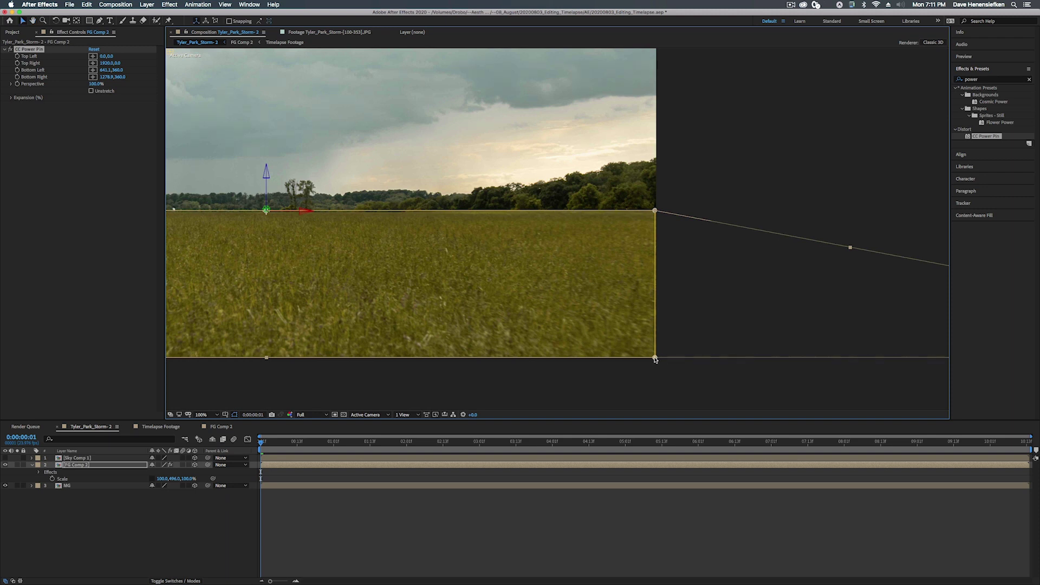
{"action": "left_click_drag", "start_coordinate": [656, 360], "coordinate": [655, 359]}
{"action": "key", "text": "comma"}
{"action": "key", "text": "comma"}
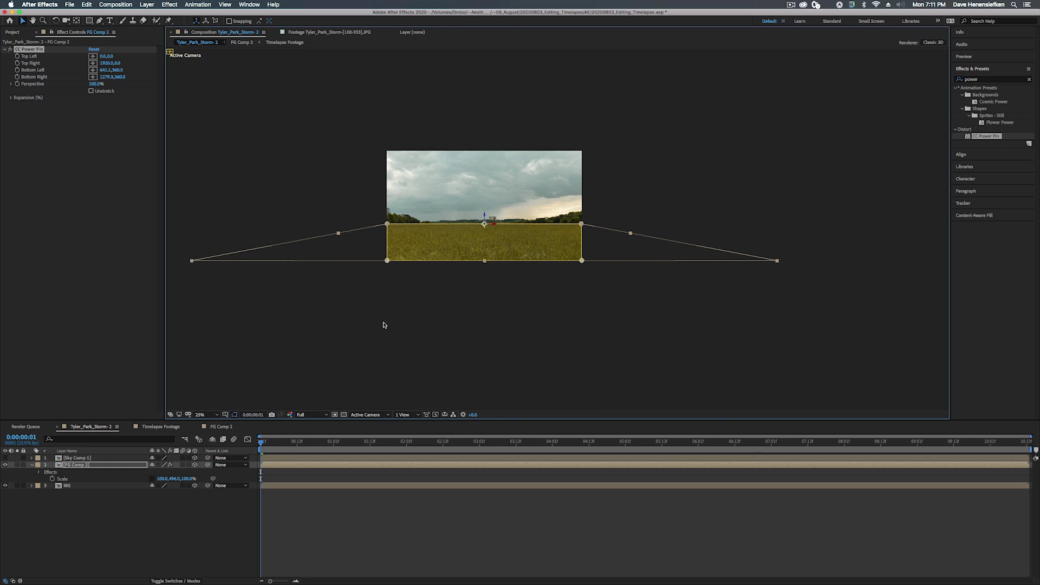
Make the Sky Comp 1 layer visible and open its composition with the Sky layer
{"action": "key", "text": "period"}
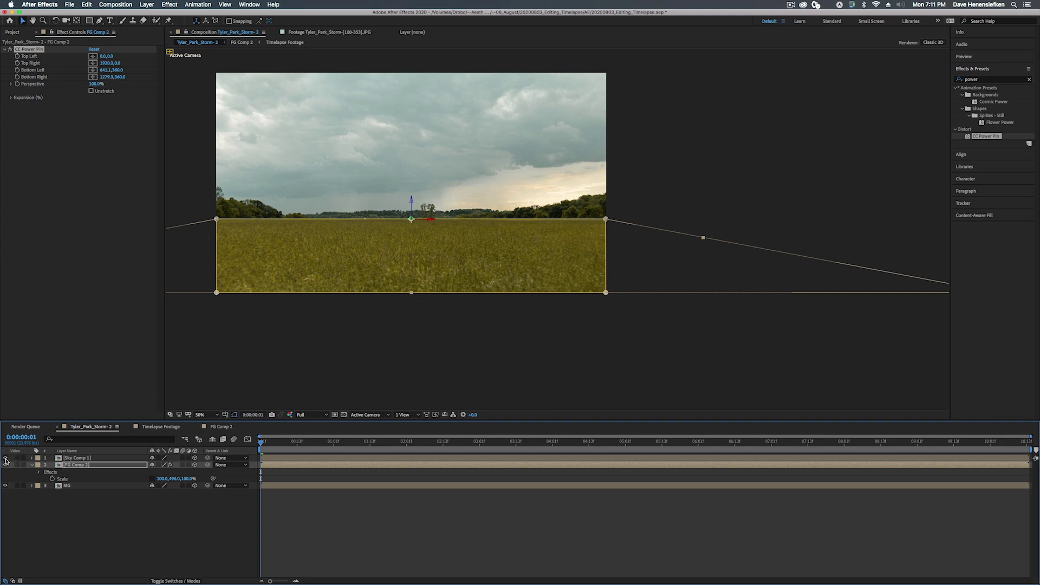
{"action": "left_click", "coordinate": [81, 458]}
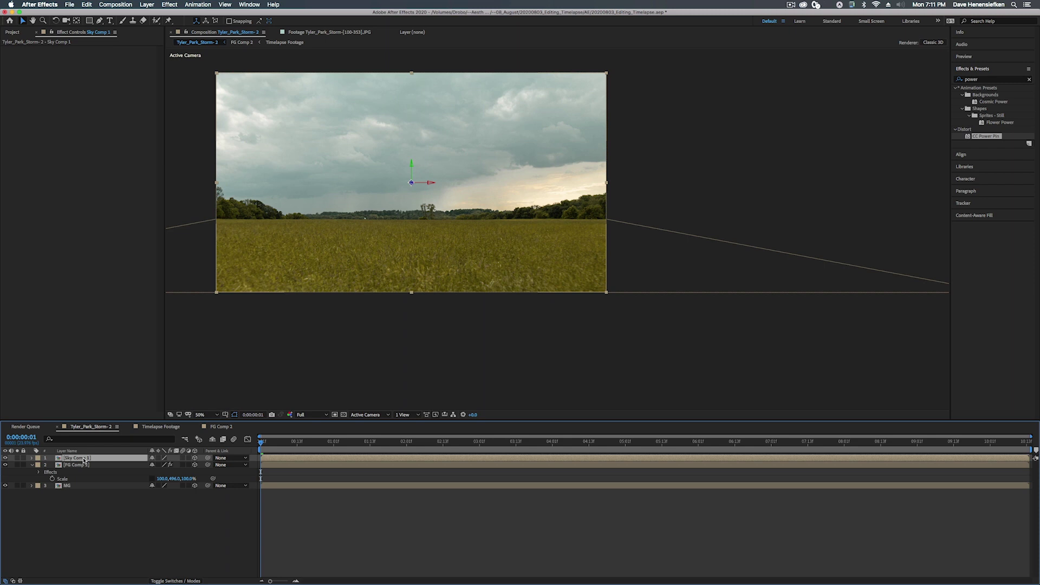
{"action": "double_click", "coordinate": [83, 459]}
{"action": "left_click", "coordinate": [77, 459]}
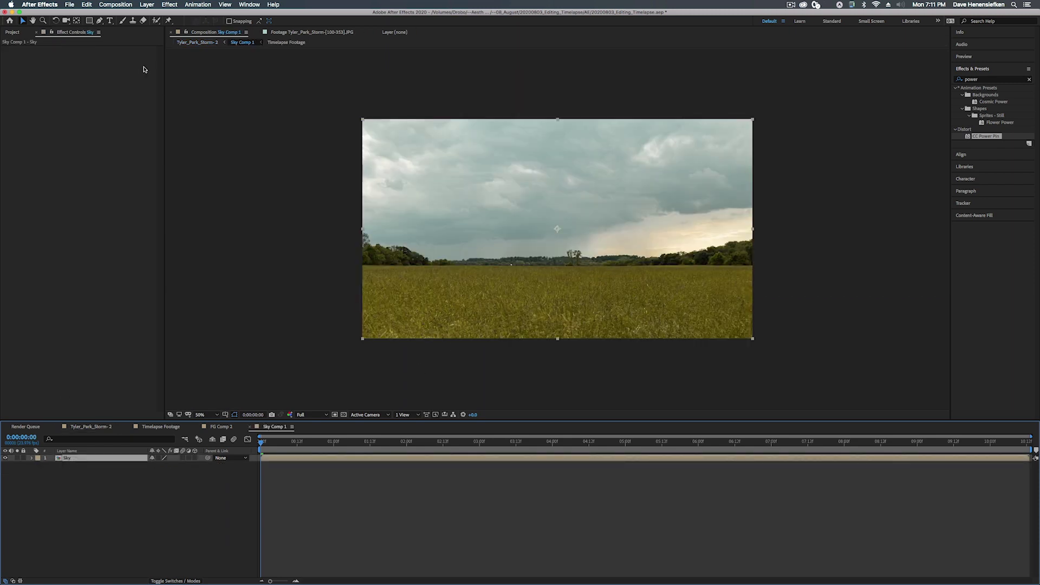
Draw a region of interest across the sky in Sky Comp 1 and extend it down to cover the whole frame
{"action": "left_click", "coordinate": [336, 414]}
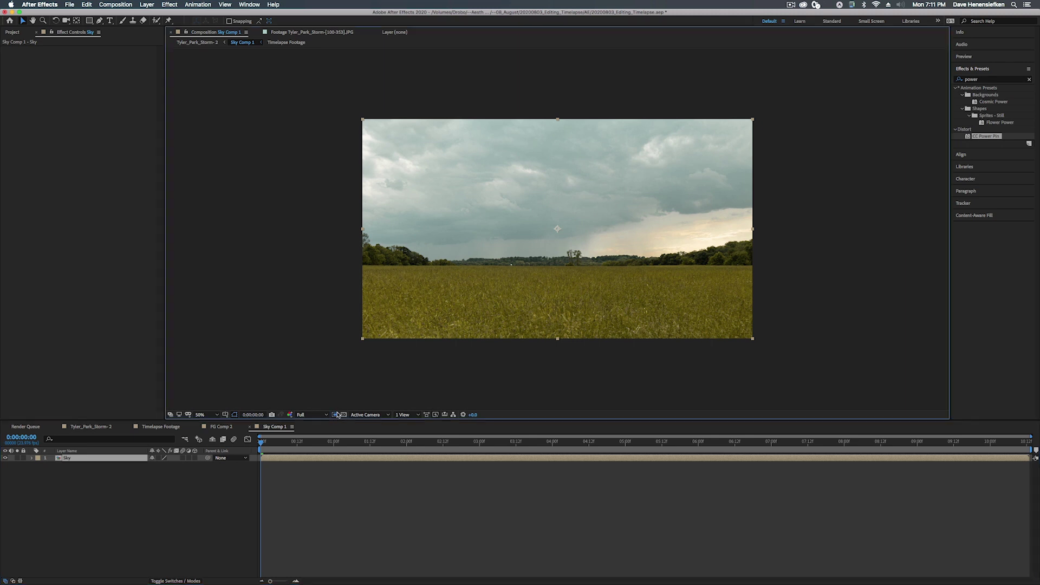
{"action": "left_click_drag", "start_coordinate": [337, 97], "coordinate": [790, 241]}
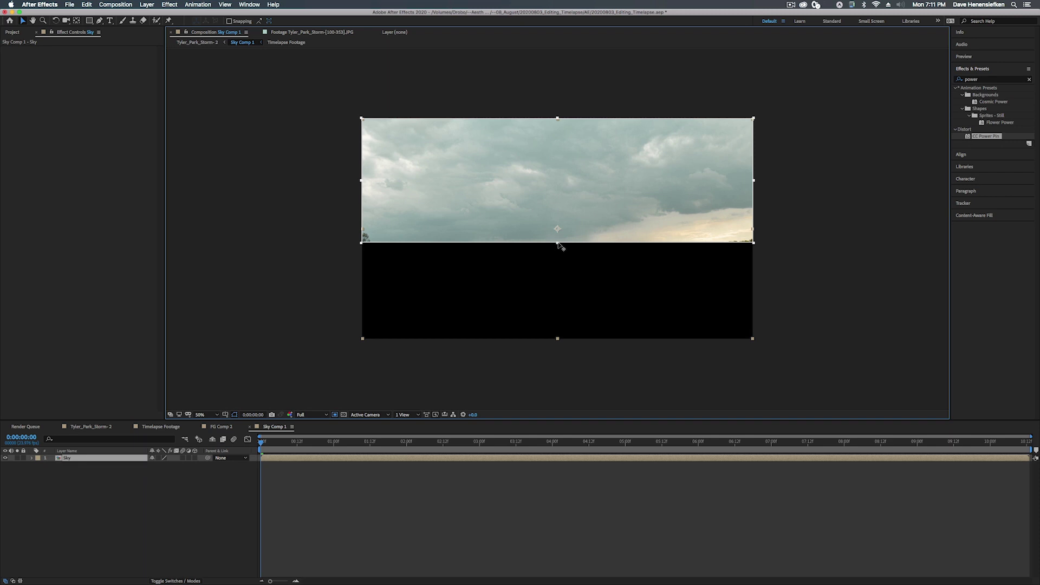
{"action": "left_click_drag", "start_coordinate": [558, 244], "coordinate": [567, 347]}
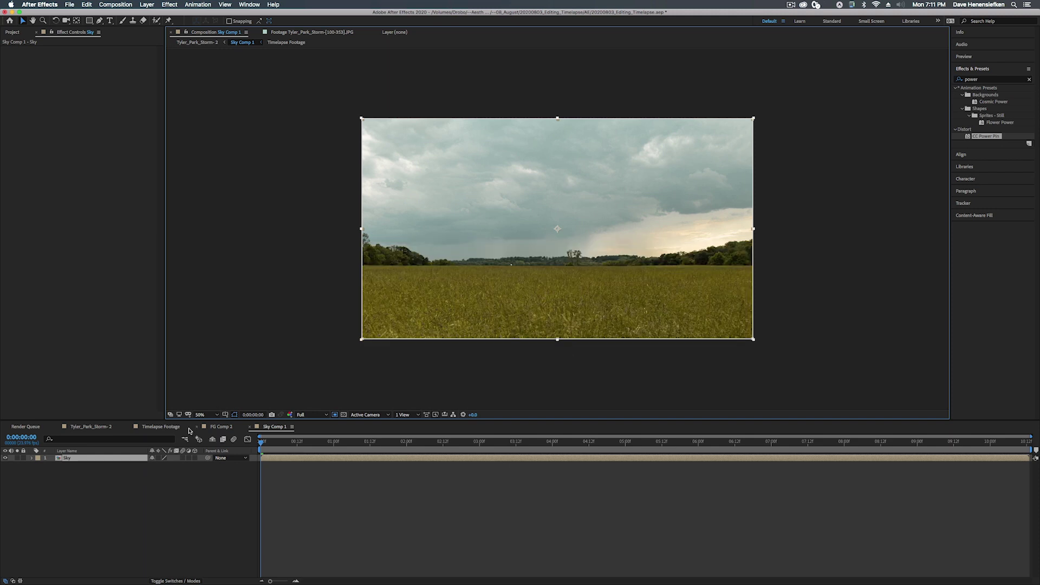
Draw a rectangular mask over the sky above the treeline on the Sky layer and feather it to 79 pixels
{"action": "left_click", "coordinate": [87, 20]}
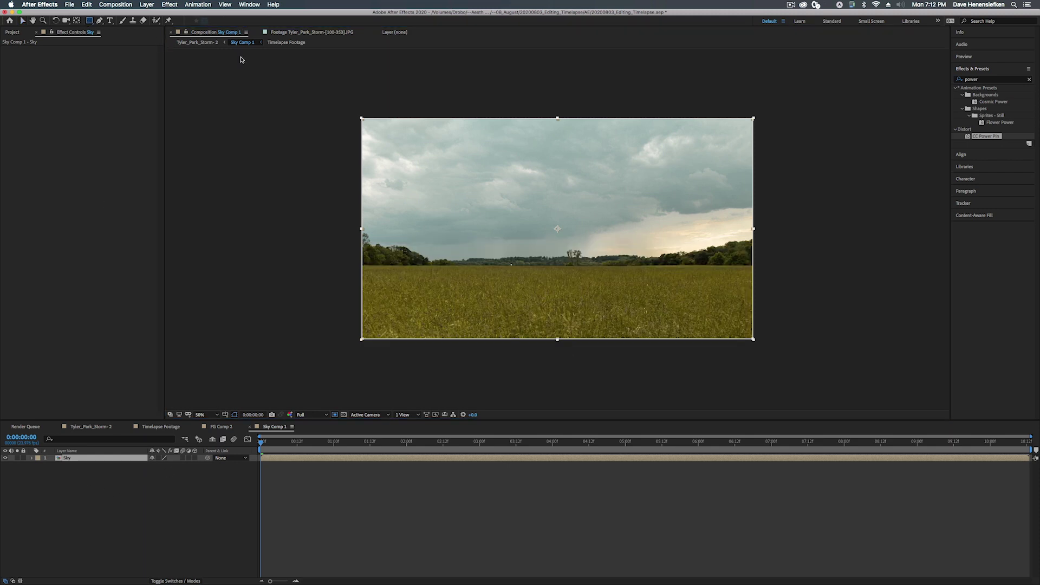
{"action": "left_click_drag", "start_coordinate": [290, 79], "coordinate": [812, 236]}
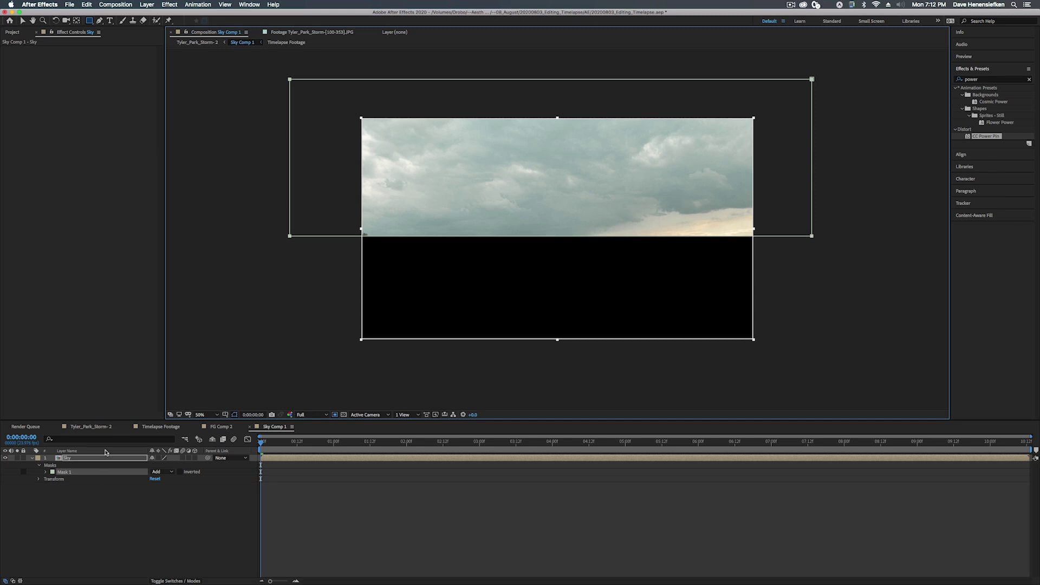
{"action": "key", "text": "f"}
{"action": "left_click_drag", "start_coordinate": [163, 472], "coordinate": [198, 472]}
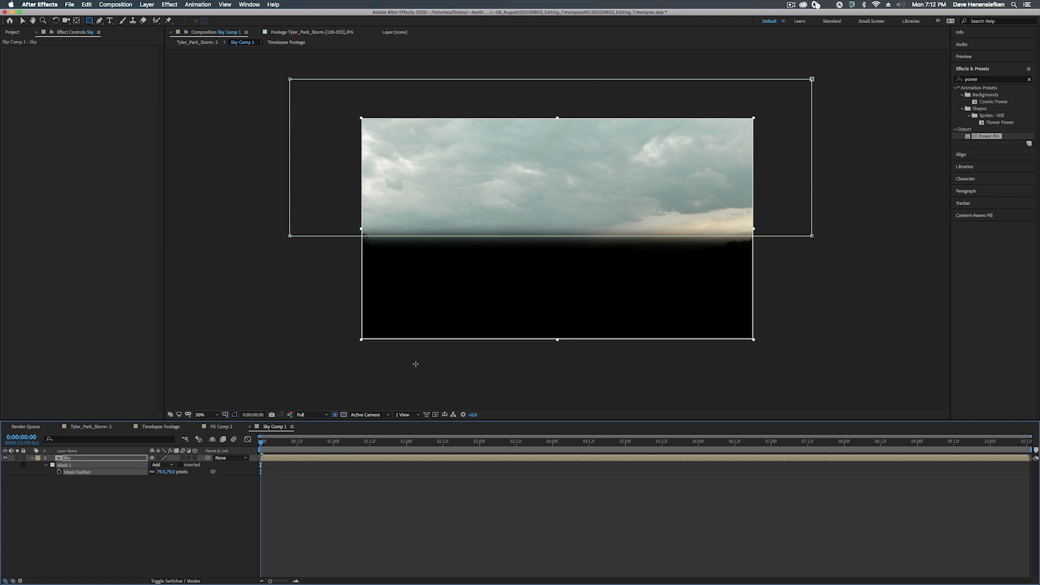
Shrink the region of interest to just below the mask's lower edge and crop Sky Comp 1 to it
{"action": "left_click_drag", "start_coordinate": [558, 340], "coordinate": [575, 244]}
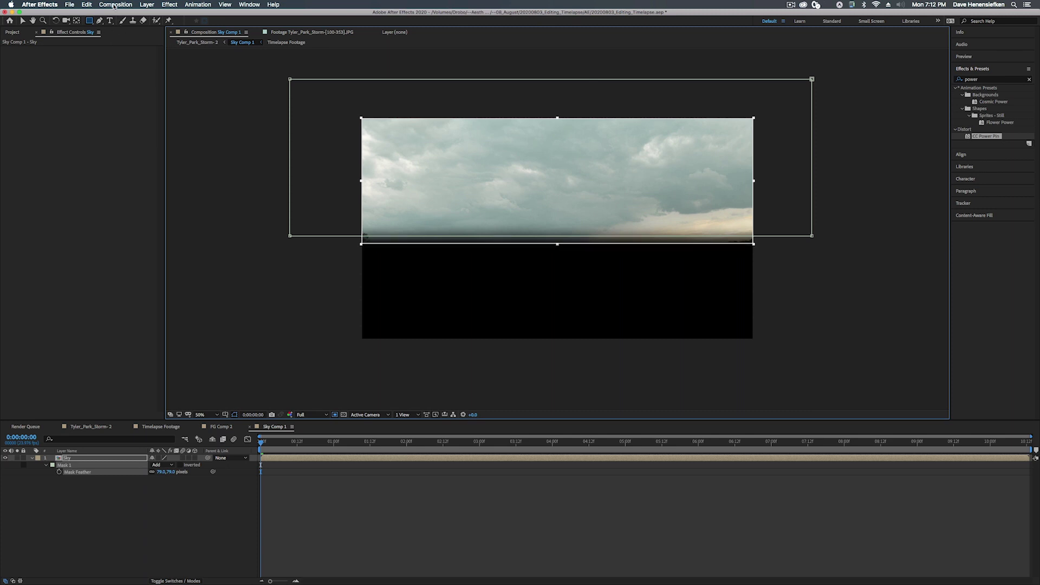
{"action": "left_click", "coordinate": [115, 5]}
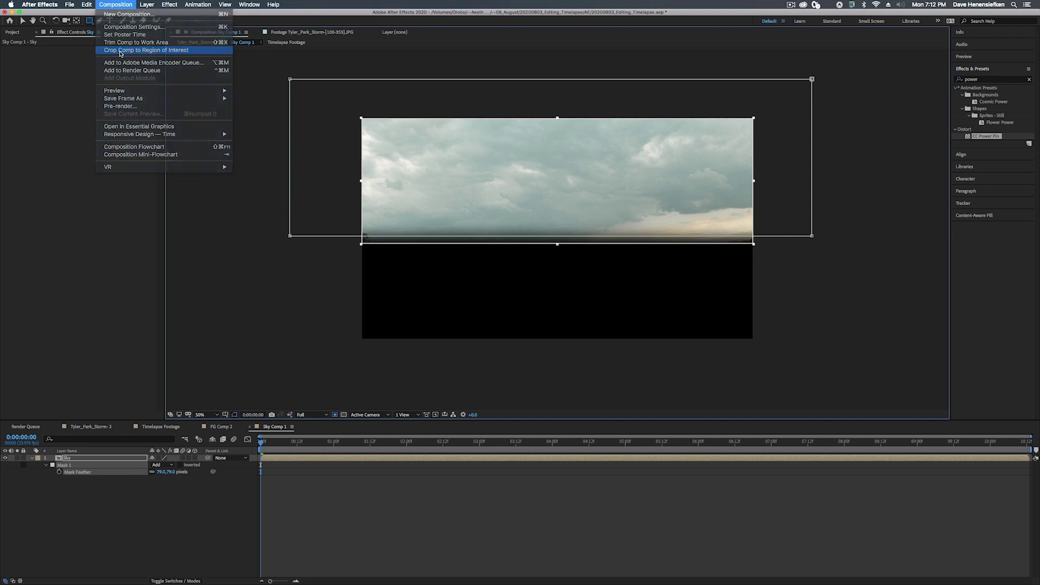
{"action": "left_click", "coordinate": [121, 50]}
In the Tyler_Park_Storm-2 composition, move Sky Comp 1 straight up until its upper edge aligns exactly with the frame's upper edge
{"action": "left_click", "coordinate": [88, 427]}
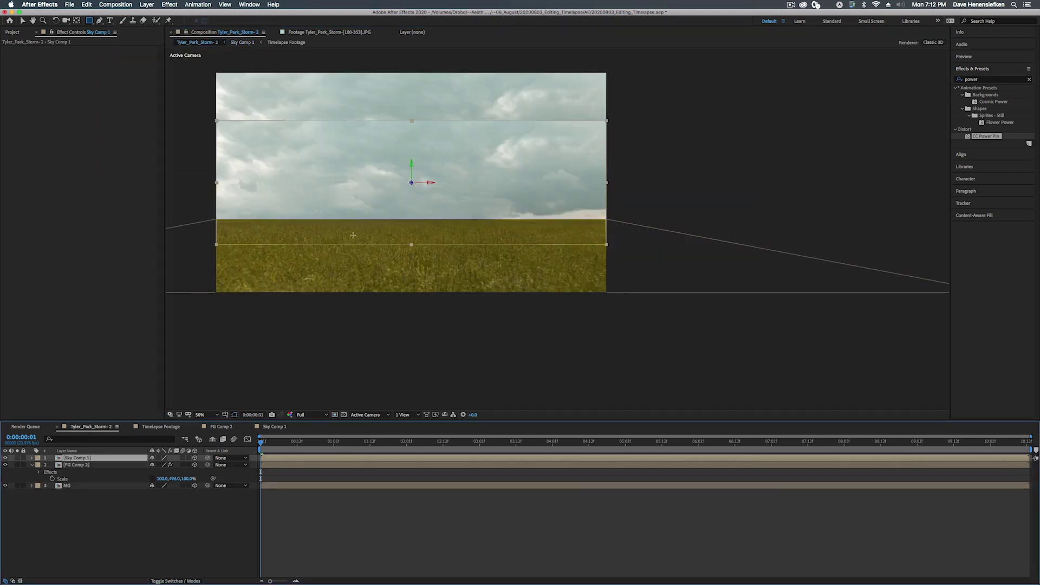
{"action": "key", "text": "space"}
{"action": "left_click_drag", "start_coordinate": [309, 220], "coordinate": [427, 283]}
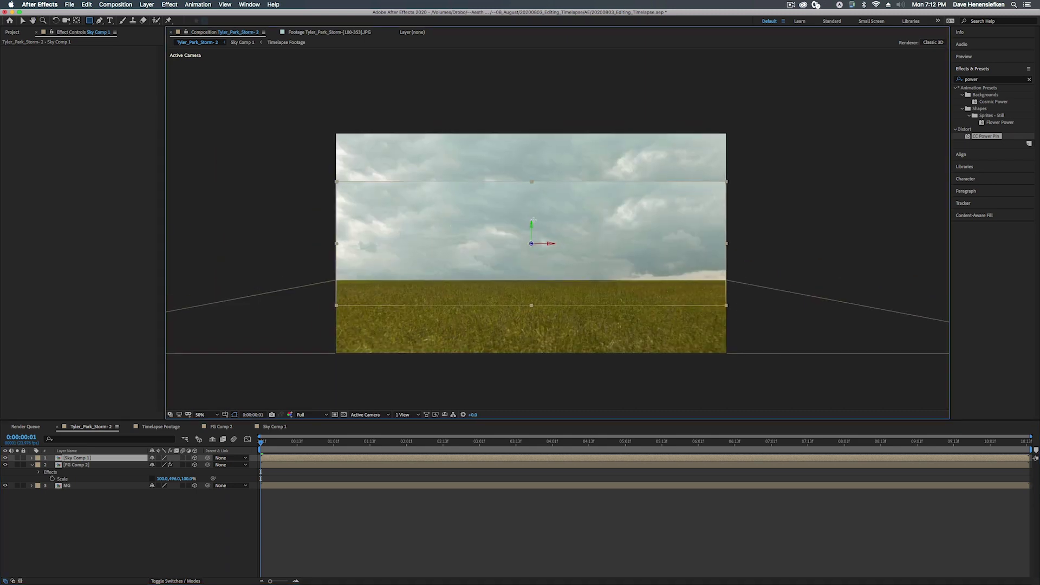
{"action": "key", "text": "v"}
{"action": "left_click_drag", "start_coordinate": [532, 227], "coordinate": [535, 176]}
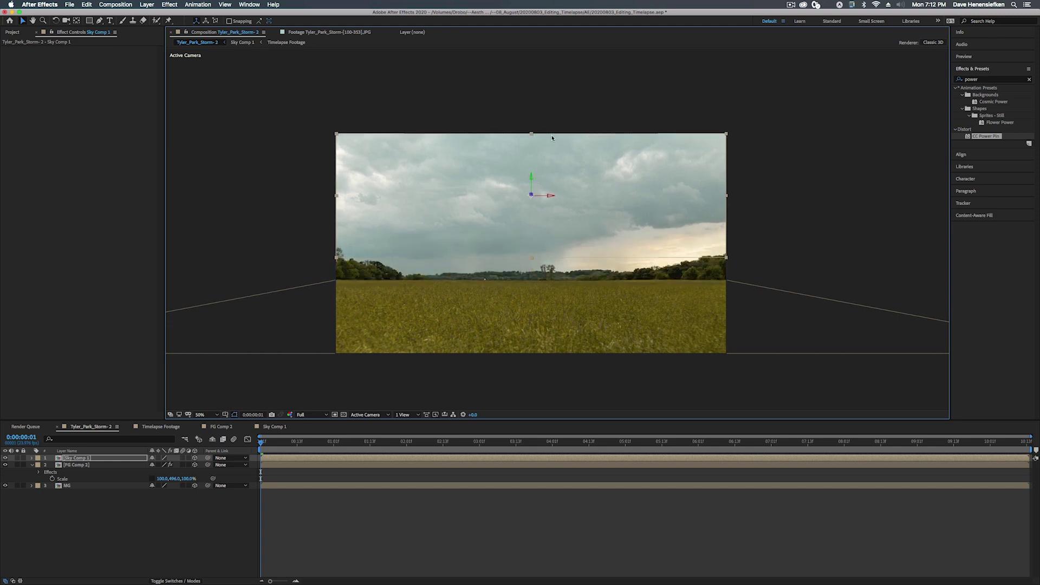
{"action": "scroll", "coordinate": [563, 128], "scroll_direction": "up", "scroll_amount": 2}
{"action": "left_click_drag", "start_coordinate": [697, 151], "coordinate": [680, 296]}
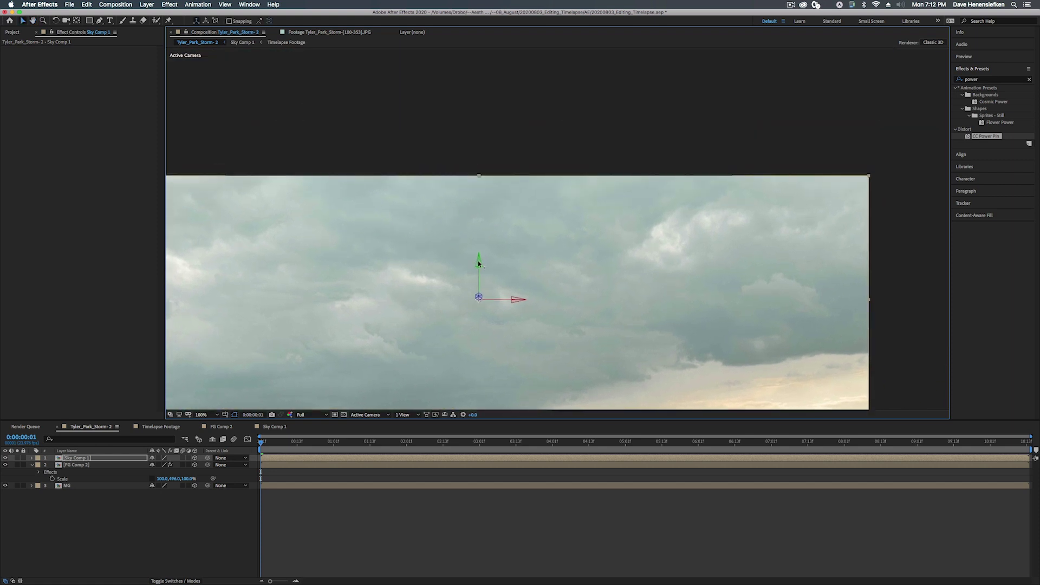
{"action": "left_click_drag", "start_coordinate": [478, 262], "coordinate": [478, 263]}
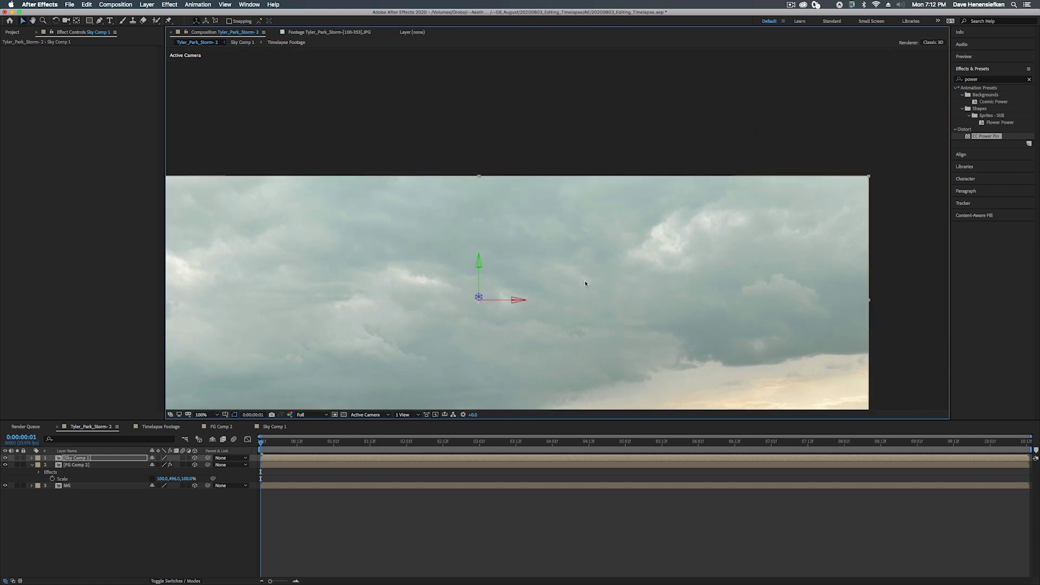
Move the anchor point of Sky Comp 1 to the centre of its lower edge, near the horizon
{"action": "left_click_drag", "start_coordinate": [578, 304], "coordinate": [585, 178]}
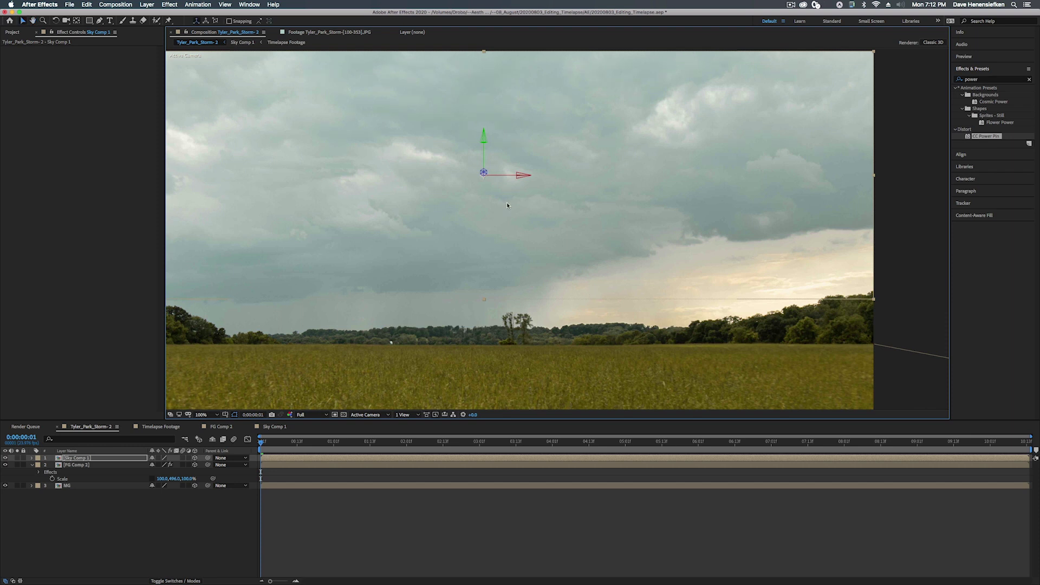
{"action": "key", "text": "c"}
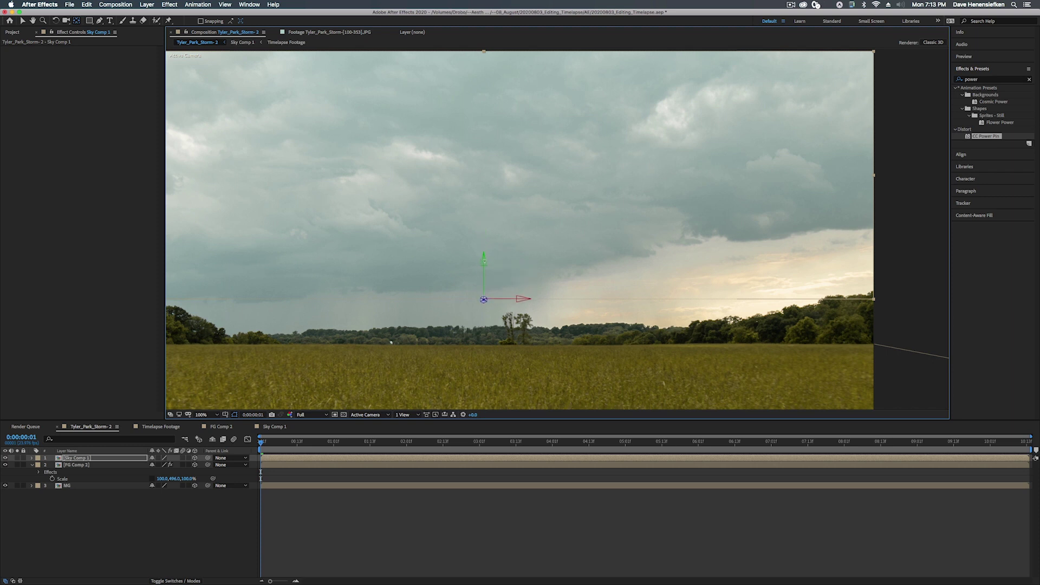
{"action": "key", "text": "comma"}
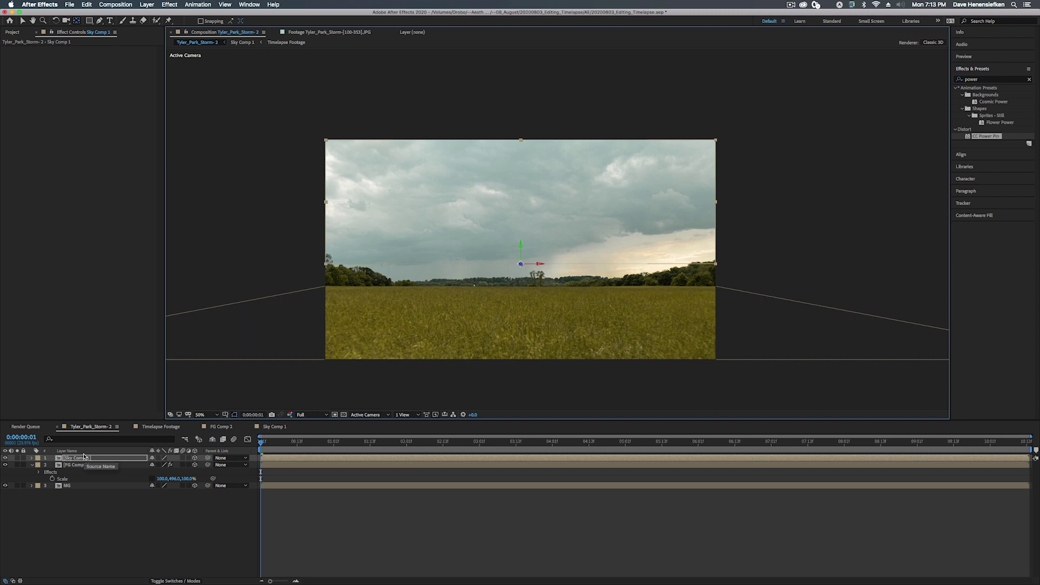
Set the X Rotation of Sky Comp 1 to 80° and stretch its vertical scale to 268% so it reaches the frame's upper edge
{"action": "key", "text": "r"}
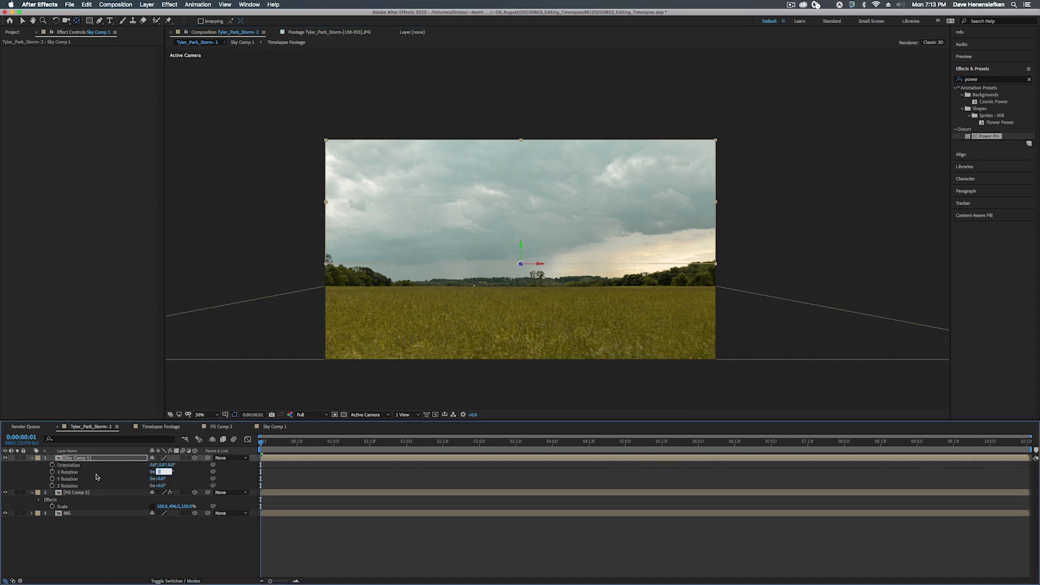
{"action": "left_click", "coordinate": [73, 473]}
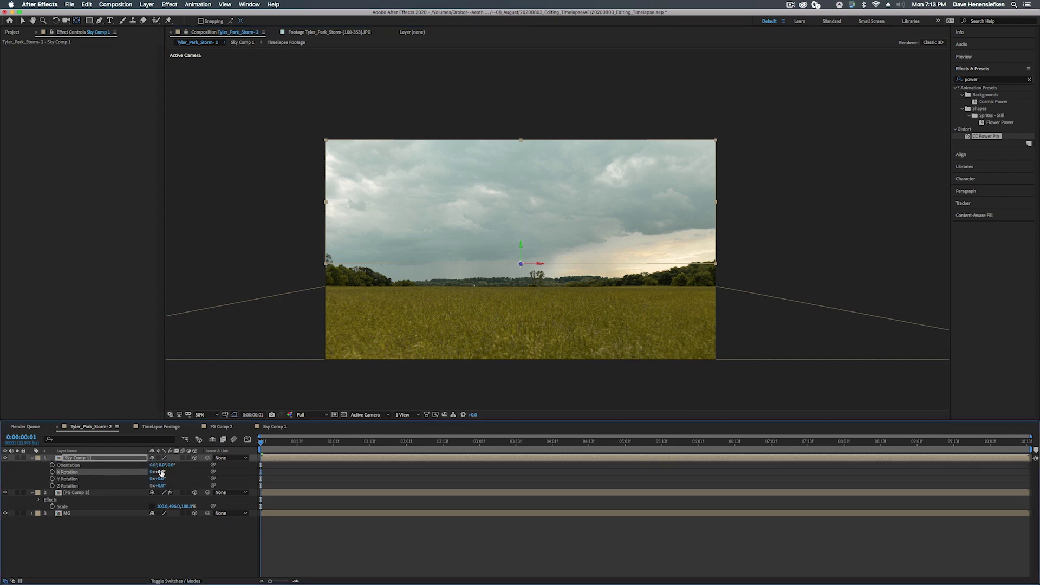
{"action": "left_click_drag", "start_coordinate": [161, 472], "coordinate": [194, 472]}
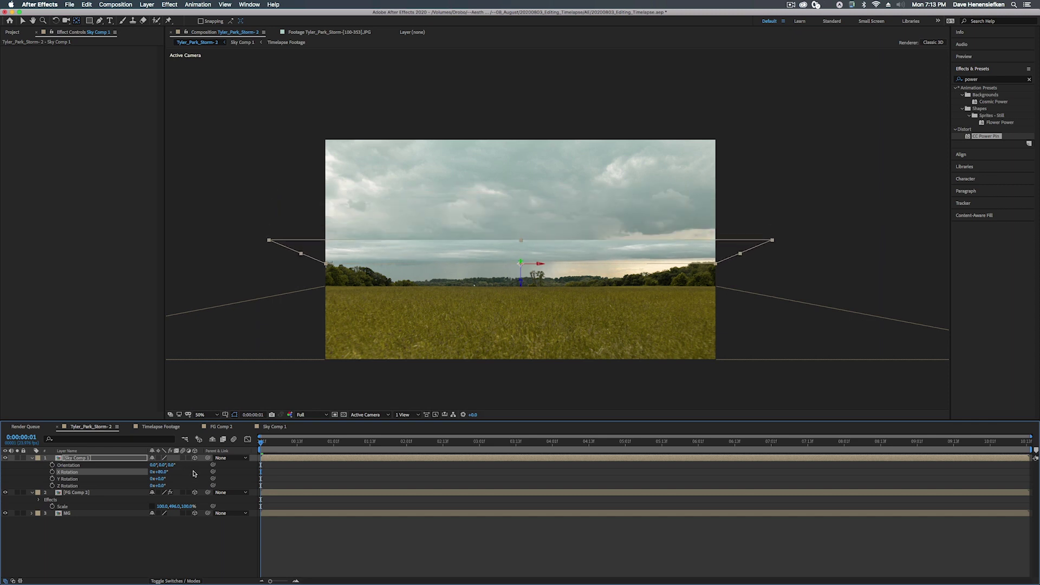
{"action": "key", "text": "s"}
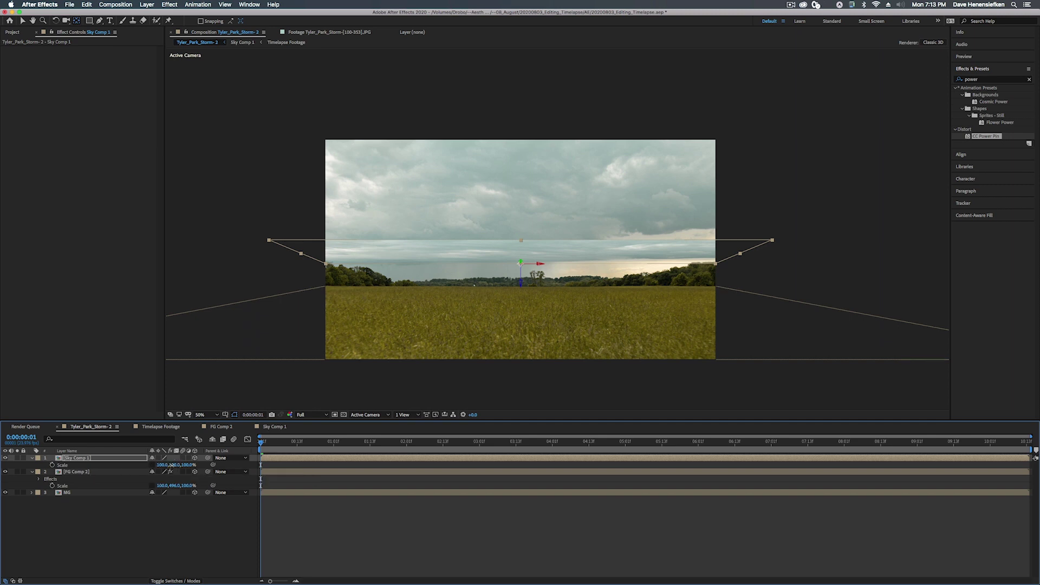
{"action": "left_click_drag", "start_coordinate": [171, 465], "coordinate": [234, 460]}
Apply CC Power Pin to Sky Comp 1 and pull its upper corners inward to the frame's corners, about 580, 0 and 1342, 0
{"action": "left_click_drag", "start_coordinate": [985, 136], "coordinate": [868, 459]}
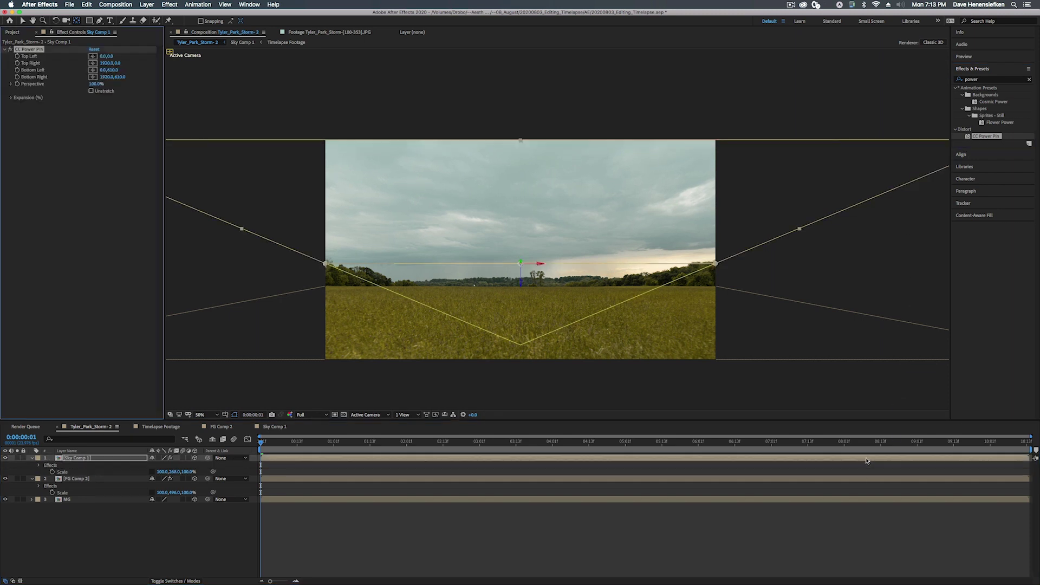
{"action": "key", "text": "comma"}
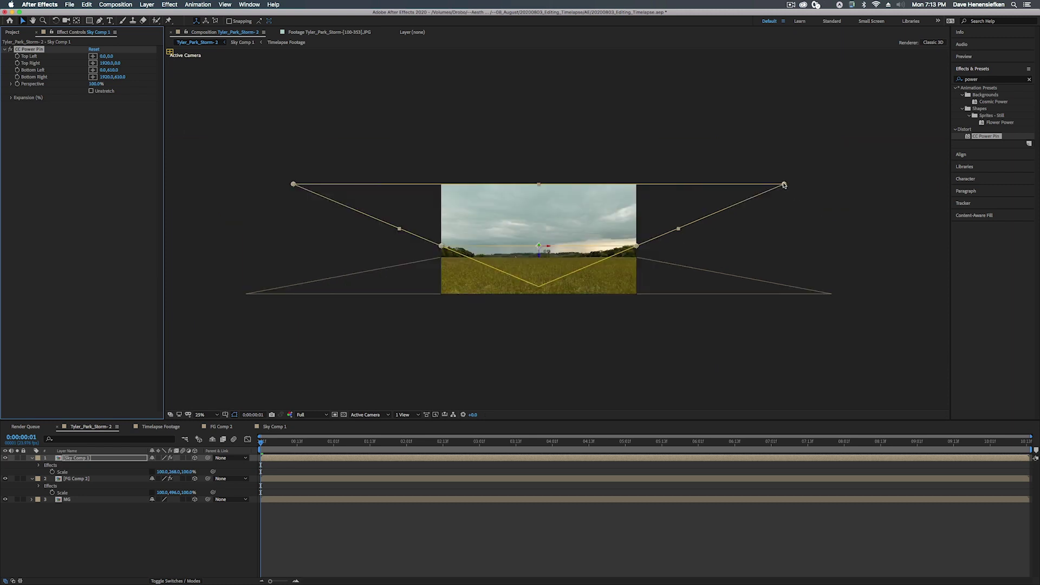
{"action": "left_click_drag", "start_coordinate": [784, 185], "coordinate": [637, 185]}
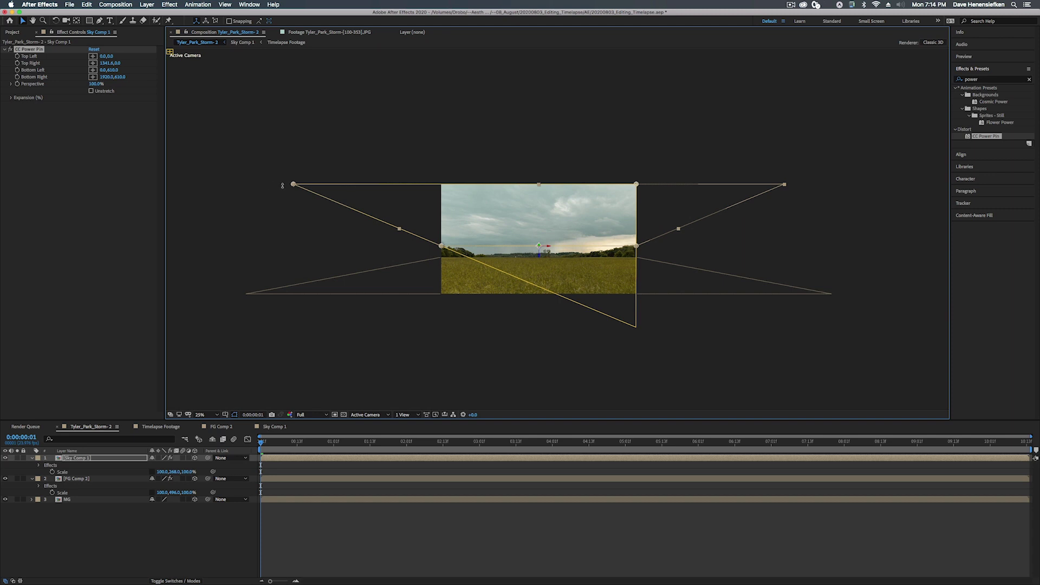
{"action": "left_click_drag", "start_coordinate": [293, 185], "coordinate": [442, 187]}
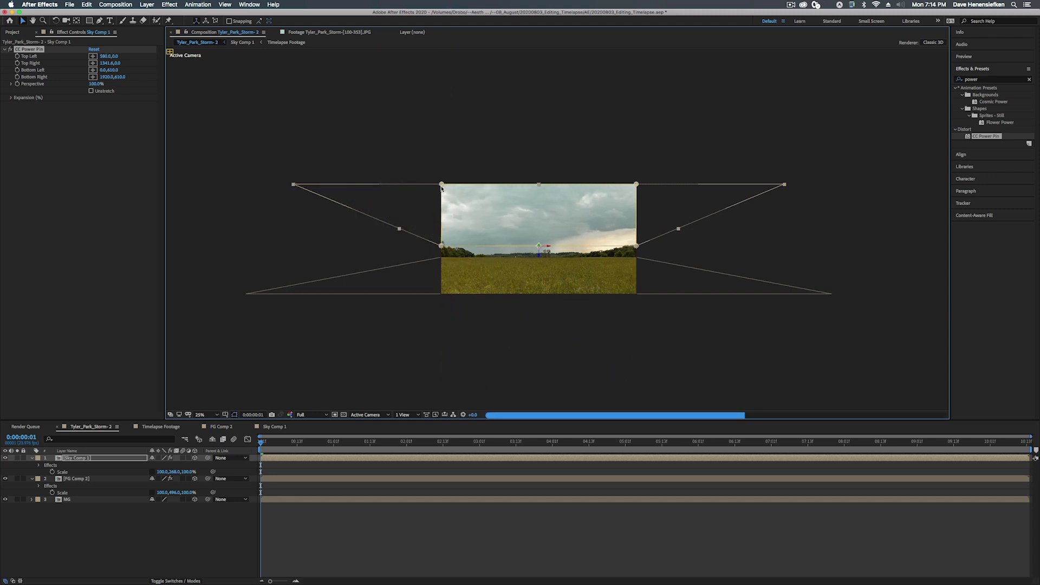
Fine-tune the Top Left CC Power Pin corner to about 579, 0, check the upper-right corner, and collapse the layer properties
{"action": "key", "text": "slash"}
{"action": "key", "text": "h"}
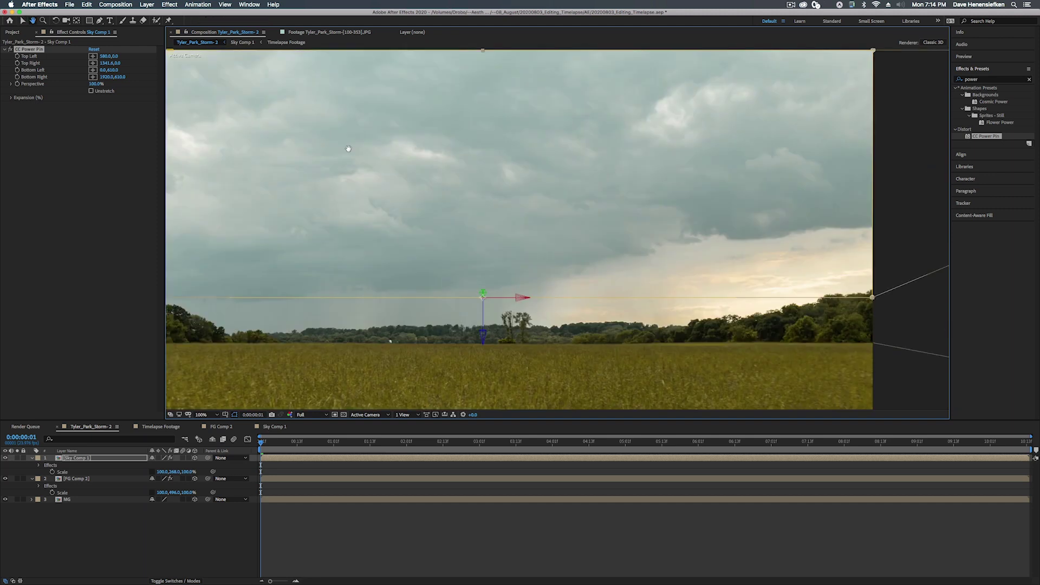
{"action": "left_click_drag", "start_coordinate": [264, 122], "coordinate": [332, 247]}
{"action": "left_click_drag", "start_coordinate": [409, 285], "coordinate": [445, 197]}
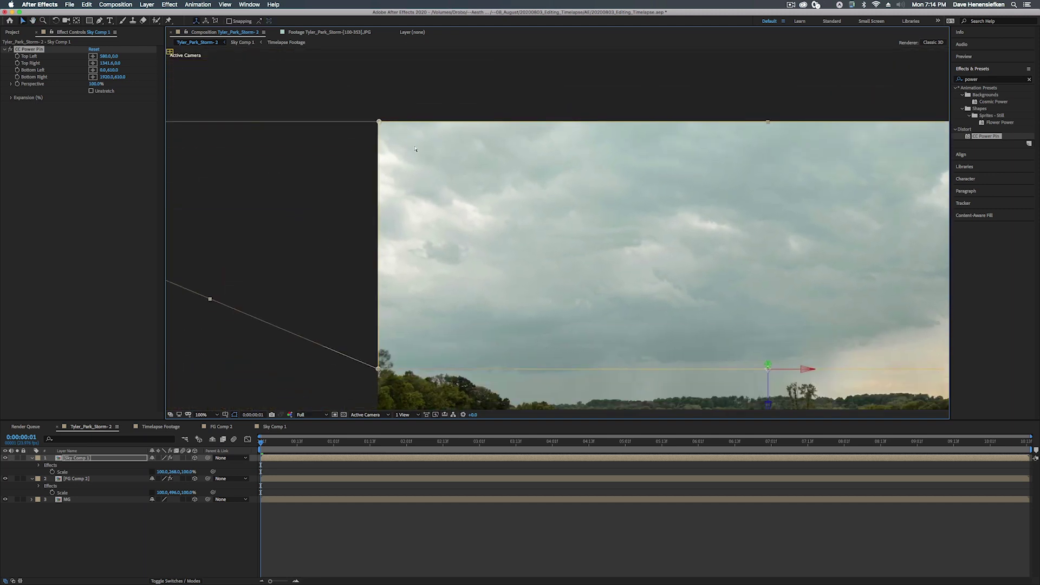
{"action": "left_click_drag", "start_coordinate": [379, 123], "coordinate": [379, 123]}
{"action": "left_click_drag", "start_coordinate": [727, 224], "coordinate": [305, 194]}
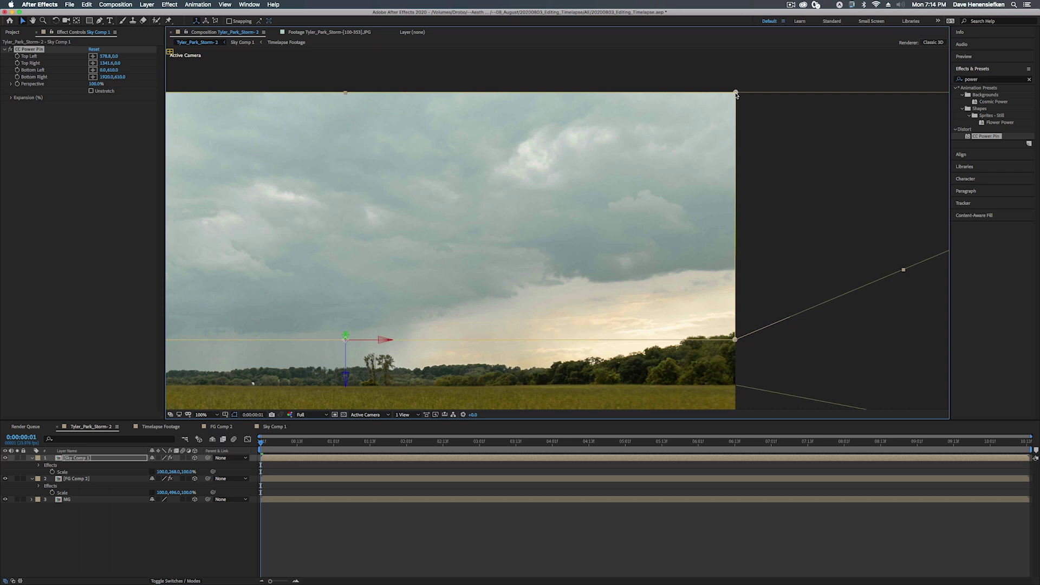
{"action": "key", "text": "shift+slash"}
{"action": "key", "text": "super+grave"}
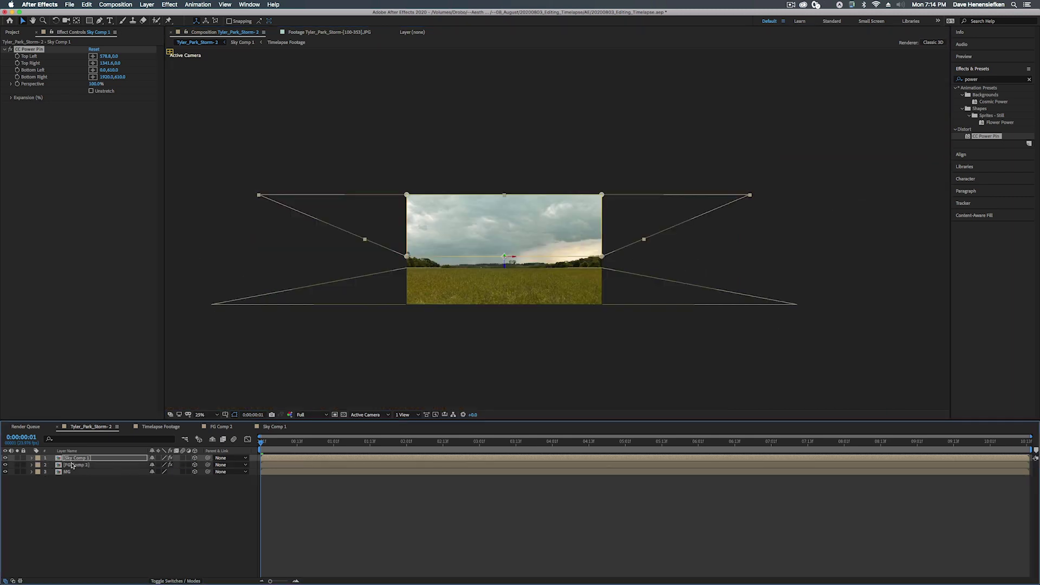
Add a one-node camera with the 50mm preset, named Camera 1, to the Tyler_Park_Storm-2 composition
{"action": "right_click", "coordinate": [95, 521]}
{"action": "mouse_move", "coordinate": [158, 494]}
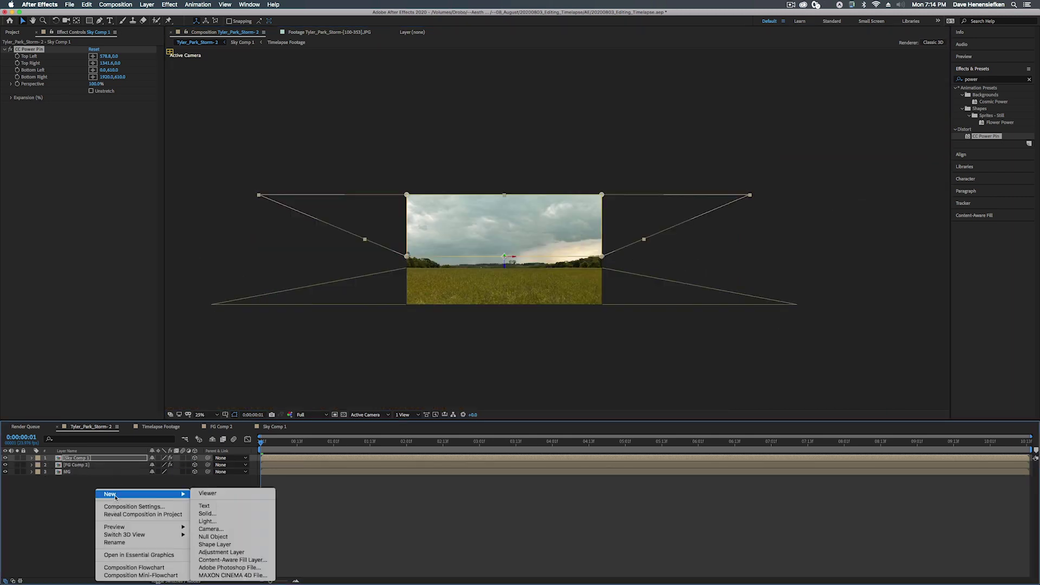
{"action": "left_click", "coordinate": [222, 531]}
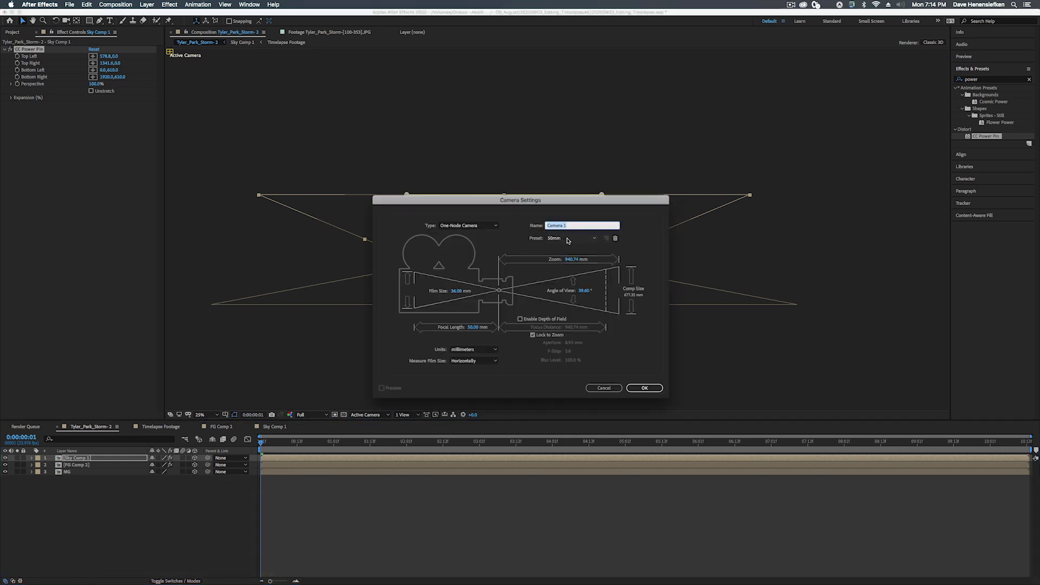
{"action": "left_click", "coordinate": [639, 389]}
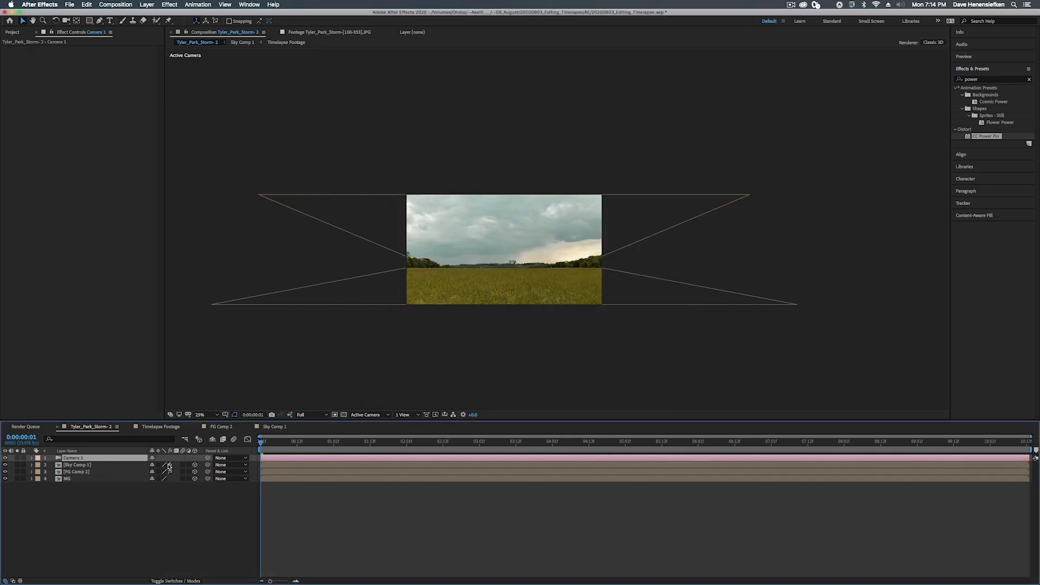
Add a 3D null object named Camera Movement and parent Camera 1 to it
{"action": "right_click", "coordinate": [111, 516]}
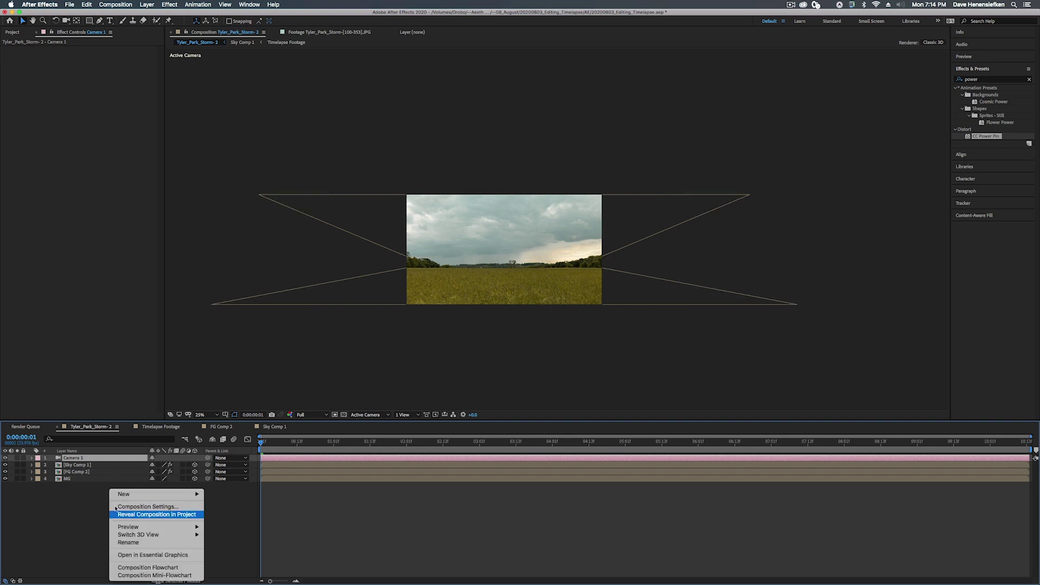
{"action": "mouse_move", "coordinate": [123, 495]}
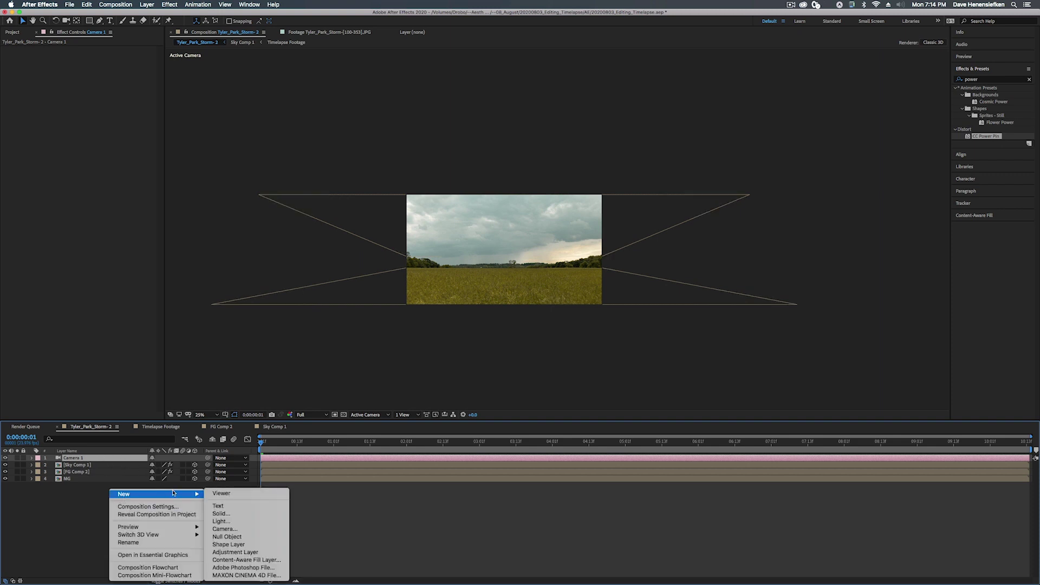
{"action": "left_click", "coordinate": [240, 538]}
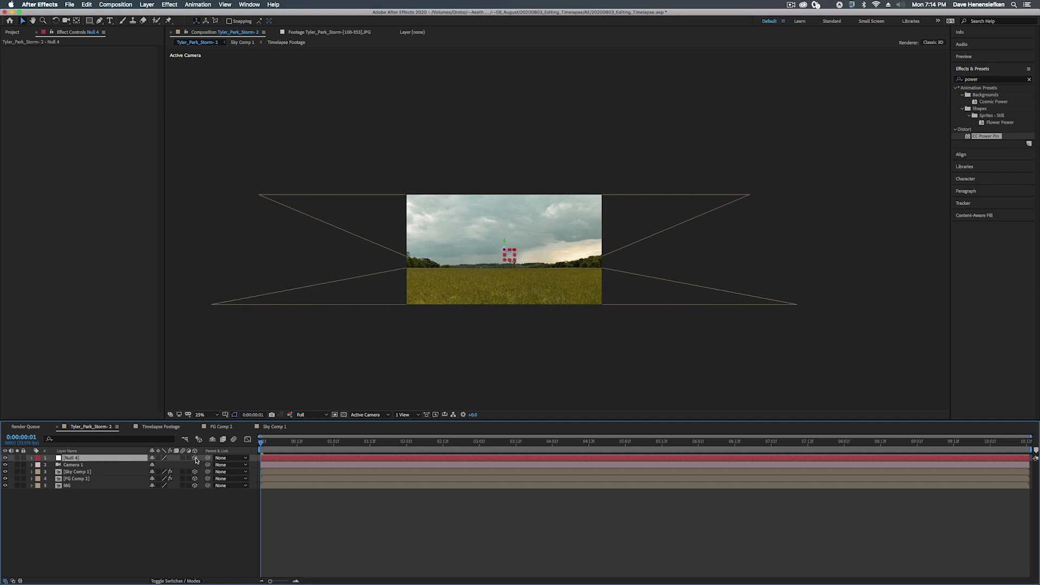
{"action": "left_click", "coordinate": [194, 457]}
{"action": "key", "text": "Return"}
{"action": "type", "text": "Camera M"}
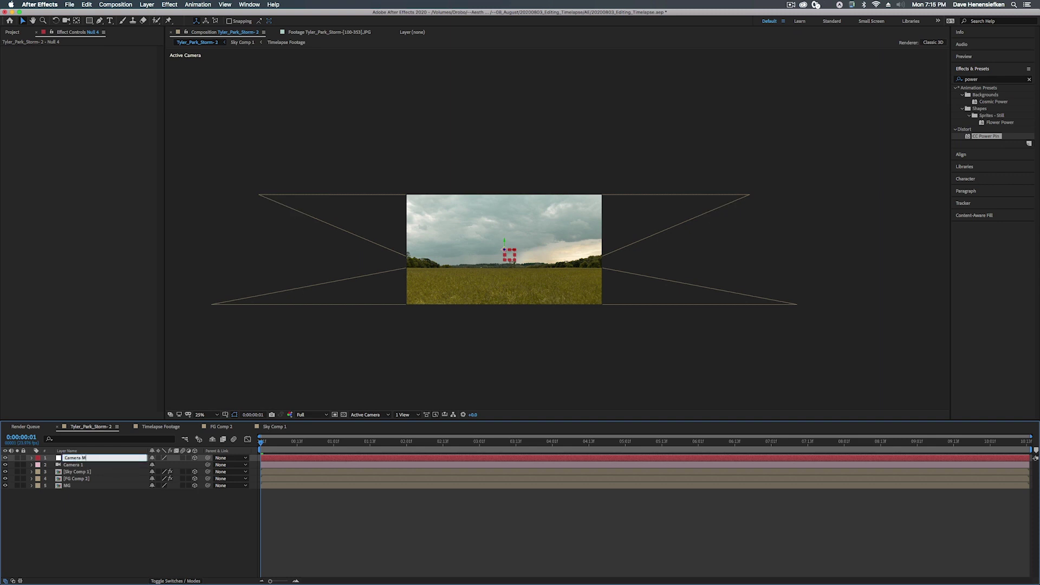
{"action": "type", "text": "ovement"}
{"action": "key", "text": "Return"}
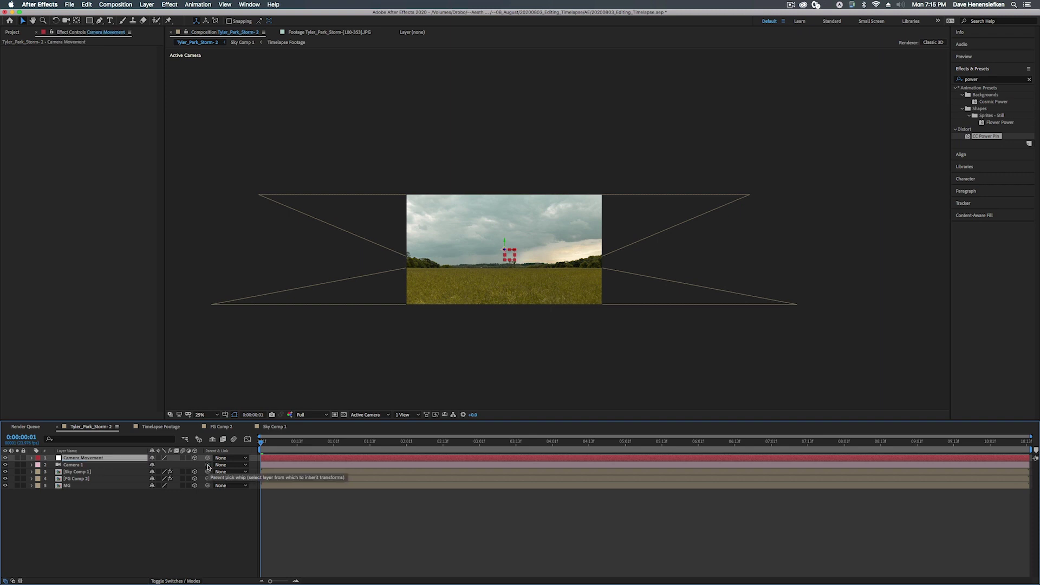
{"action": "left_click_drag", "start_coordinate": [207, 465], "coordinate": [82, 460]}
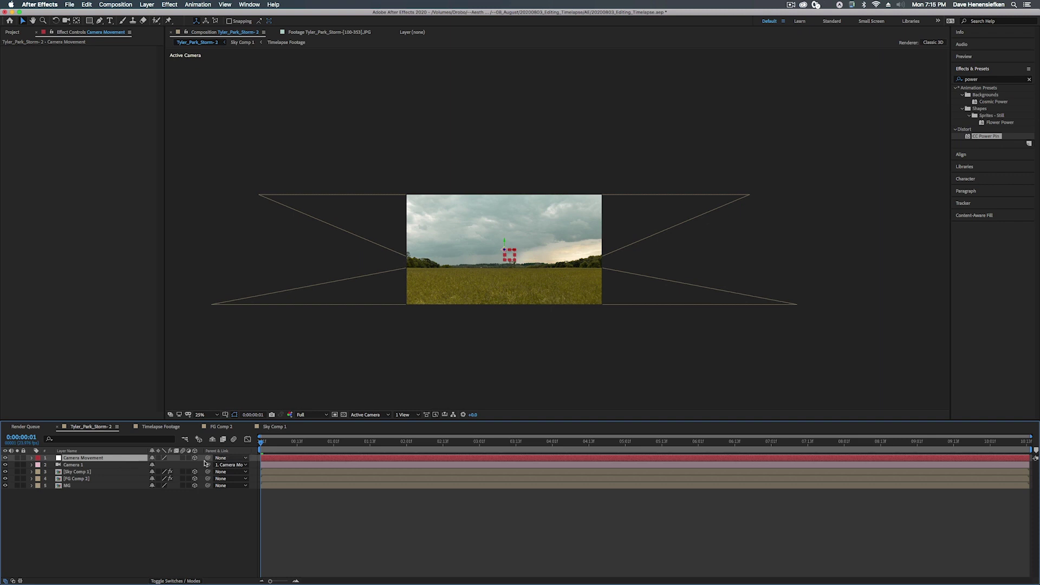
Keyframe the Camera Movement null's Position at the first frame and at 0:00:10:13, pushing it forward in Z
{"action": "key", "text": "p"}
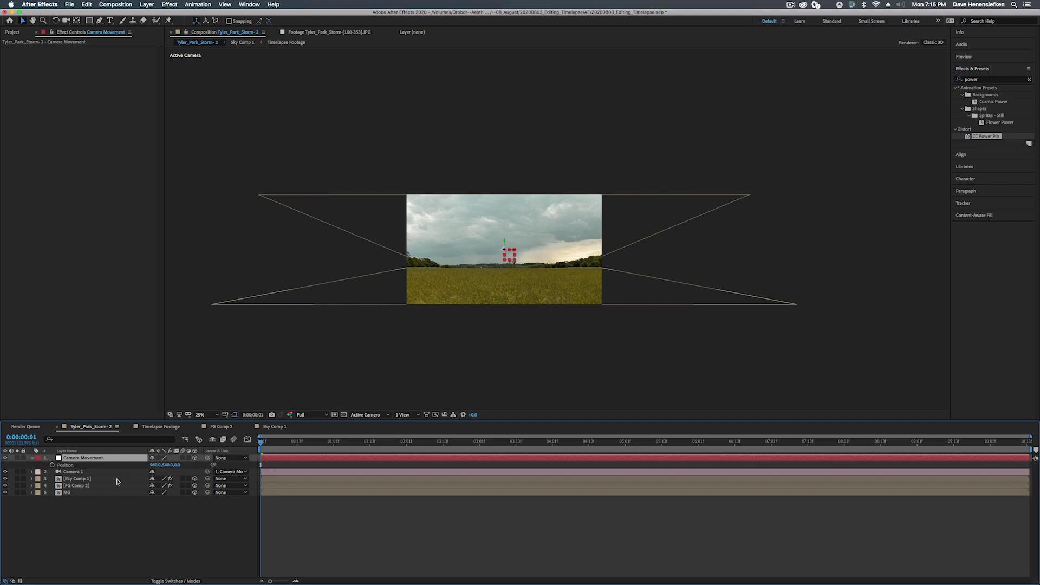
{"action": "left_click", "coordinate": [53, 465]}
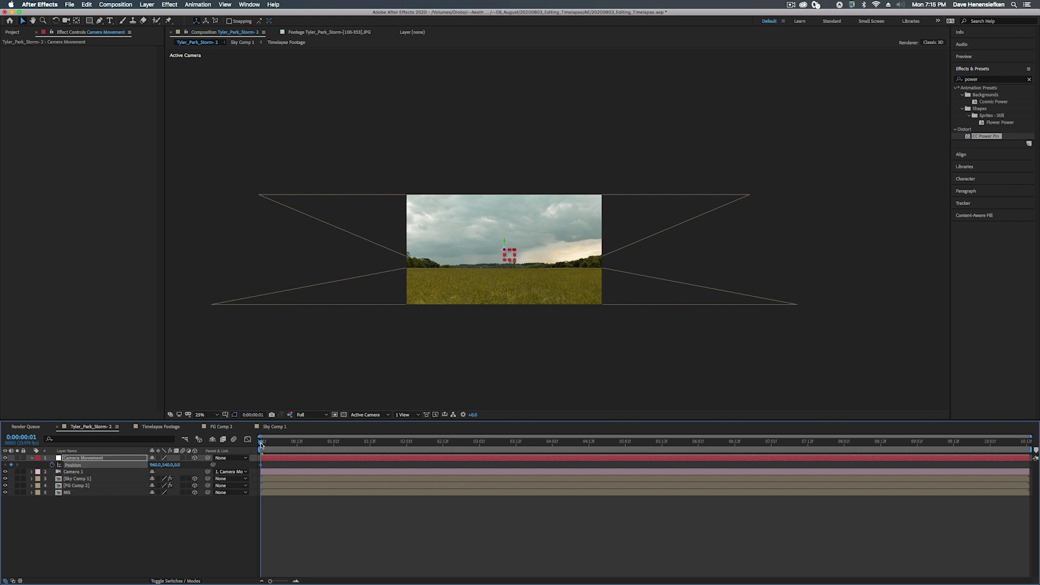
{"action": "left_click_drag", "start_coordinate": [261, 445], "coordinate": [1031, 459]}
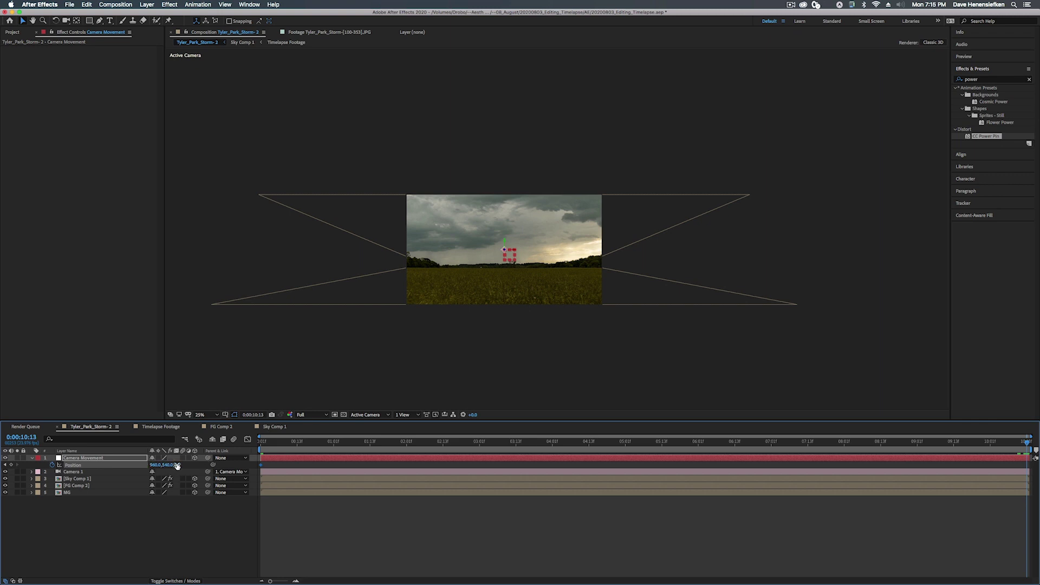
{"action": "left_click_drag", "start_coordinate": [176, 464], "coordinate": [518, 441]}
{"action": "key", "text": "Home"}
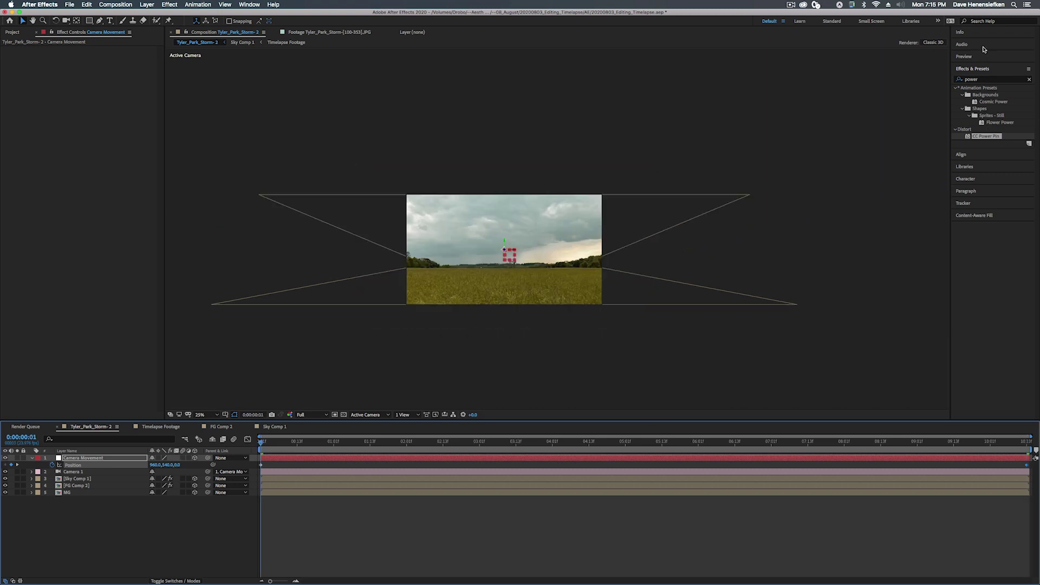
Set the preview resolution to Half, fit the composition in the viewer up to 100%, and preview the camera move from the first frame
{"action": "left_click", "coordinate": [983, 56]}
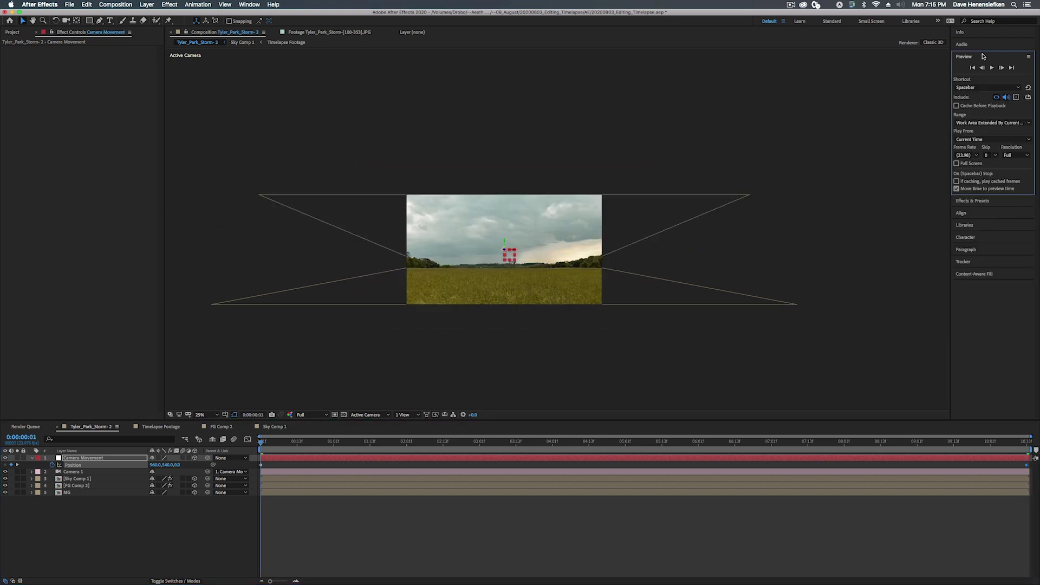
{"action": "left_click", "coordinate": [1016, 155]}
{"action": "left_click", "coordinate": [1011, 166]}
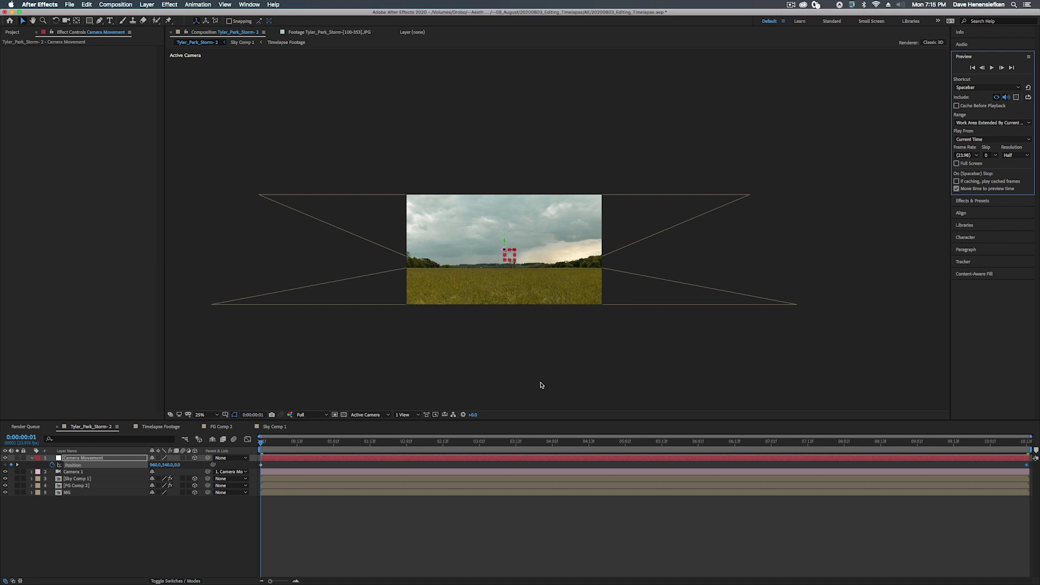
{"action": "left_click", "coordinate": [216, 414]}
{"action": "left_click", "coordinate": [222, 431]}
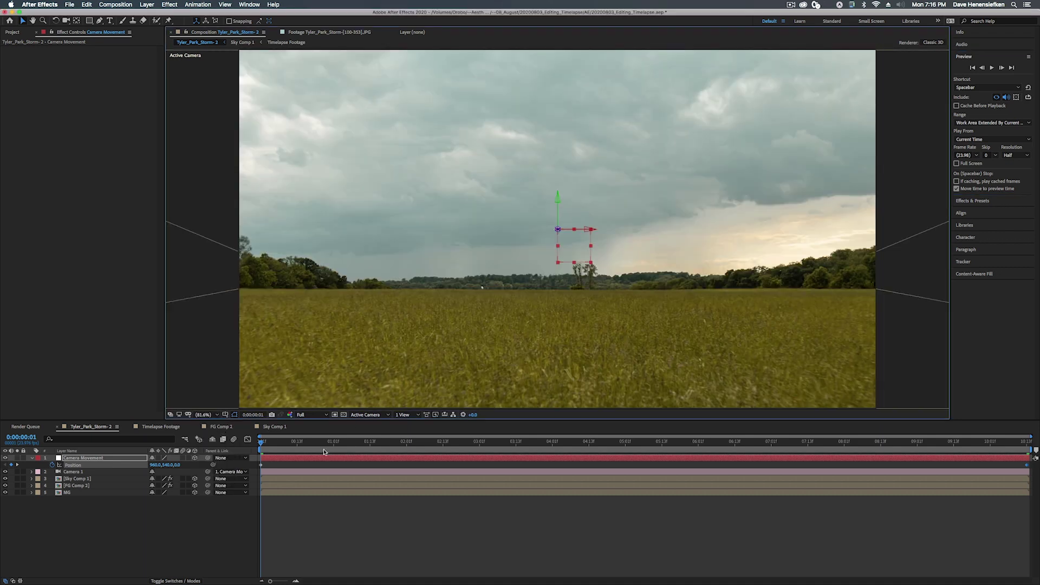
{"action": "left_click_drag", "start_coordinate": [270, 443], "coordinate": [251, 447]}
{"action": "key", "text": "space"}
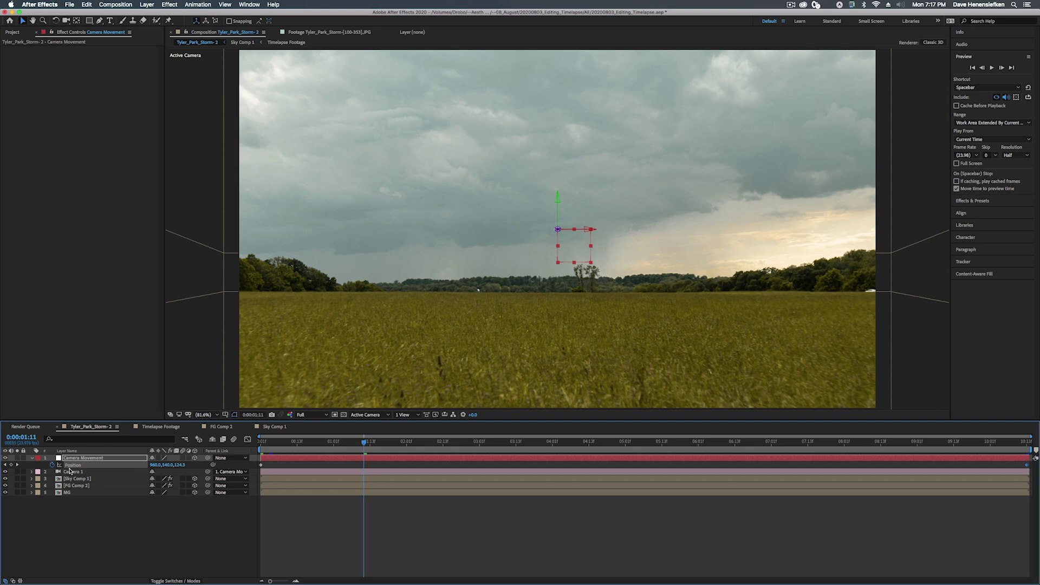
Enable Depth of Field in the Camera 1 options and raise its Aperture to about 112 pixels
{"action": "left_click", "coordinate": [72, 472]}
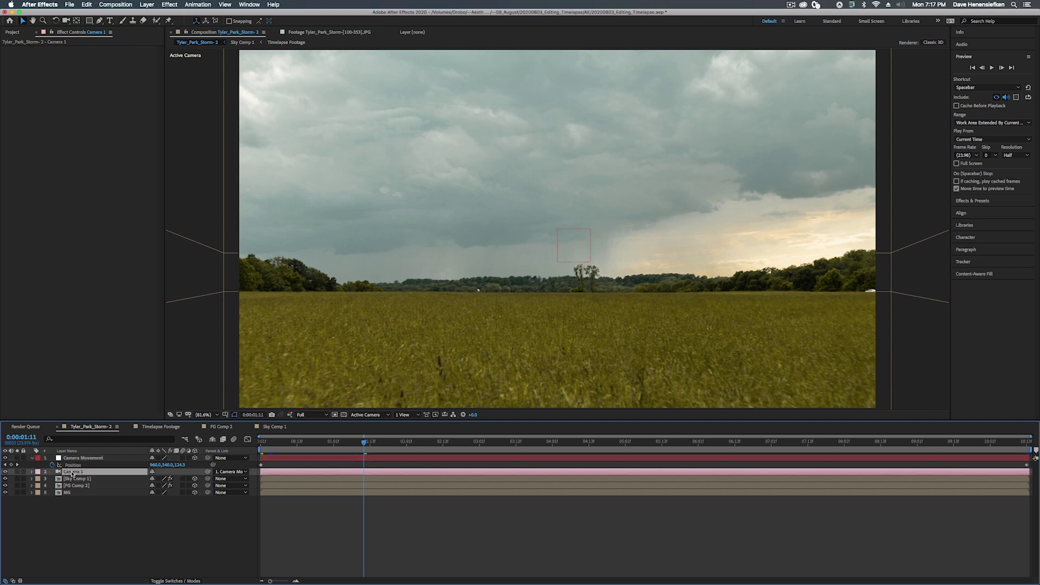
{"action": "key", "text": "a"}
{"action": "key", "text": "a"}
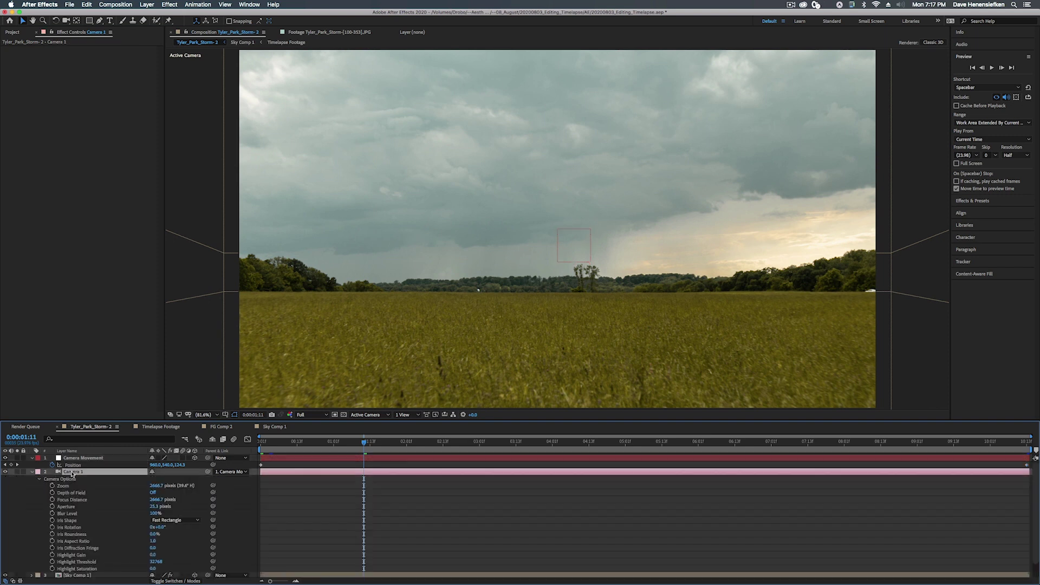
{"action": "scroll", "coordinate": [86, 491], "scroll_direction": "down", "scroll_amount": 1}
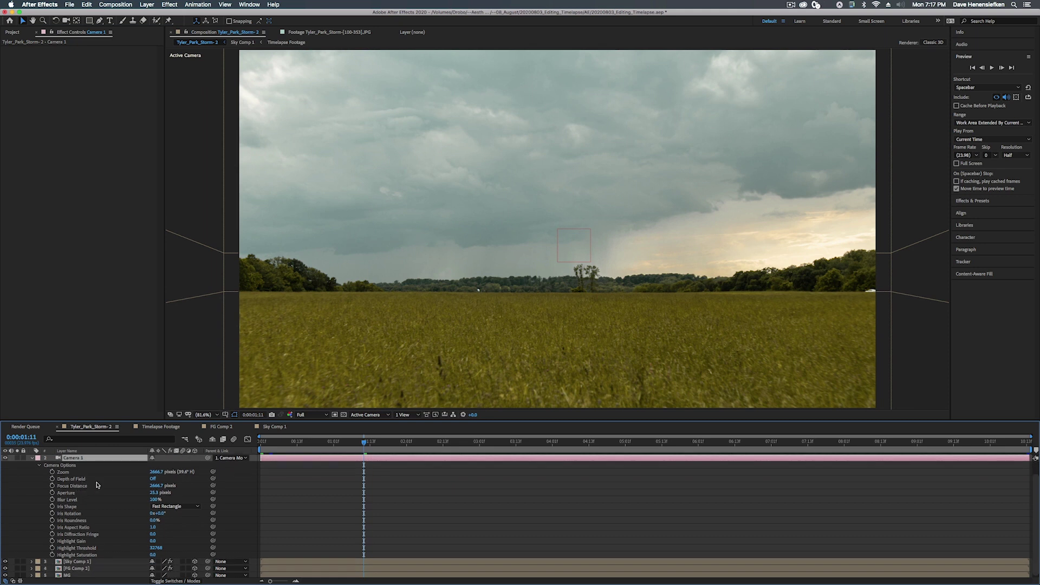
{"action": "left_click", "coordinate": [153, 479]}
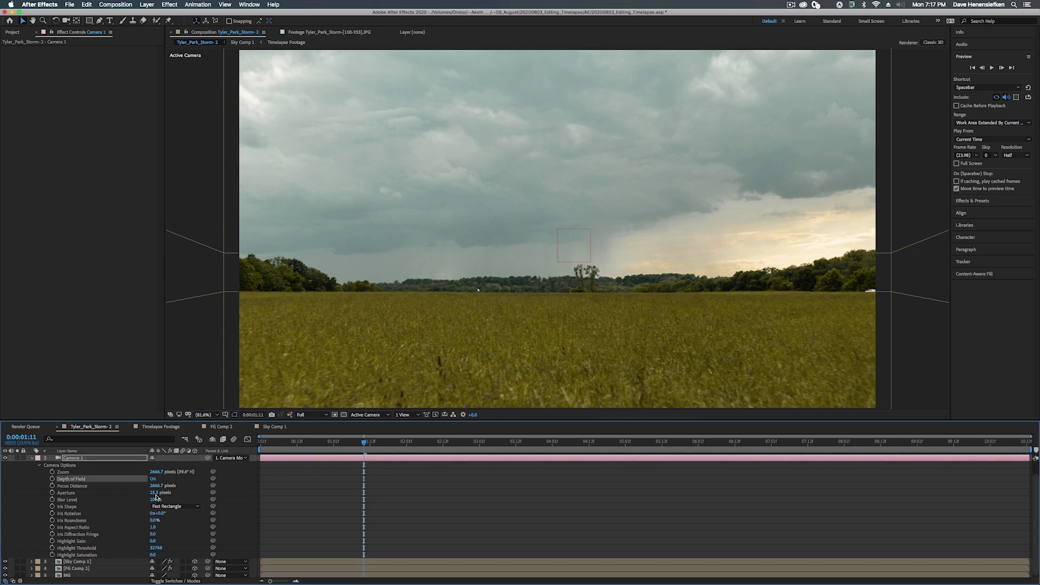
{"action": "left_click", "coordinate": [155, 494]}
{"action": "left_click_drag", "start_coordinate": [156, 493], "coordinate": [185, 493]}
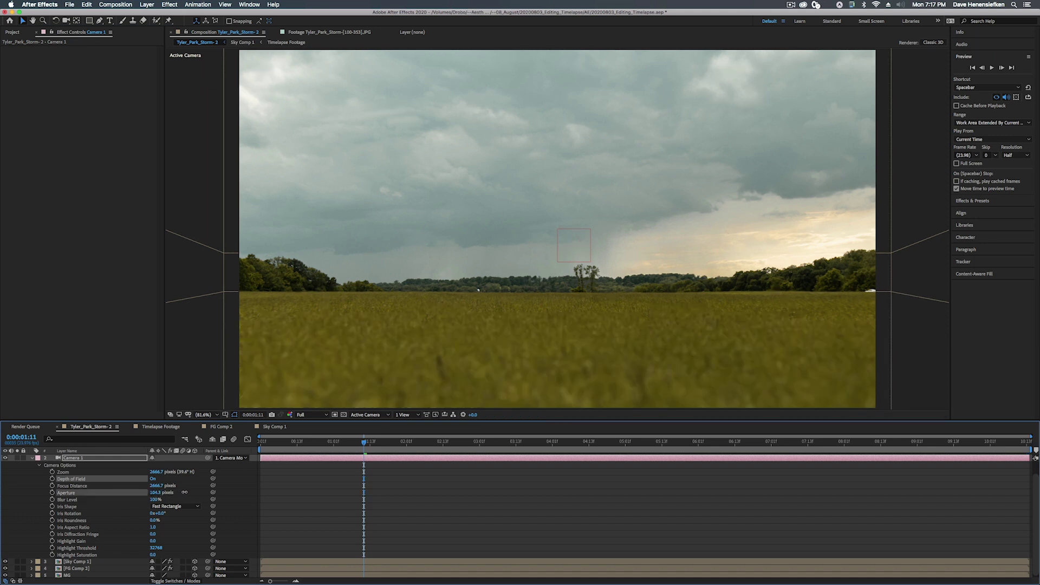
Return to the first frame and examine the whole camera frustum and layers from the Top view at 25% magnification
{"action": "left_click_drag", "start_coordinate": [364, 441], "coordinate": [249, 443]}
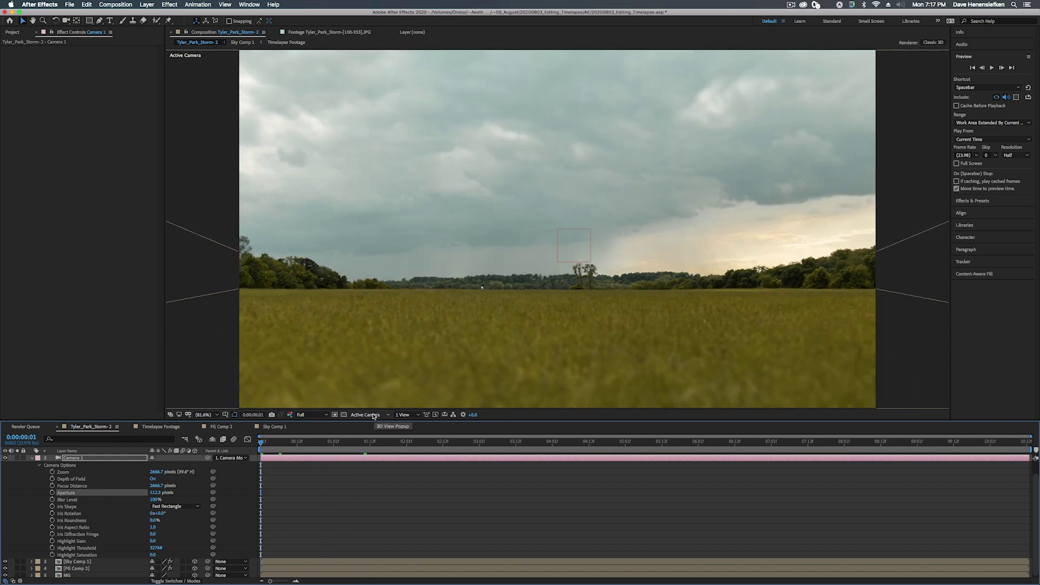
{"action": "left_click", "coordinate": [374, 415]}
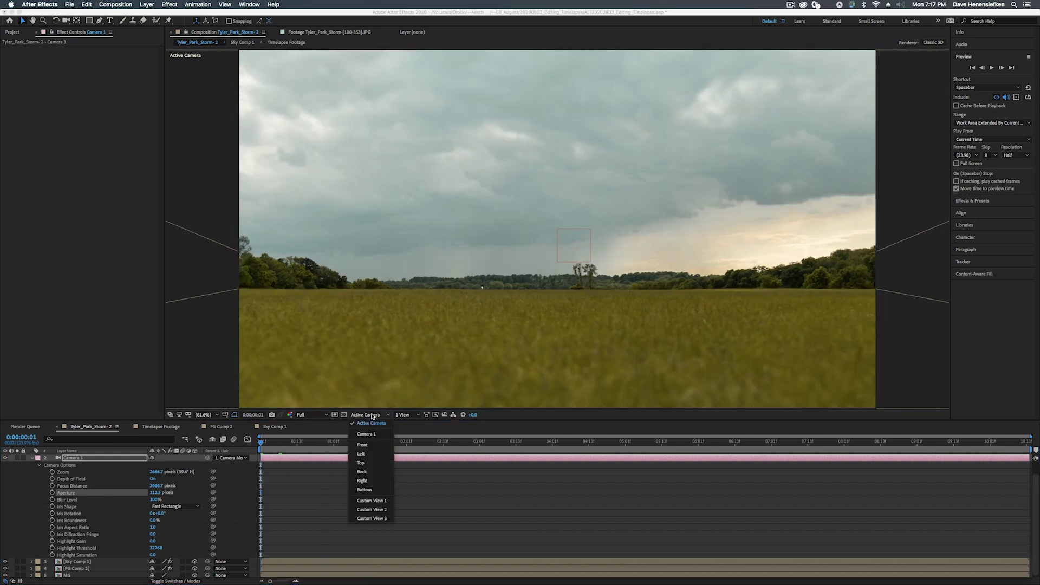
{"action": "left_click", "coordinate": [366, 463]}
{"action": "key", "text": "comma"}
{"action": "key", "text": "comma"}
{"action": "key", "text": "comma"}
{"action": "key", "text": "comma"}
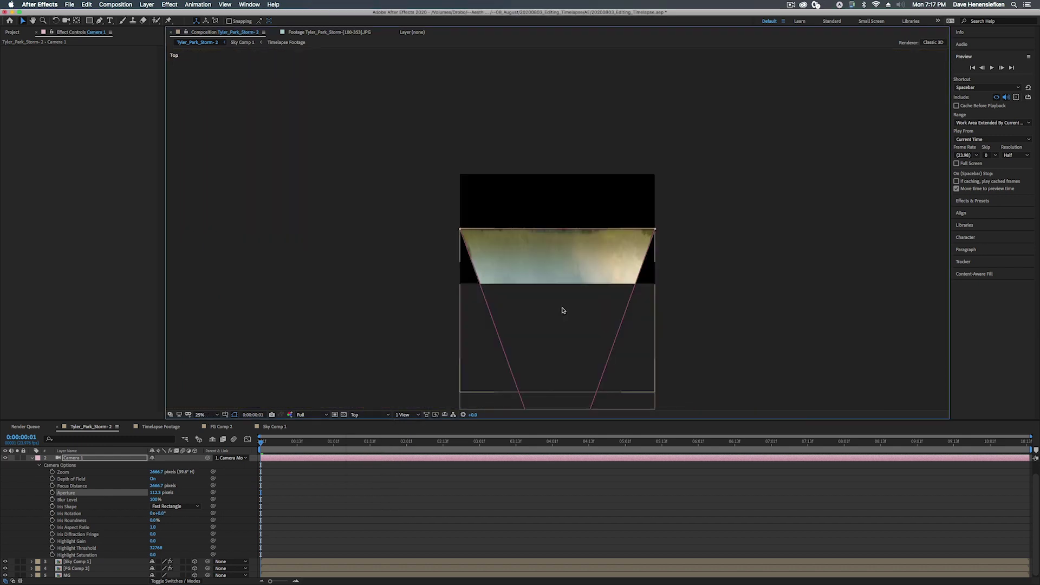
{"action": "left_click_drag", "start_coordinate": [578, 340], "coordinate": [564, 204]}
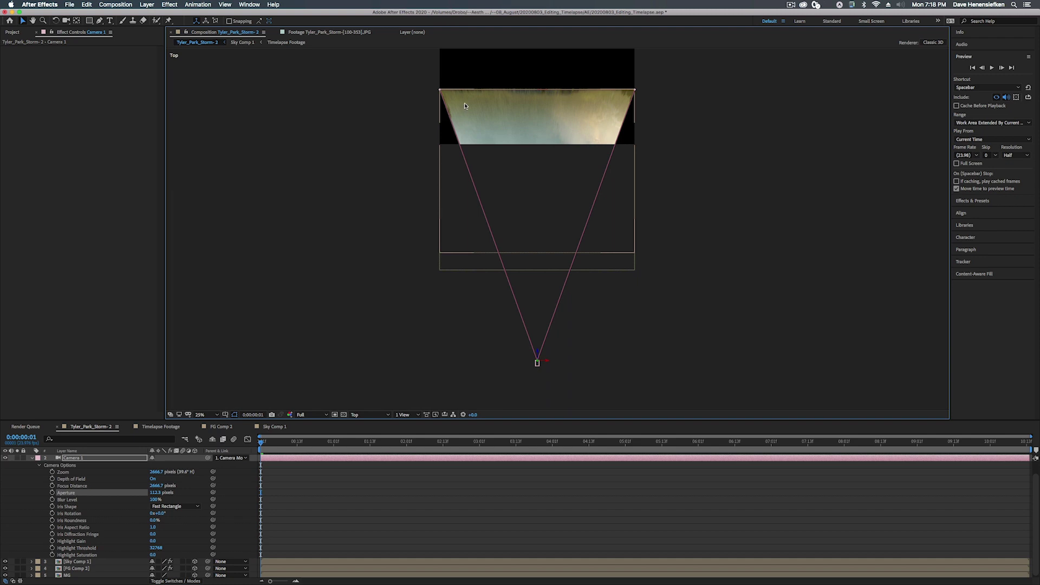
Set Camera 1's Focus Distance to 2673.7 pixels, on the midground plane, and add a keyframe for it at the first frame
{"action": "left_click", "coordinate": [153, 486]}
{"action": "left_click_drag", "start_coordinate": [154, 486], "coordinate": [238, 472]}
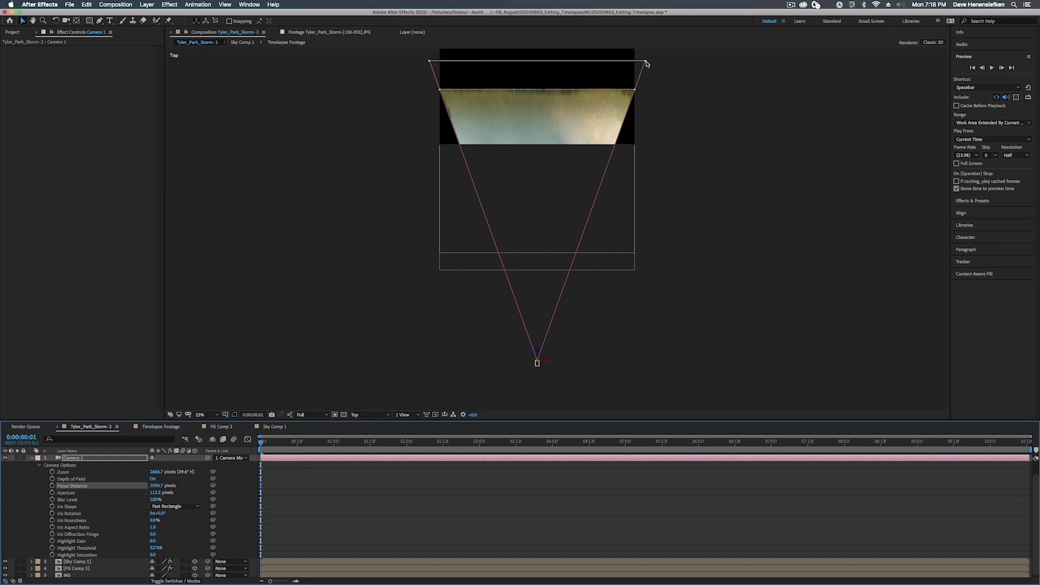
{"action": "left_click_drag", "start_coordinate": [645, 63], "coordinate": [559, 62]}
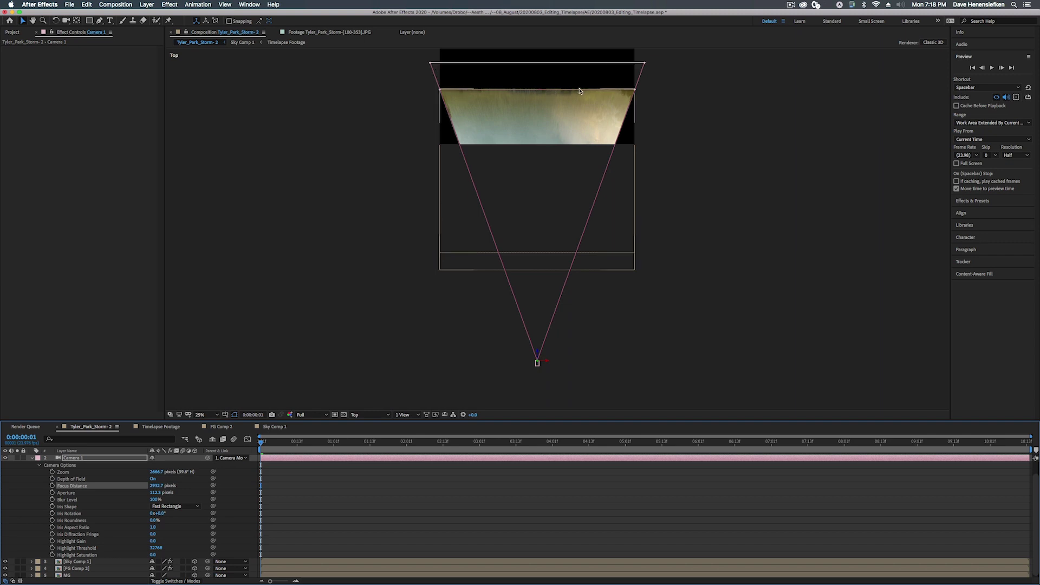
{"action": "left_click_drag", "start_coordinate": [160, 489], "coordinate": [58, 487]}
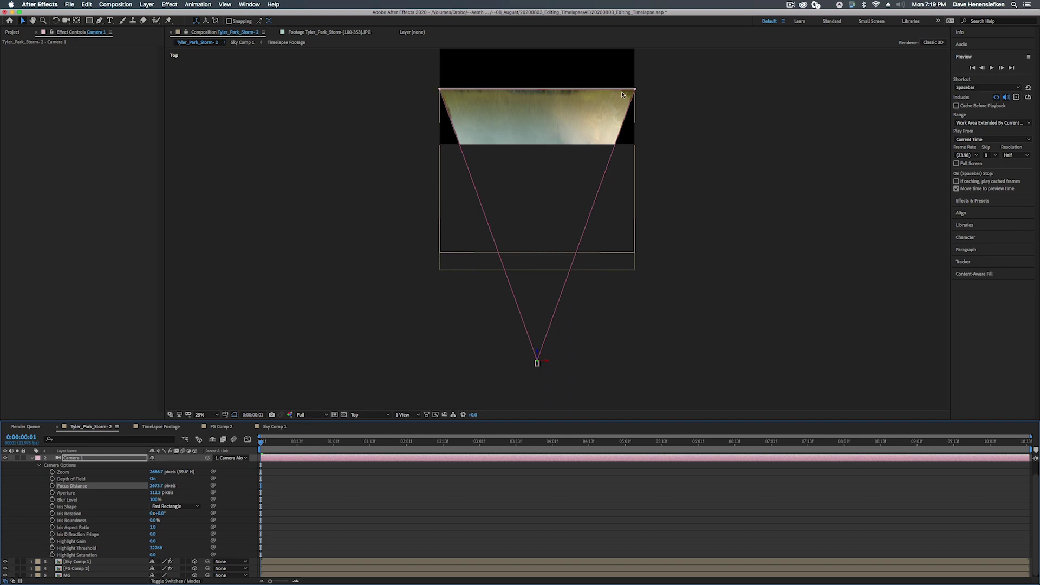
{"action": "left_click", "coordinate": [52, 485]}
Keyframe Camera 1's Focus Distance at 1744.7 pixels at 0:00:10:13 and scrub through the focus animation to check it
{"action": "key", "text": "space"}
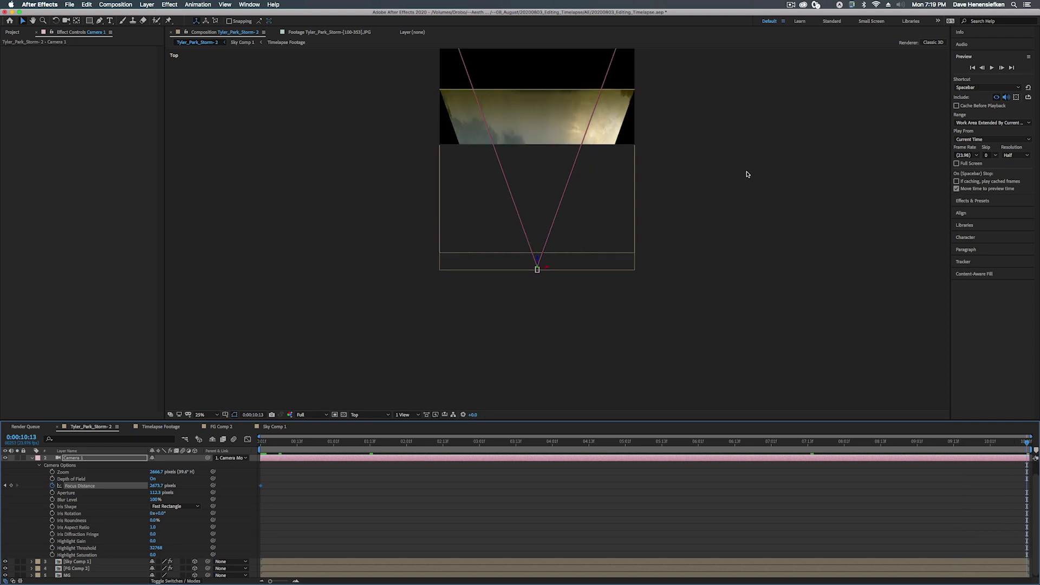
{"action": "left_click_drag", "start_coordinate": [747, 175], "coordinate": [746, 297]}
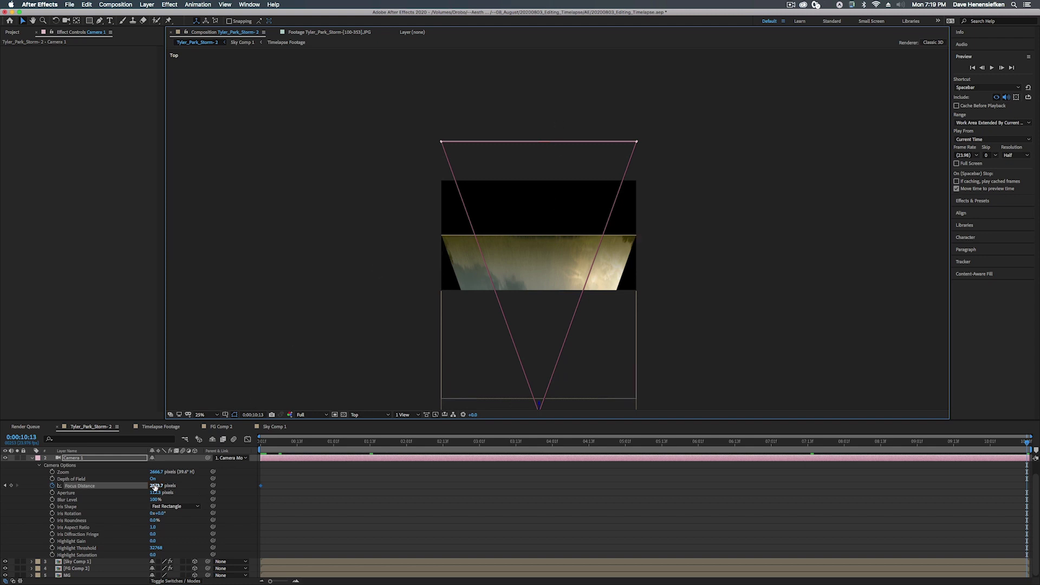
{"action": "left_click_drag", "start_coordinate": [155, 486], "coordinate": [2, 532]}
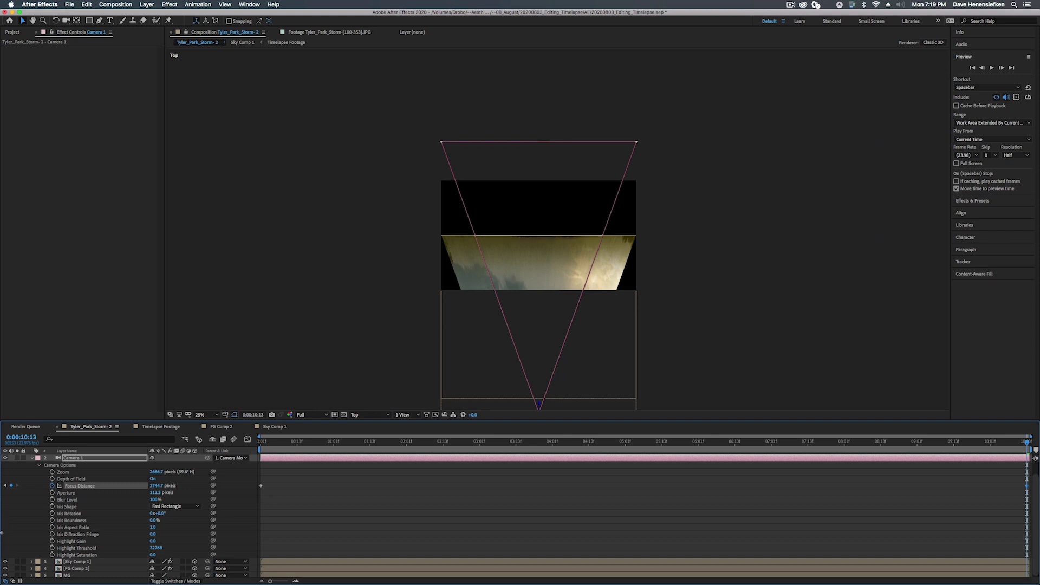
{"action": "left_click_drag", "start_coordinate": [615, 440], "coordinate": [701, 439]}
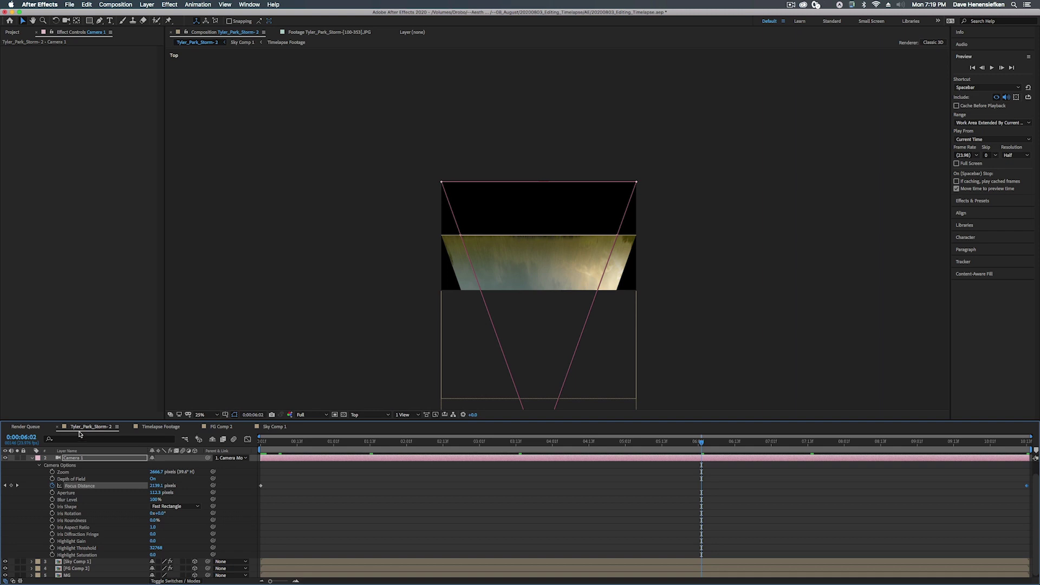
Return to the Active Camera view at 0:00:04:09, fitted up to 100%, and adjust Camera 1 to an Aperture of about 98 pixels and 117% Blur Level
{"action": "left_click", "coordinate": [362, 414]}
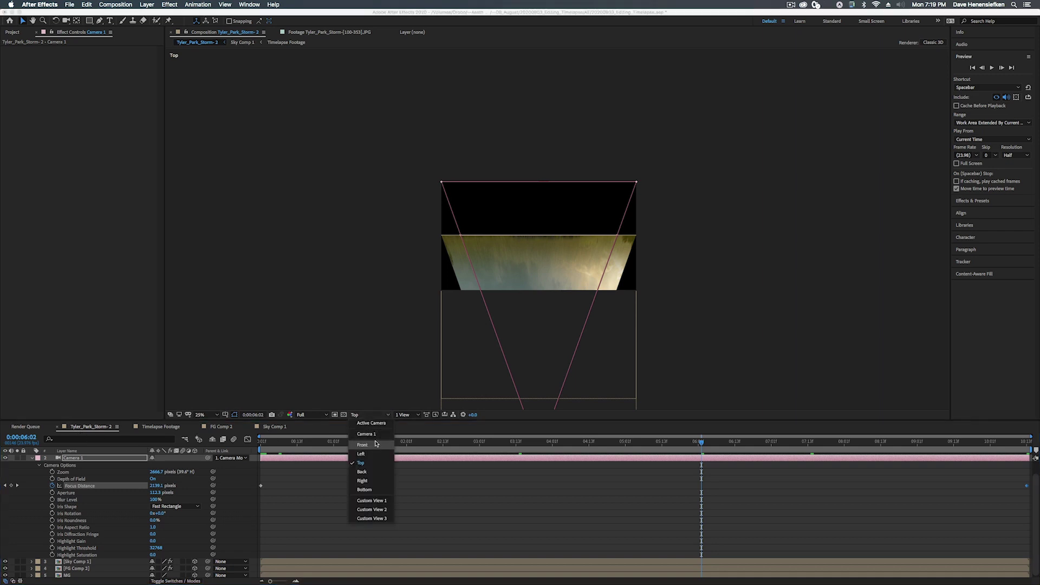
{"action": "left_click", "coordinate": [377, 423]}
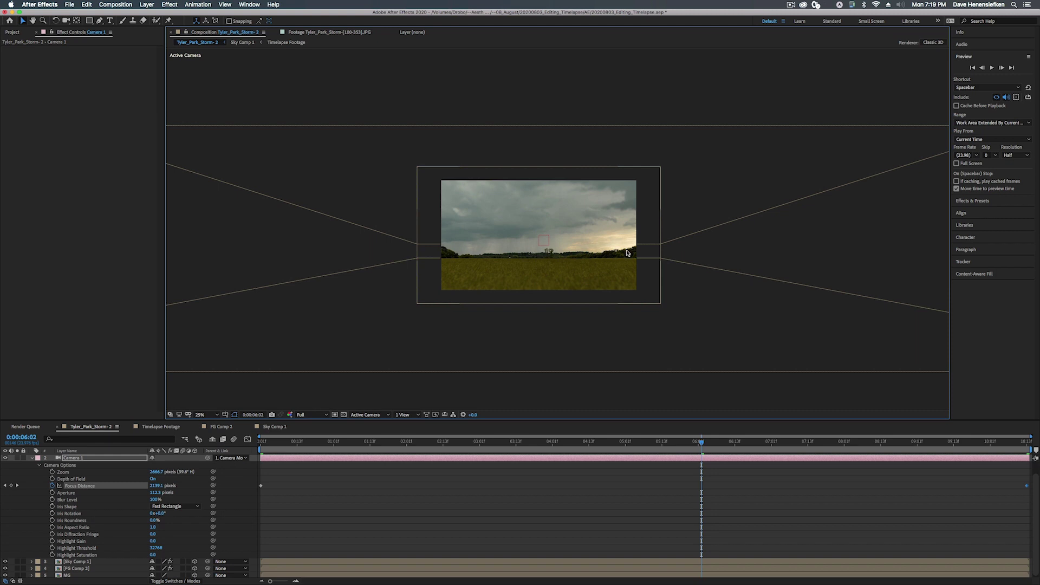
{"action": "left_click", "coordinate": [576, 442]}
{"action": "left_click", "coordinate": [217, 415]}
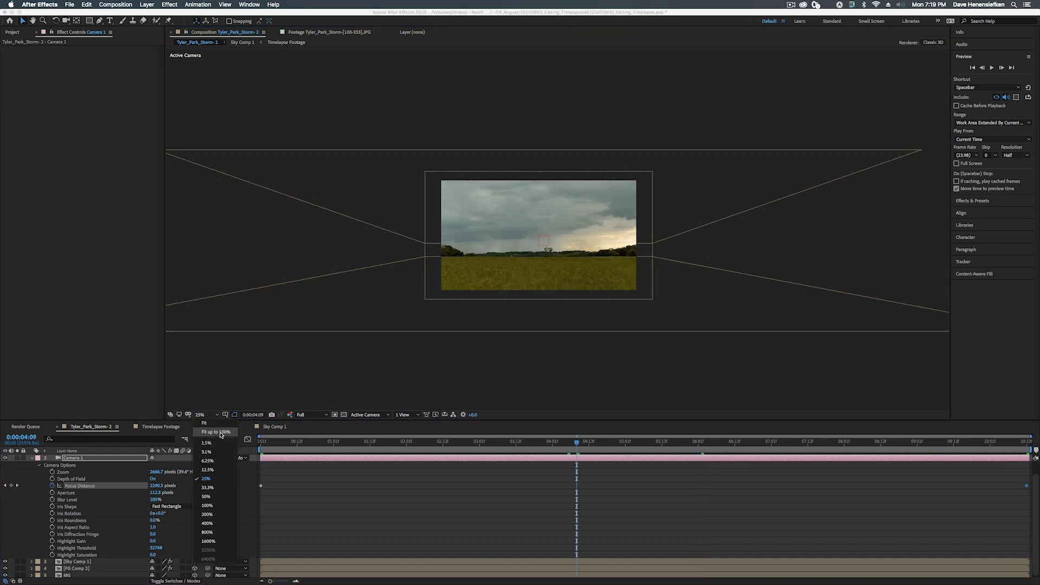
{"action": "left_click", "coordinate": [221, 434]}
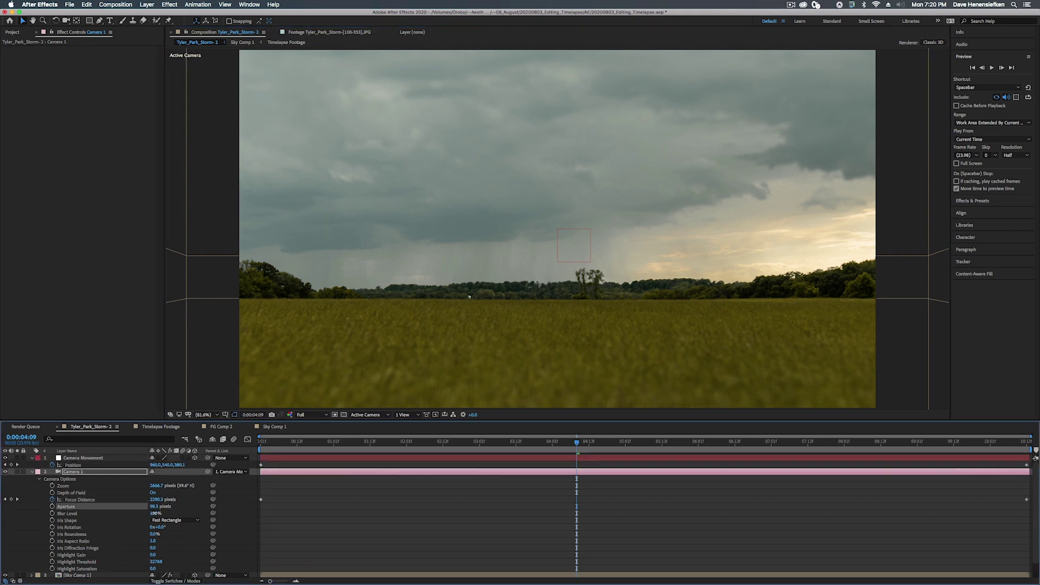
{"action": "left_click_drag", "start_coordinate": [155, 512], "coordinate": [161, 514]}
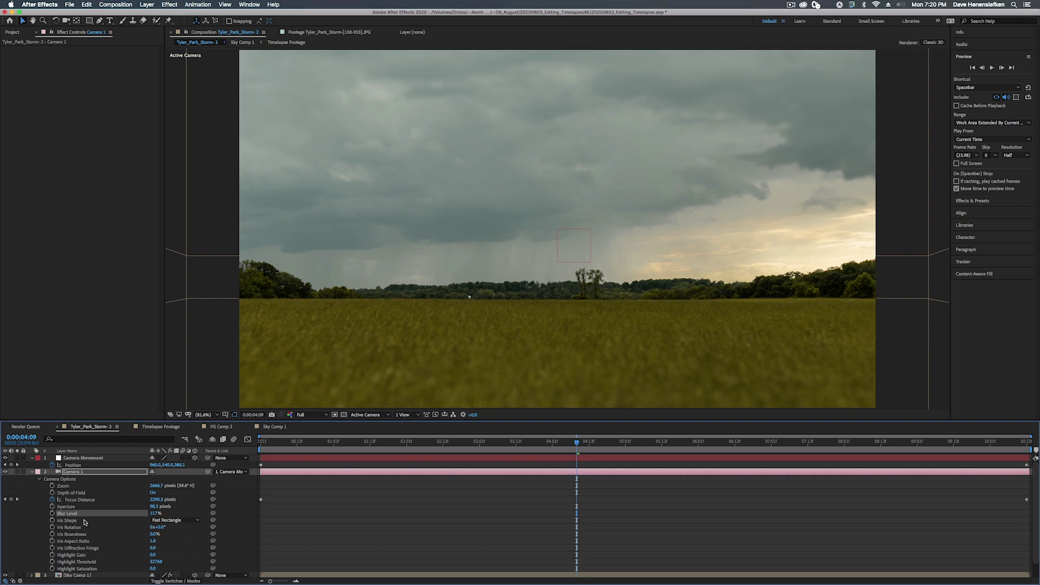
Compare the Octagon and Decagon iris shapes on Camera 1 and leave its Iris Shape set to Octagon
{"action": "left_click", "coordinate": [163, 520]}
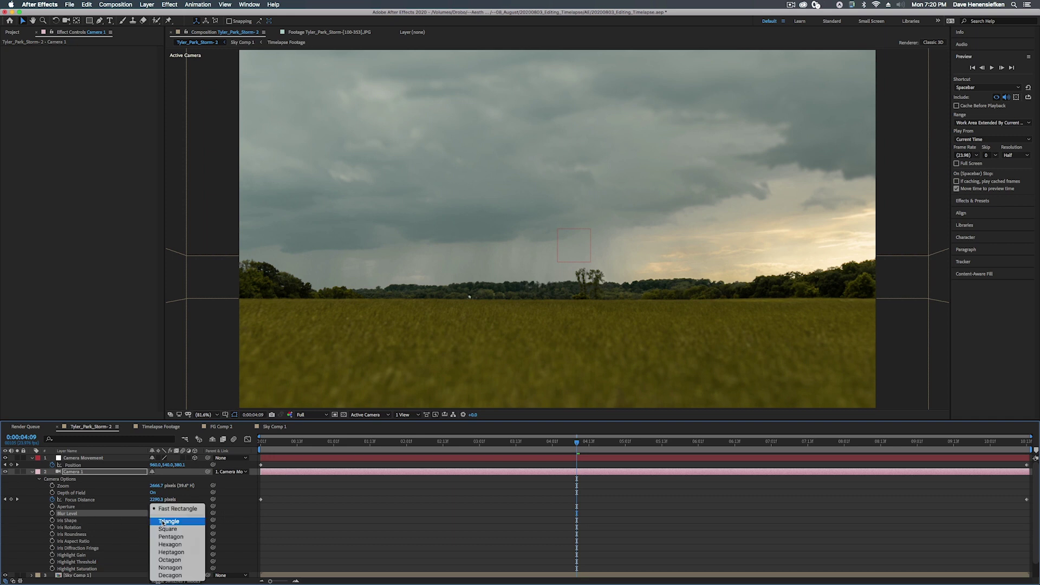
{"action": "left_click", "coordinate": [170, 561]}
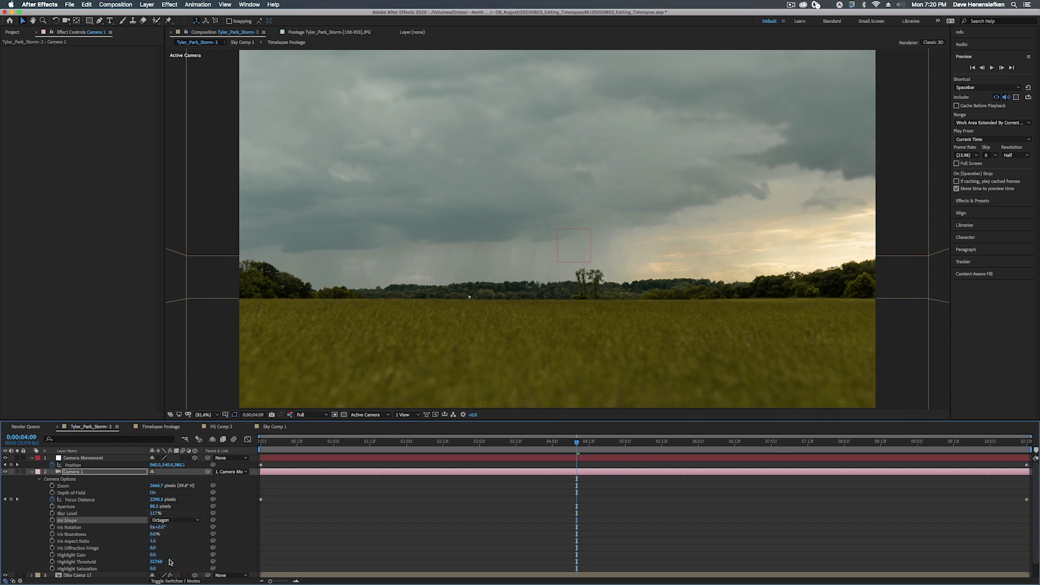
{"action": "left_click", "coordinate": [167, 522]}
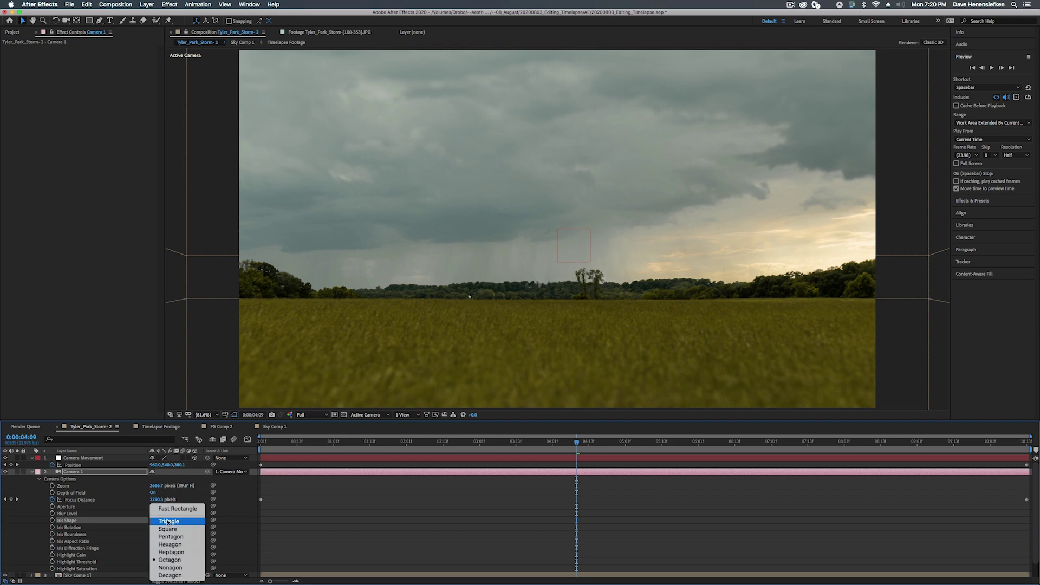
{"action": "left_click", "coordinate": [173, 576]}
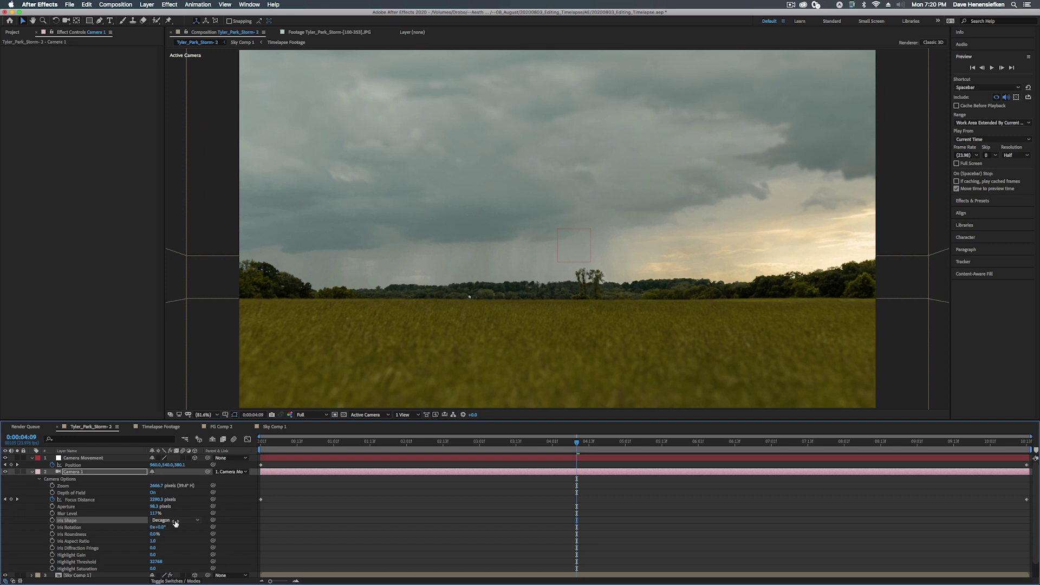
{"action": "left_click", "coordinate": [174, 523]}
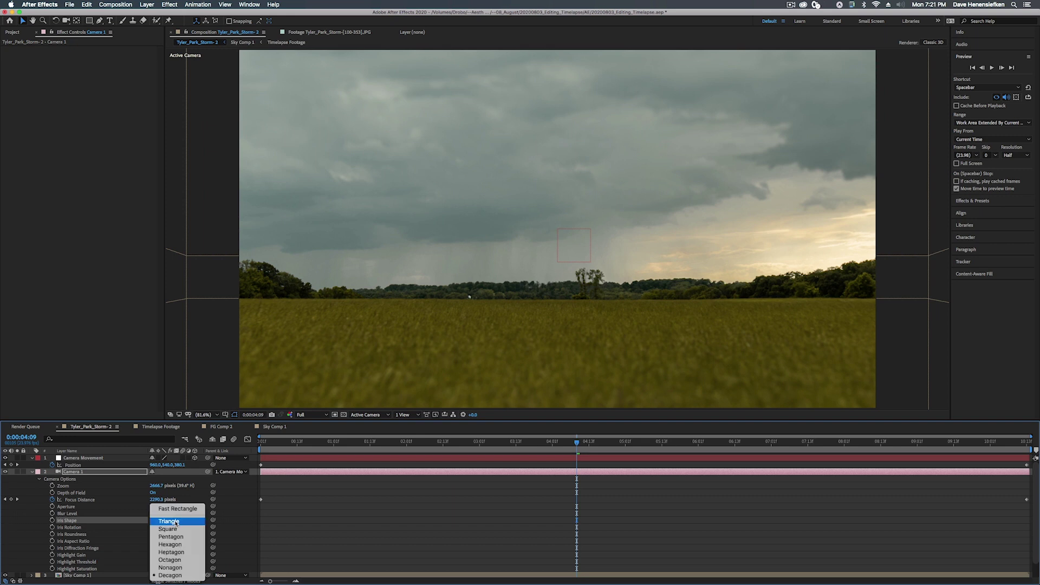
{"action": "left_click", "coordinate": [169, 561]}
{"action": "left_click", "coordinate": [165, 520]}
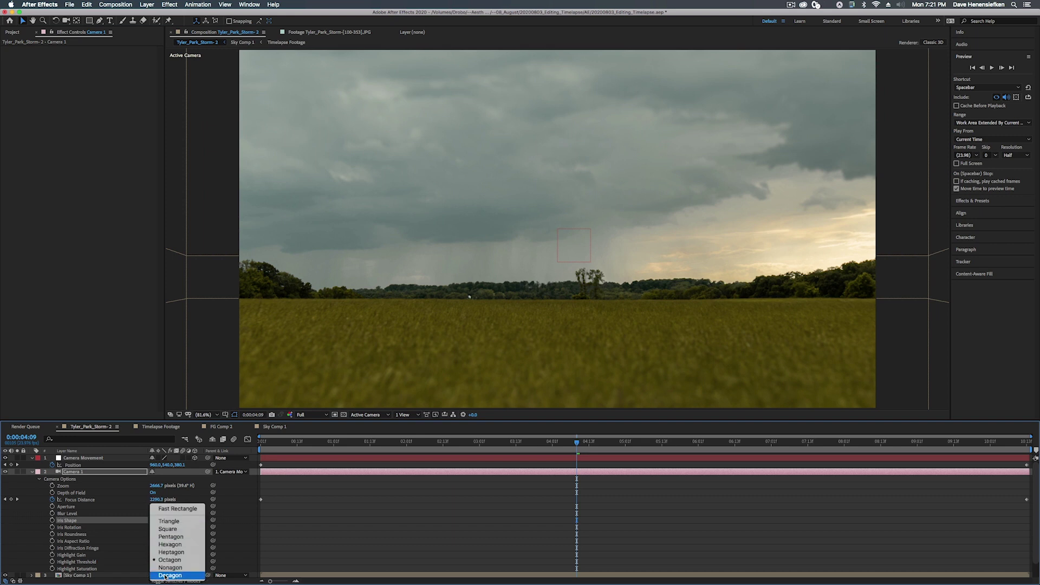
{"action": "left_click", "coordinate": [165, 576]}
{"action": "left_click", "coordinate": [169, 521]}
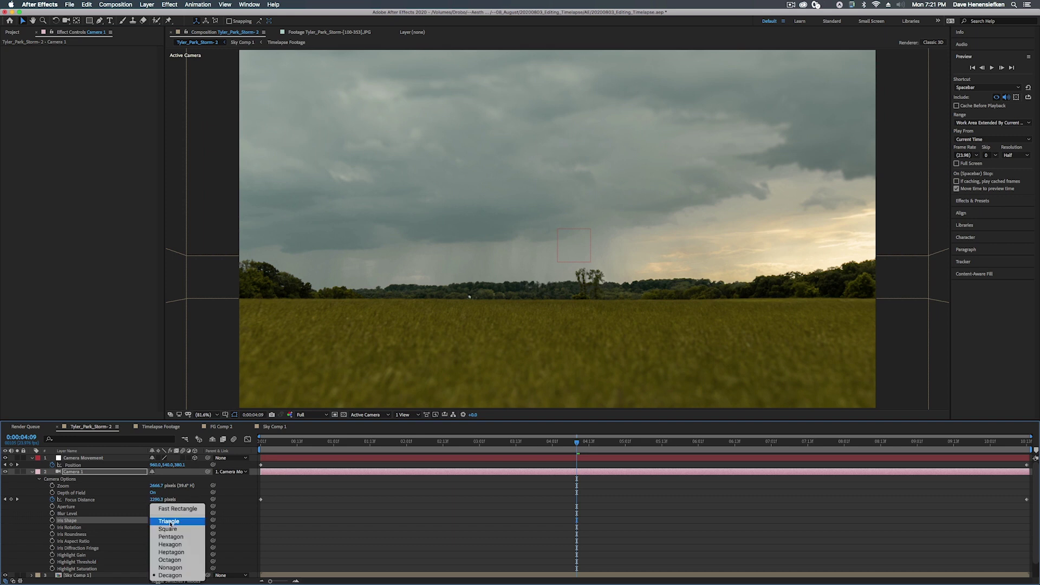
{"action": "left_click", "coordinate": [169, 560]}
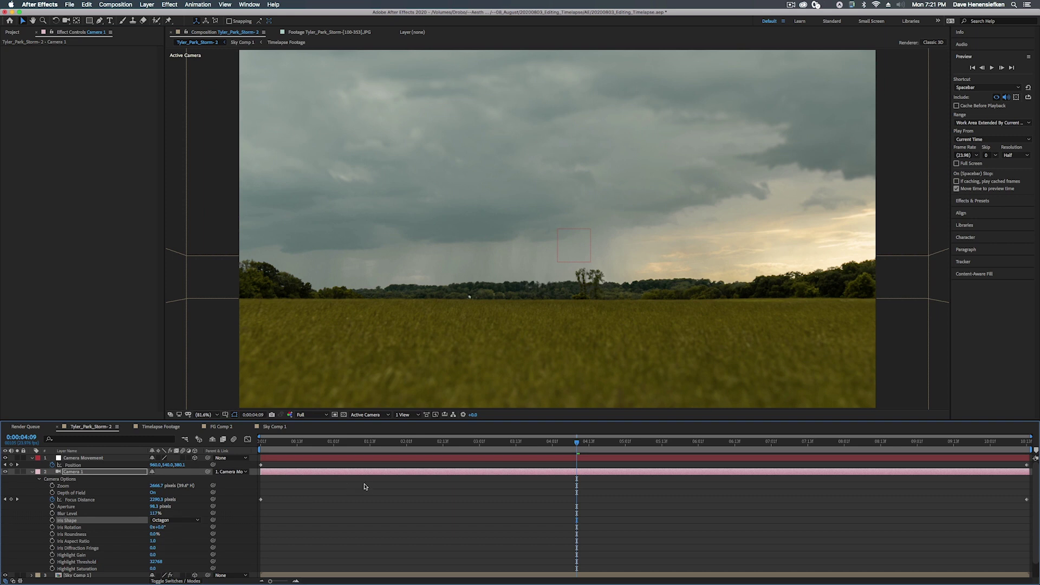
Scrub the timeline to 0:00:03:14 to check the foreground blur with the octagonal iris
{"action": "left_click", "coordinate": [186, 521]}
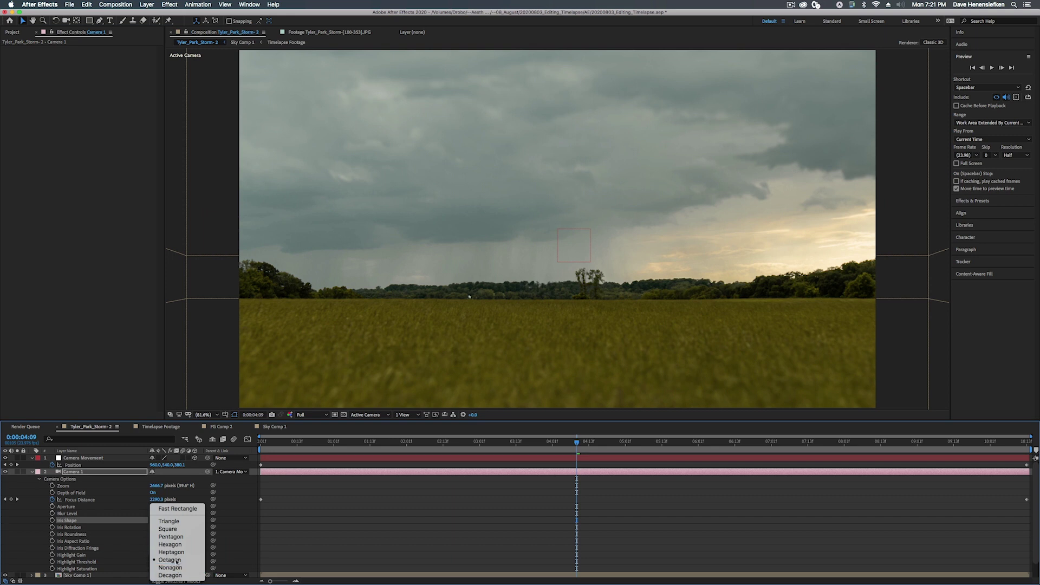
{"action": "left_click", "coordinate": [334, 498]}
{"action": "left_click_drag", "start_coordinate": [276, 448], "coordinate": [519, 431]}
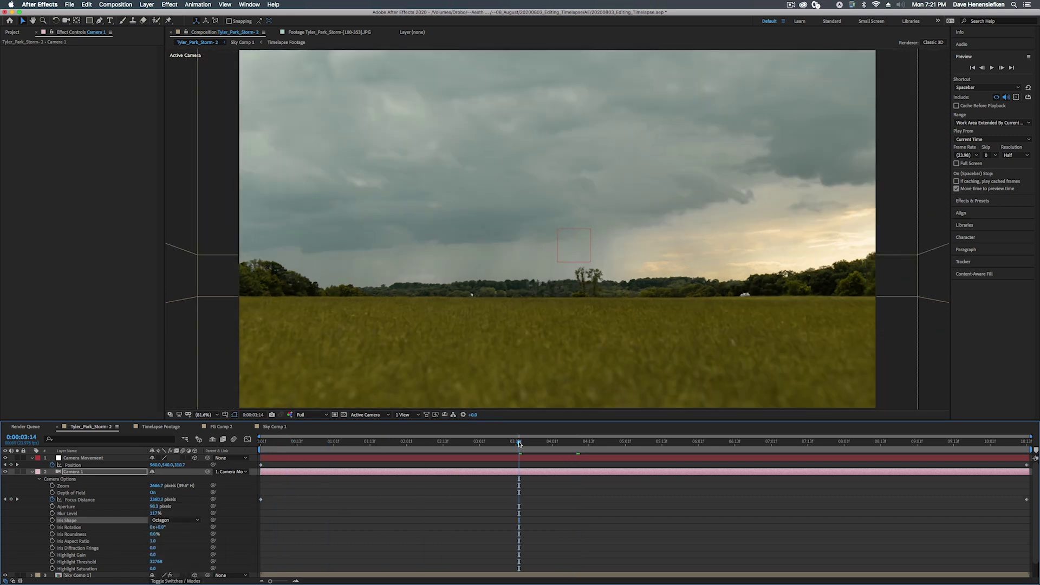